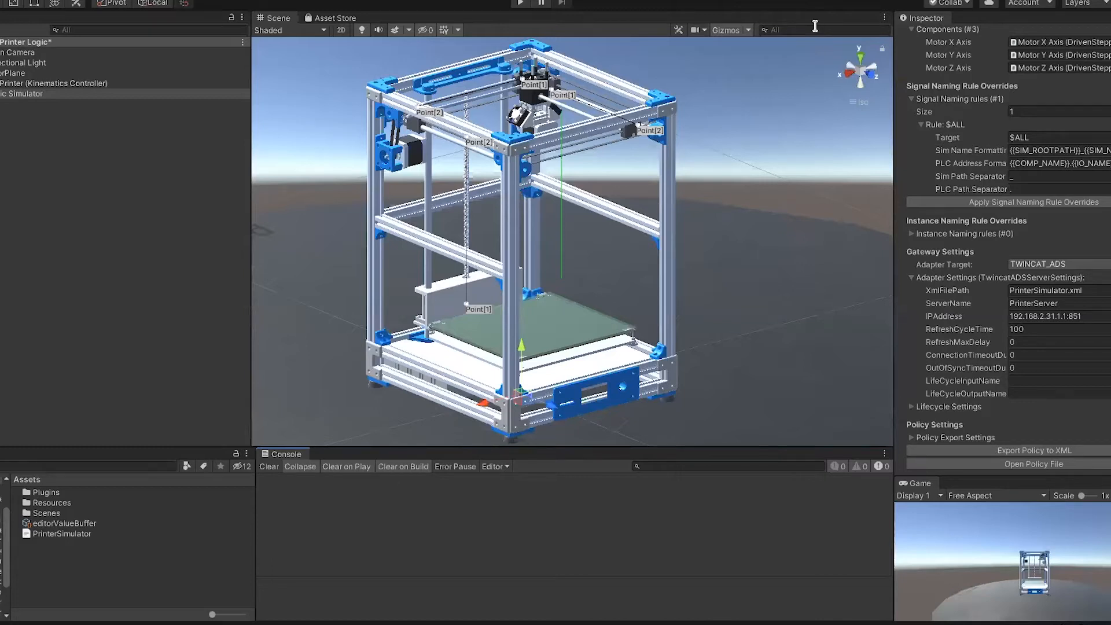
Step: Run the printer simulation with the PLC connection, check the DRIVENSTEPPERMOTOR code, stop the simulation and clear the console
left_click(178, 282)
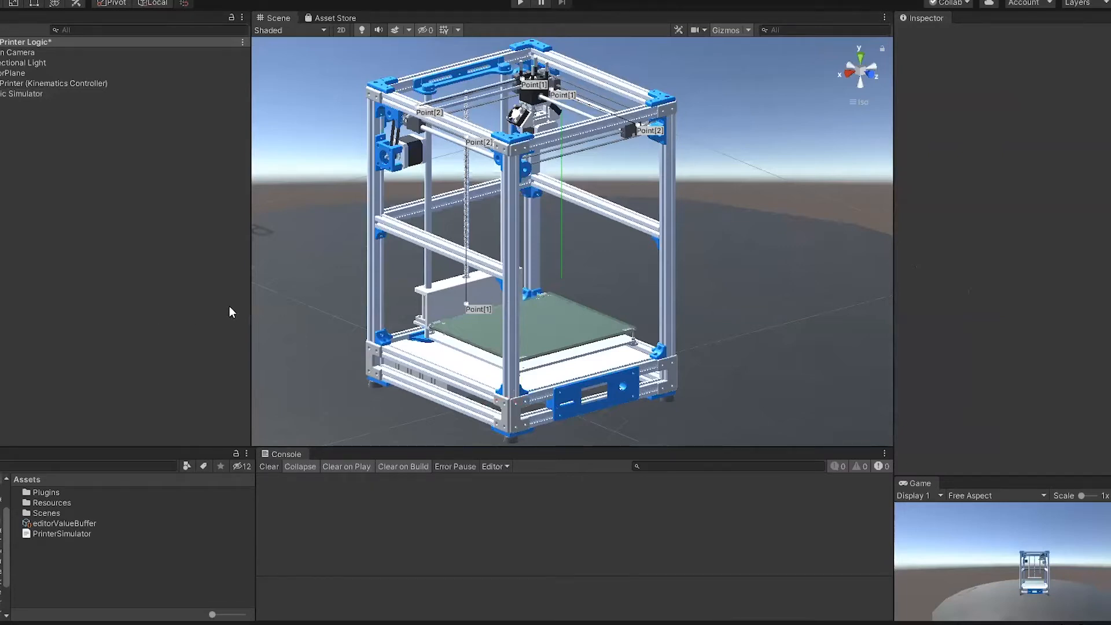
left_click(520, 4)
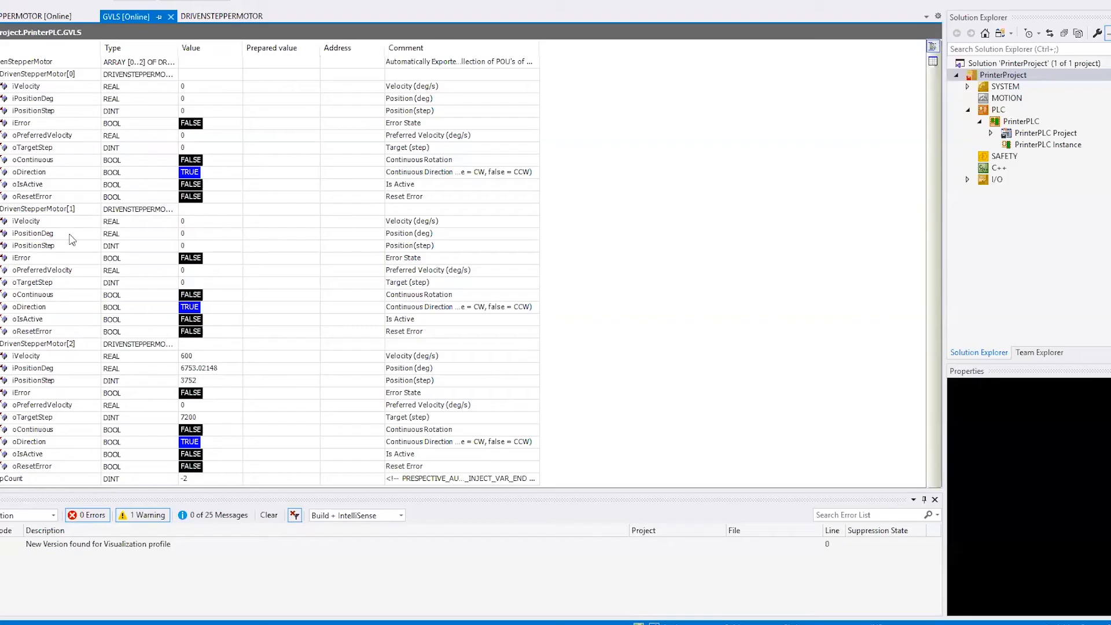
left_click(222, 16)
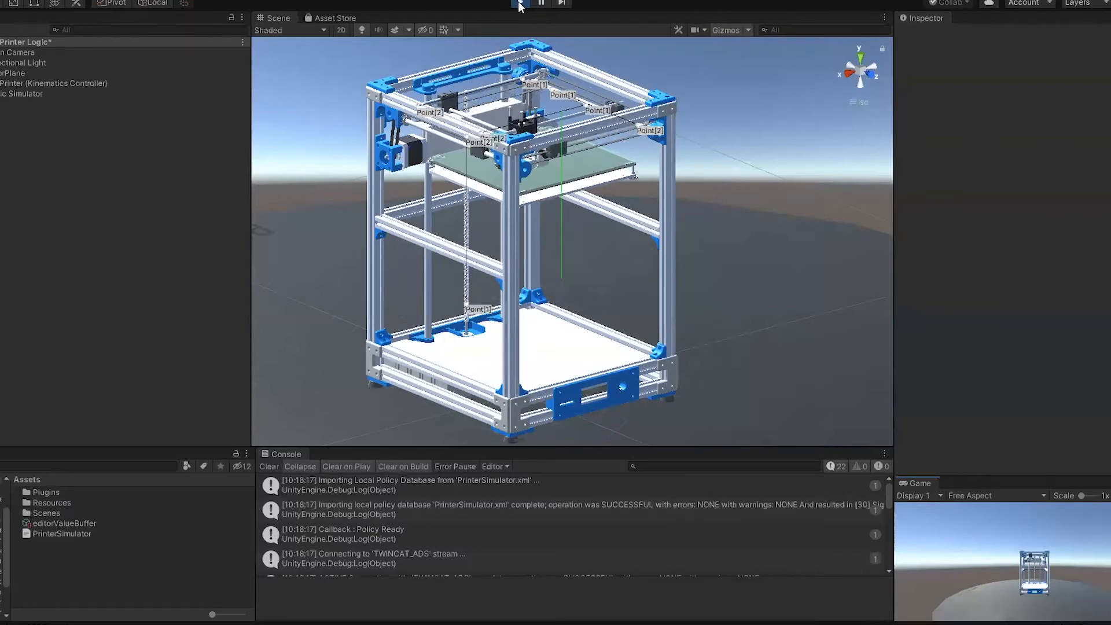
left_click(519, 3)
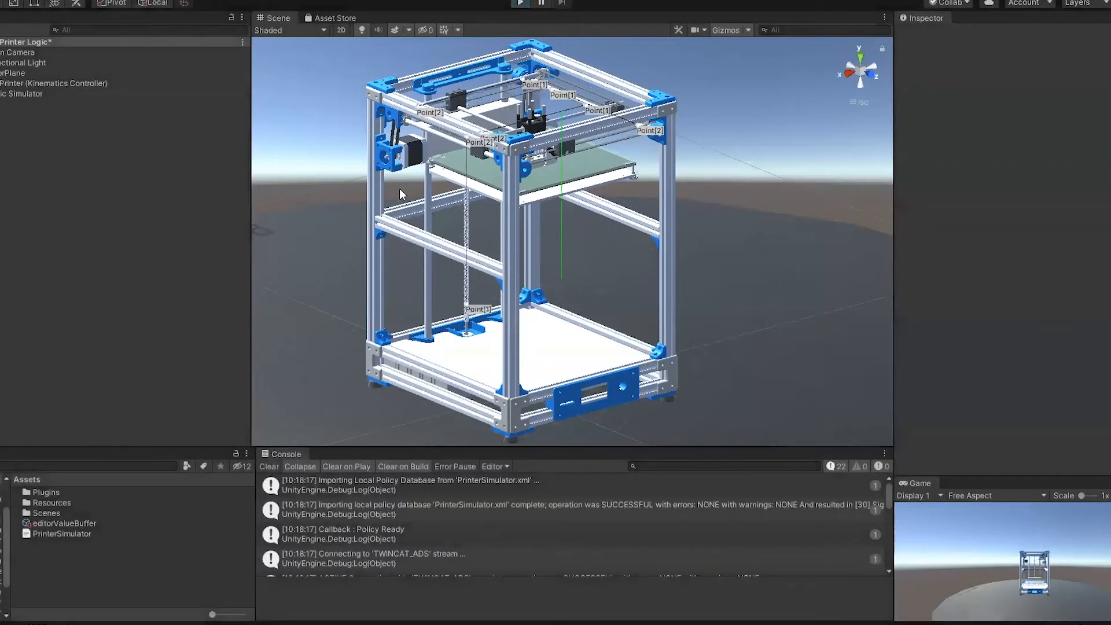
left_click(269, 466)
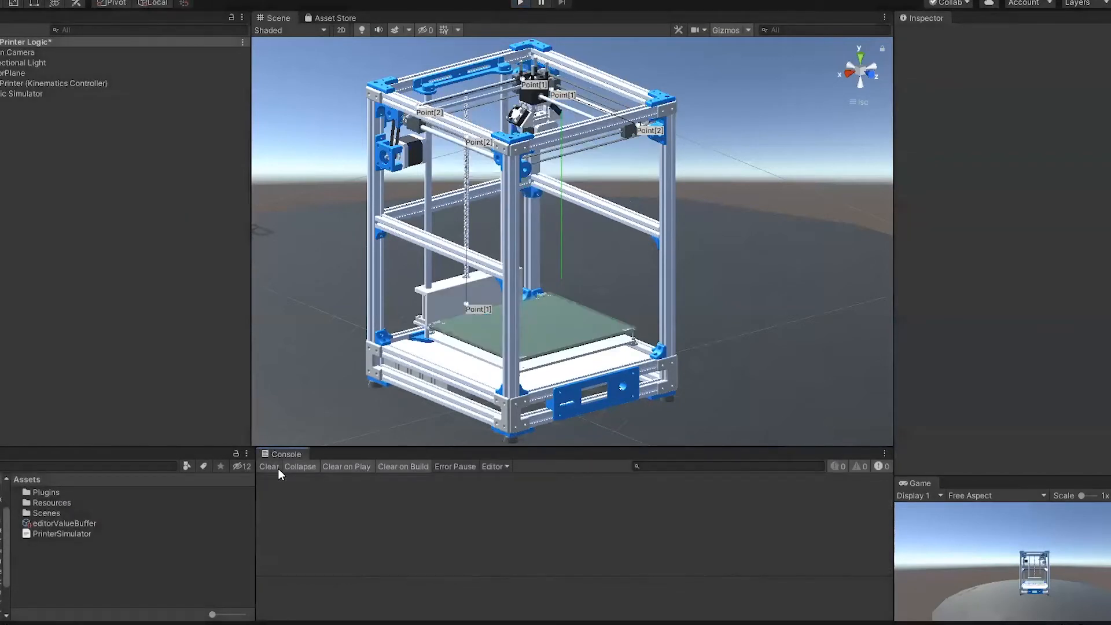
Step: Open the scene "1. 3D Printer Original Import" from the Scenes folder without saving changes to the current scene
double_click(54, 512)
double_click(91, 523)
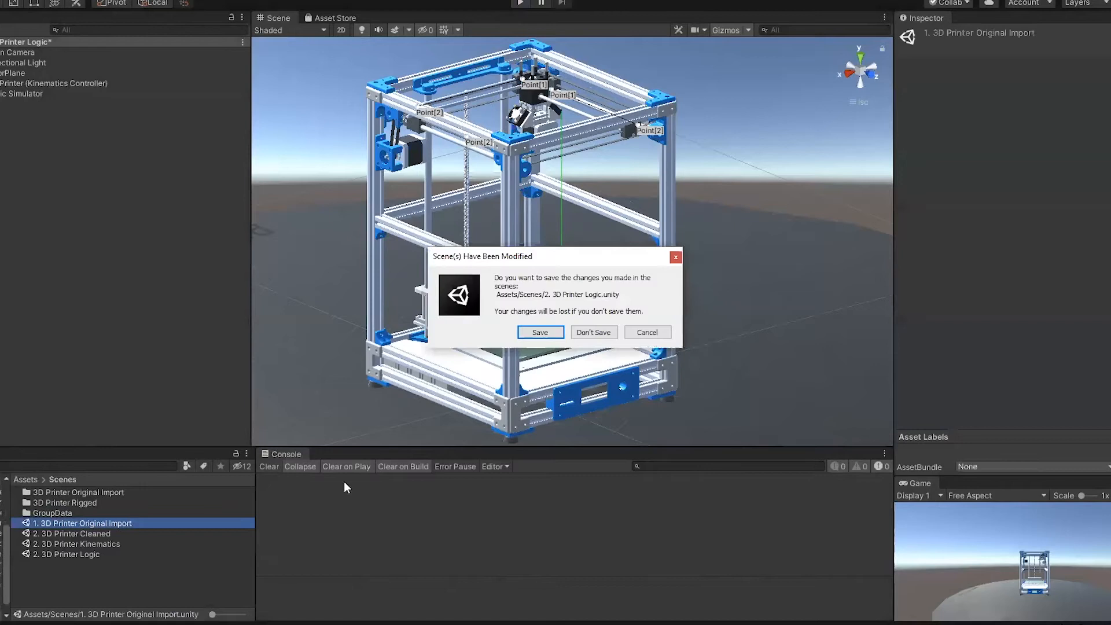
left_click(605, 327)
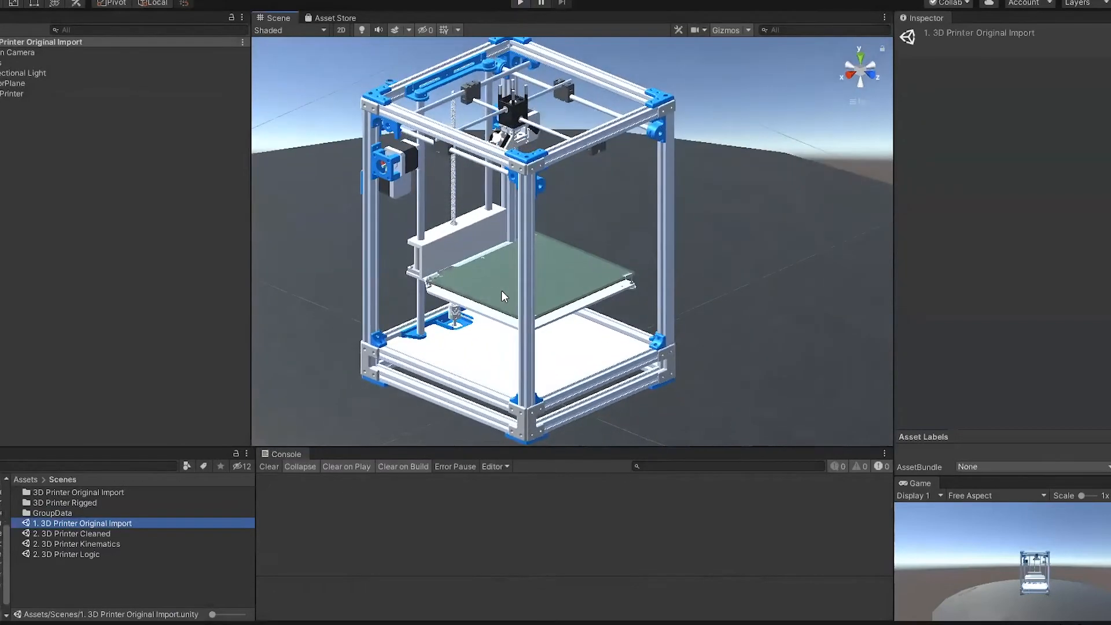
scroll(503, 283, "up", 3)
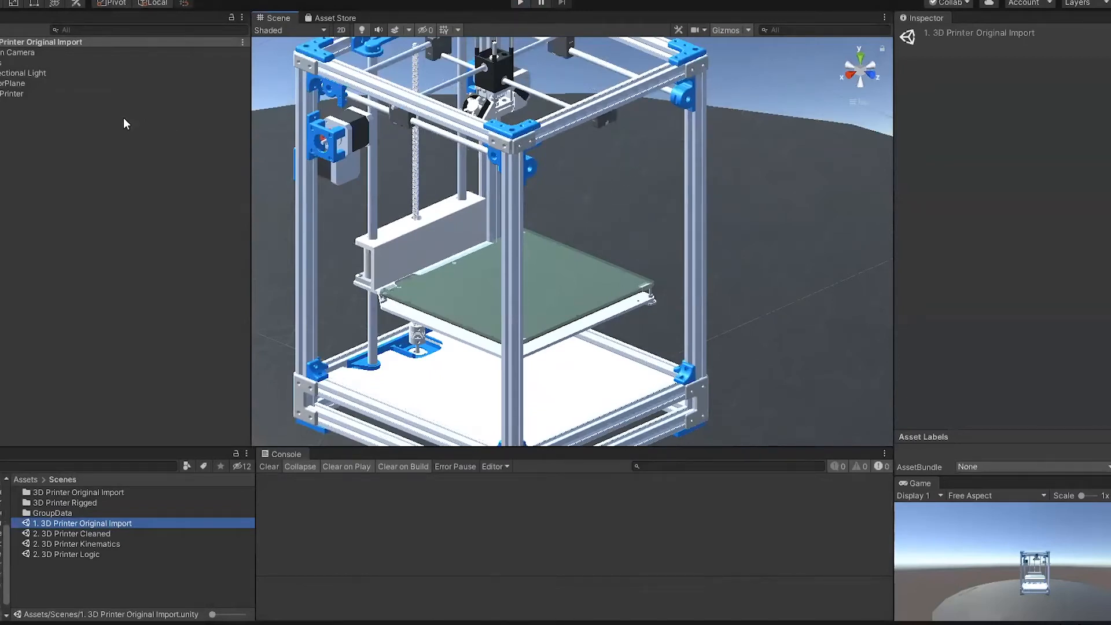
Step: Expand the 3D Printer hierarchy down to the Default group's part list and find the deactivated parts
left_click(0, 94)
left_click(0, 105)
left_click(0, 114)
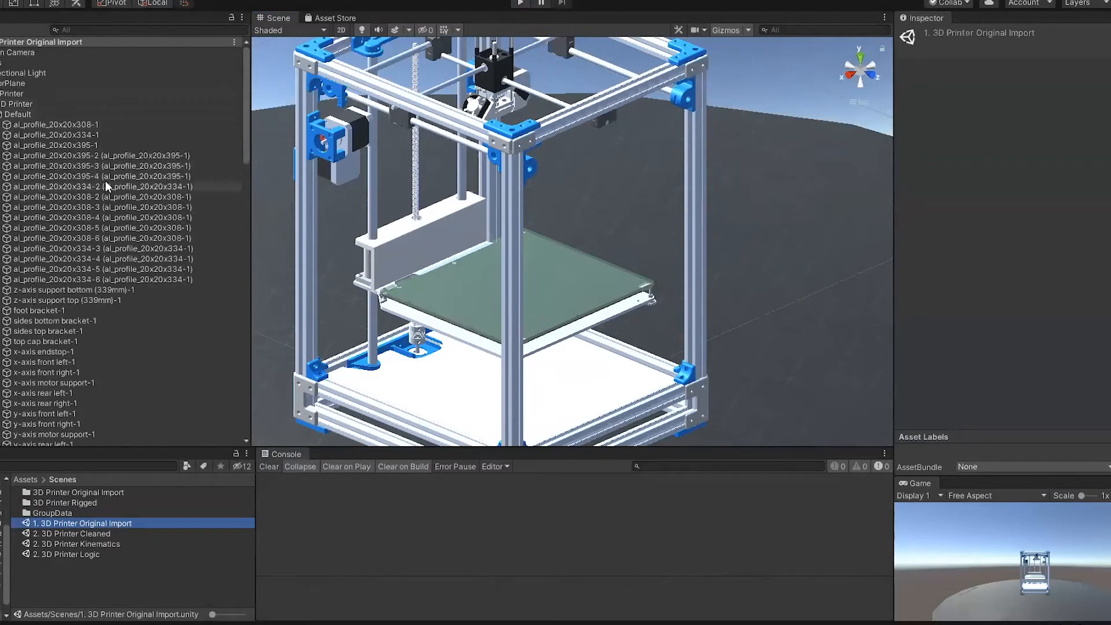
scroll(106, 179, "down", 5)
scroll(106, 180, "down", 15)
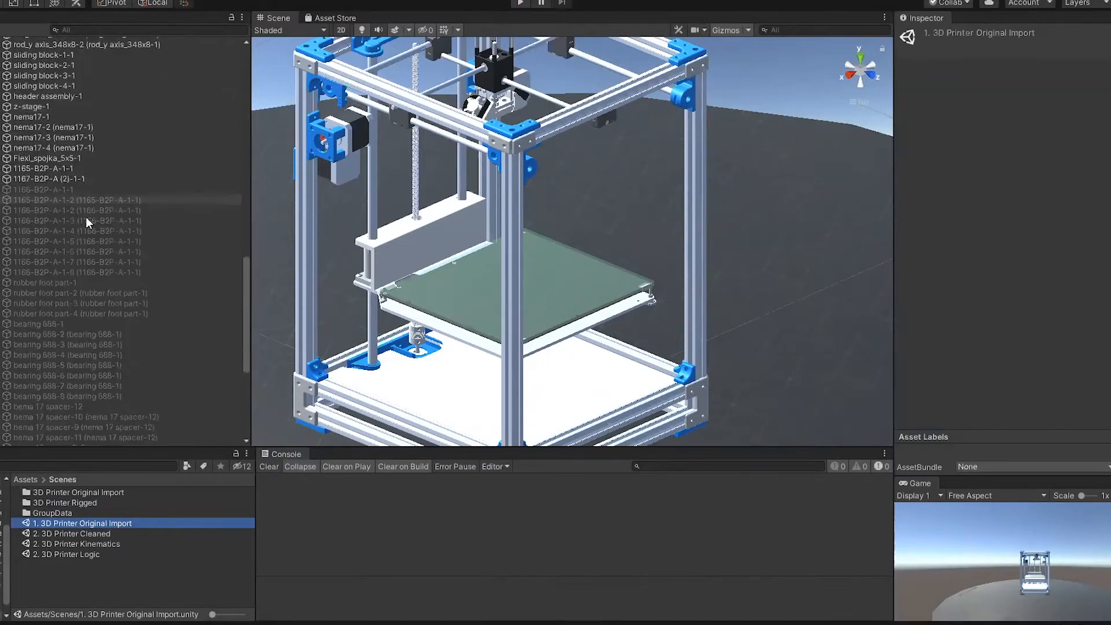
Step: Expand the deactivated parts from 1166-B2P-A-1-1 through 8mm lead-1 to reveal their child meshes
left_click(68, 190)
key("Right")
key("Right")
key("Right")
key("Right")
key("Right")
key("Right")
key("Right")
key("Right")
key("Right")
key("Right")
key("Right")
key("Right")
key("Right")
key("Right")
key("Right")
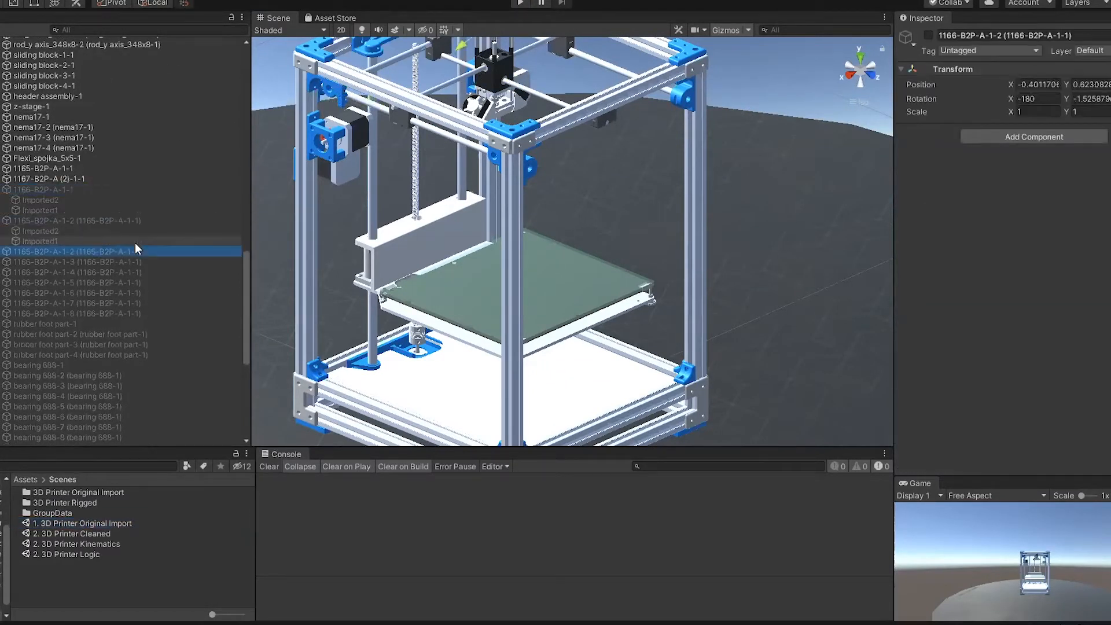
key("Right")
key("Right")
key("Right")
key("Right")
key("Right")
key("Right")
key("Right")
key("Right")
key("Right")
key("Right")
key("Right")
key("Right")
key("Right")
key("Right")
key("Right")
key("Right")
key("Right")
key("Right")
key("Right")
key("Right")
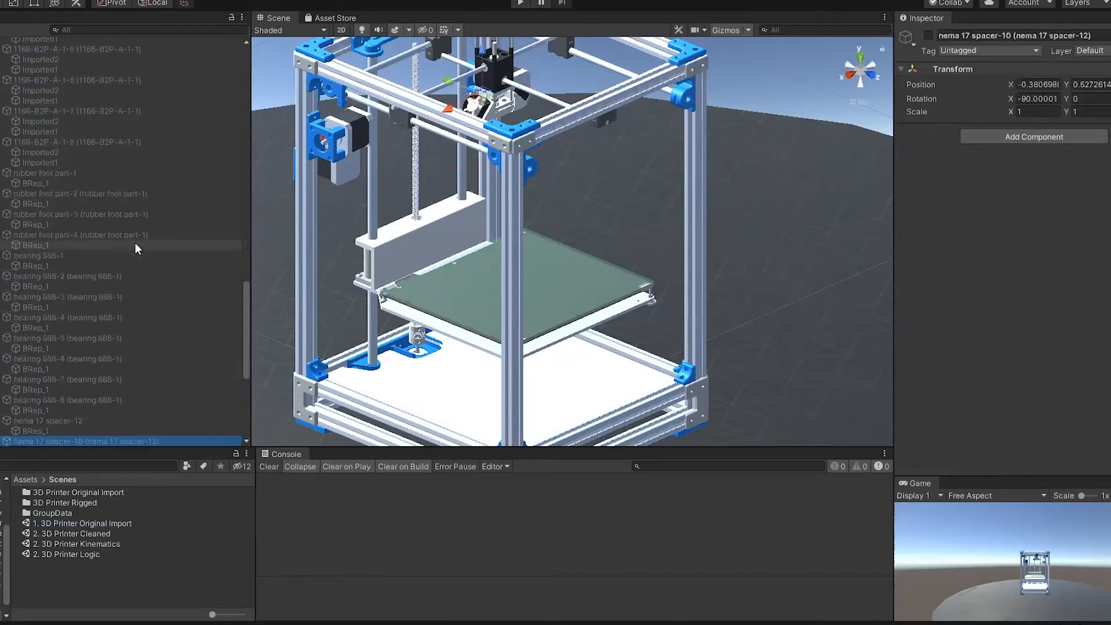
key("Right")
key("Right")
key("Right")
key("Right")
key("Right")
key("Right")
key("Right")
key("Right")
key("Right")
key("Right")
key("Right")
key("Right")
key("Right")
key("Right")
key("Right")
key("Right")
key("Right")
key("Right")
key("Right")
key("Right")
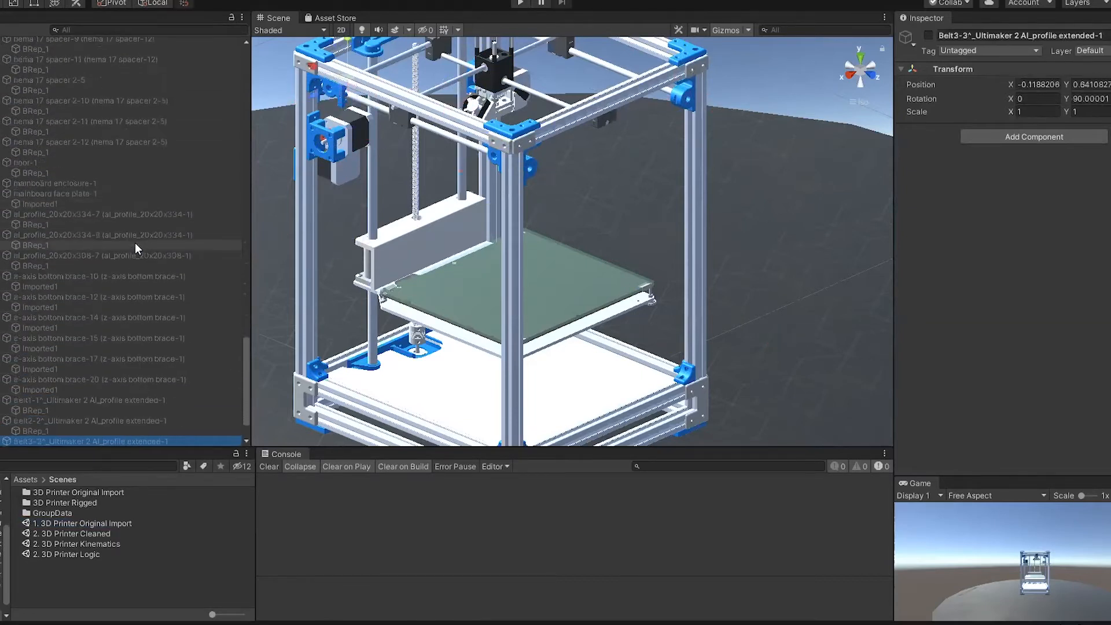
scroll(134, 243, "down", 1)
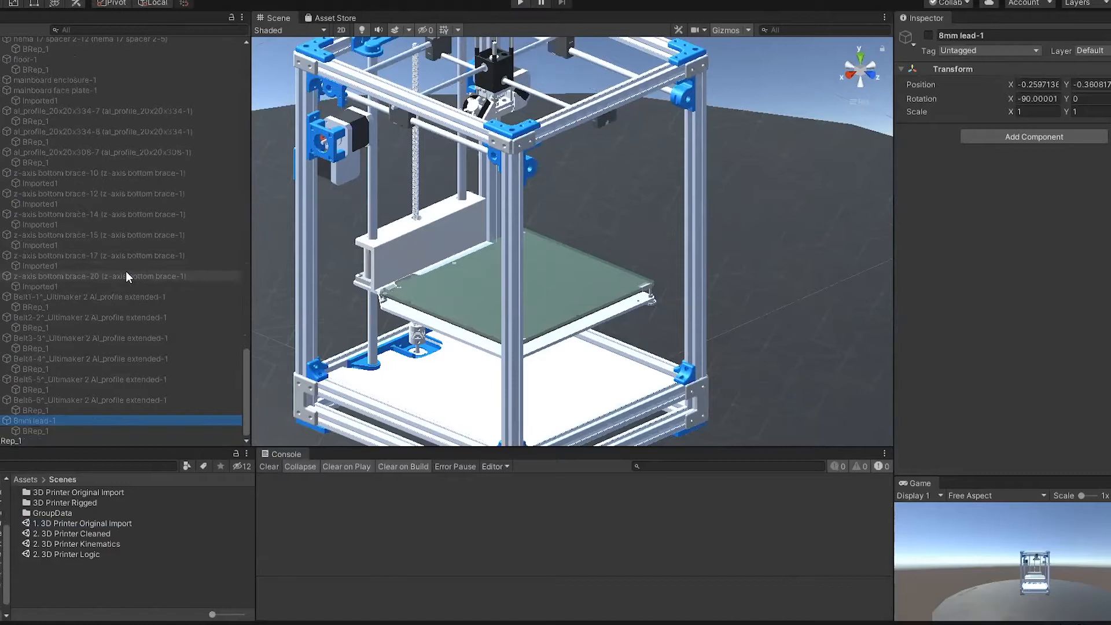
Step: Activate all deactivated parts from 1166-B2P-A-1-1 through 8mm lead-1, including their child meshes
left_click(57, 429)
scroll(87, 376, "up", 13)
scroll(87, 376, "up", 11)
scroll(86, 375, "down", 1)
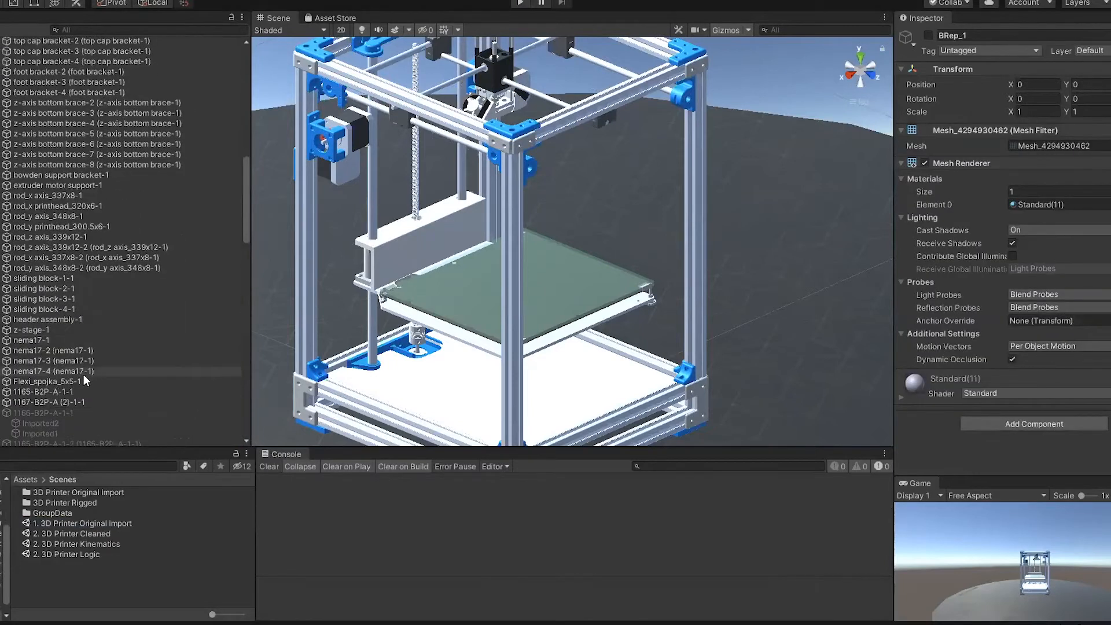
left_click(47, 411, "shift")
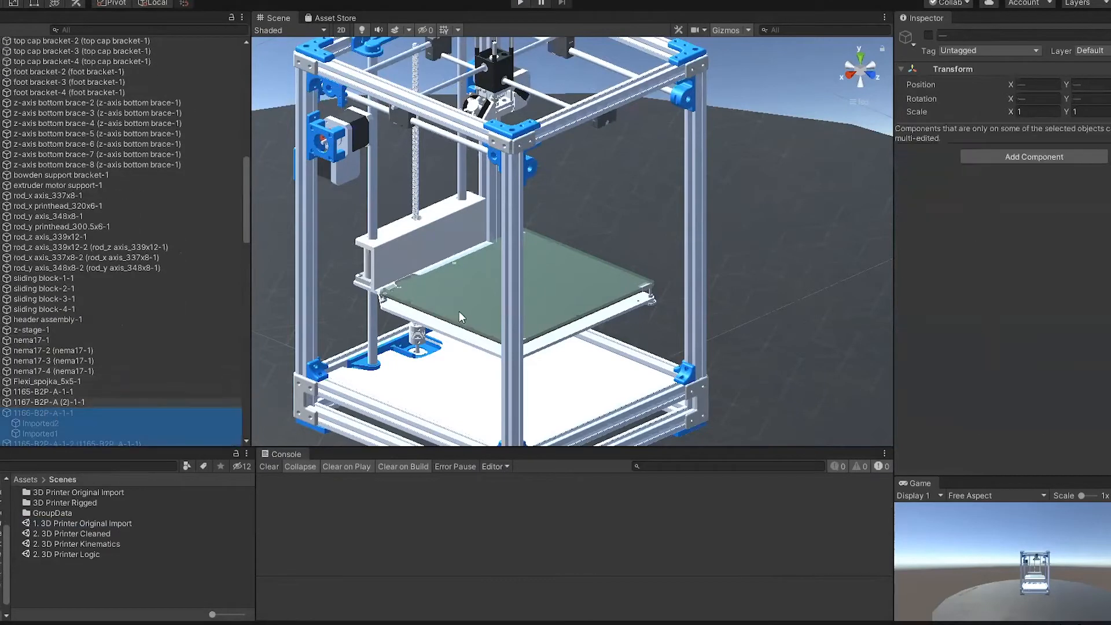
left_click(929, 35)
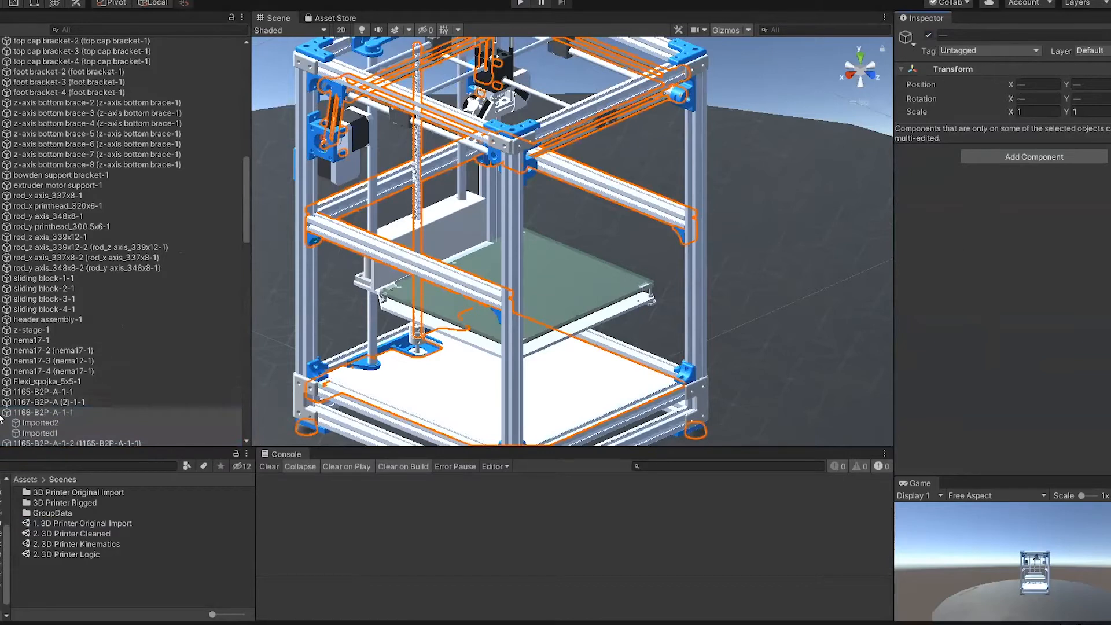
left_click(196, 287)
Step: Examine the full printer model, locate an upper corner's top cap bracket in the hierarchy, and collapse the Default group
scroll(195, 281, "up", 15)
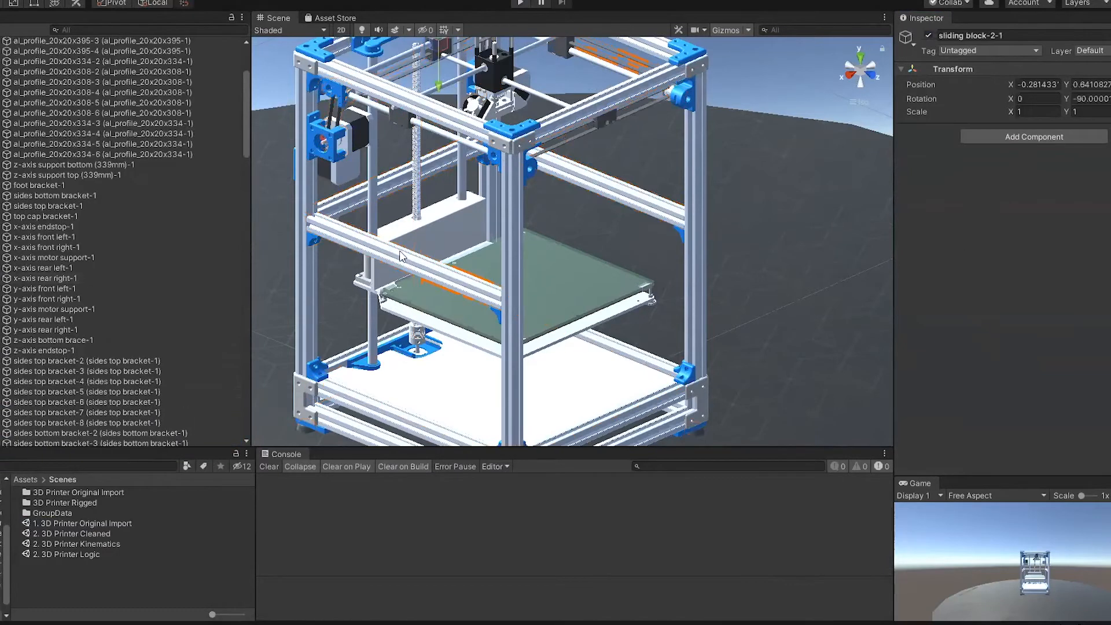
left_click_drag(568, 255, 599, 281, "alt")
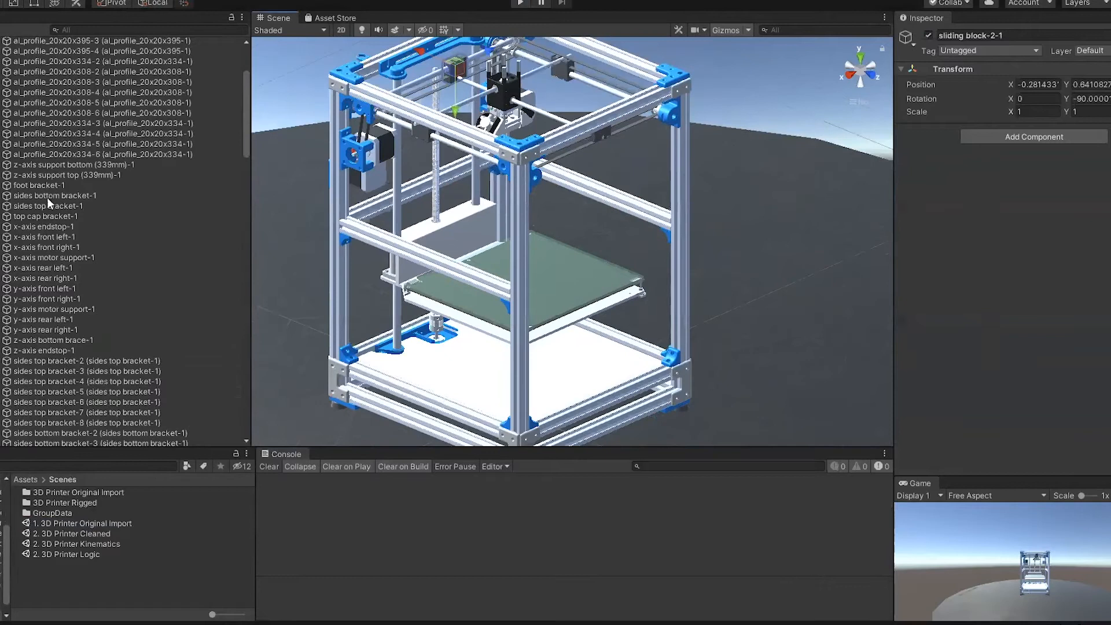
scroll(155, 112, "up", 4)
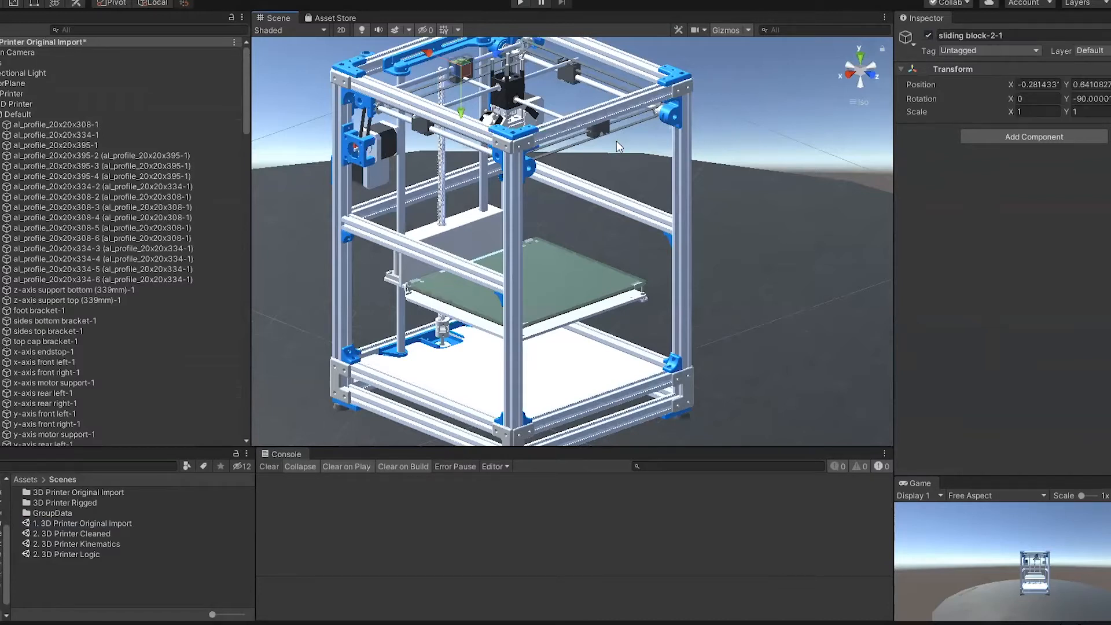
left_click(677, 77)
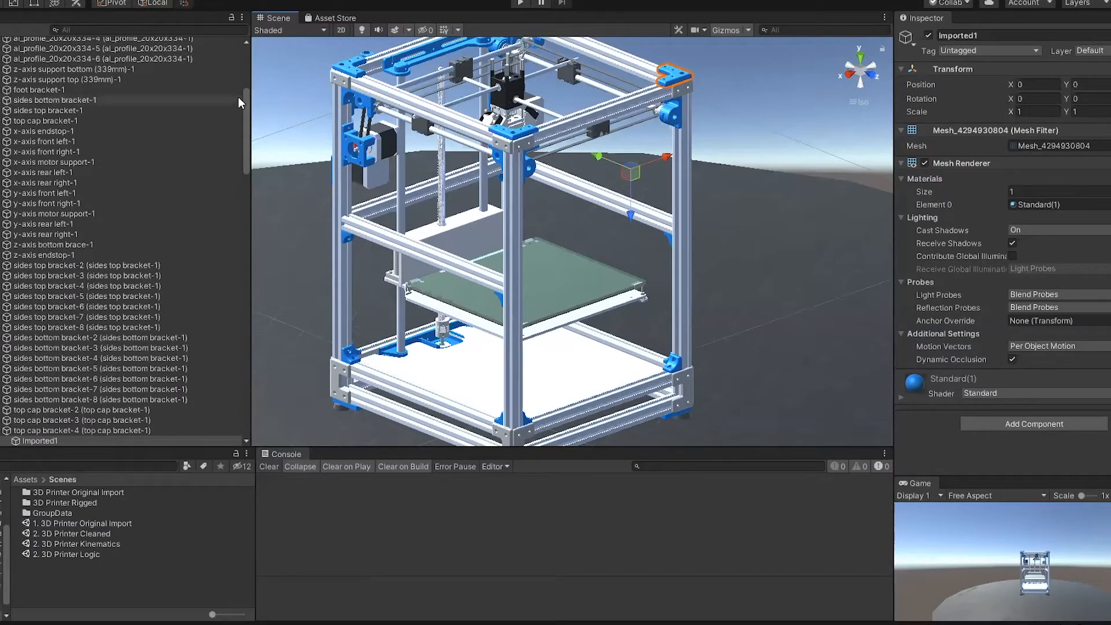
left_click_drag(245, 96, 248, 56)
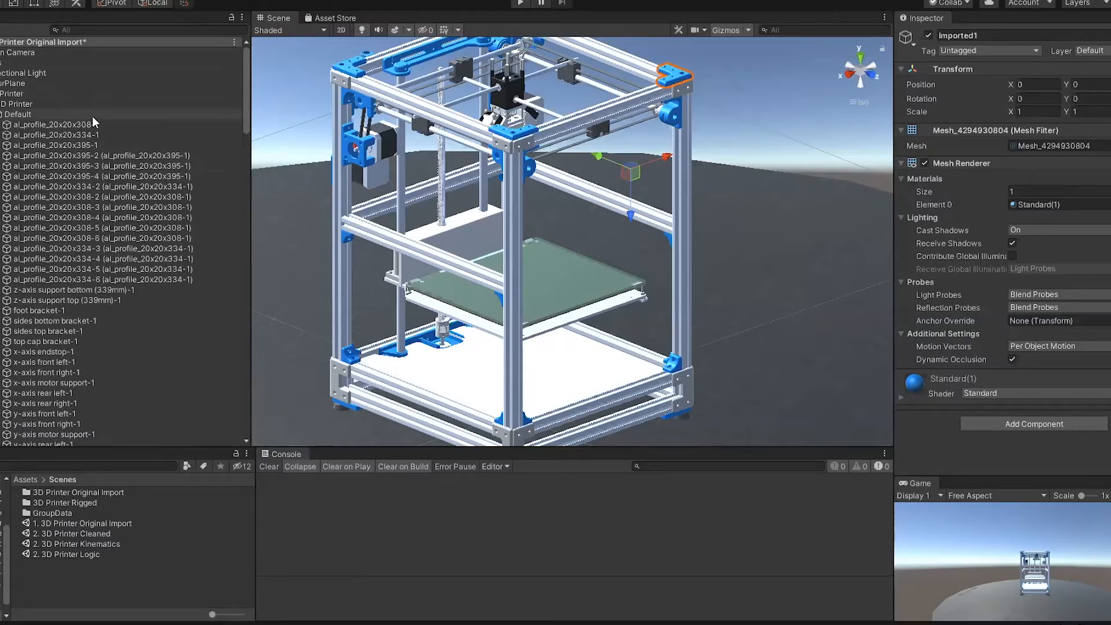
left_click(0, 114)
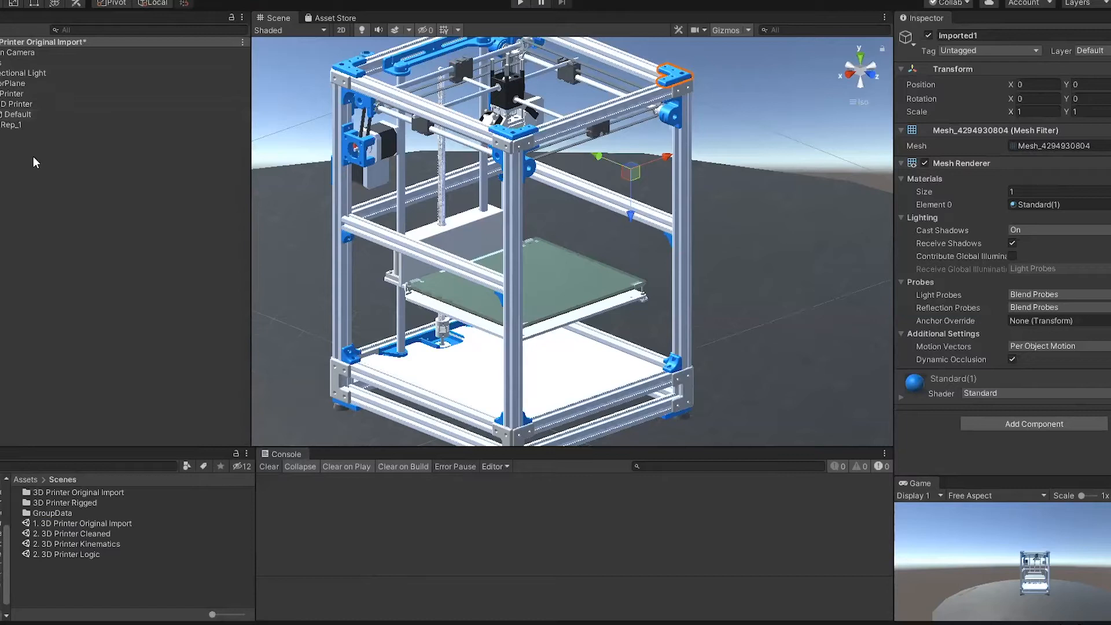
left_click(124, 160)
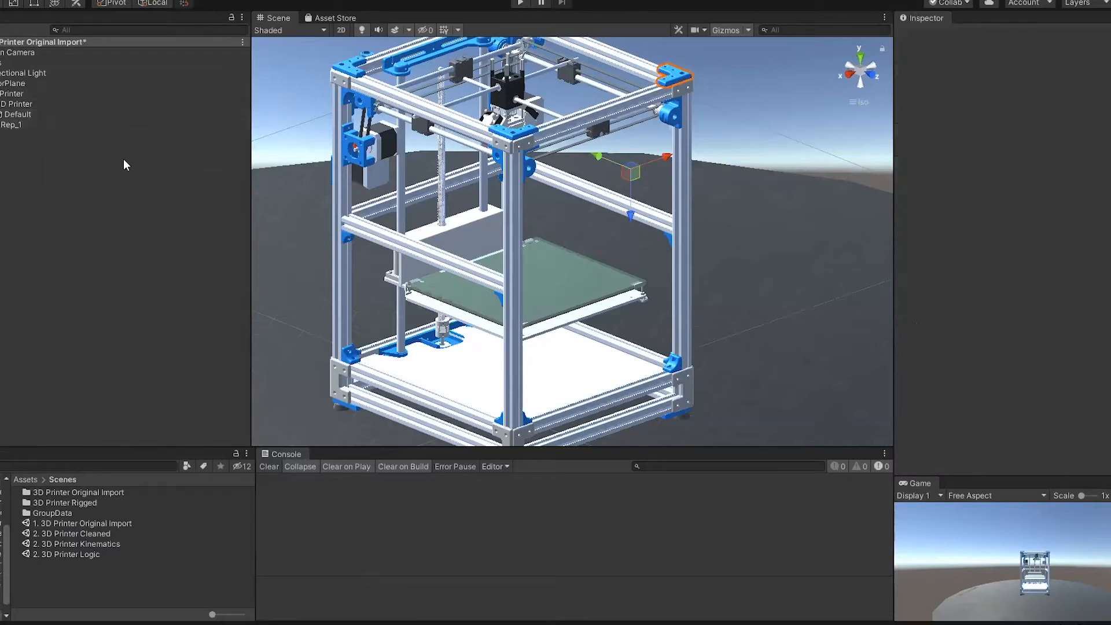
Step: Select the Imported1 mesh of top cap bracket-1 in the model and open the Mesh Query tool
right_click_drag(308, 128, 301, 95)
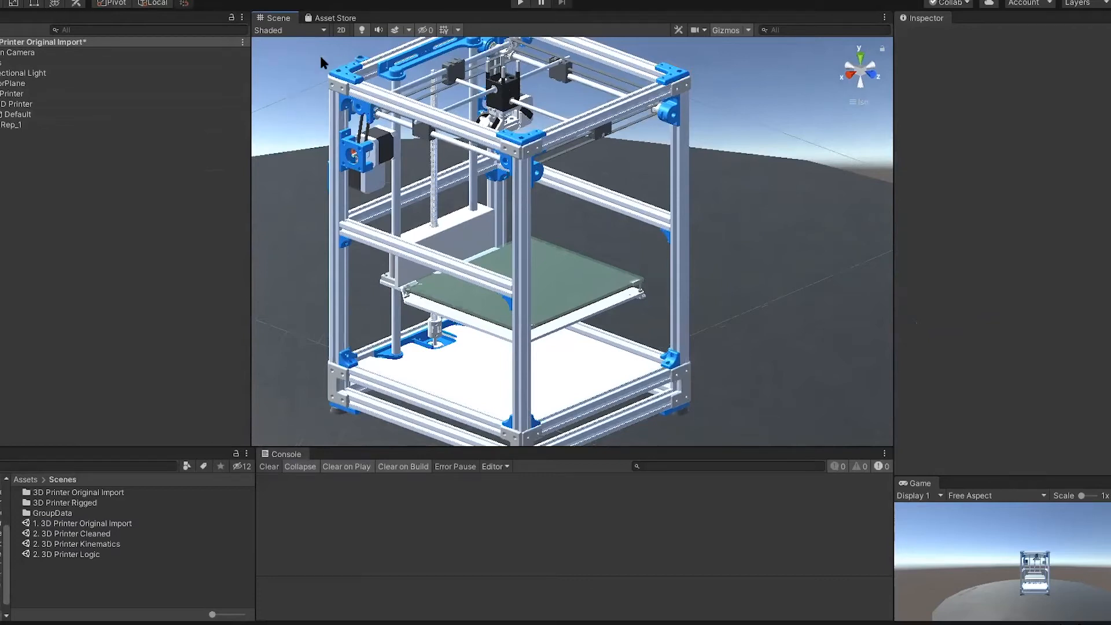
left_click(349, 76)
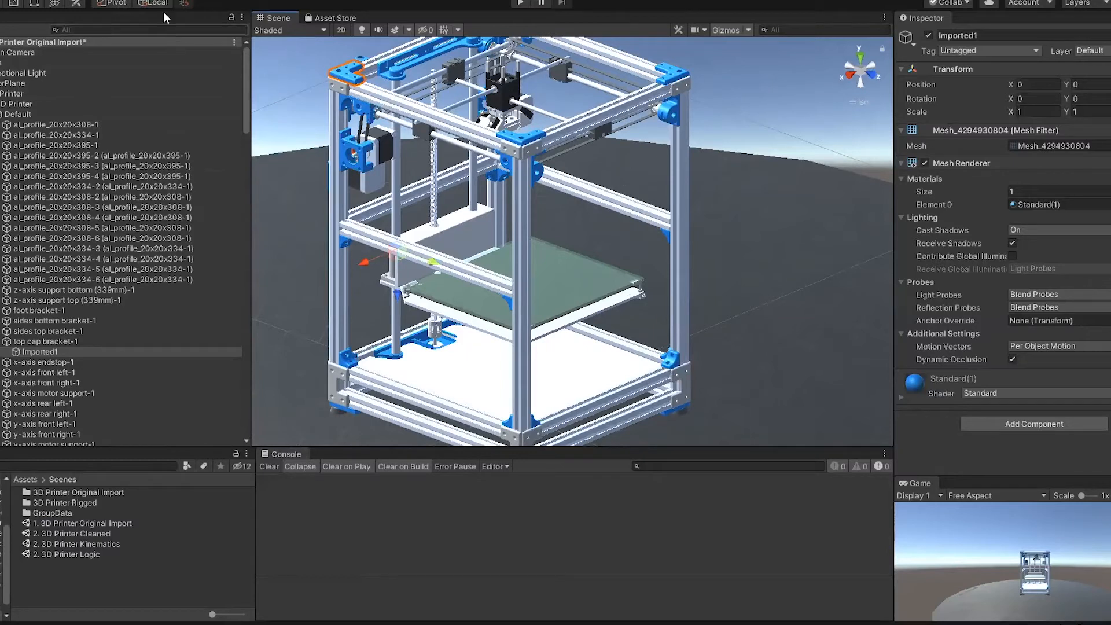
left_click(128, 0)
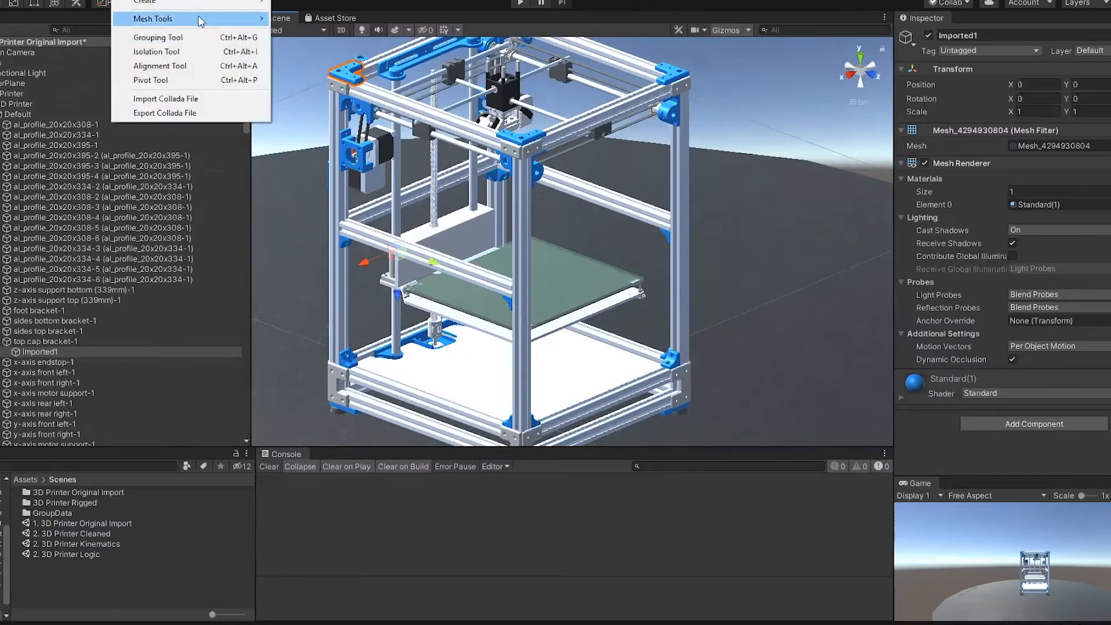
mouse_move(243, 18)
left_click(331, 21)
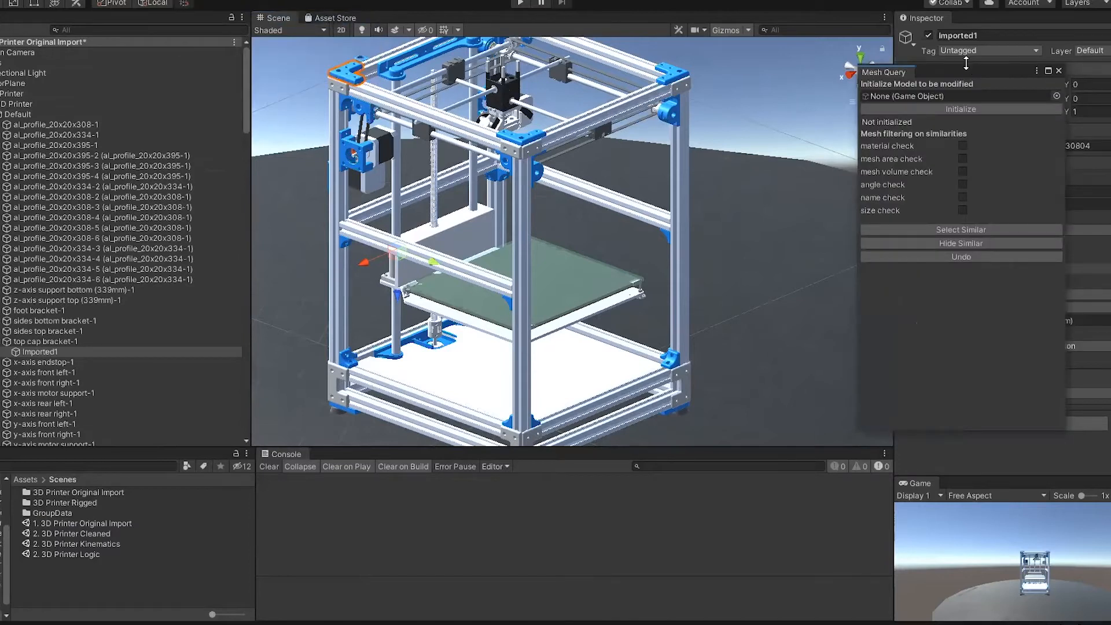
left_click_drag(949, 72, 838, 82)
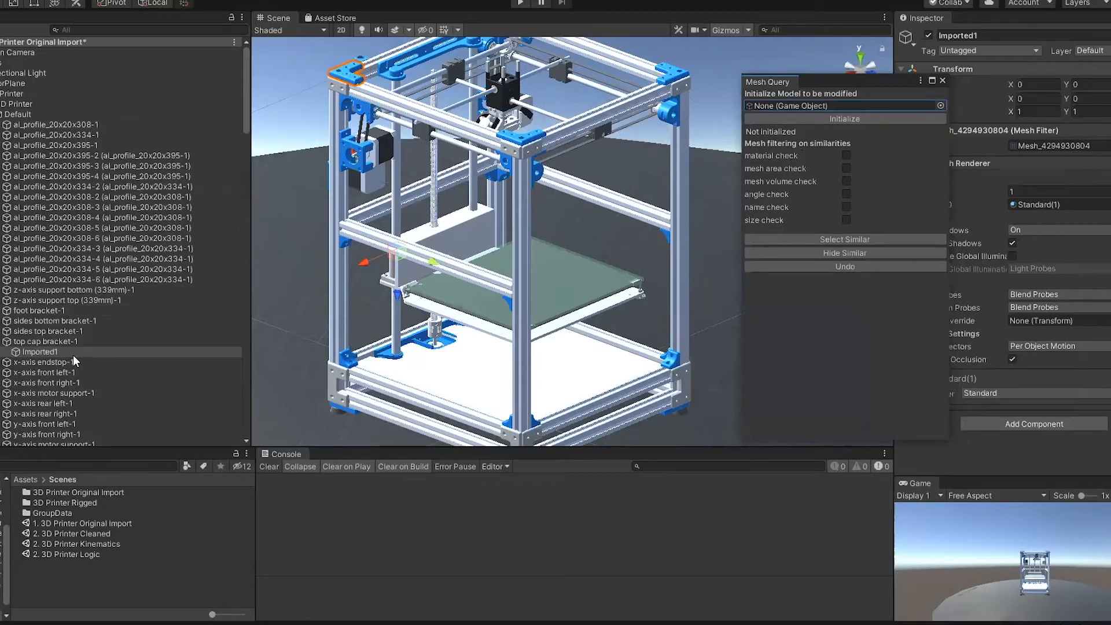
Step: Assign the bracket's Imported1 mesh as the query model and select all similar objects using the material check
left_click_drag(44, 351, 853, 102)
left_click(845, 155)
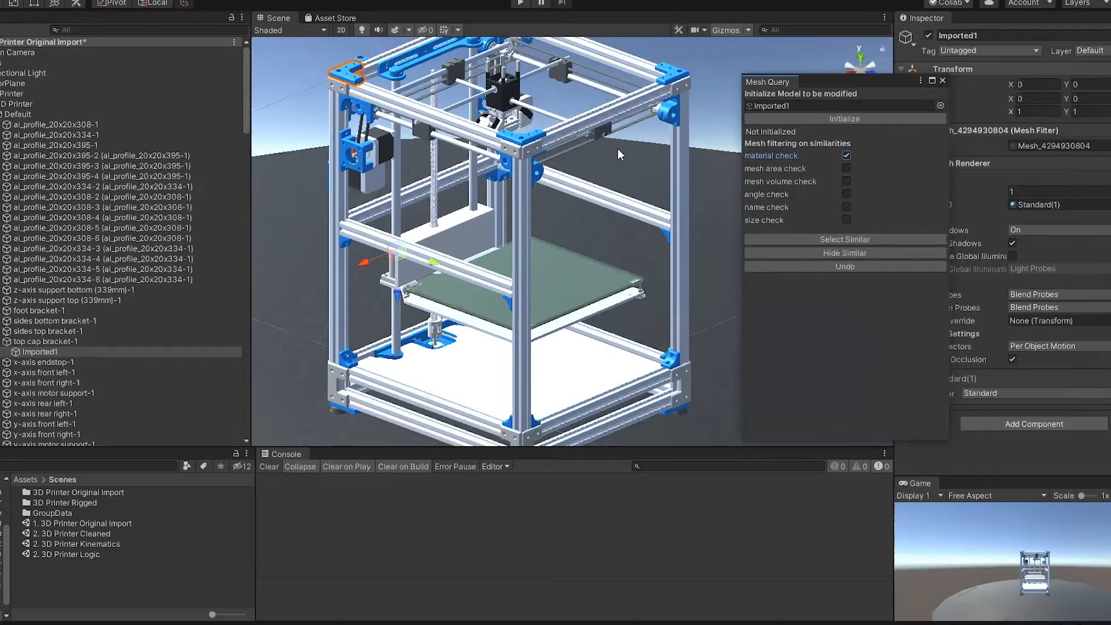
left_click(845, 239)
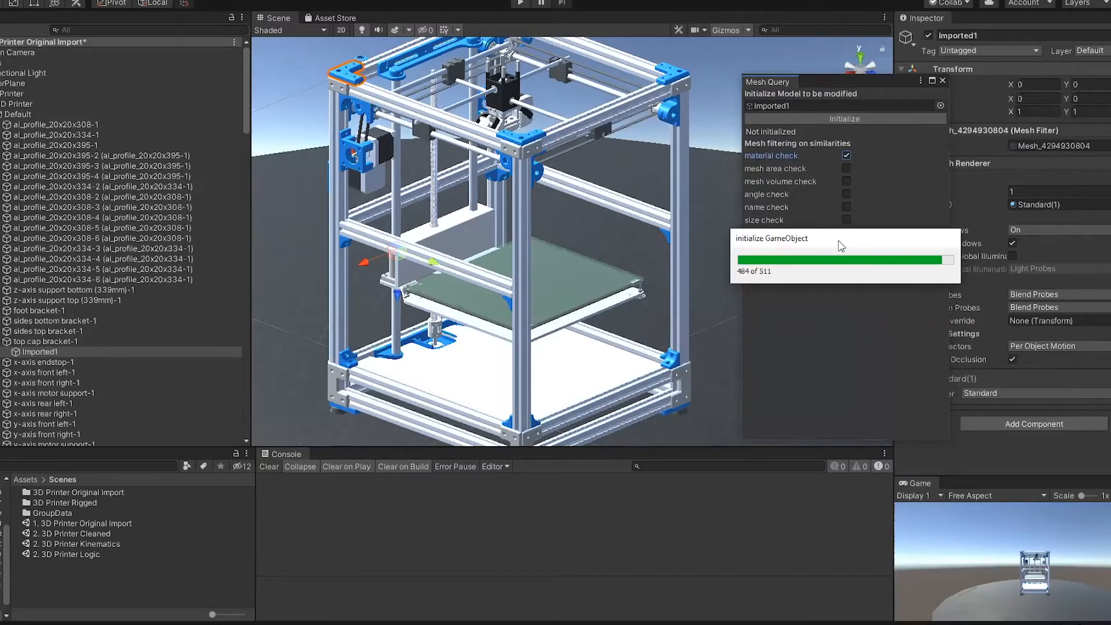
left_click(810, 237)
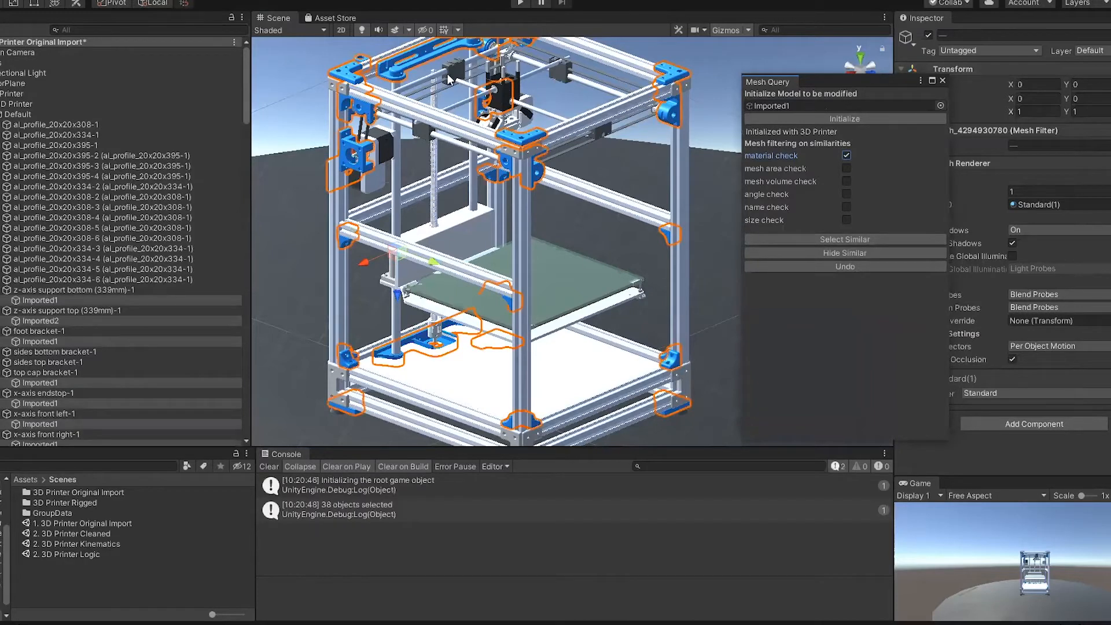
left_click_drag(465, 278, 737, 255, "alt")
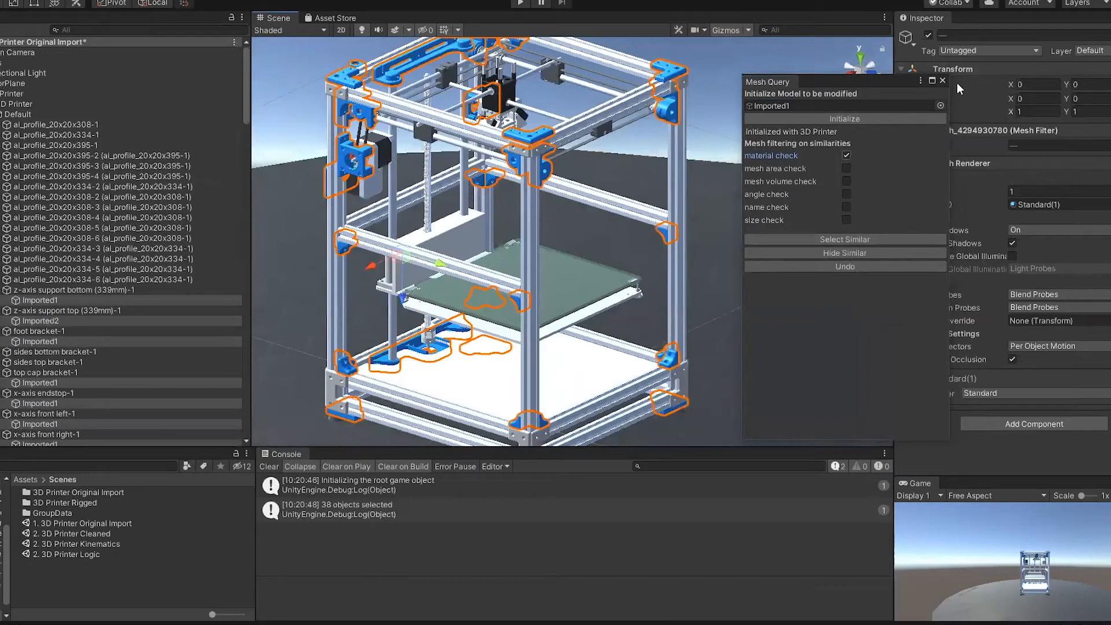
Step: Replace the material check with mesh area and mesh volume checks at 0% deviation and select similar objects for the current selection
left_click(847, 154)
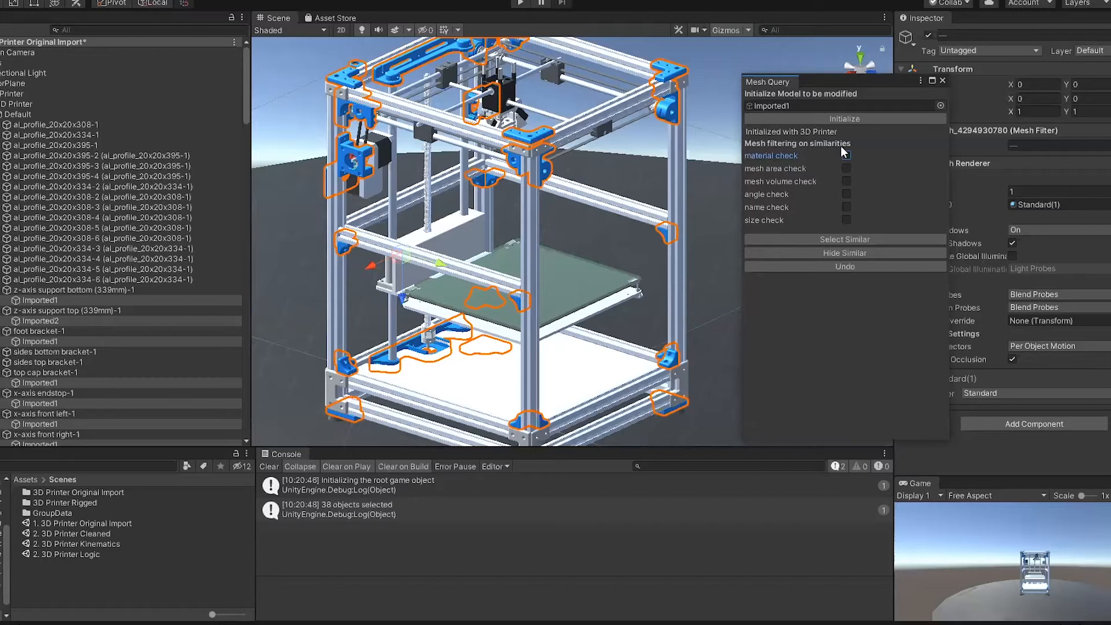
left_click(847, 169)
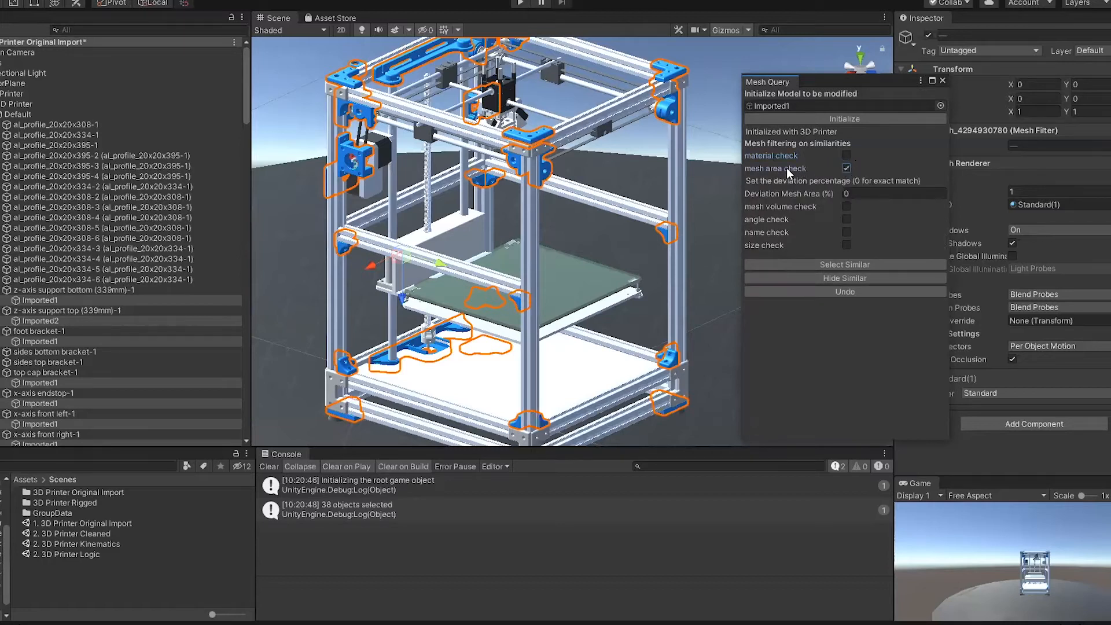
left_click(846, 207)
left_click(831, 290)
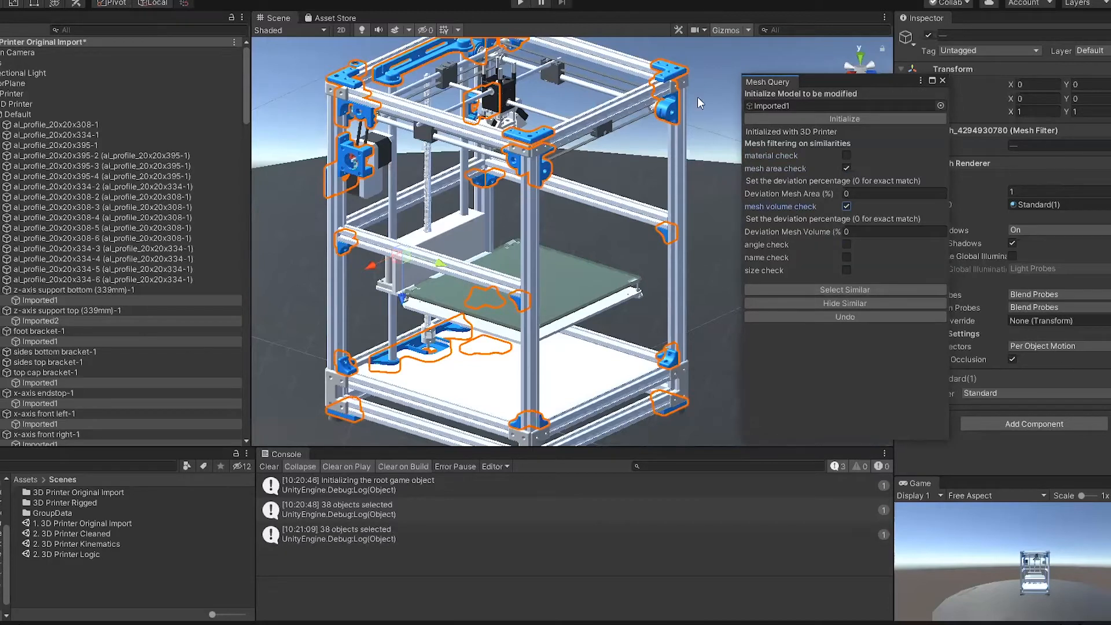
Step: Select only top cap bracket-1's Imported1 mesh in the model and find all meshes with matching area and volume
left_click(707, 79)
left_click(346, 82)
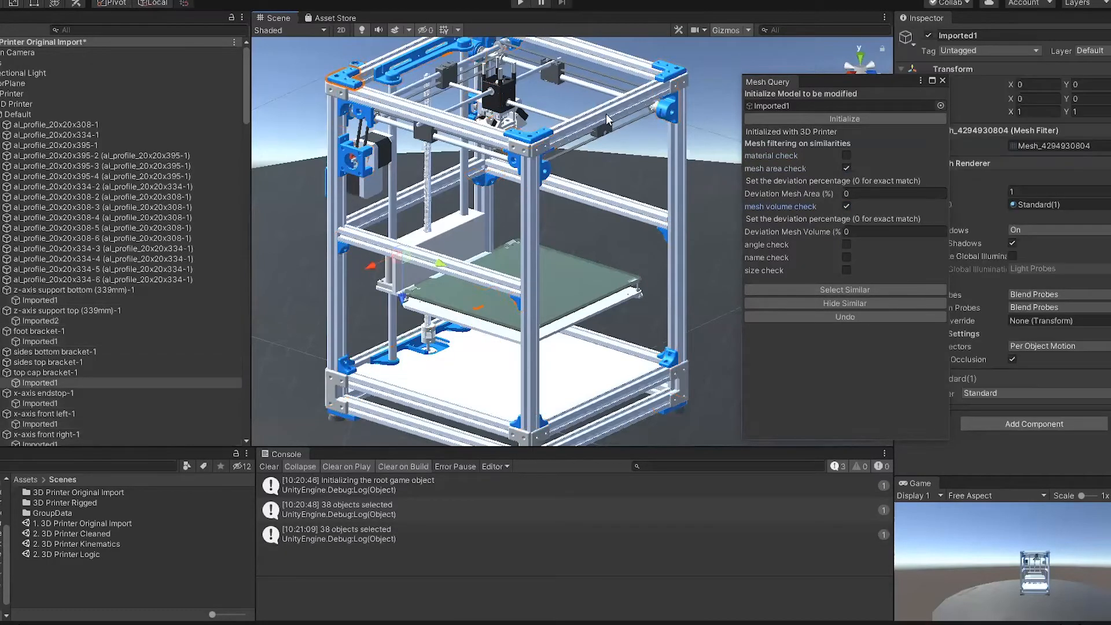
left_click(848, 290)
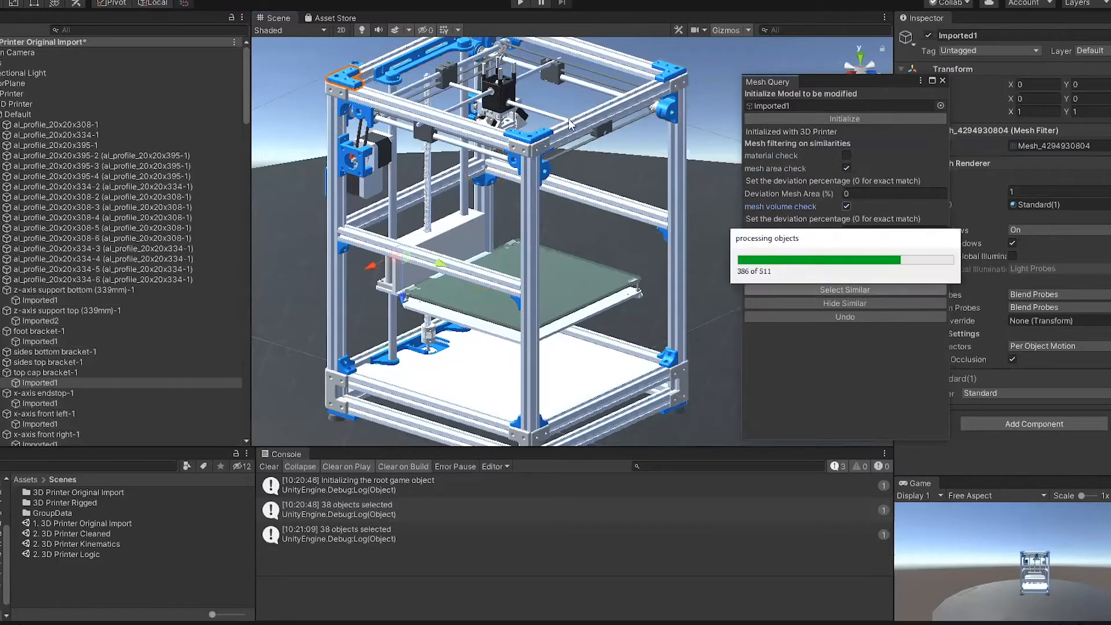
middle_click_drag(588, 105, 597, 158)
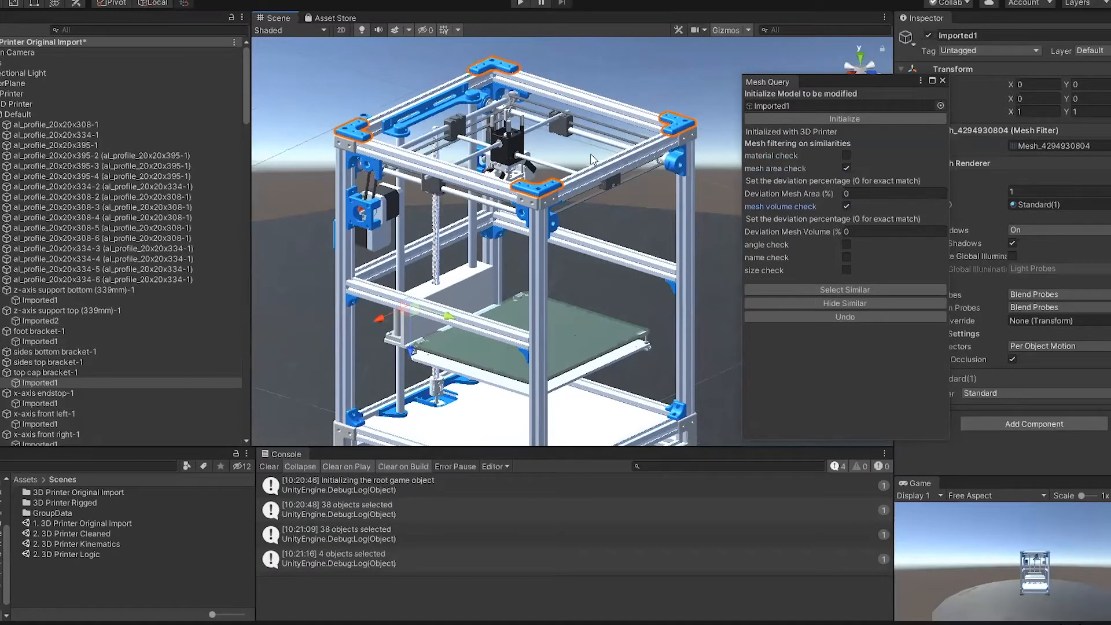
middle_click_drag(588, 154, 593, 136)
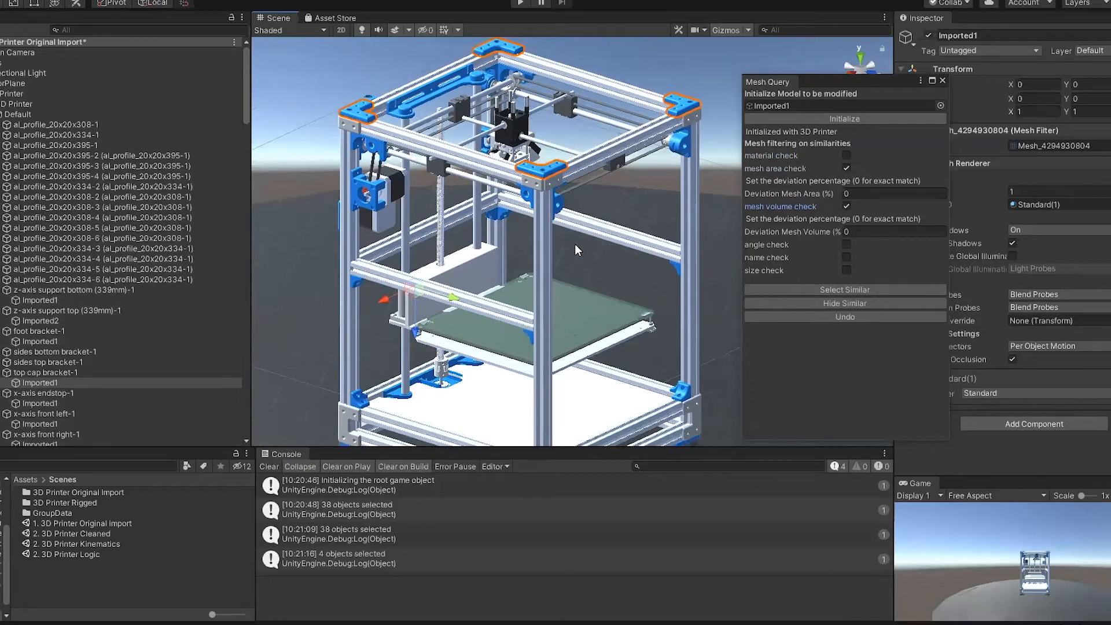
middle_click_drag(611, 285, 609, 266)
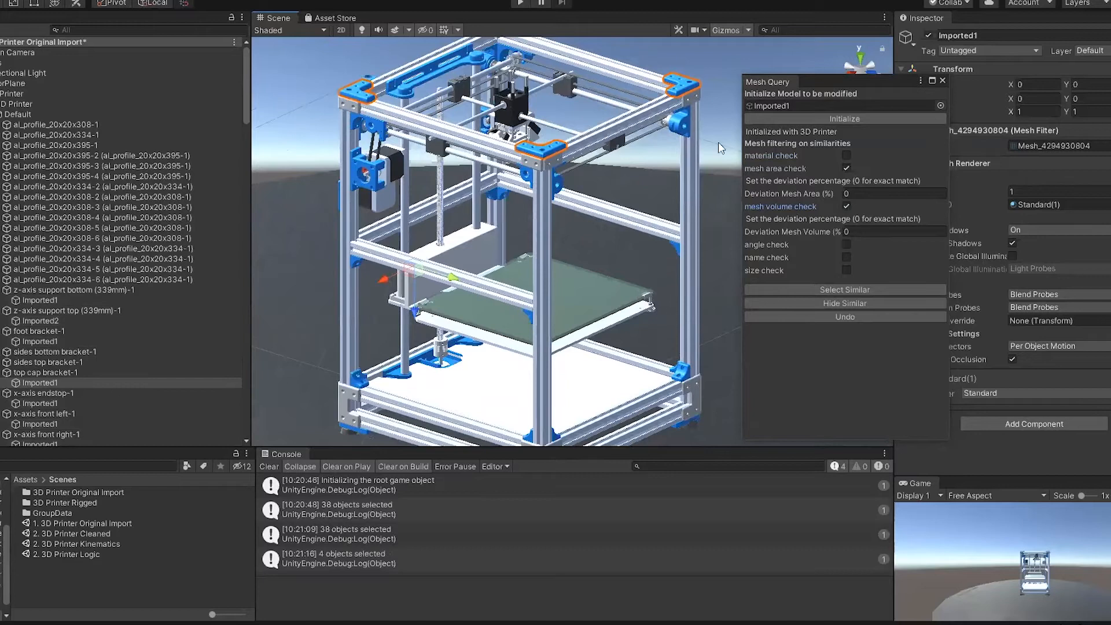
Step: Filter by the material check only, select all similar objects, and close the Mesh Query tool
left_click(846, 207)
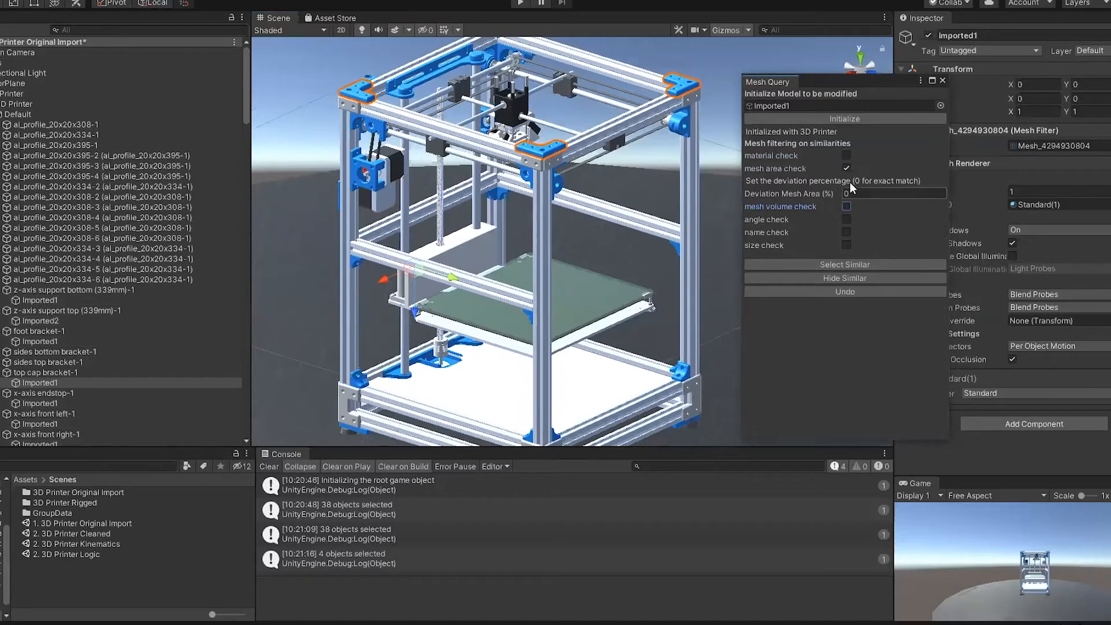
left_click(846, 168)
left_click(846, 155)
left_click(824, 238)
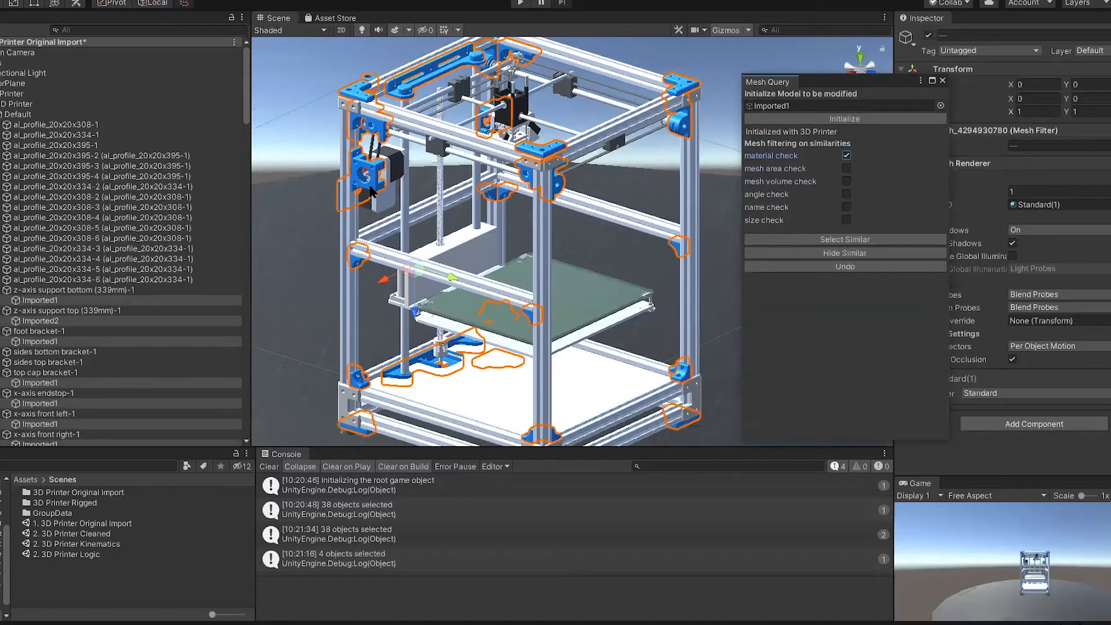
left_click(943, 82)
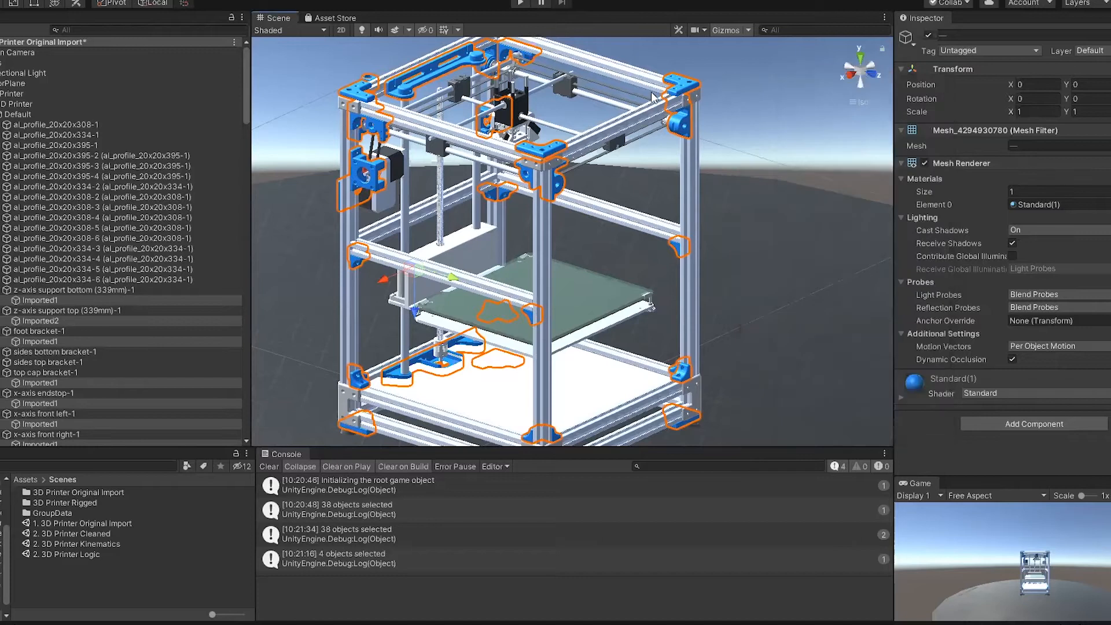
Step: Group all the selected blue parts under the group name Blue Objects using the Grouping Tool
scroll(147, 248, "down", 10)
scroll(116, 177, "down", 12)
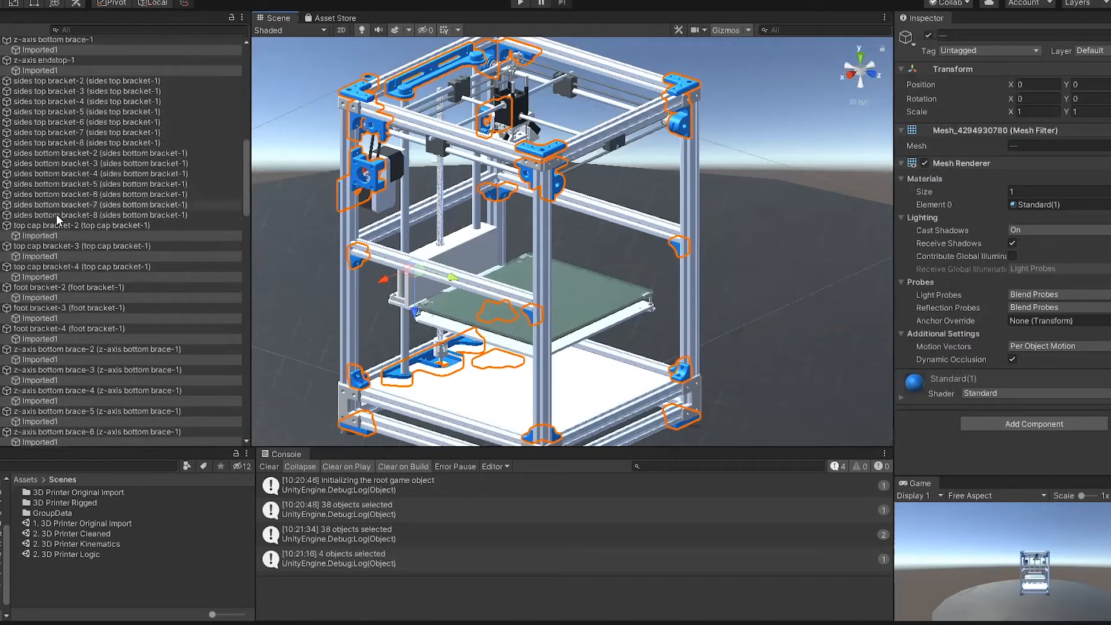
scroll(74, 199, "down", 3)
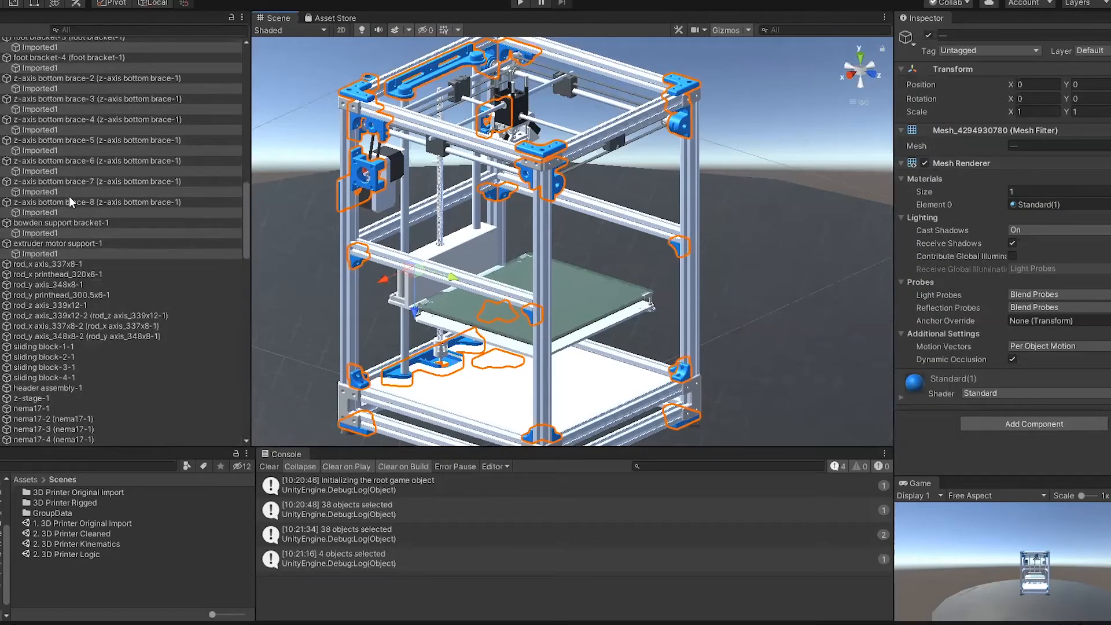
scroll(79, 225, "up", 5)
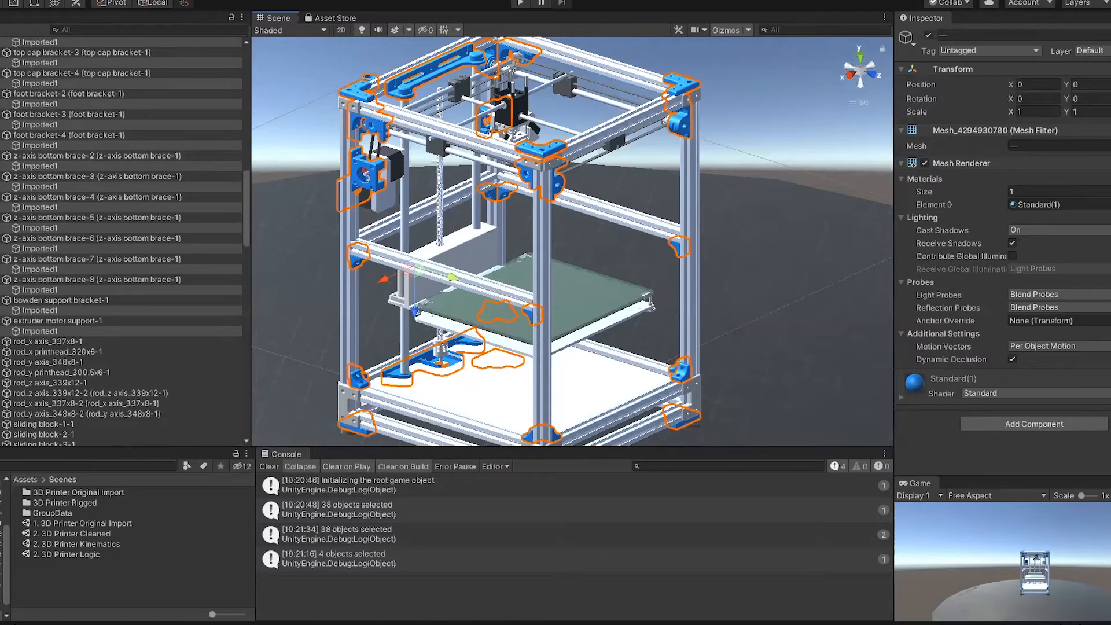
left_click(123, 0)
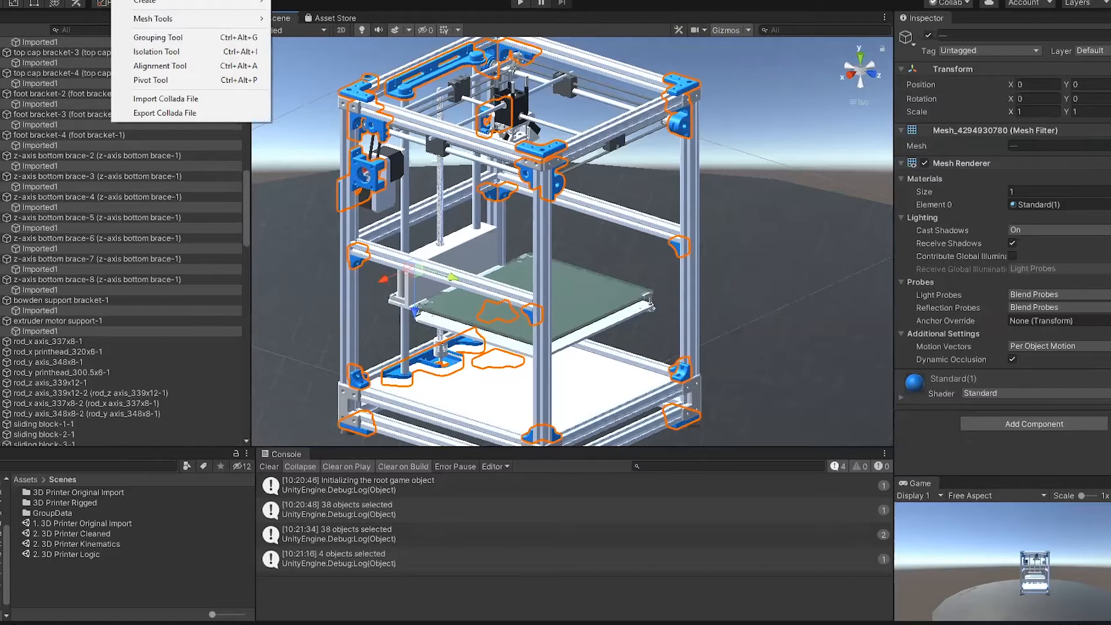
left_click(156, 37)
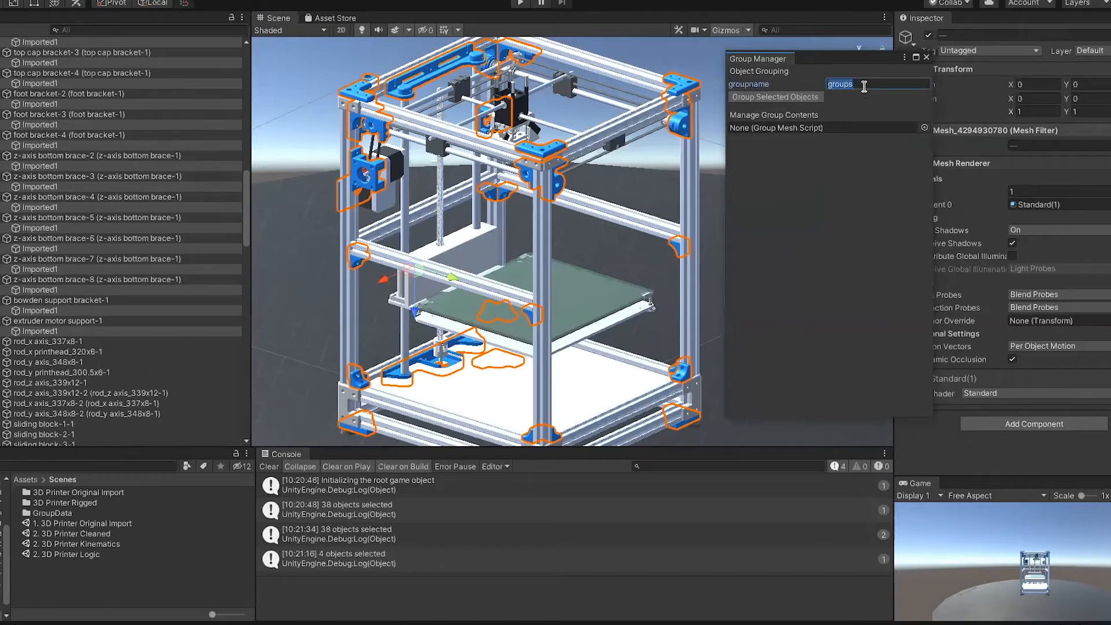
type("Blue Objects")
left_click(784, 95)
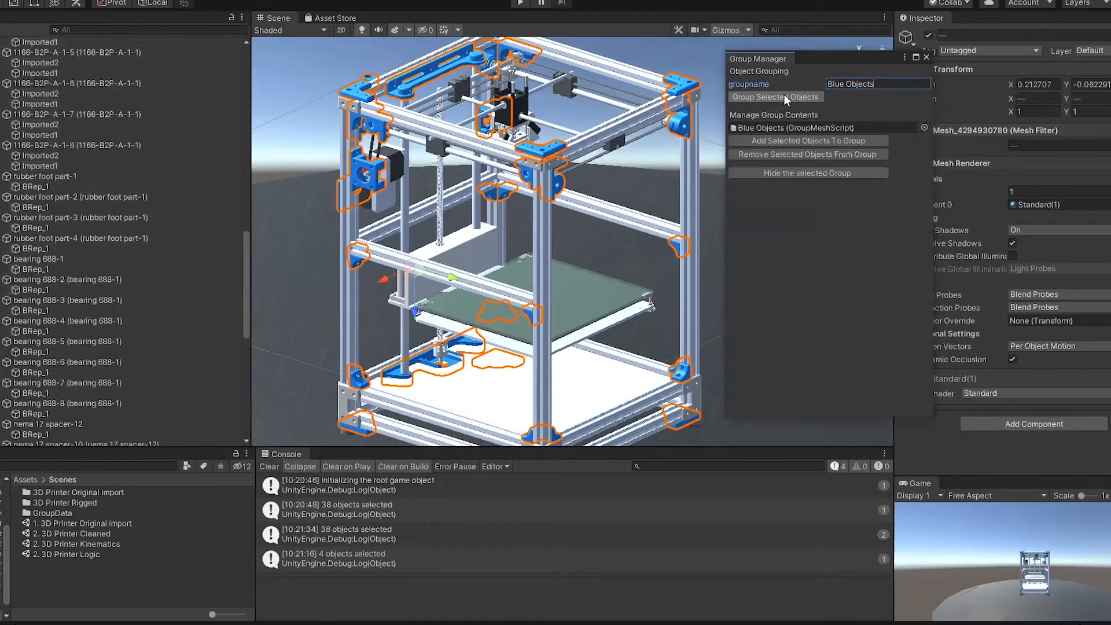
Step: Expand the Blue Objects group in the hierarchy and step through its Imported1 child meshes
scroll(141, 261, "down", 10)
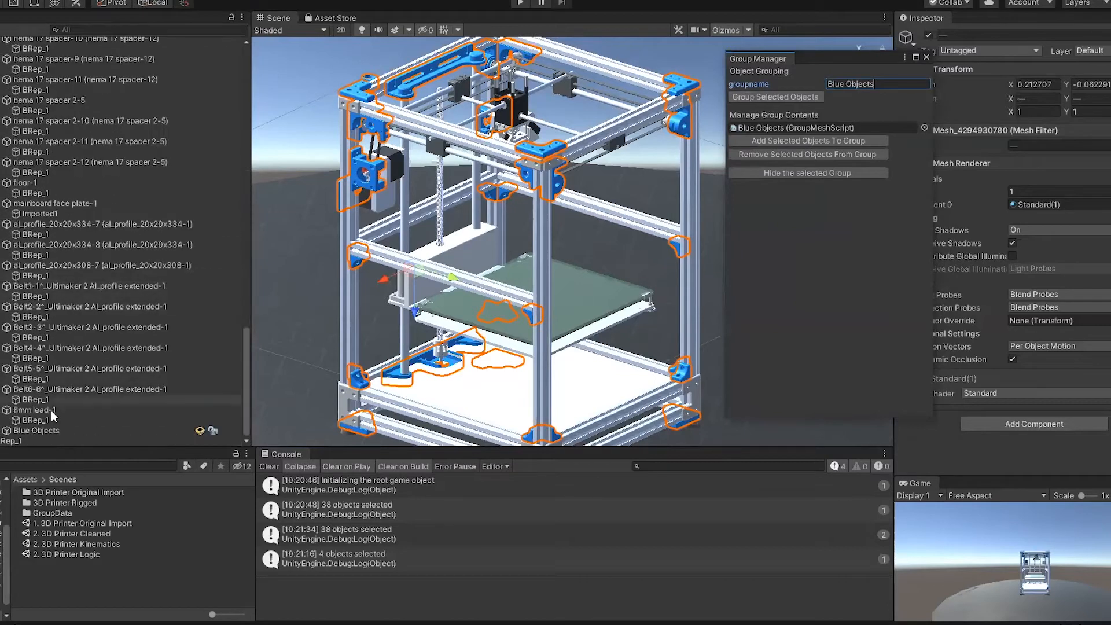
left_click(51, 429)
left_click(5, 431)
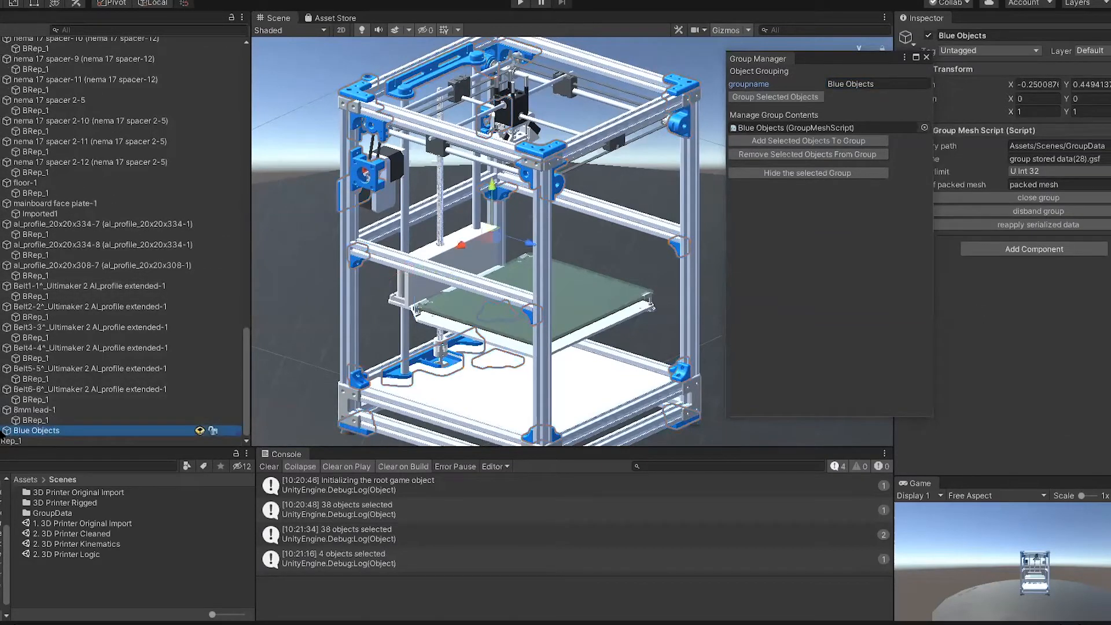
scroll(40, 374, "down", 7)
scroll(75, 314, "down", 5)
left_click(73, 54)
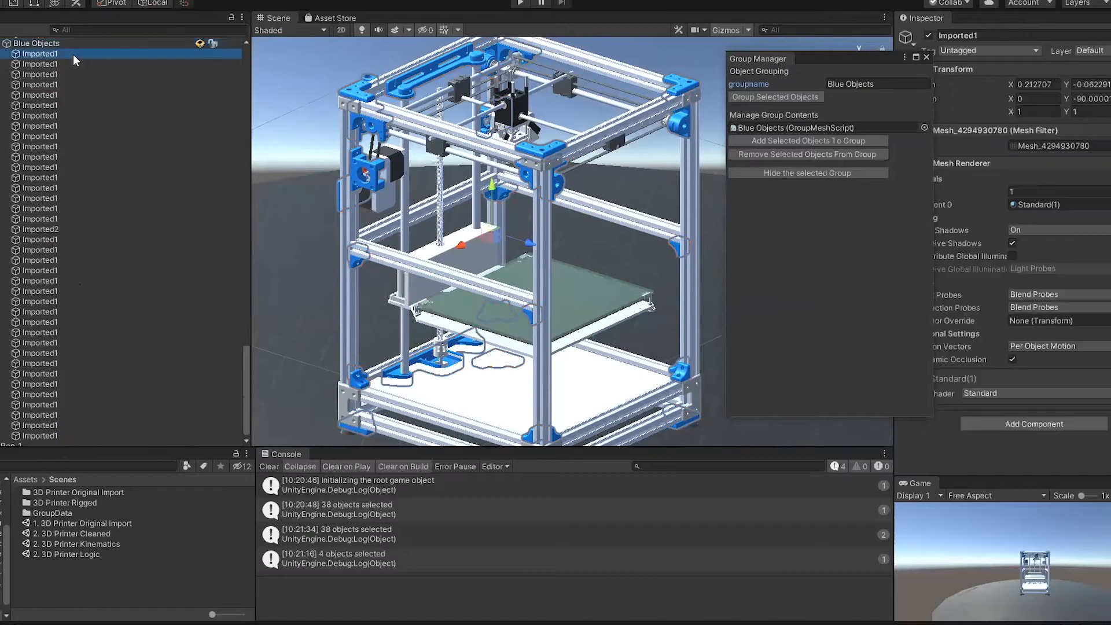
key("Down")
key("Down")
key("Down")
key("Down")
key("Down")
key("Down")
key("Down")
key("Down")
key("Down")
key("Down")
key("Down")
key("Down")
key("Down")
key("Down")
key("Down")
key("Down")
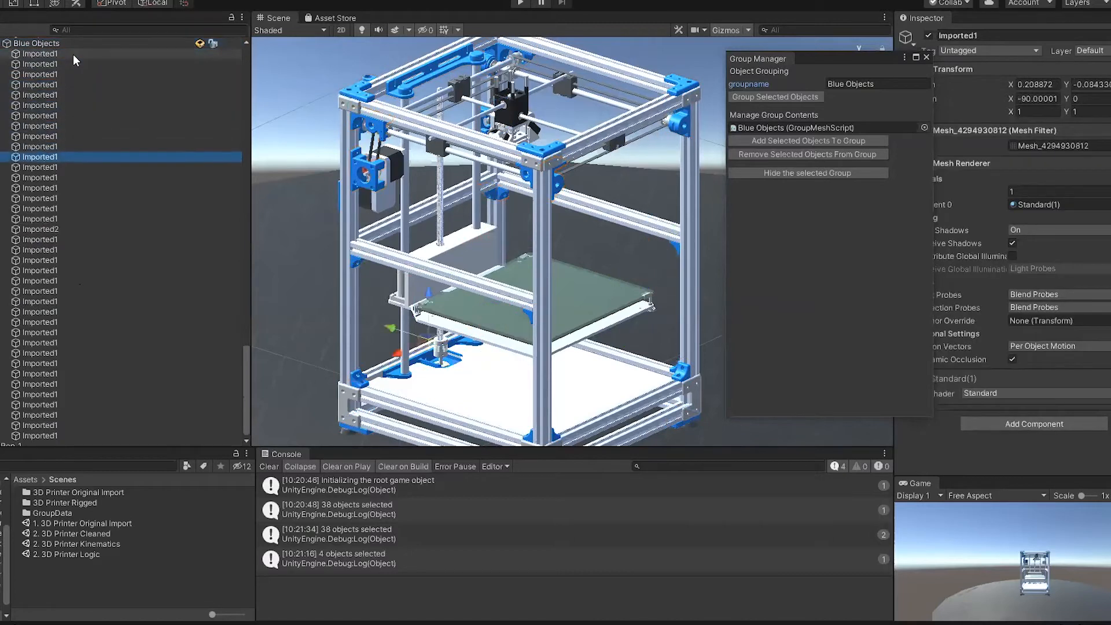
Step: Collapse and select the Blue Objects group, and close the Group Manager
scroll(30, 128, "up", 5)
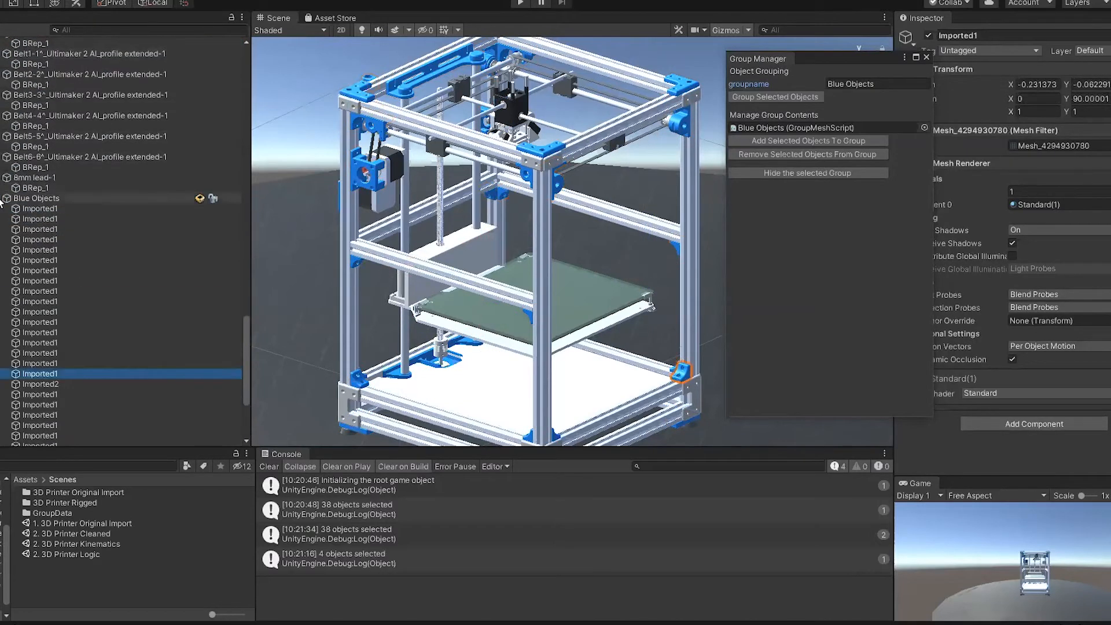
scroll(102, 265, "up", 7)
left_click(34, 430)
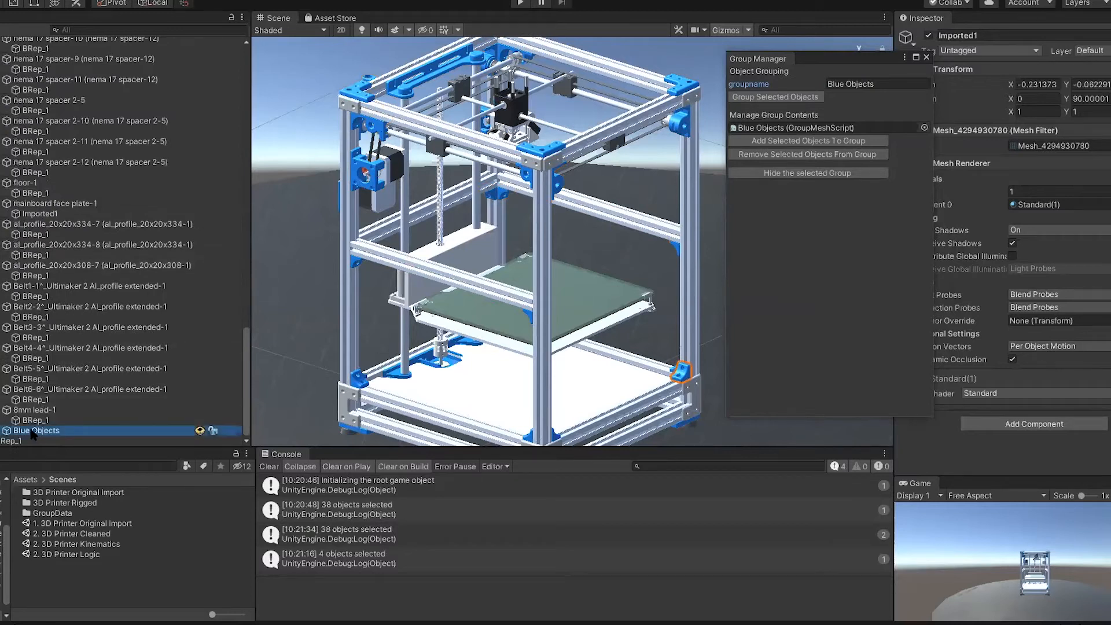
left_click(924, 57)
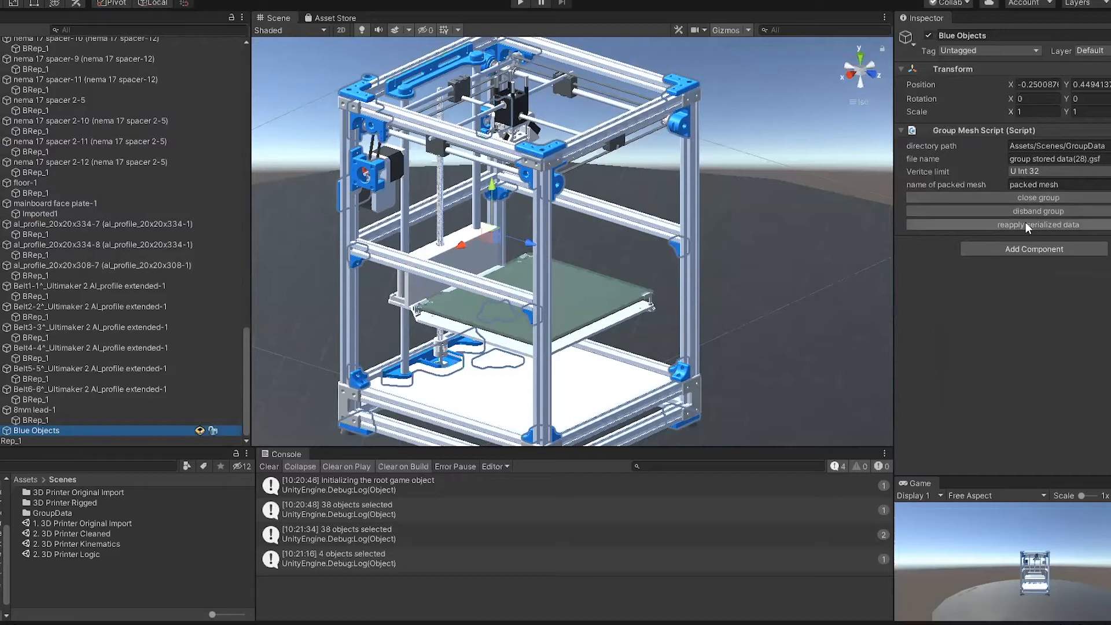
Step: Close the Blue Objects group into a packed mesh and try to select packed mesh 1 and a bracket in the model
left_click(3, 431)
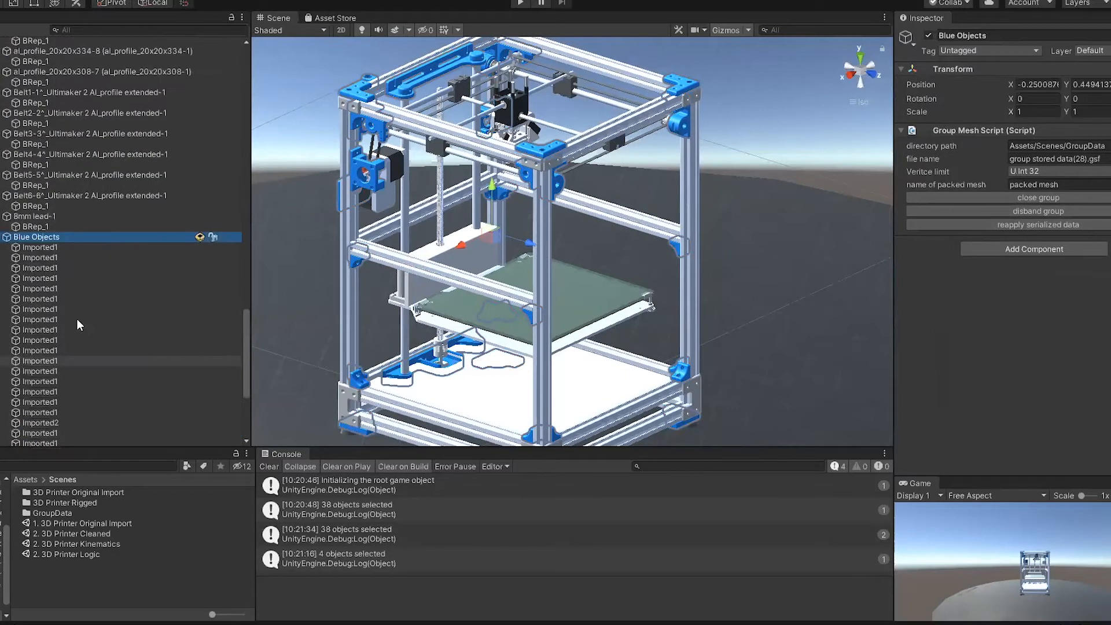
left_click(1021, 197)
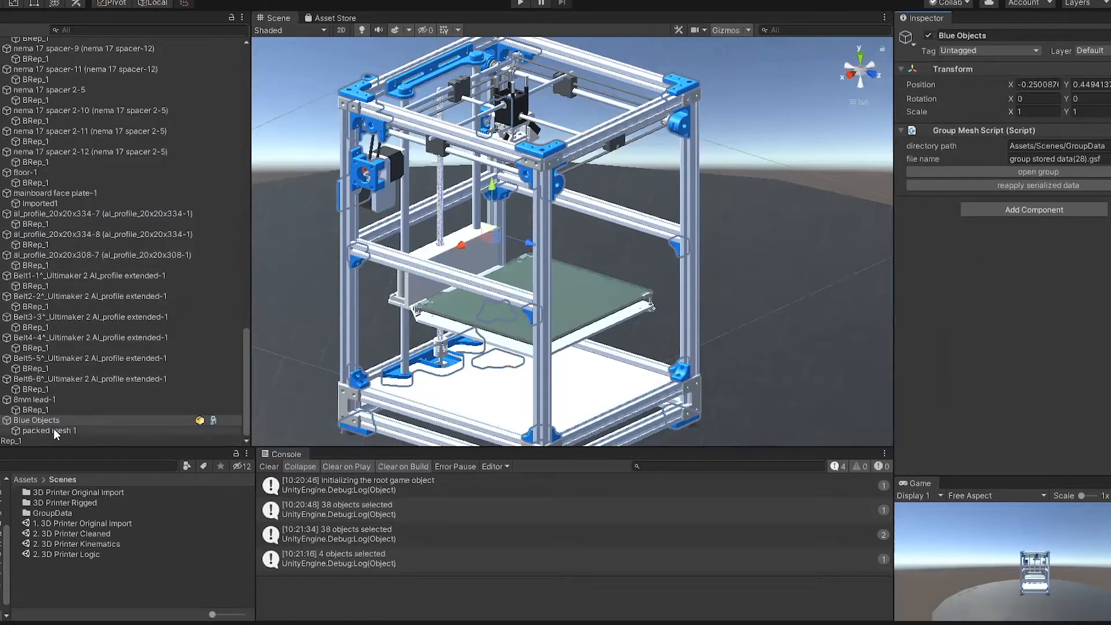
left_click(53, 430)
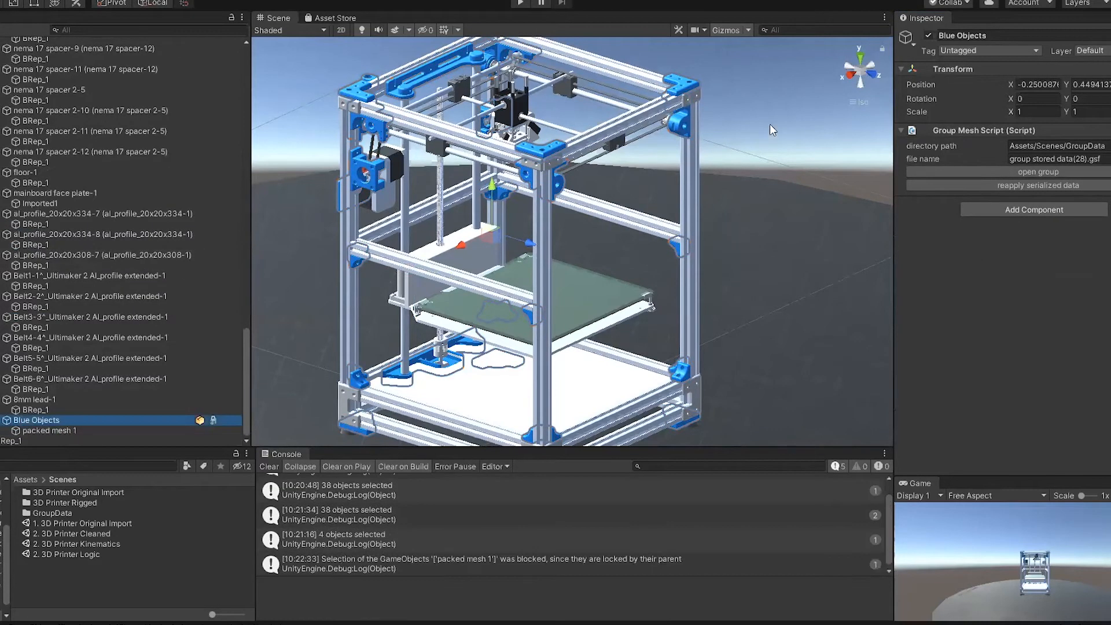
left_click(690, 87)
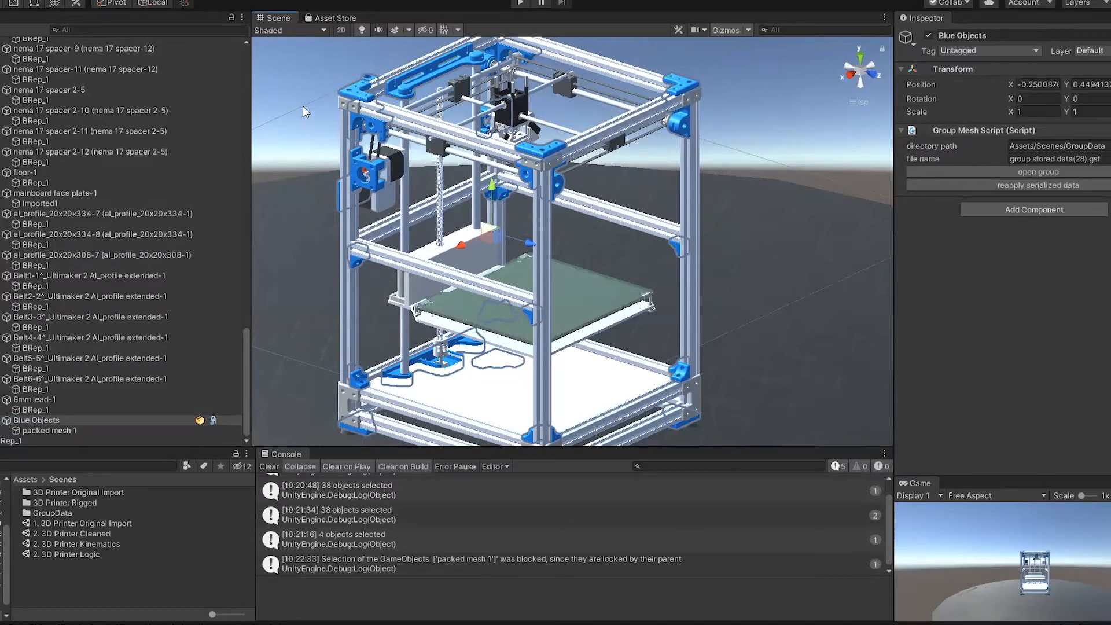
left_click(54, 427)
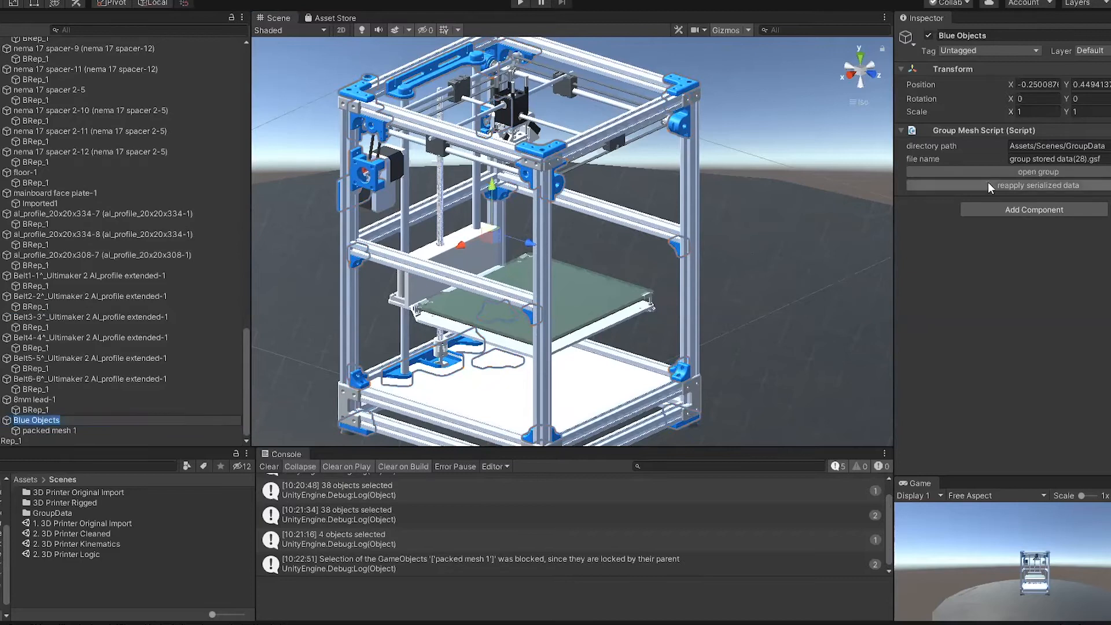
Step: Reopen the Blue Objects group and select the third Imported1 mesh inside it
left_click(1002, 172)
scroll(128, 338, "down", 5)
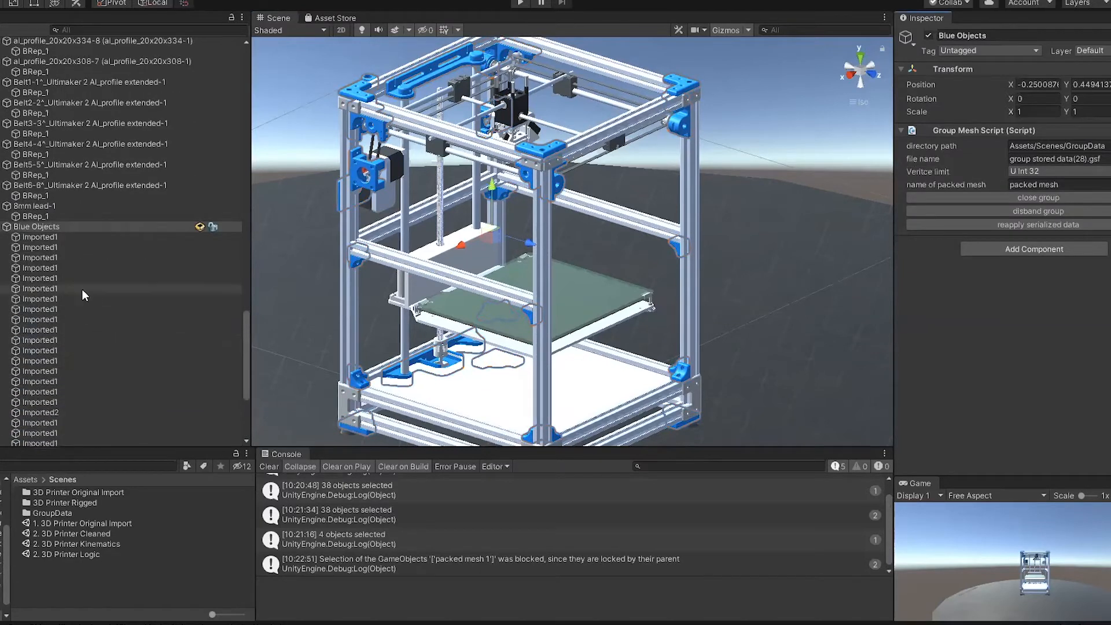
scroll(78, 343, "down", 5)
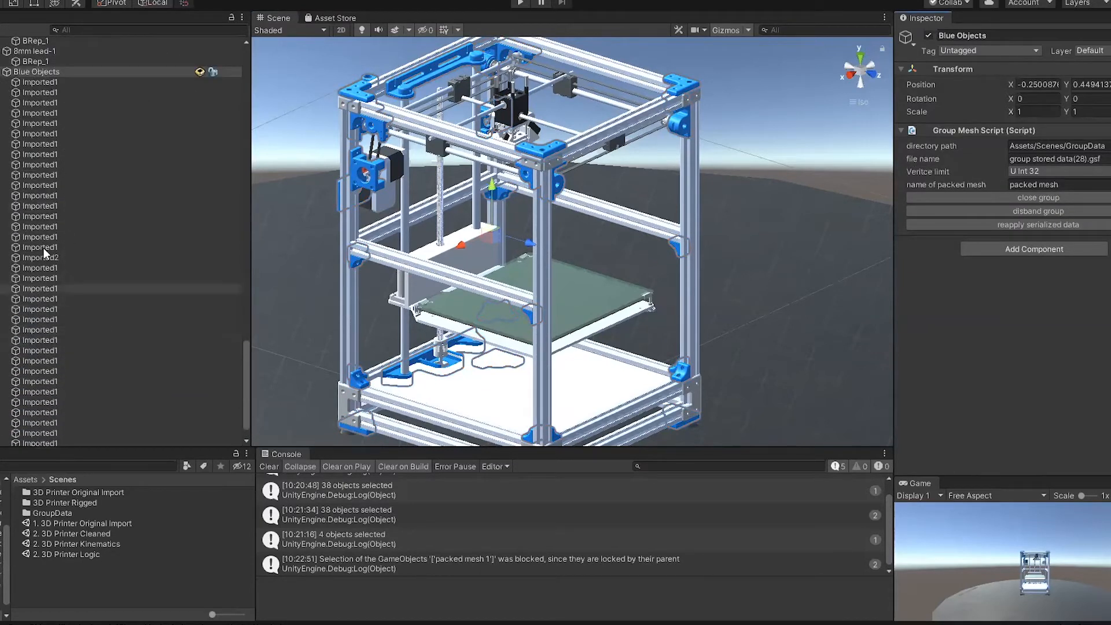
scroll(48, 246, "up", 5)
left_click(56, 257)
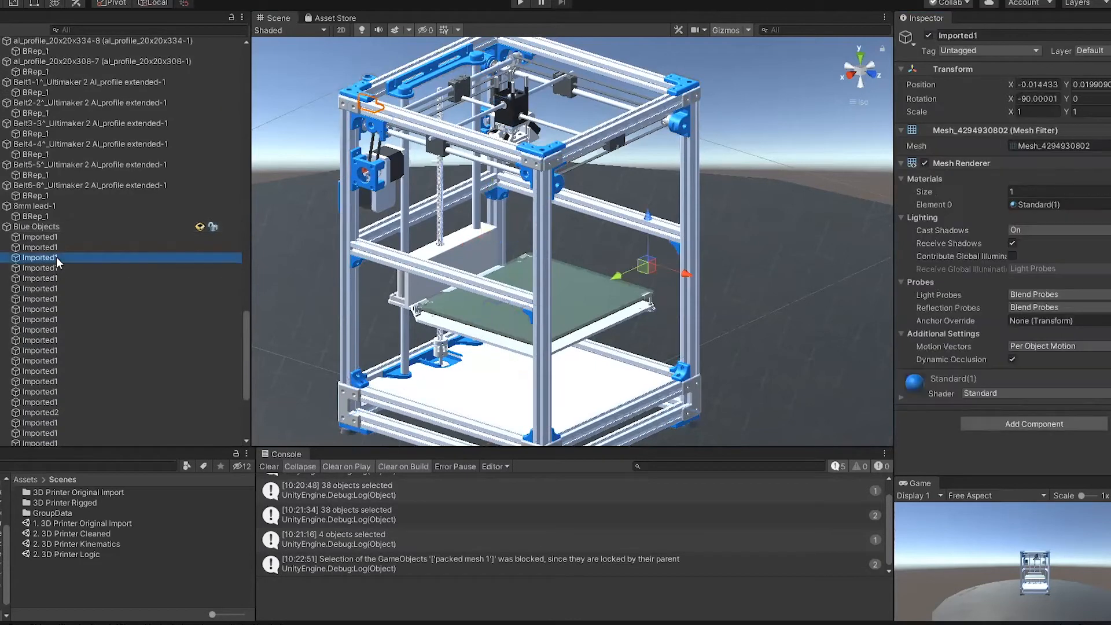
Step: Disband the Blue Objects group and check its former parts in the hierarchy
left_click(64, 227)
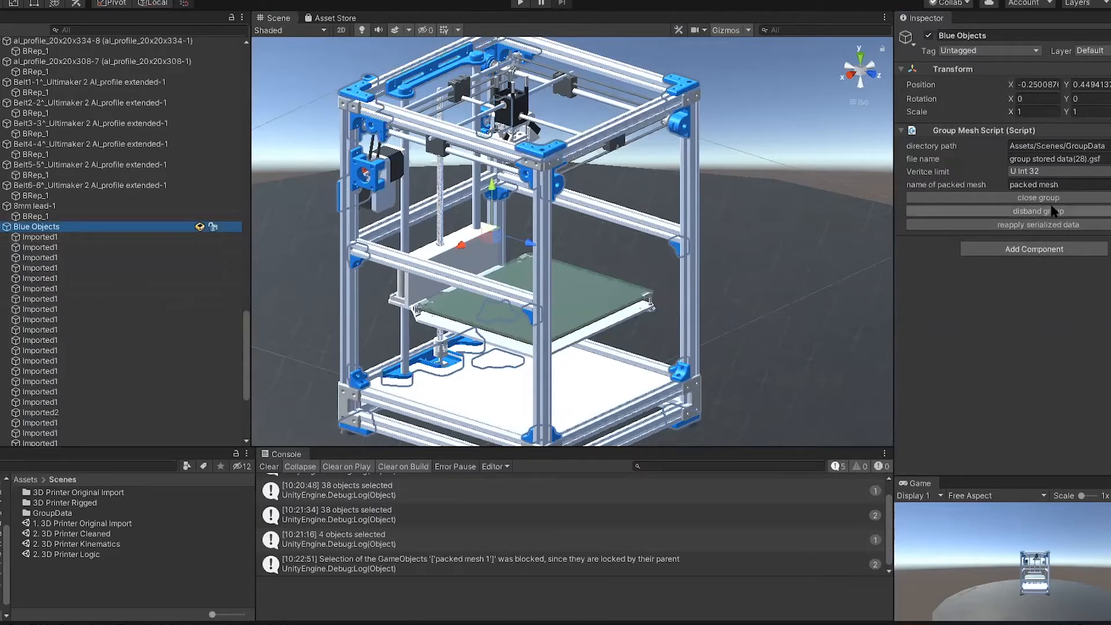
left_click(1032, 210)
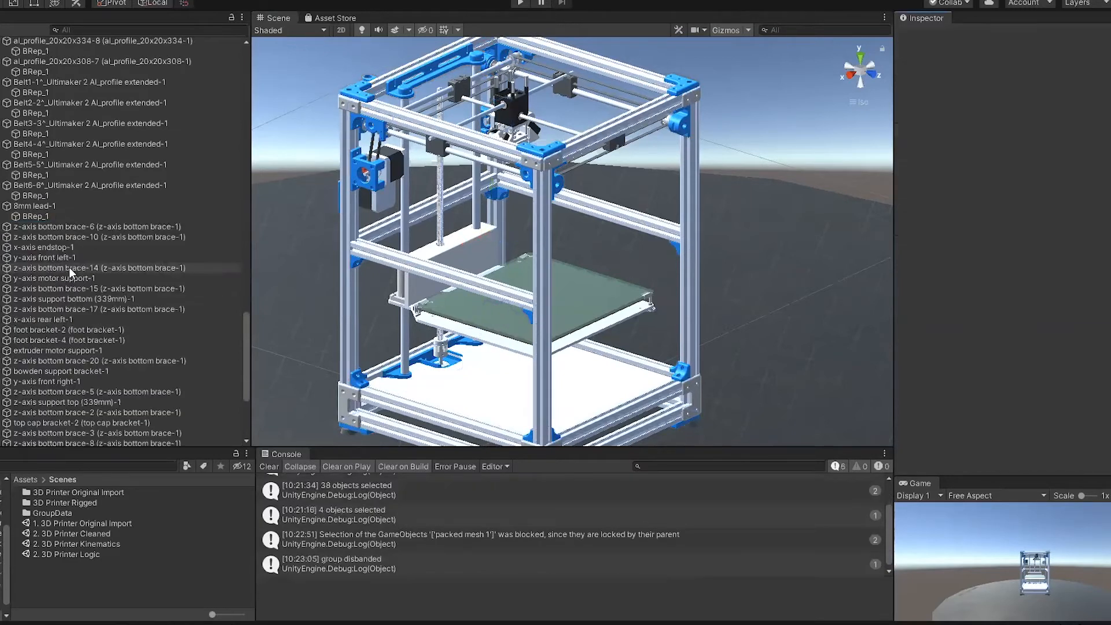
scroll(95, 318, "down", 3)
scroll(99, 230, "down", 3)
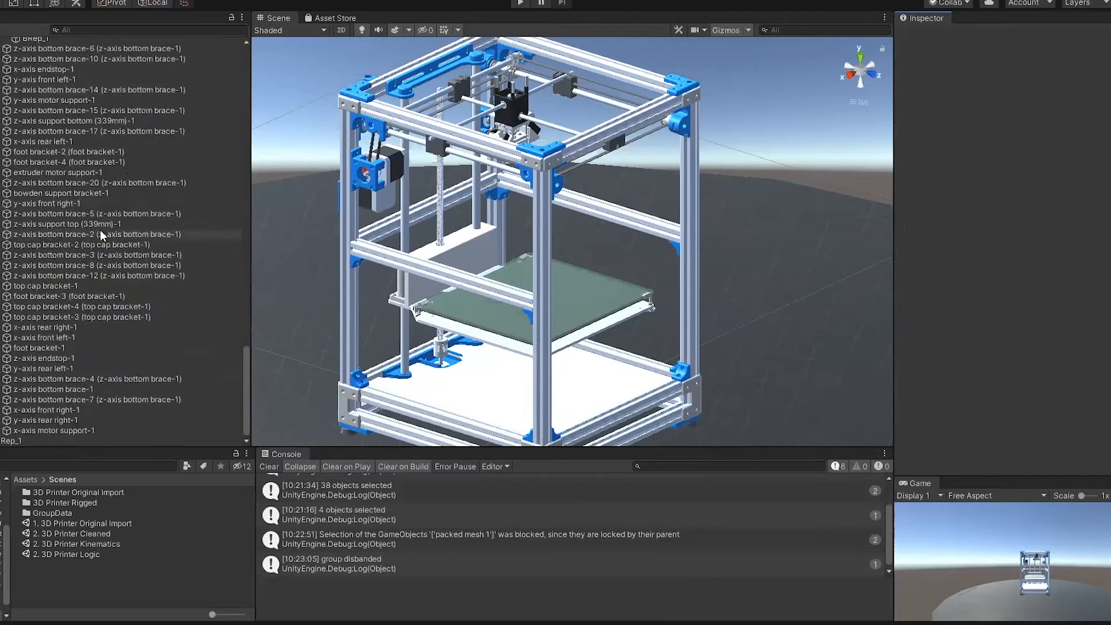
scroll(94, 222, "up", 10)
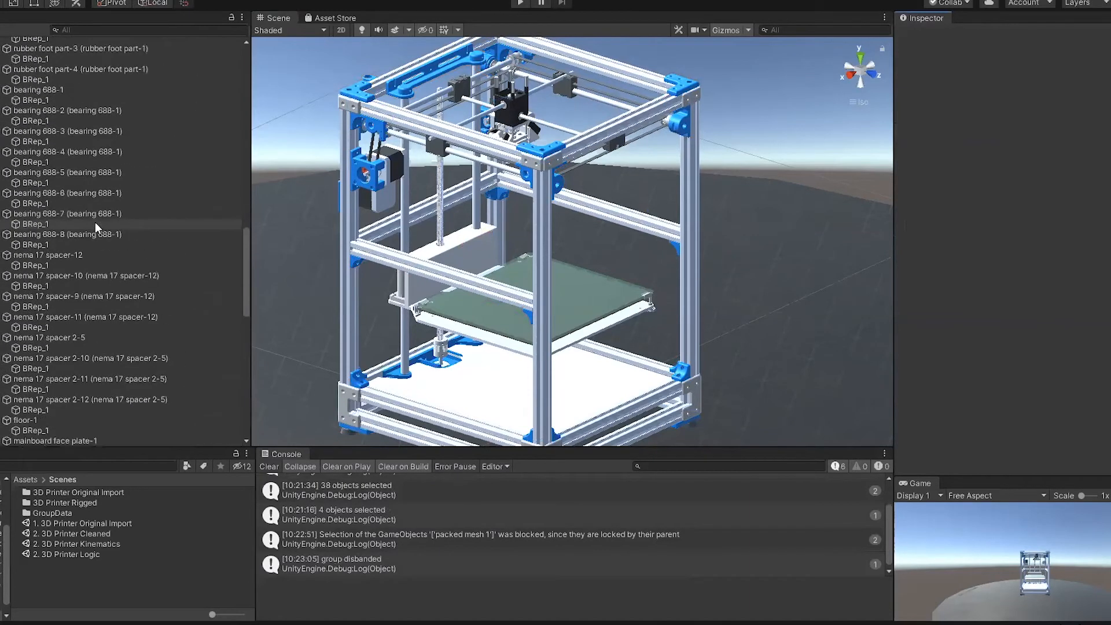
Step: Collapse the 1166-B2P-A-1-1 entry in the hierarchy and clear the console messages
scroll(95, 222, "up", 15)
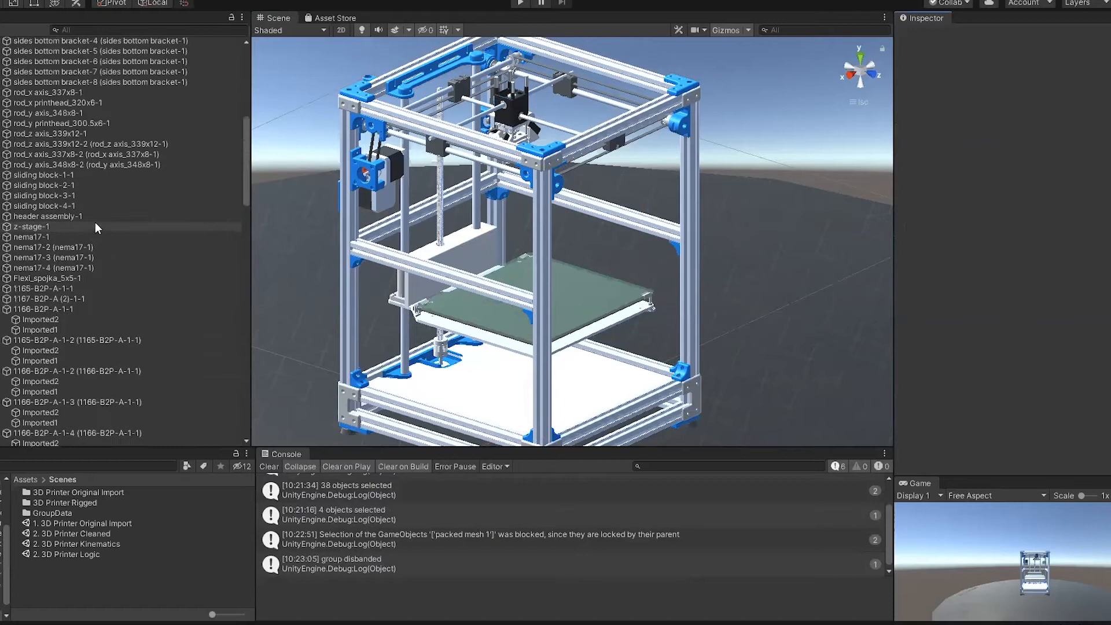
scroll(95, 222, "down", 9)
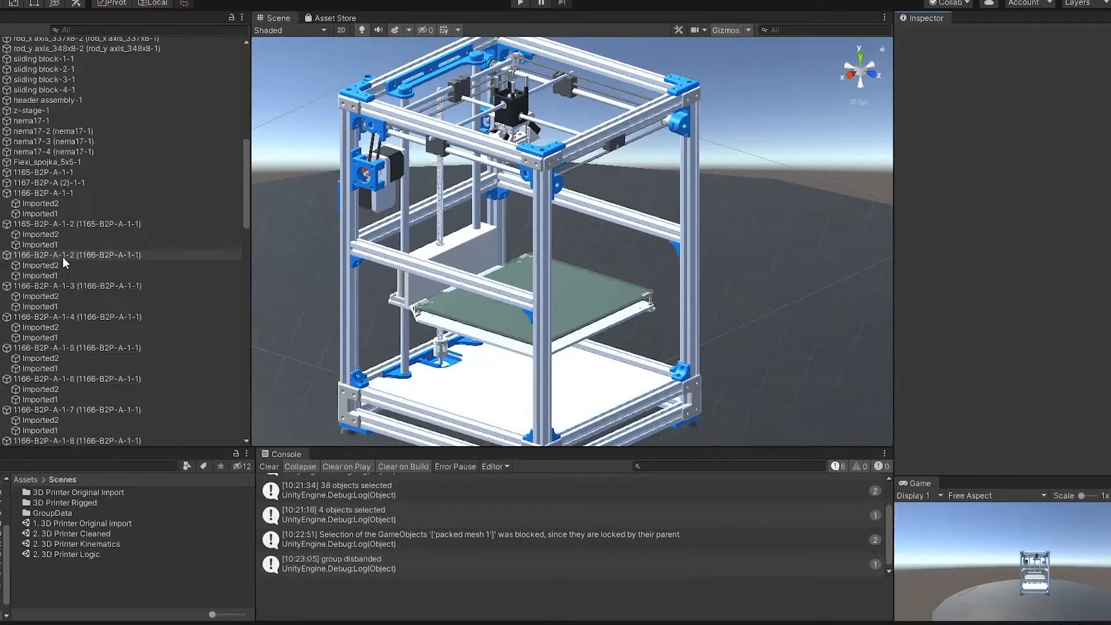
left_click(1, 193)
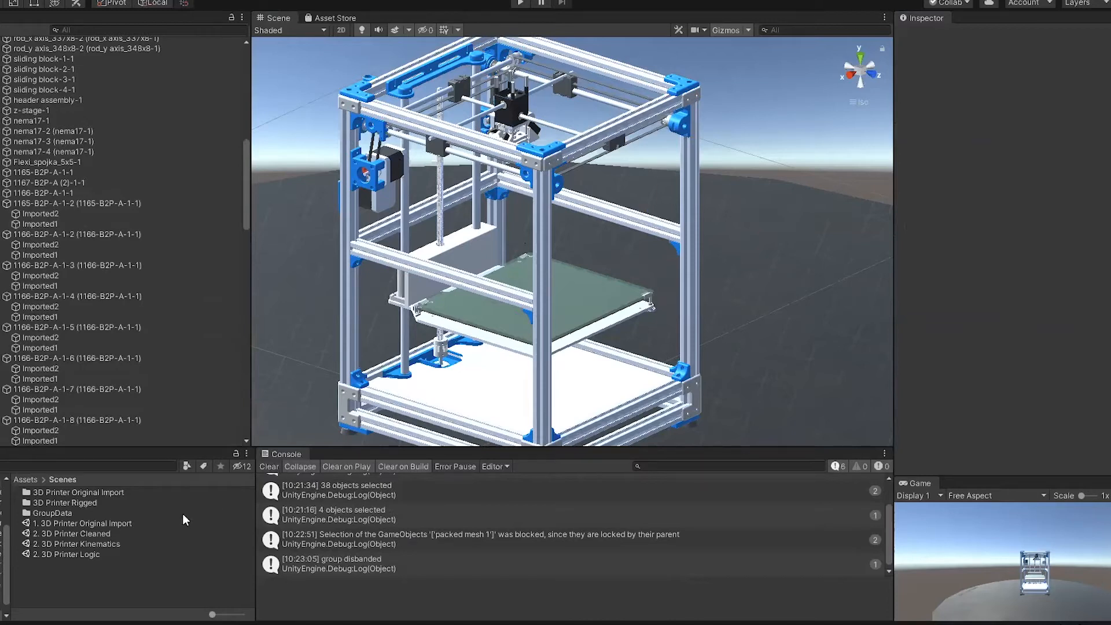
left_click(270, 469)
Step: Select the red pulley behind the blue motor mount and its parent object 1165-B2P-A-1-1
left_click_drag(291, 138, 479, 183, "alt")
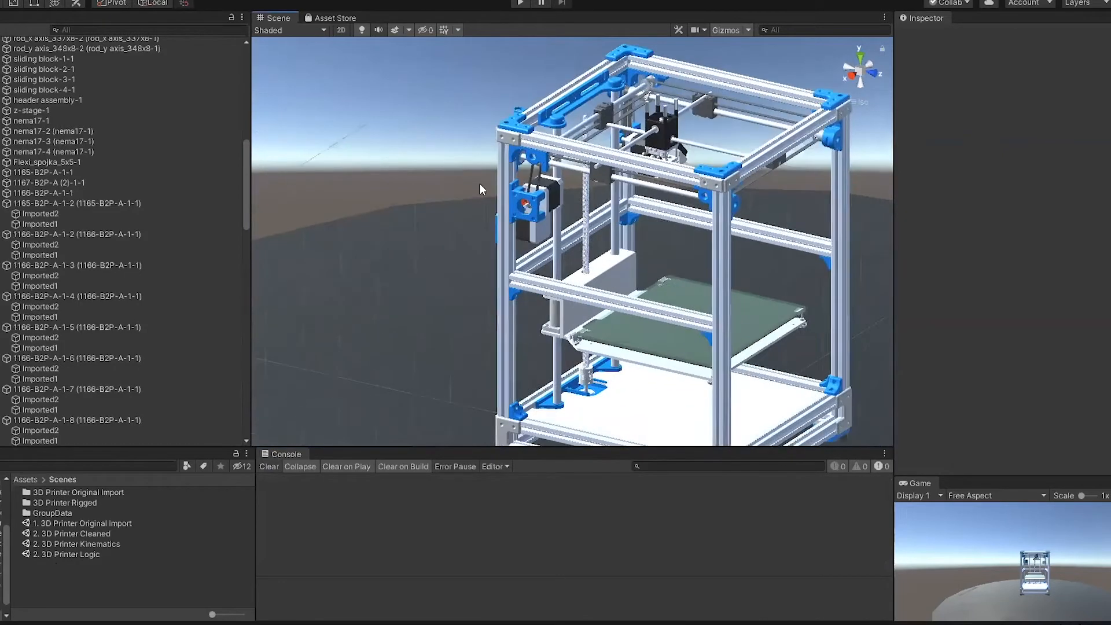
scroll(479, 183, "up", 15)
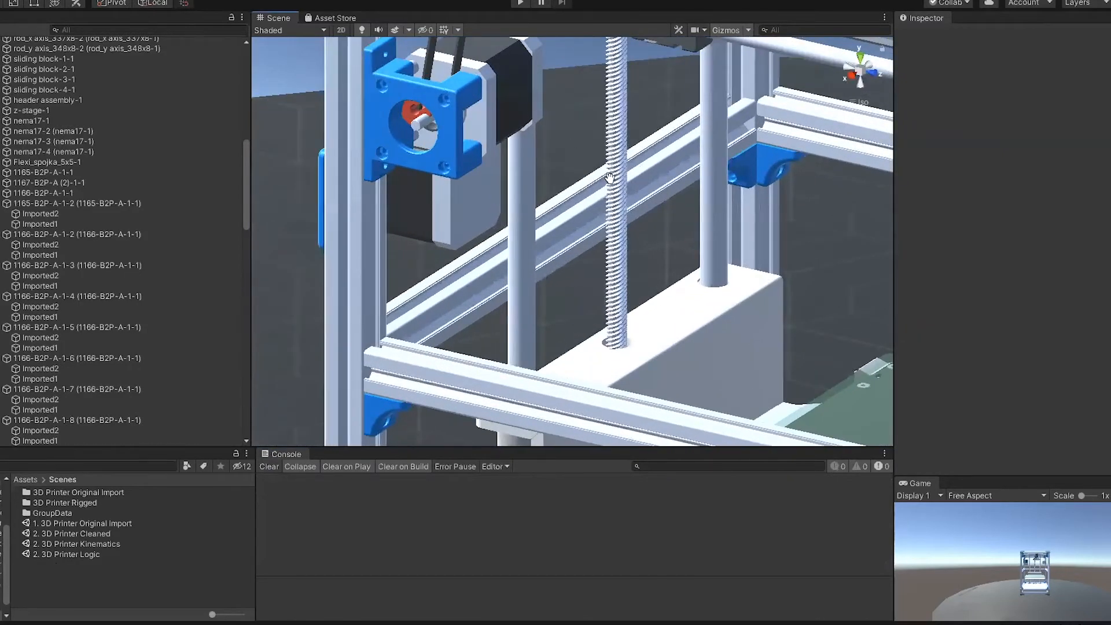
middle_click_drag(610, 178, 716, 295)
scroll(716, 295, "up", 6)
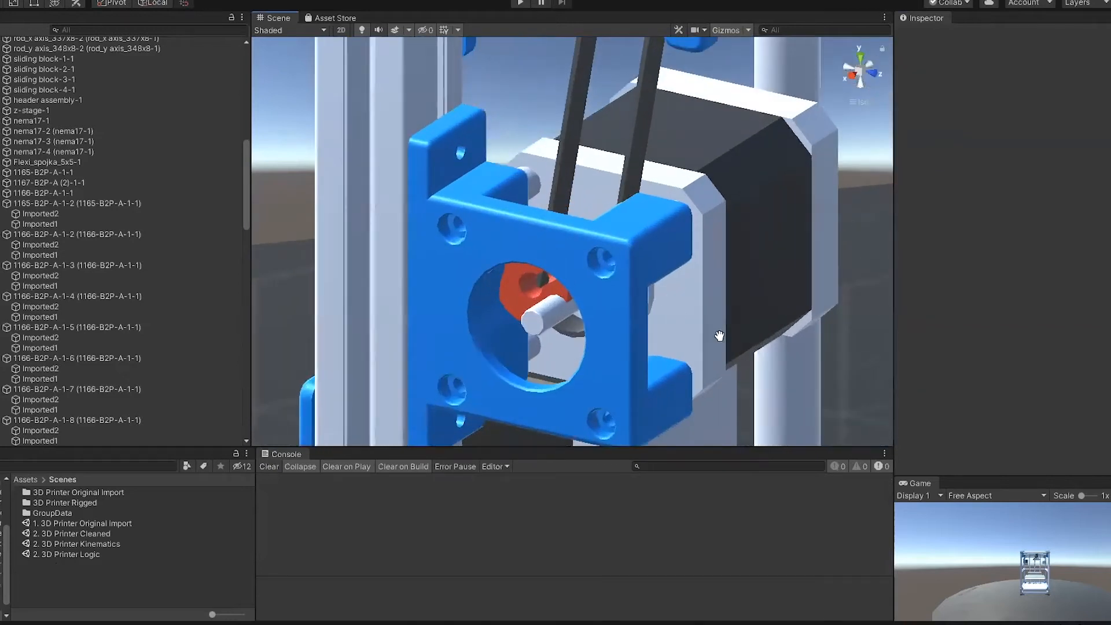
middle_click_drag(719, 336, 661, 277)
left_click(455, 234)
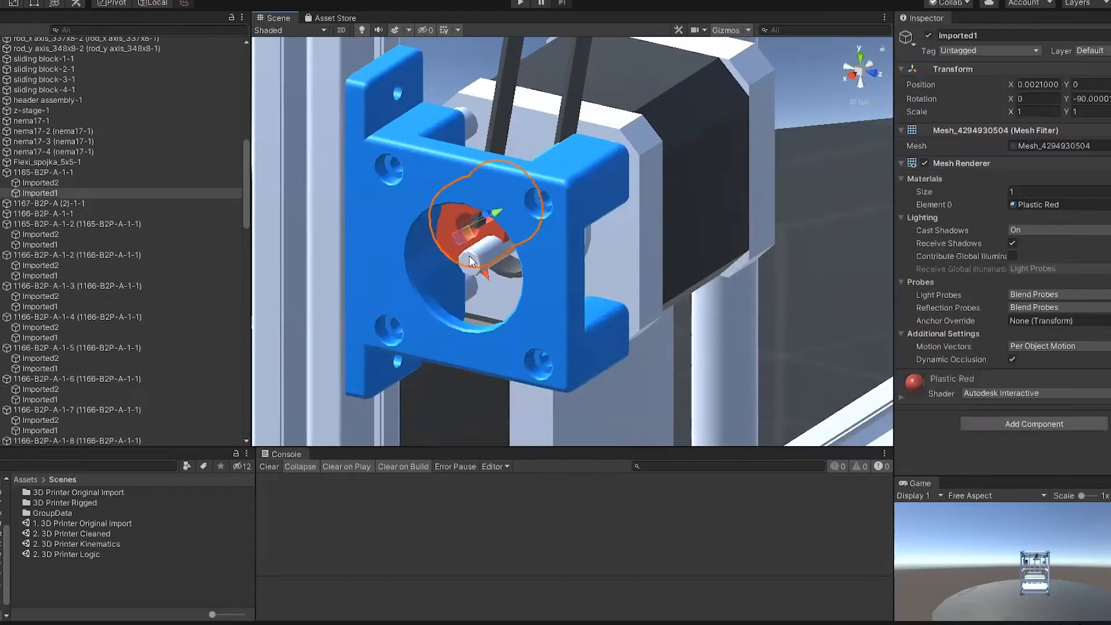
left_click(57, 173)
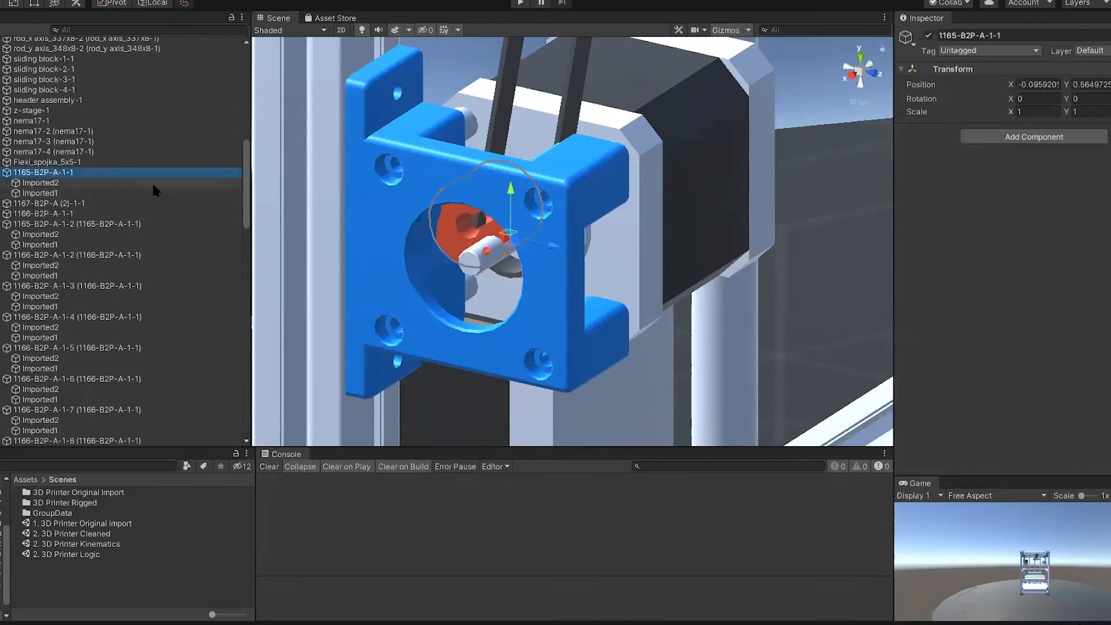
Step: Try rotating the 1165-B2P-A-1-1 pulley about its existing pivot and undo the rotation
mouse_move(519, 292)
left_mouse_down("alt")
mouse_move(557, 269)
mouse_move(502, 281)
left_mouse_up("alt")
key("e")
left_click_drag(502, 231, 549, 317)
key("ctrl+z")
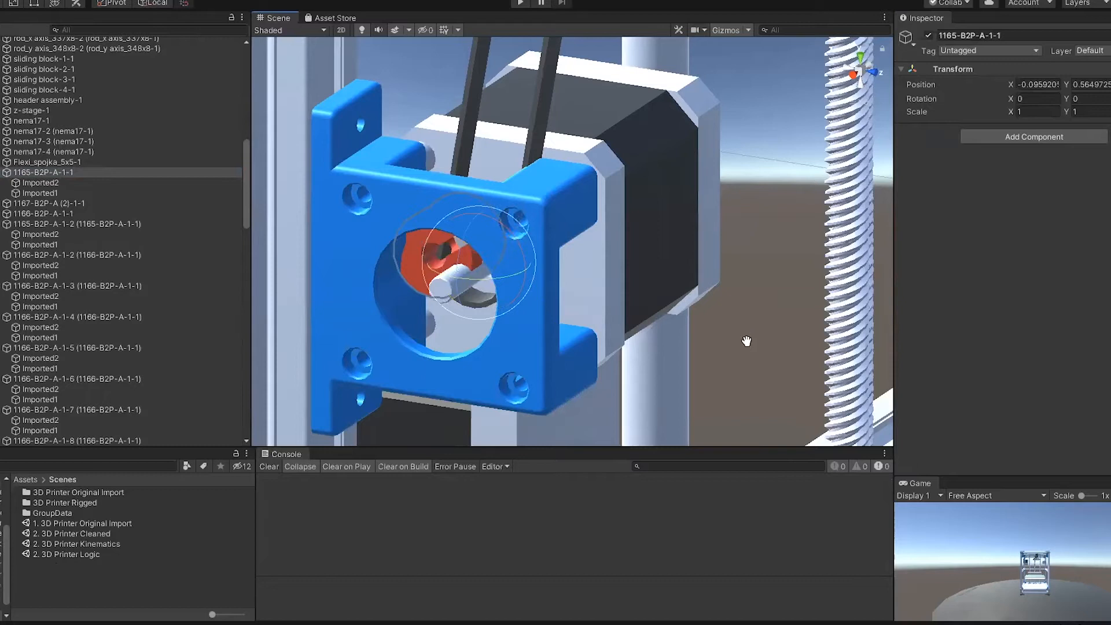
middle_click_drag(746, 341, 790, 336)
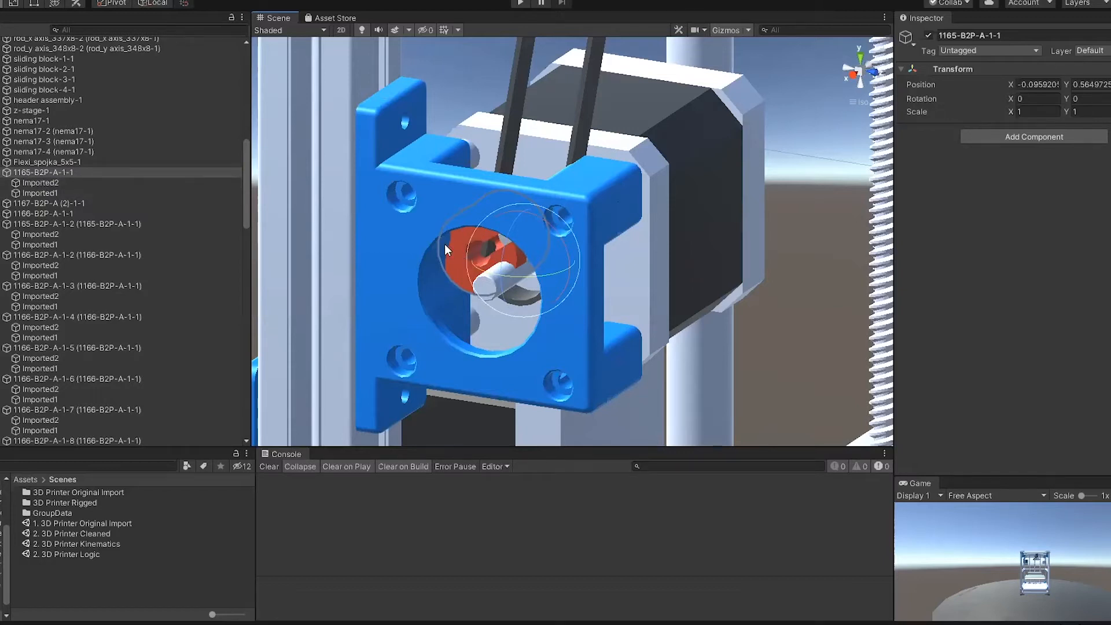
Step: Deactivate the blue motor support mesh that covers the red pulley
scroll(478, 272, "up", 2)
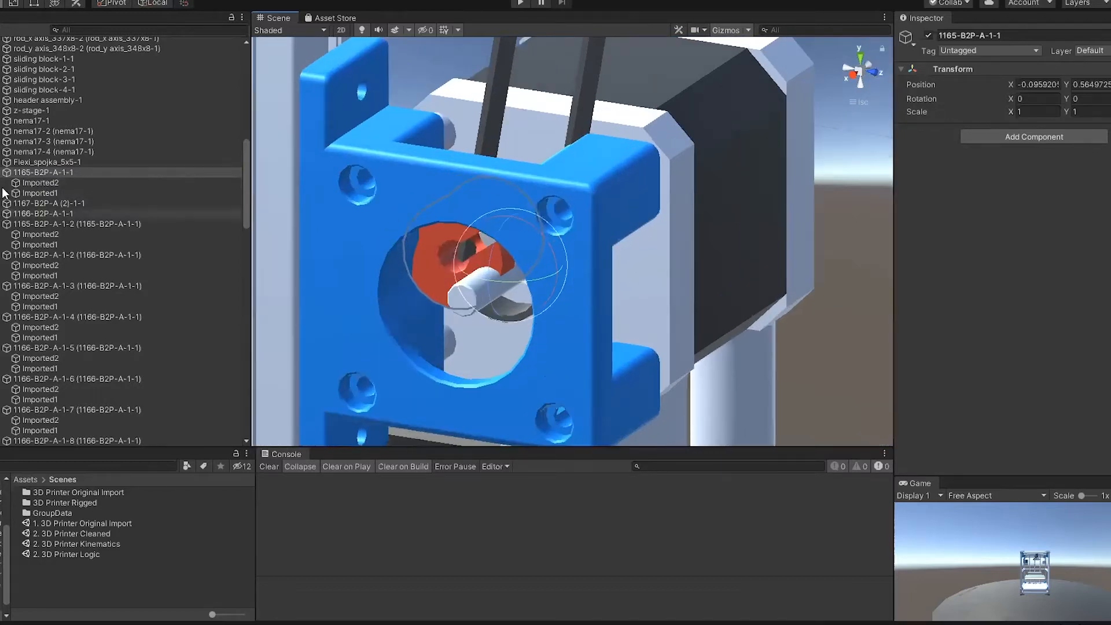
left_click(344, 185)
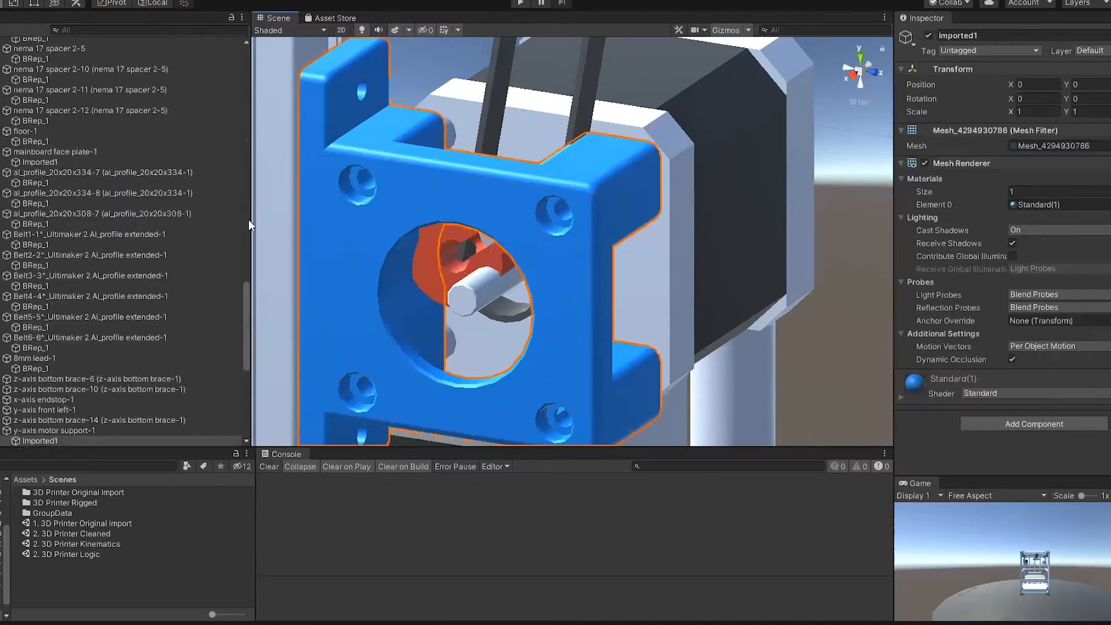
left_click(928, 36)
Step: Find the exposed pulley's parent 1165-B2P-A-1-1 in the hierarchy and add an empty child named Pivot Object to it
left_click(446, 226)
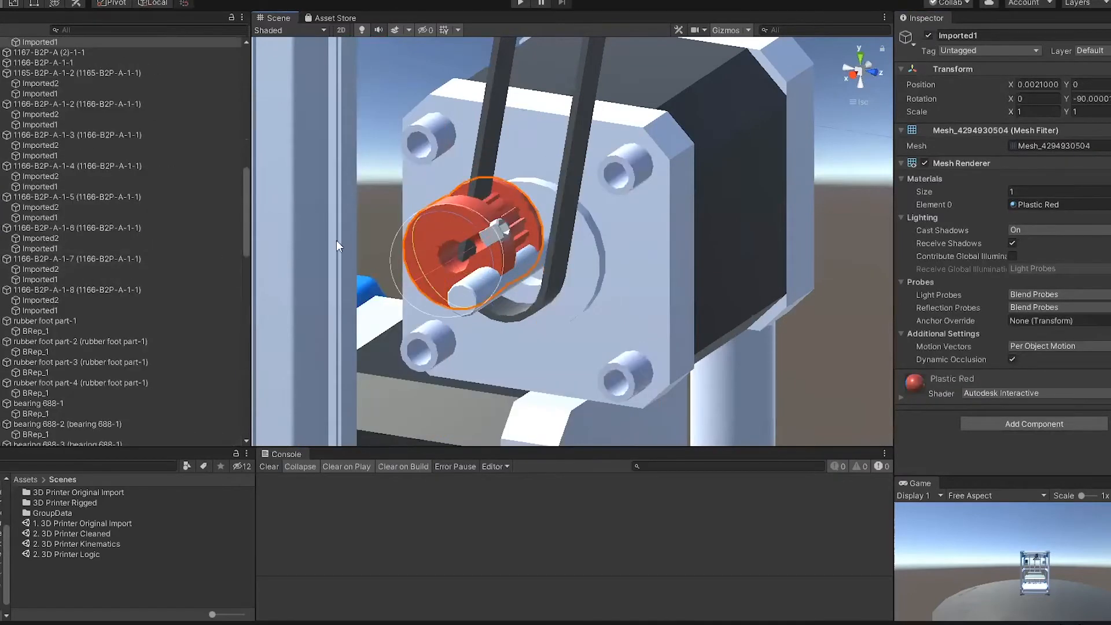
scroll(141, 304, "down", 4)
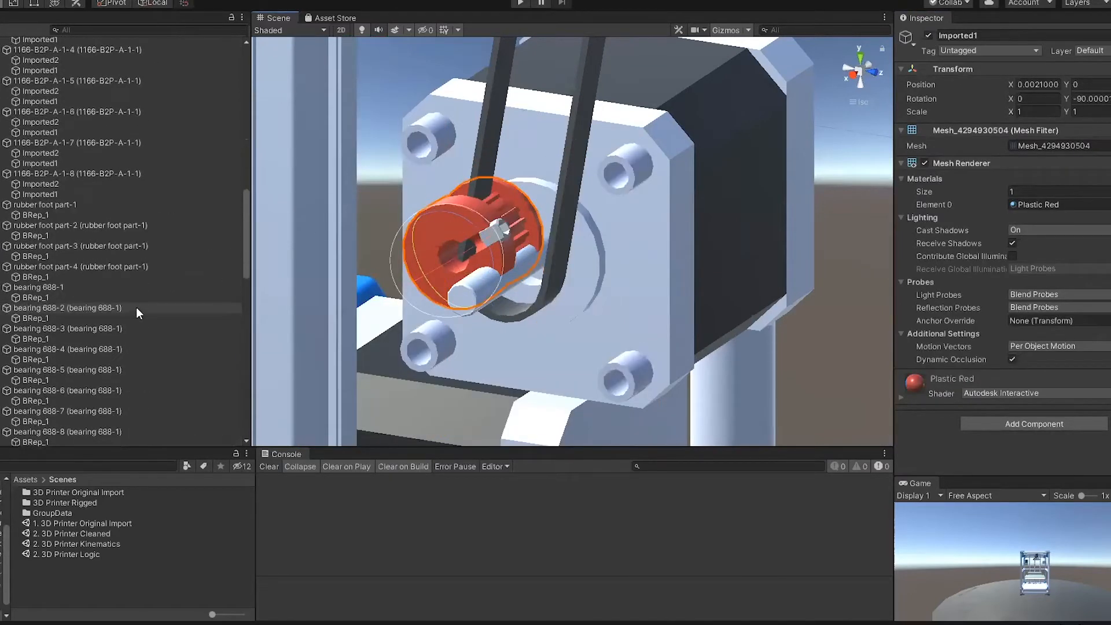
left_click(444, 218)
scroll(93, 186, "up", 5)
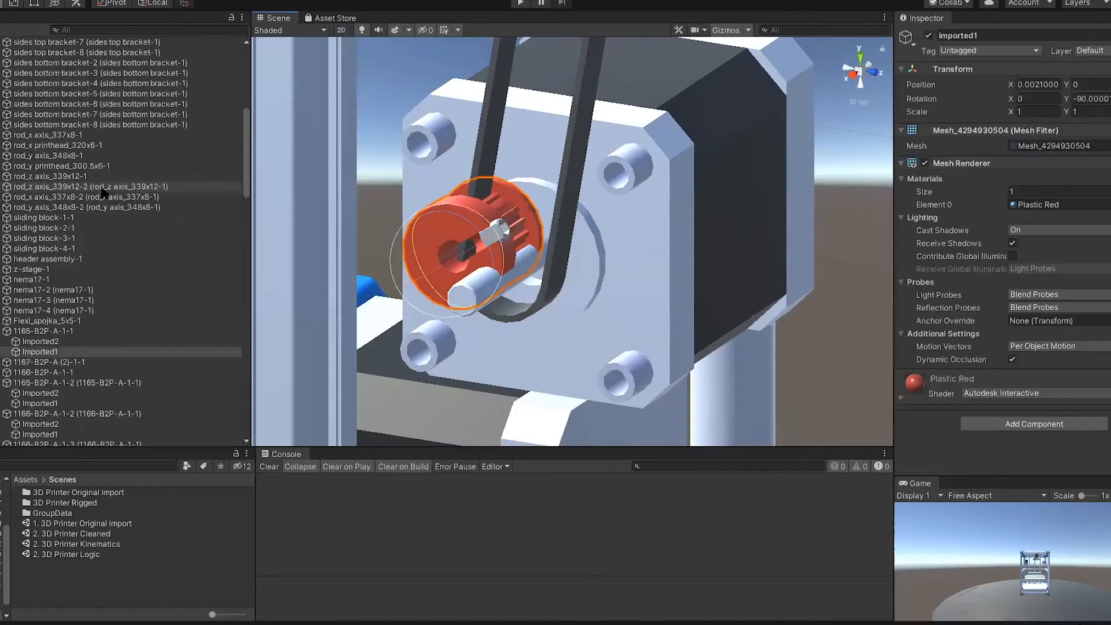
left_click(426, 227)
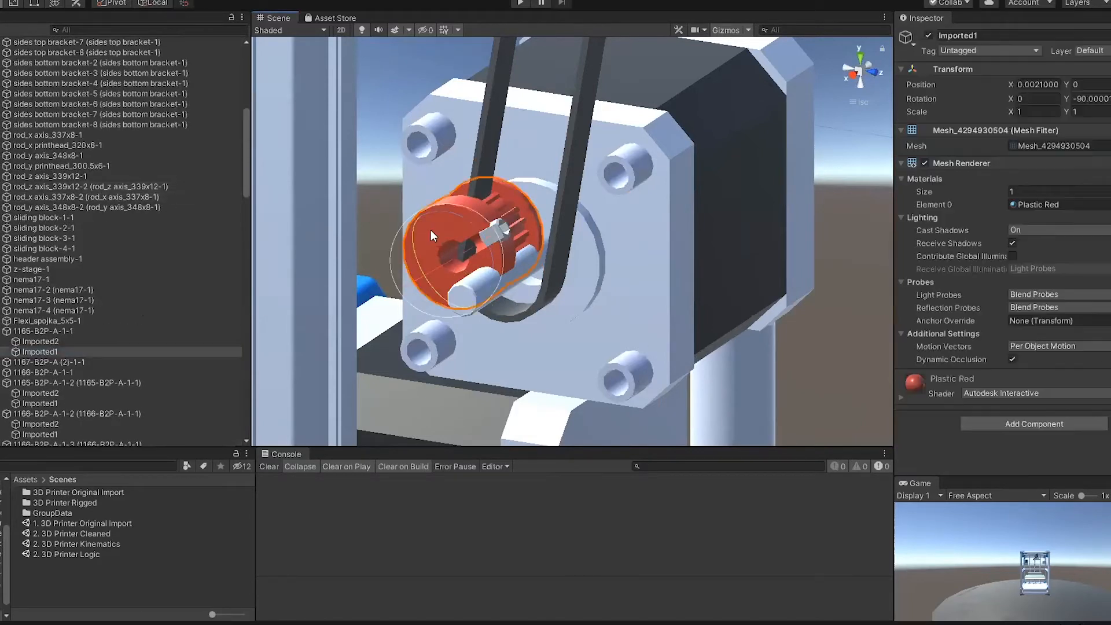
left_click(40, 331)
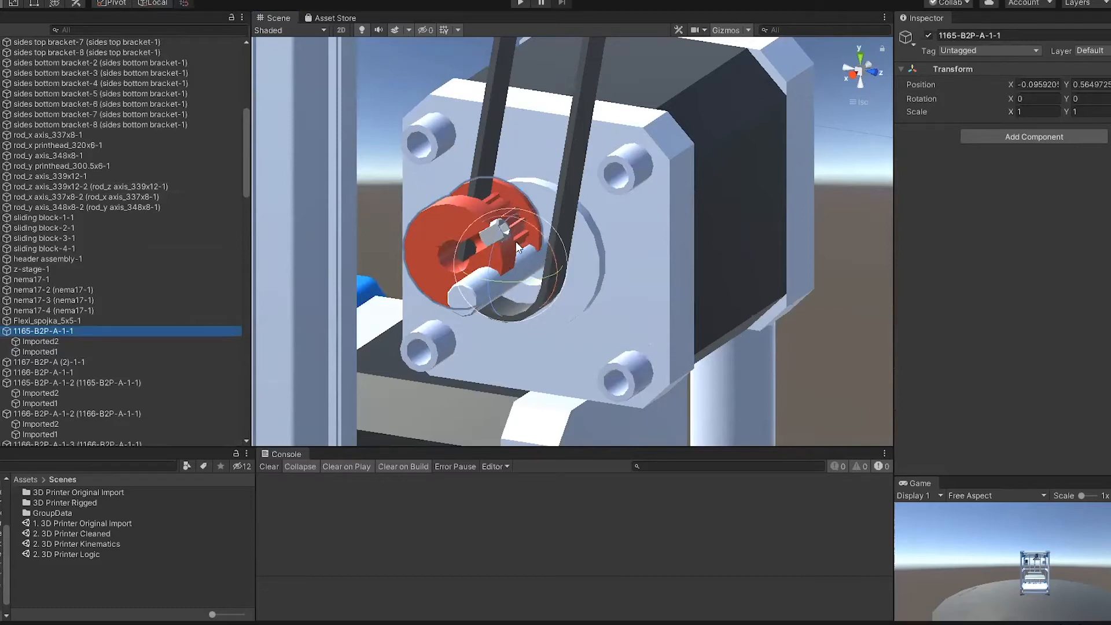
right_click(50, 334)
left_click(75, 453)
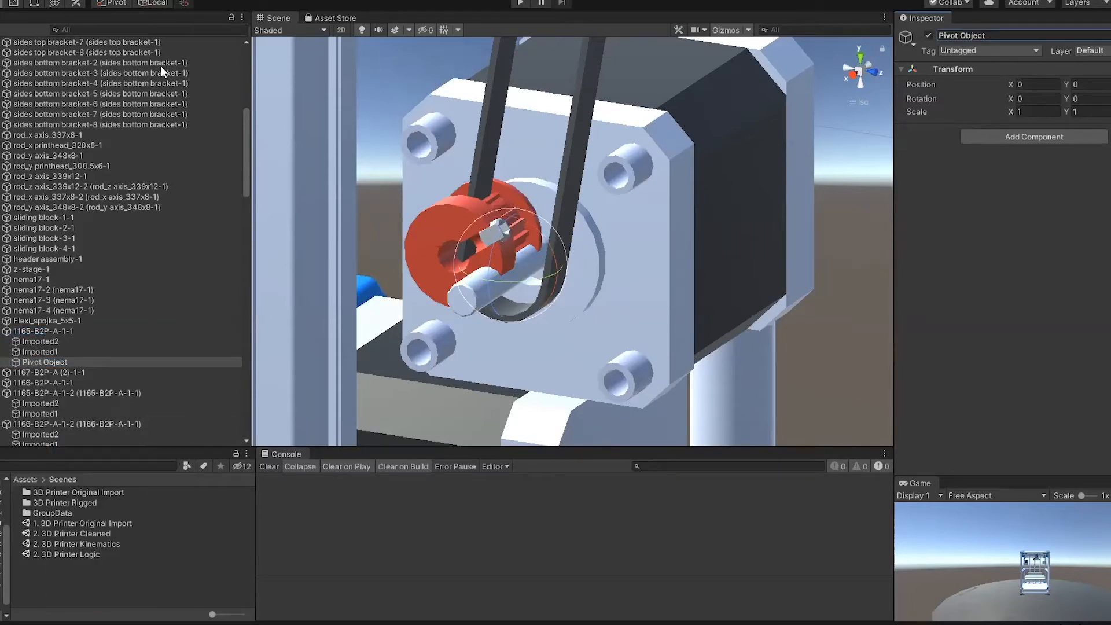
Step: Open the Alignment Tool and assign Pivot Object as Part A with the Transform Pivot alignment type
left_click(130, 0)
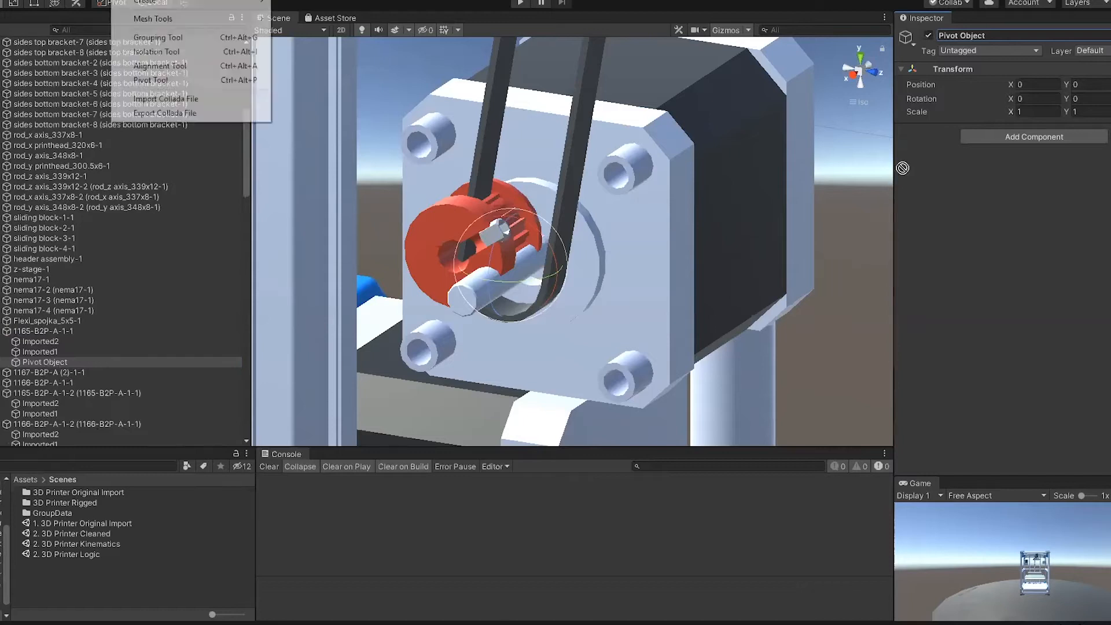
left_click(168, 66)
left_click_drag(46, 362, 948, 109)
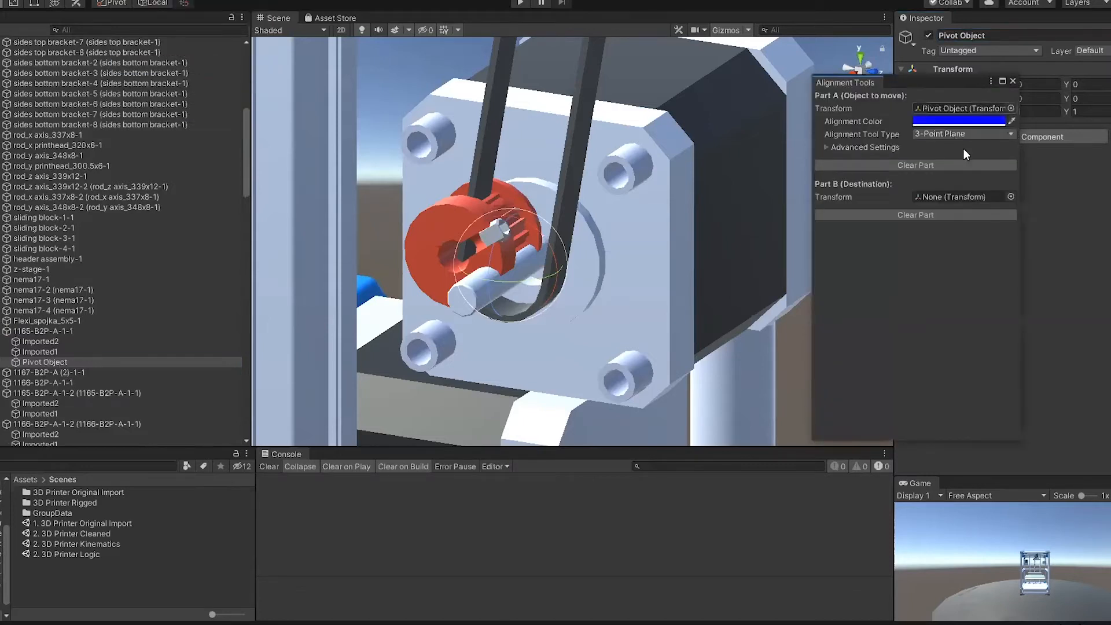
left_click(962, 134)
left_click(962, 176)
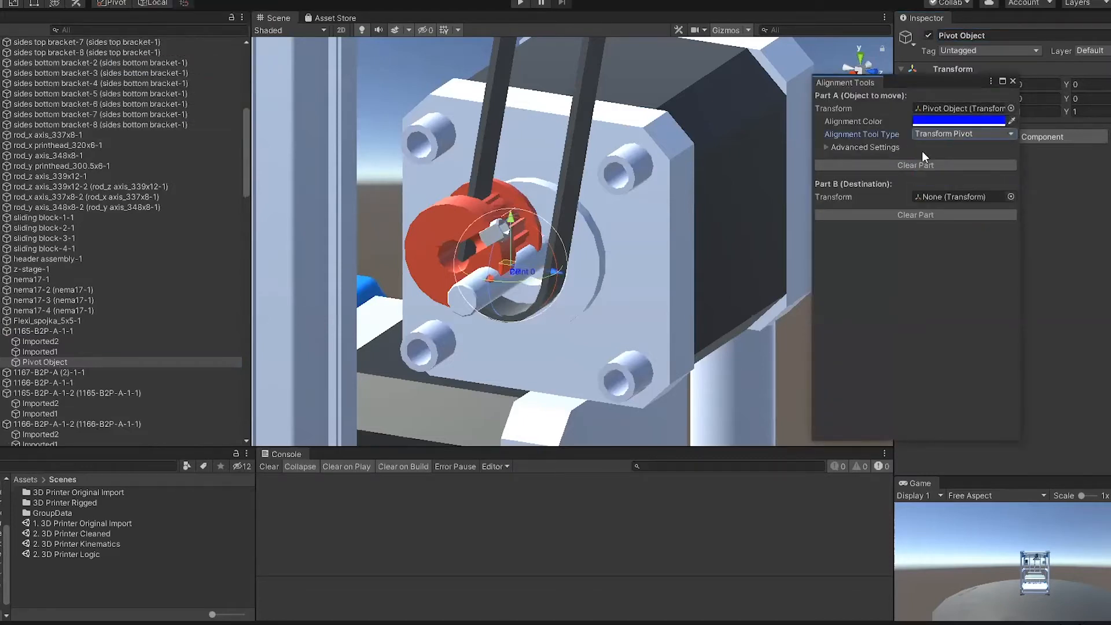
Step: Assign 1165-B2P-A-1-1 as the Part B destination with the 3-Point Circle alignment type
left_click(36, 331)
left_click_drag(36, 331, 962, 198)
left_click(63, 331)
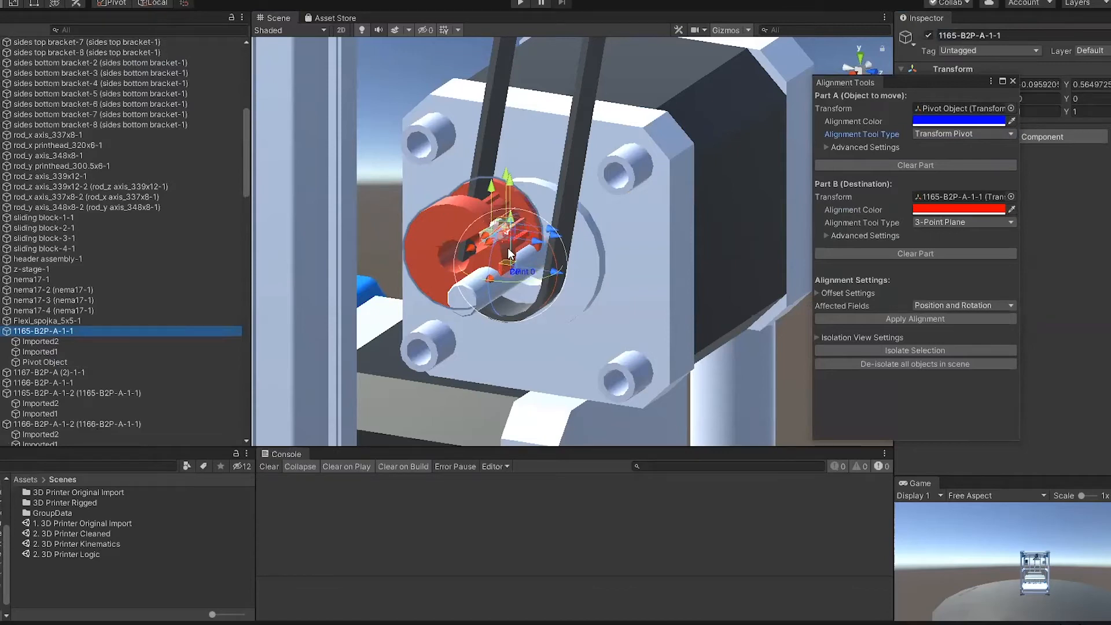
left_click(967, 223)
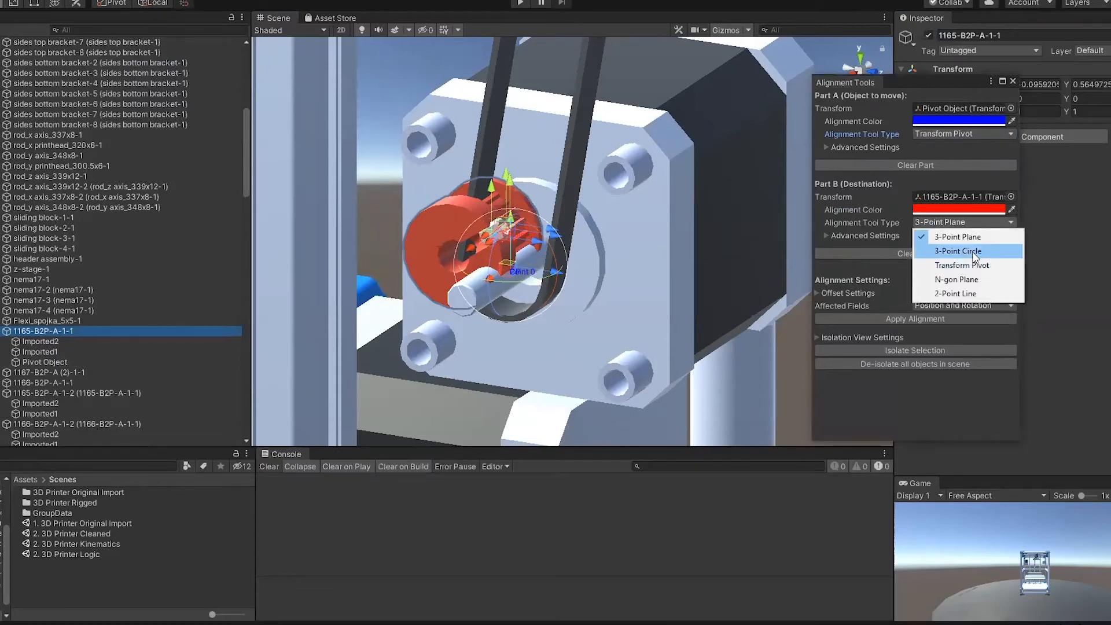
left_click(971, 250)
Step: Deselect the parent object and display the scene around the pulley in Shaded Wireframe mode
scroll(543, 207, "up", 2)
scroll(543, 207, "up", 3)
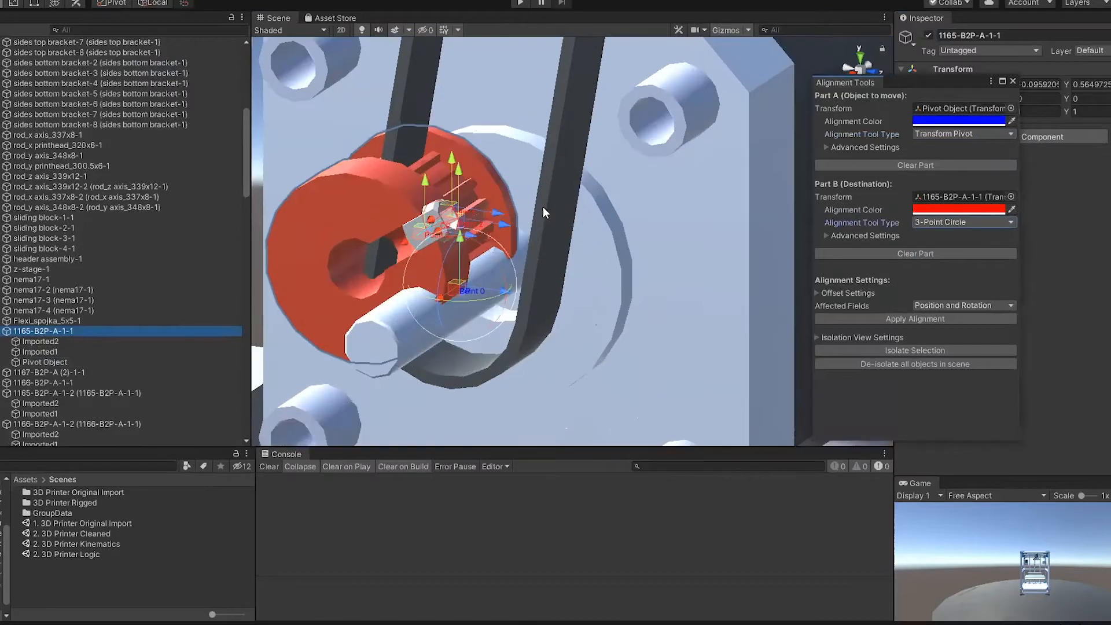
scroll(502, 208, "up", 1)
left_click_drag(495, 217, 292, 161, "alt")
left_click(292, 161)
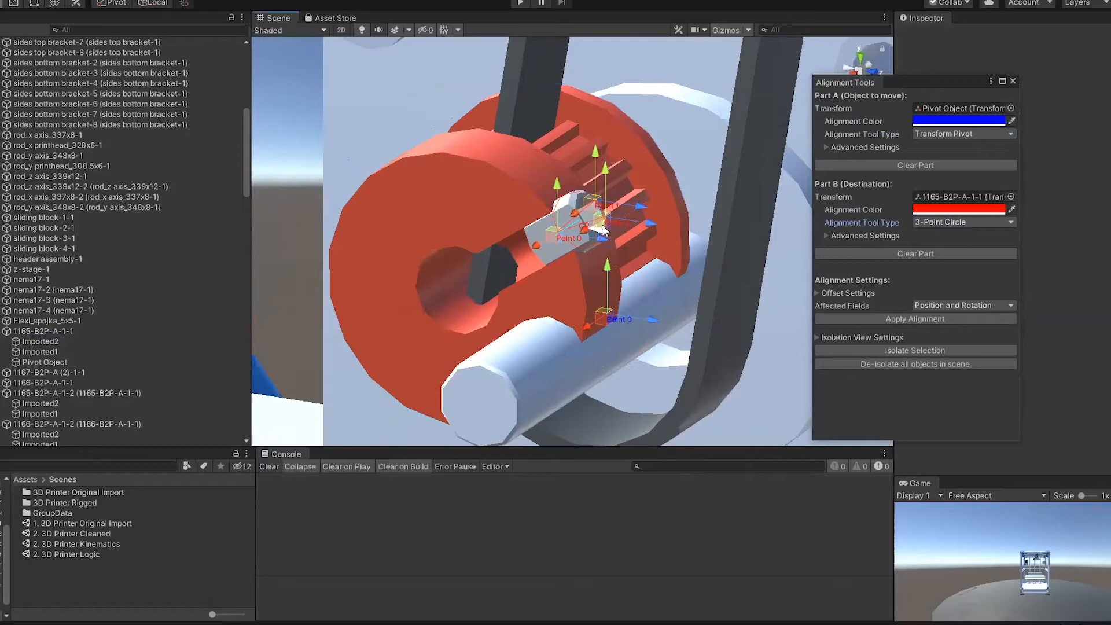
left_click(289, 30)
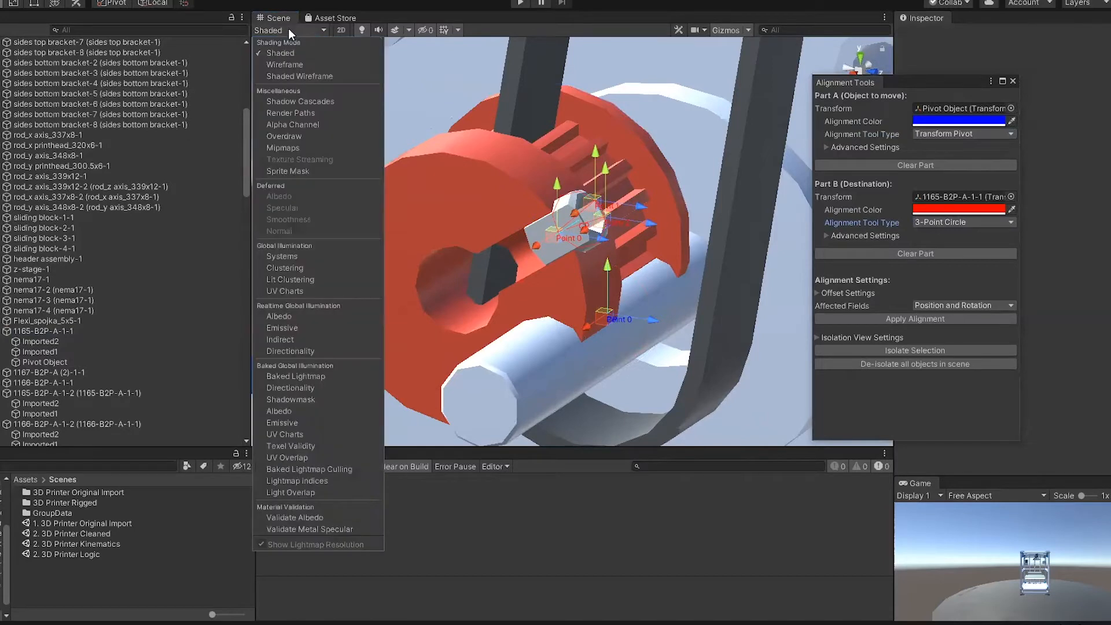
left_click(300, 76)
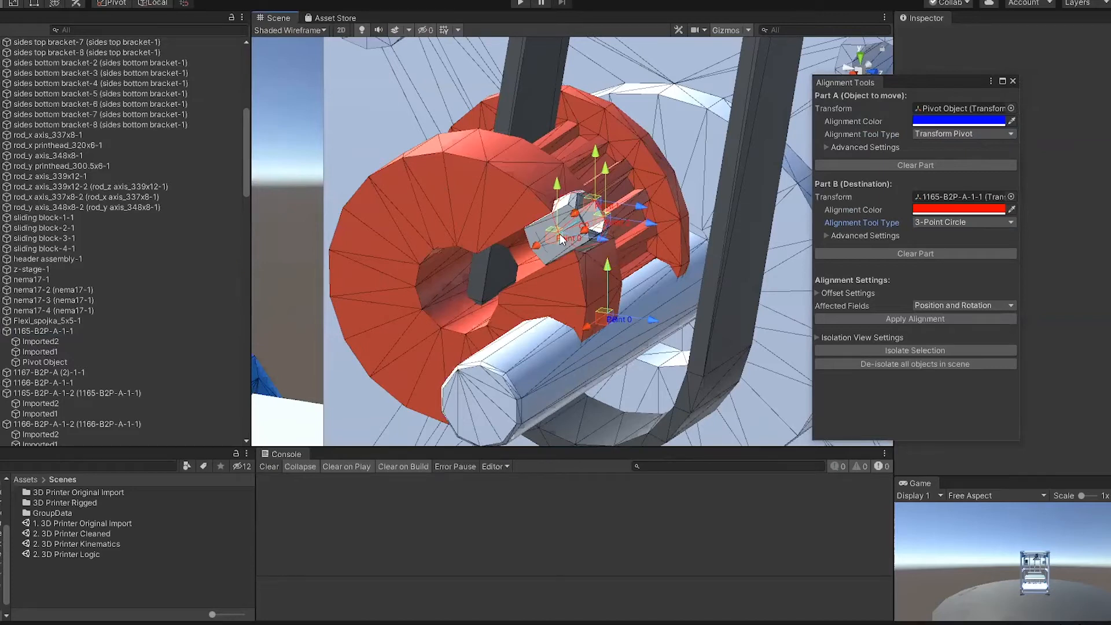
Step: Snap the three alignment circle points to vertices on the rim of the pulley's bore
key("v")
left_click_drag(554, 231, 424, 307)
left_click_drag(591, 209, 421, 263)
left_click_drag(608, 227, 562, 291)
right_click_drag(562, 291, 513, 282)
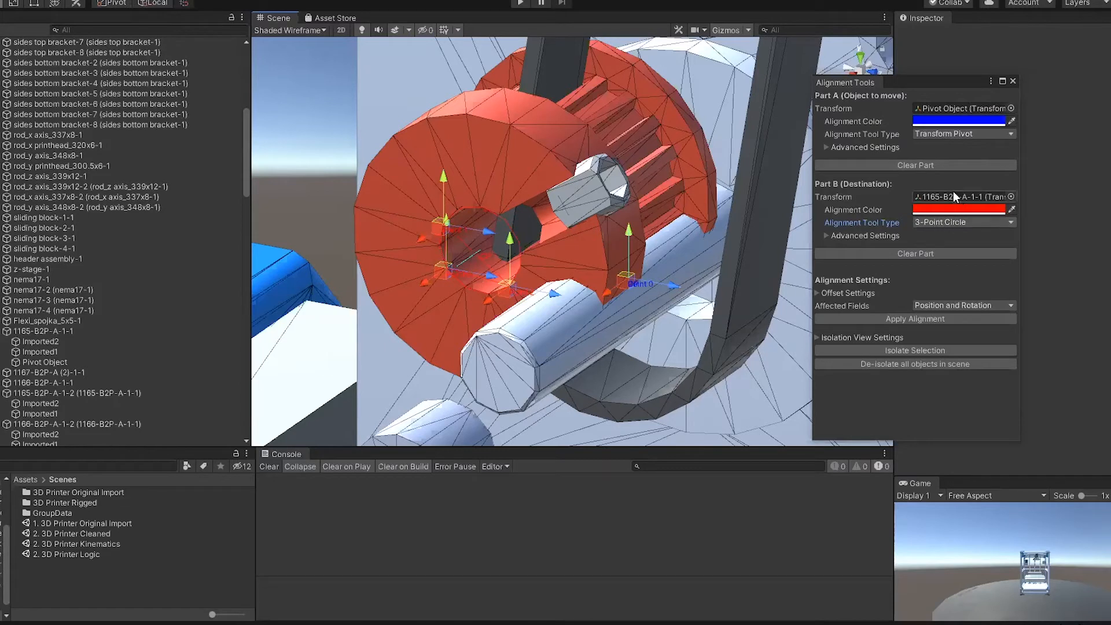
Step: Limit the affected fields to Position, apply the alignment to Pivot Object, and close the Alignment Tool
left_click(960, 306)
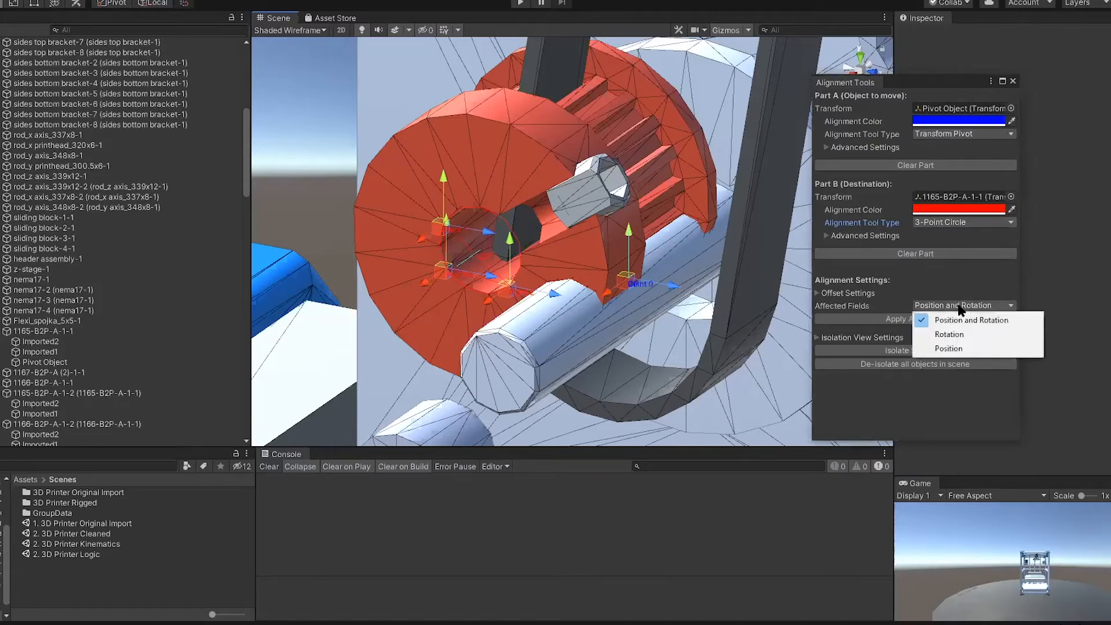
left_click(959, 348)
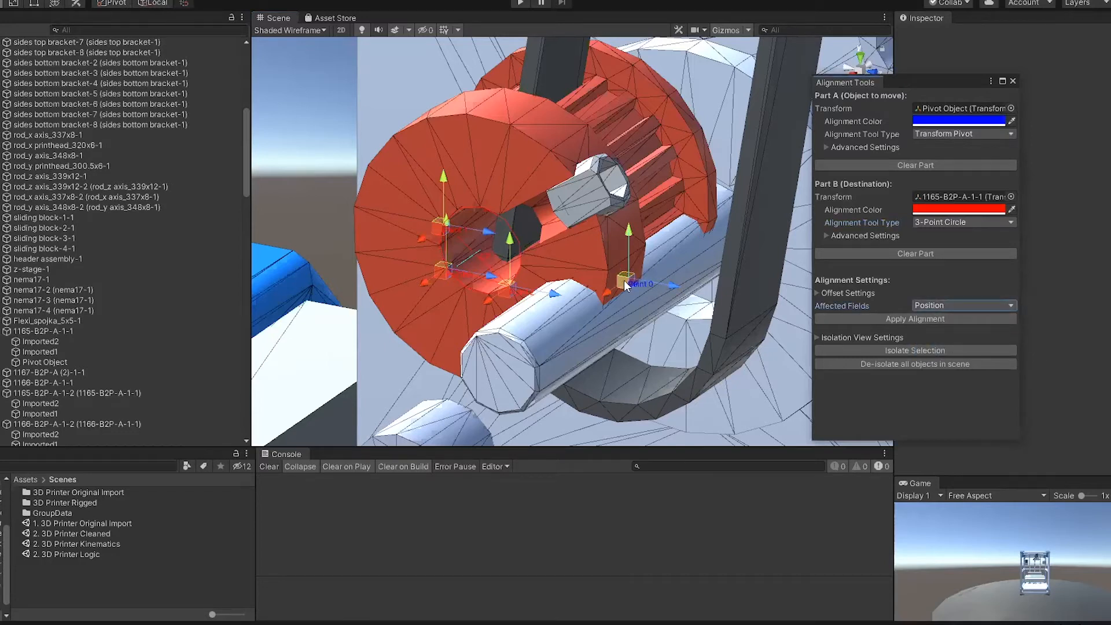
left_click(918, 318)
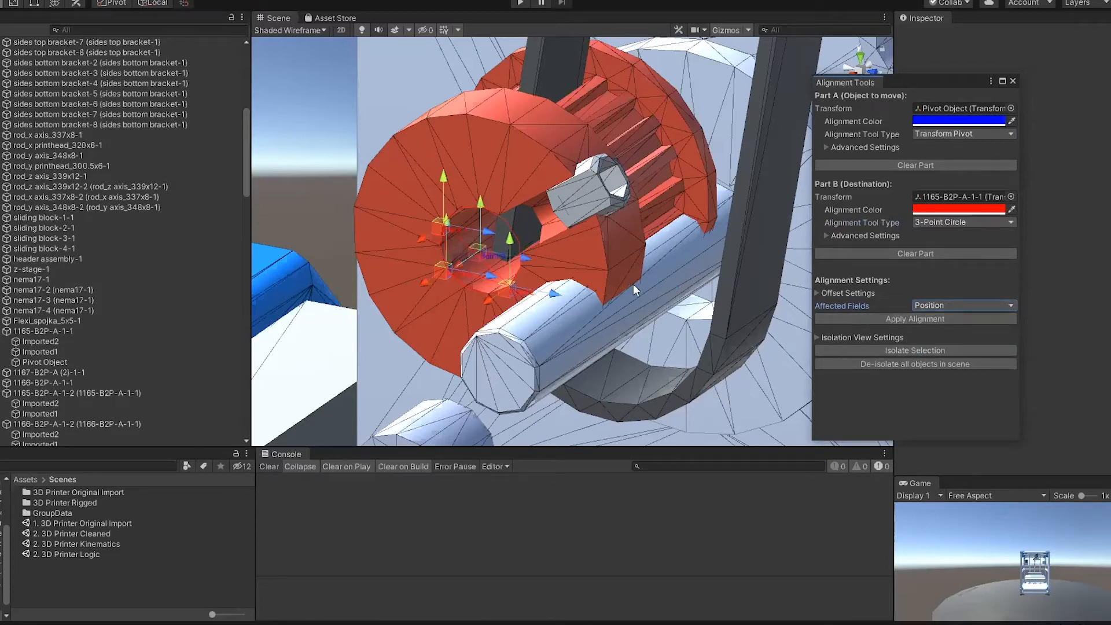
left_click(1011, 80)
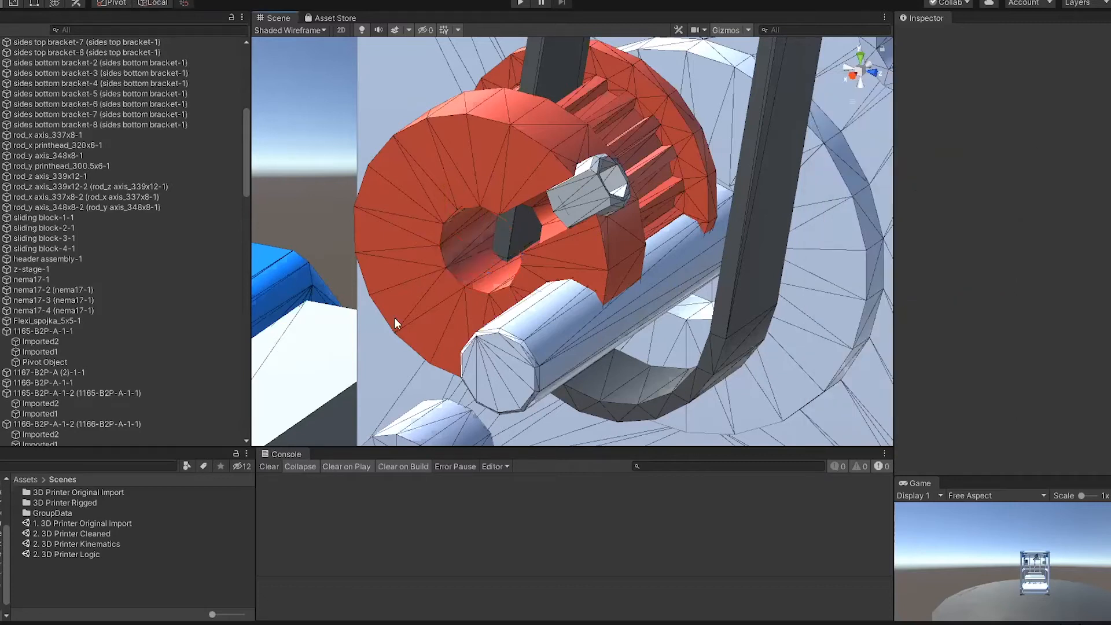
Step: Compare the pivots of 1165-B2P-A-1-1 and Pivot Object, and set Pivot Object as the Pivot Tool's alignment target
left_click(54, 330)
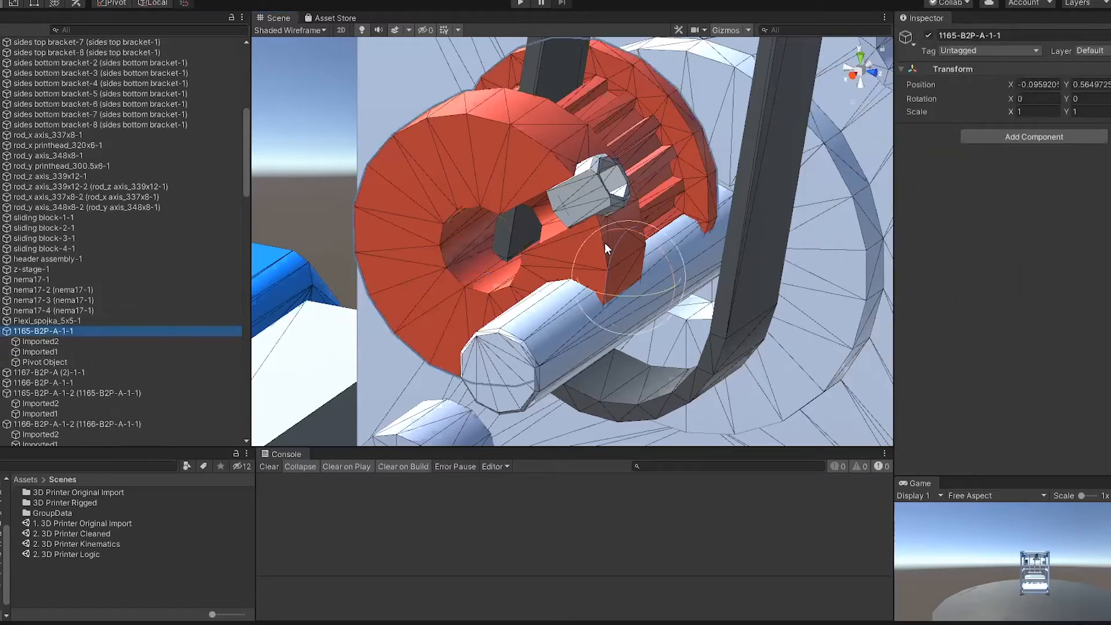
left_click(92, 363)
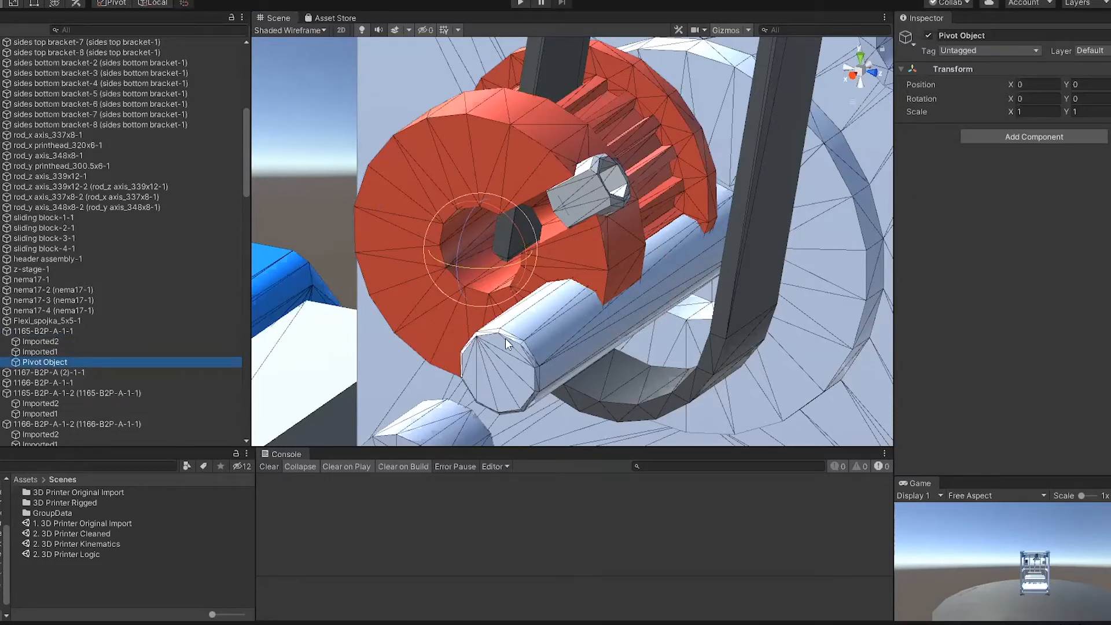
left_click(140, 0)
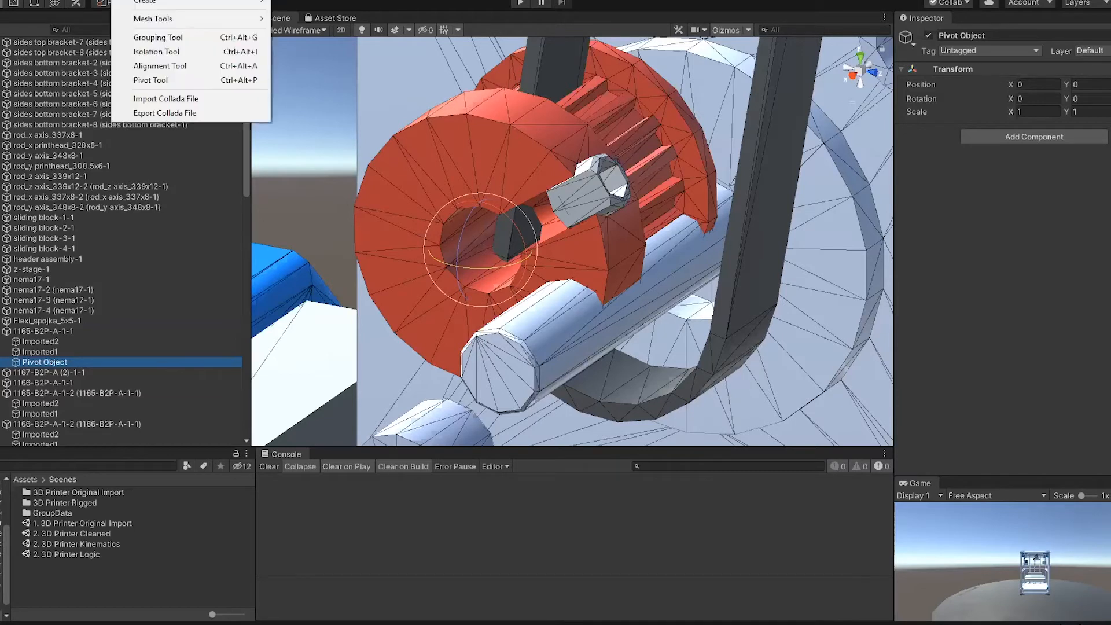
left_click(168, 80)
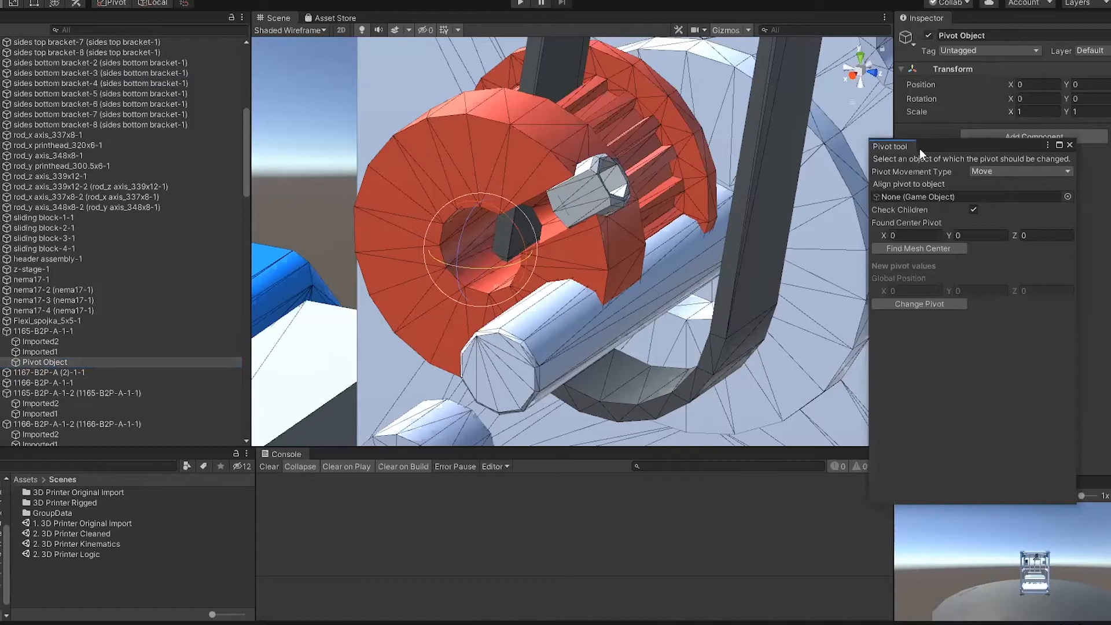
left_click(42, 360)
left_click_drag(42, 359, 958, 197)
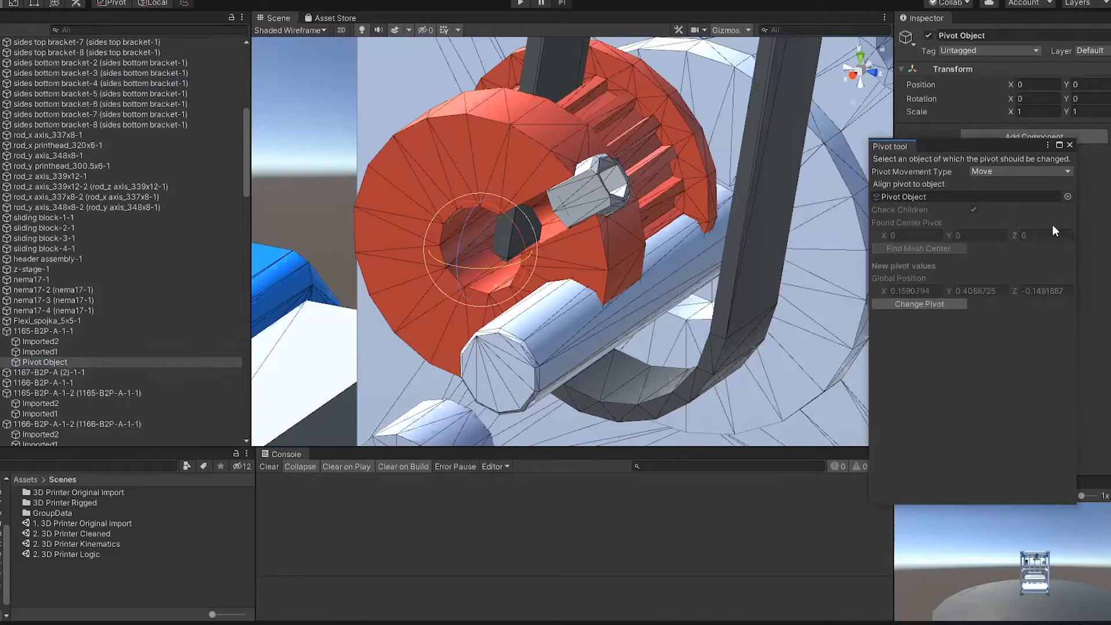
Step: Change the pivot of 1165-B2P-A-1-1 using the Move And Rotate movement type, and close the Pivot Tool
left_click(49, 330)
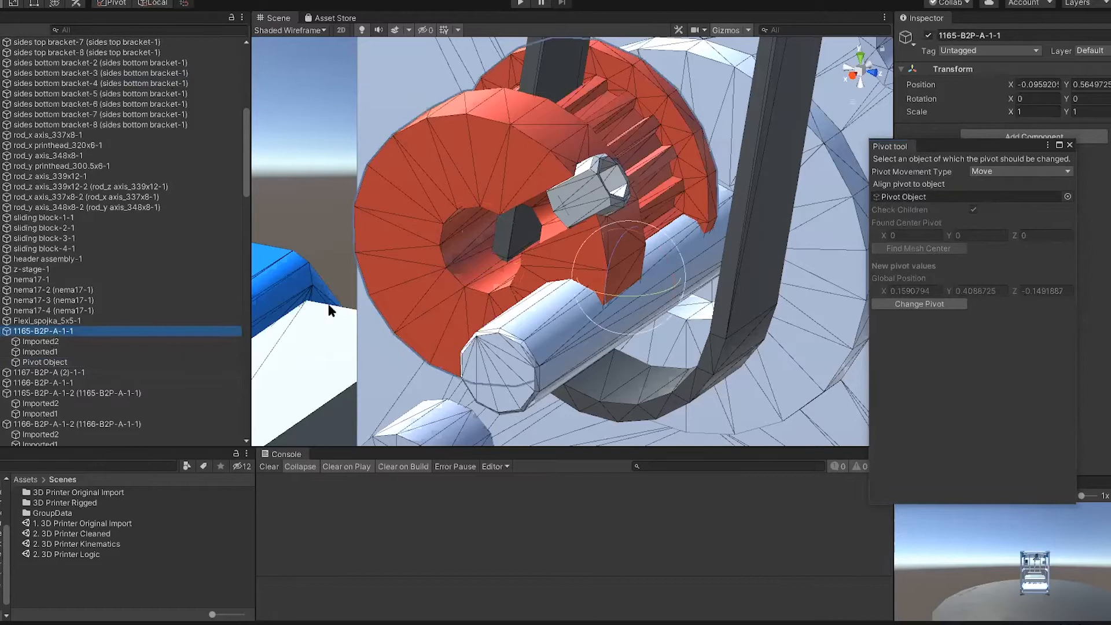
left_click(987, 172)
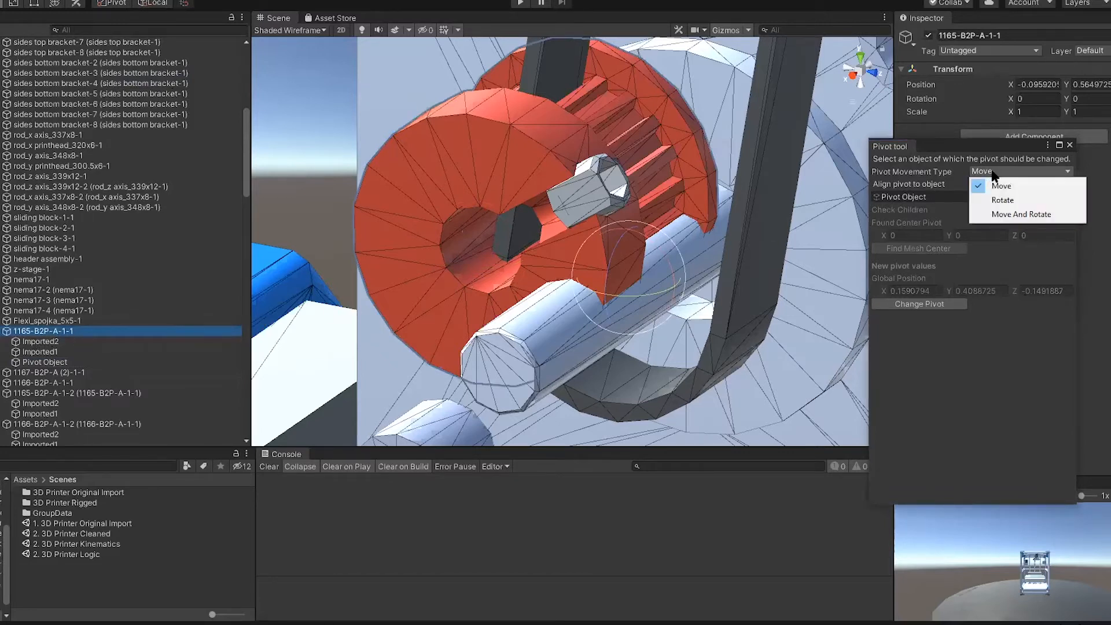
left_click(1011, 213)
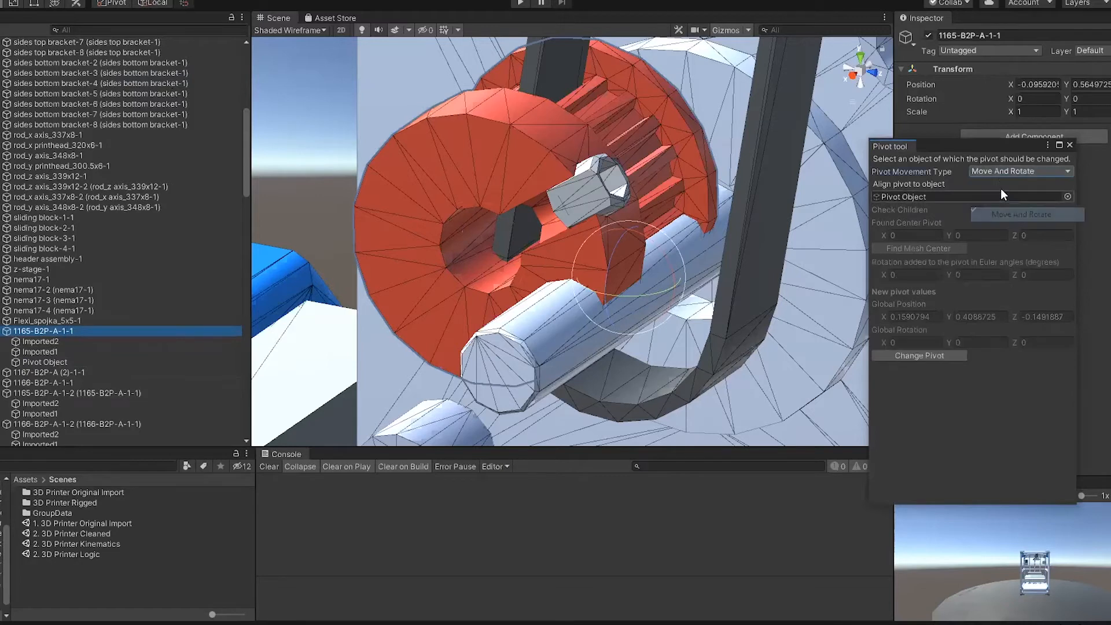
left_click(997, 171)
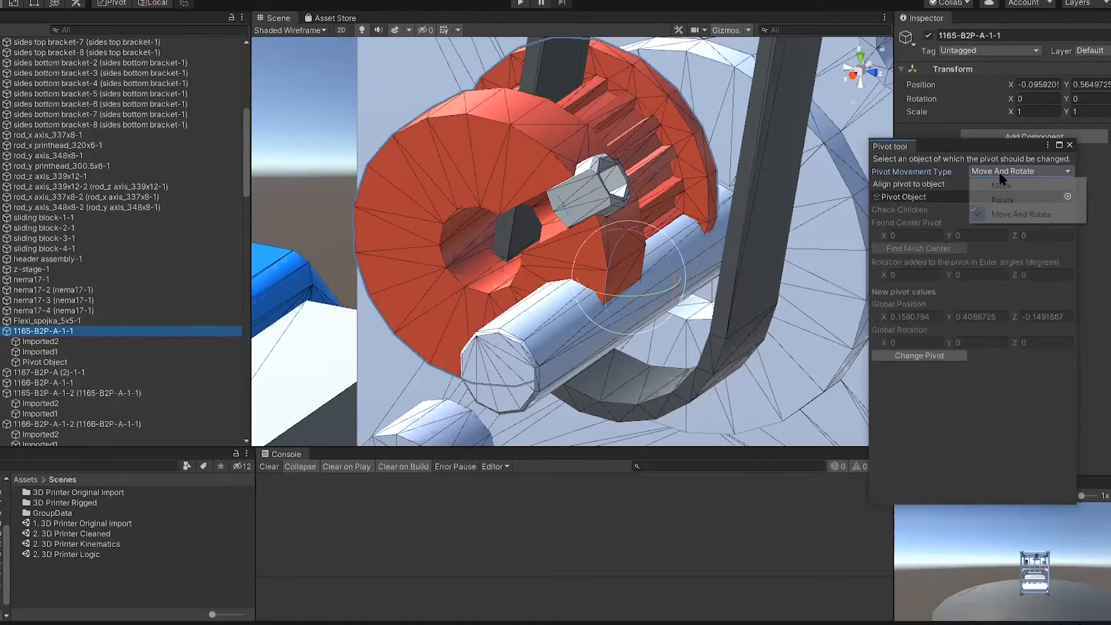
left_click(1019, 213)
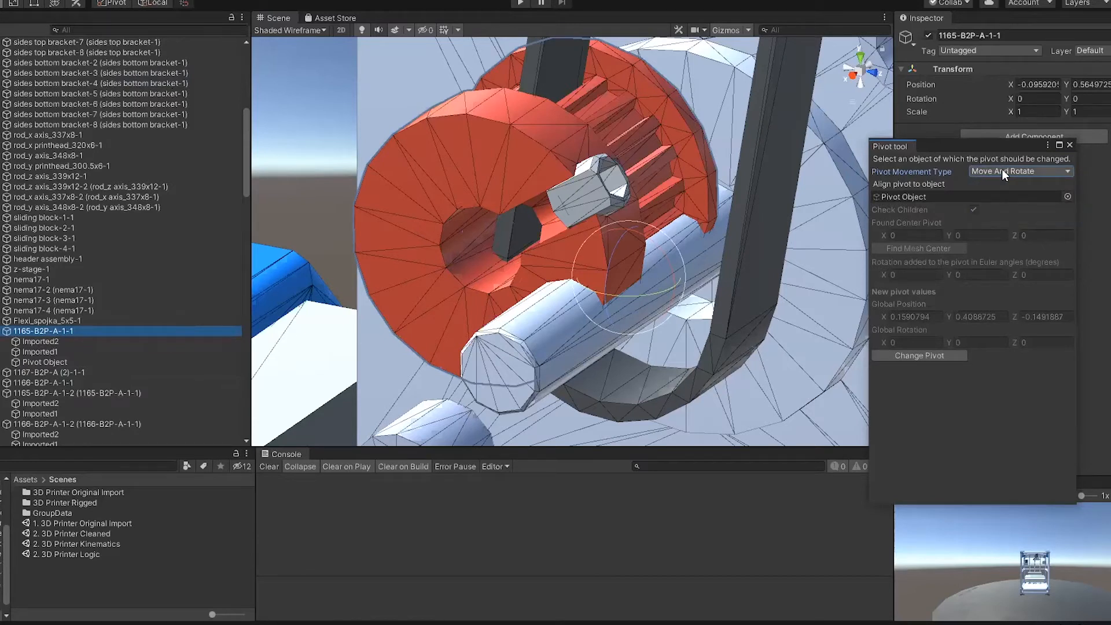
left_click(924, 356)
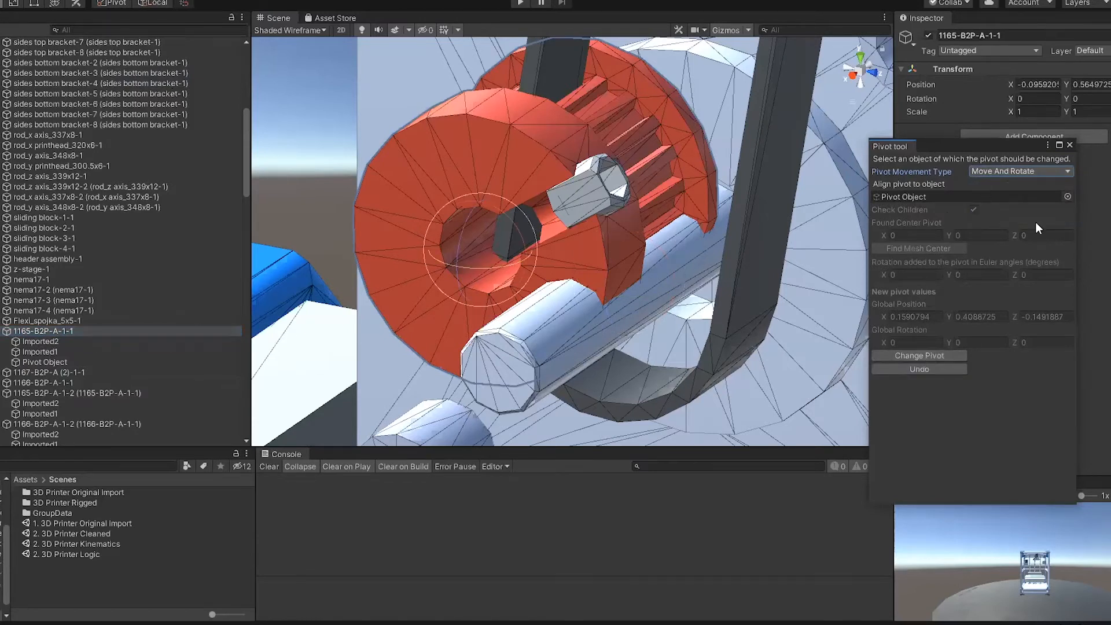
left_click(1069, 145)
Step: Test-rotate 1165-B2P-A-1-1 about its new pivot, undo the rotation, and inspect the pulley on the motor
left_click(54, 342)
left_click(58, 331)
left_click_drag(505, 218, 429, 607)
key("ctrl+z")
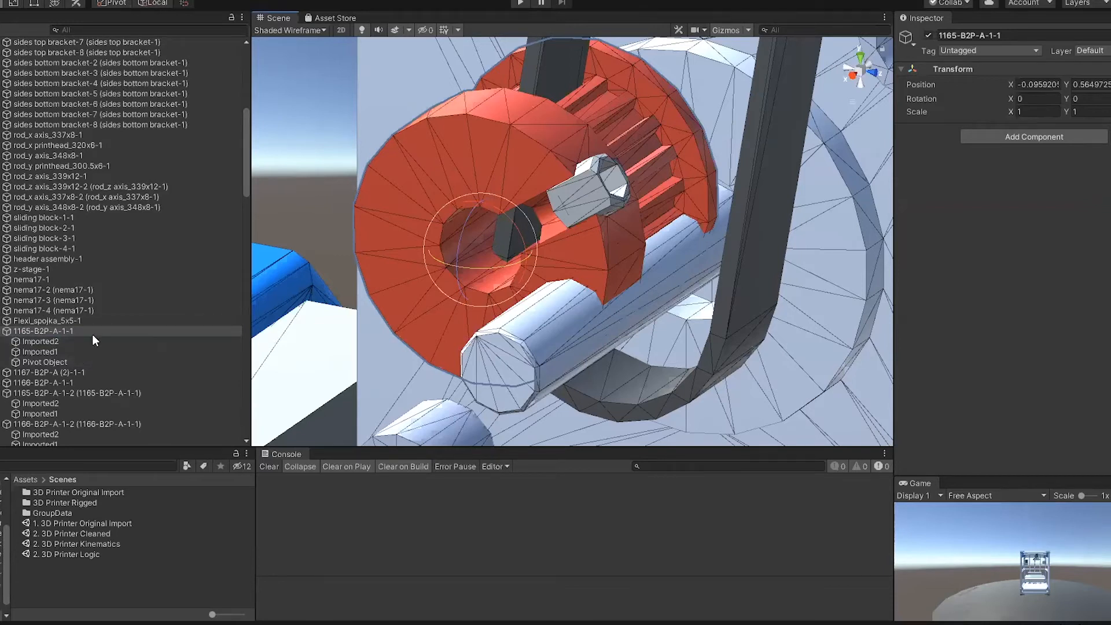
right_click_drag(472, 299, 495, 294)
scroll(530, 265, "down", 6)
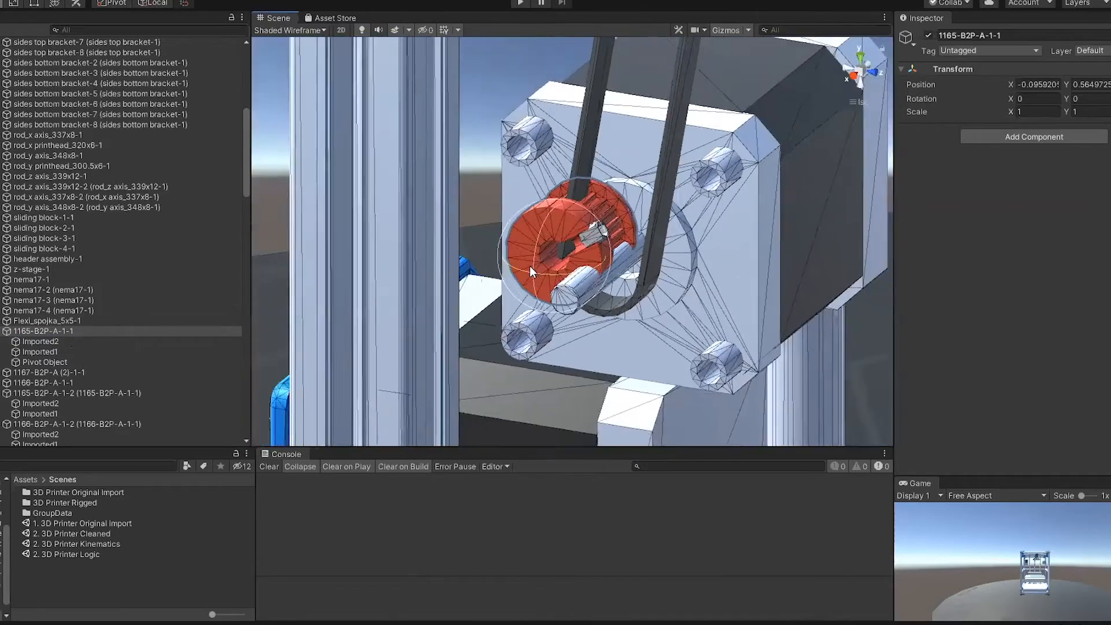
scroll(530, 266, "up", 5)
scroll(527, 176, "up", 2)
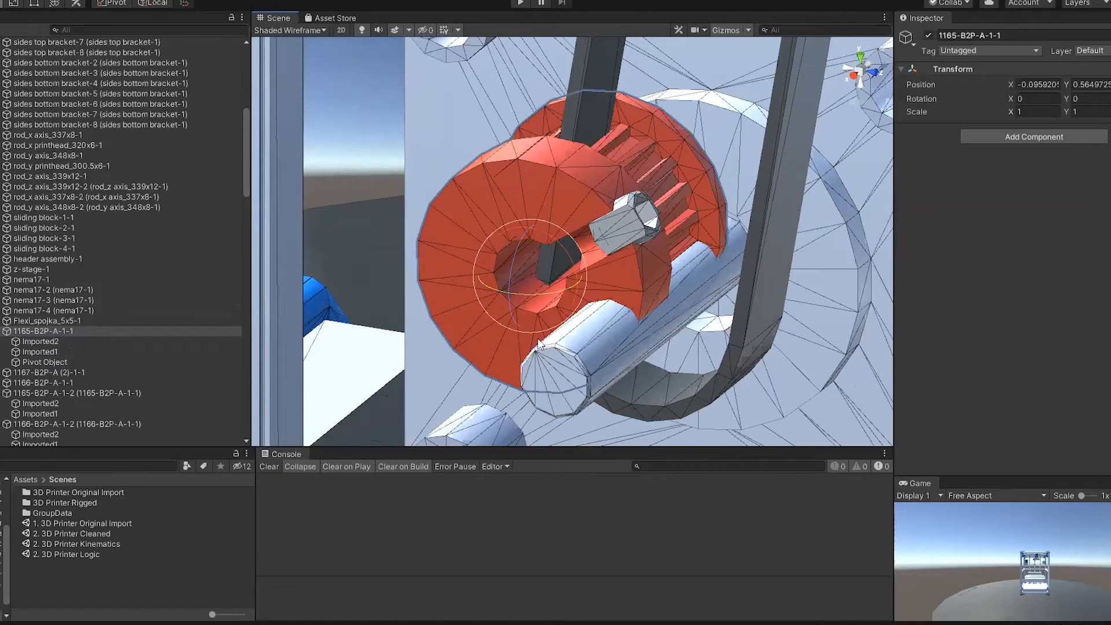
Step: Delete the Pivot Object child of 1165-B2P-A-1-1
left_click(383, 138)
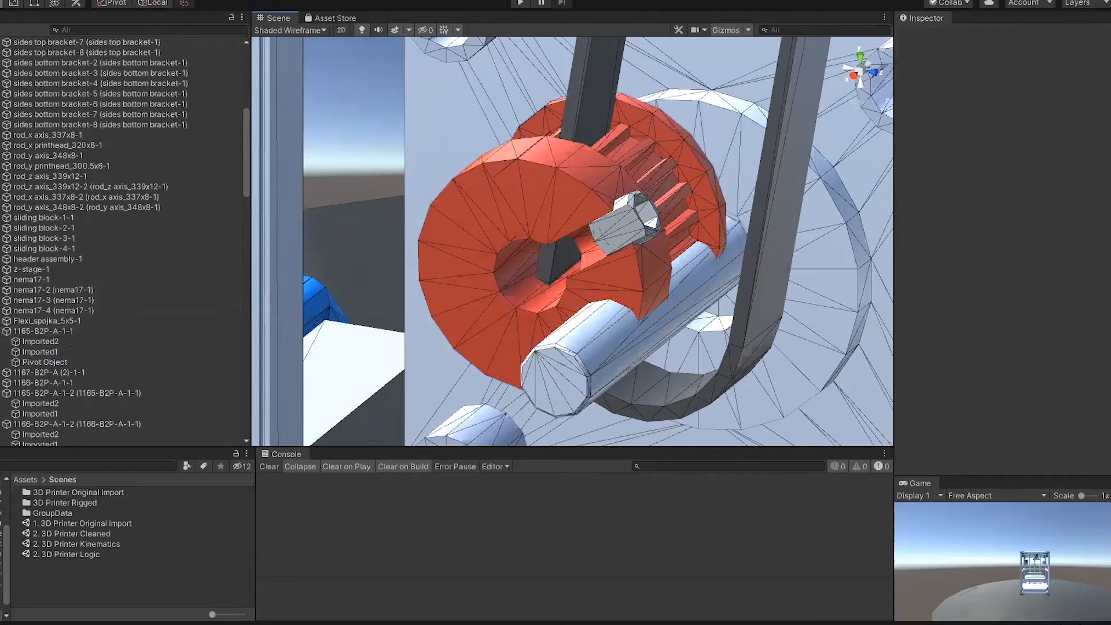
left_click(45, 361)
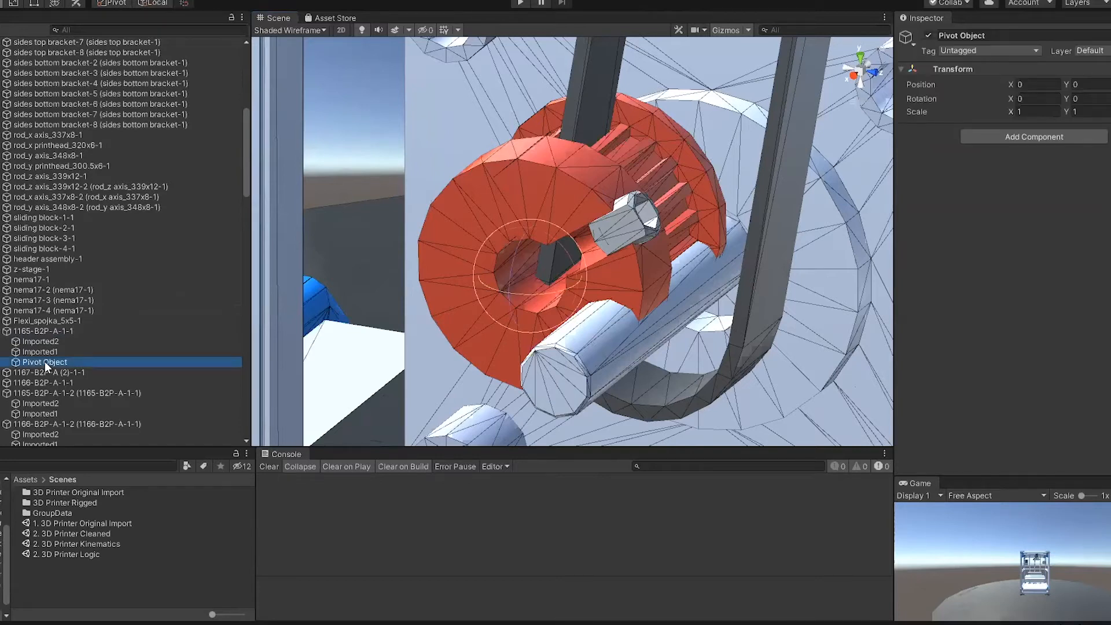
key("Delete")
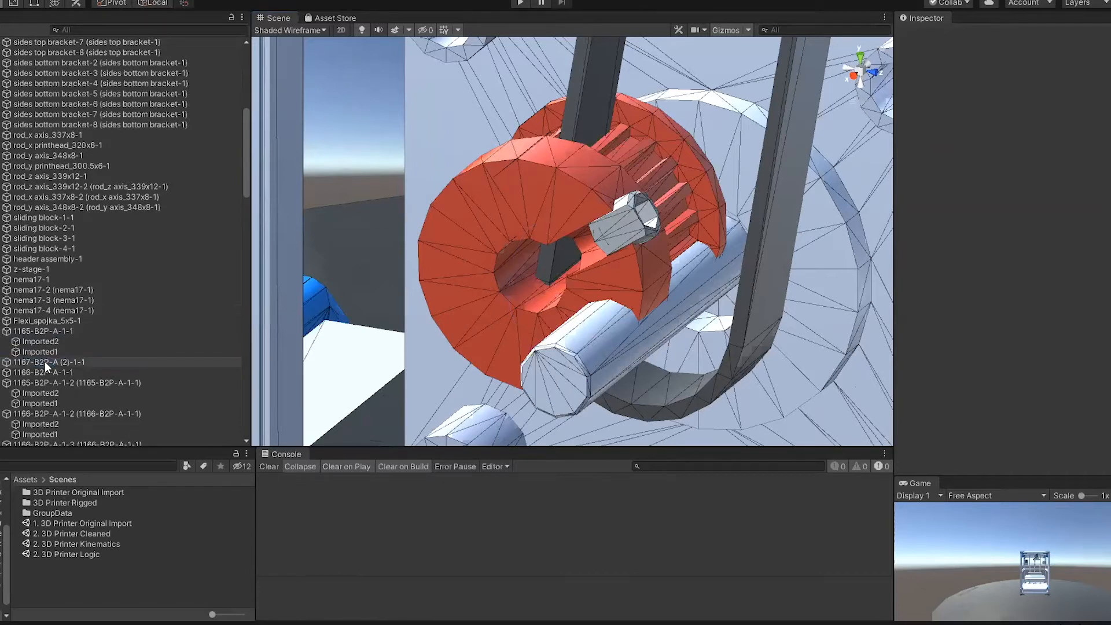
Step: Start the Alignment Tool and assign 1165-B2P-A-1-1 as the Part A object to move
left_click(127, 1)
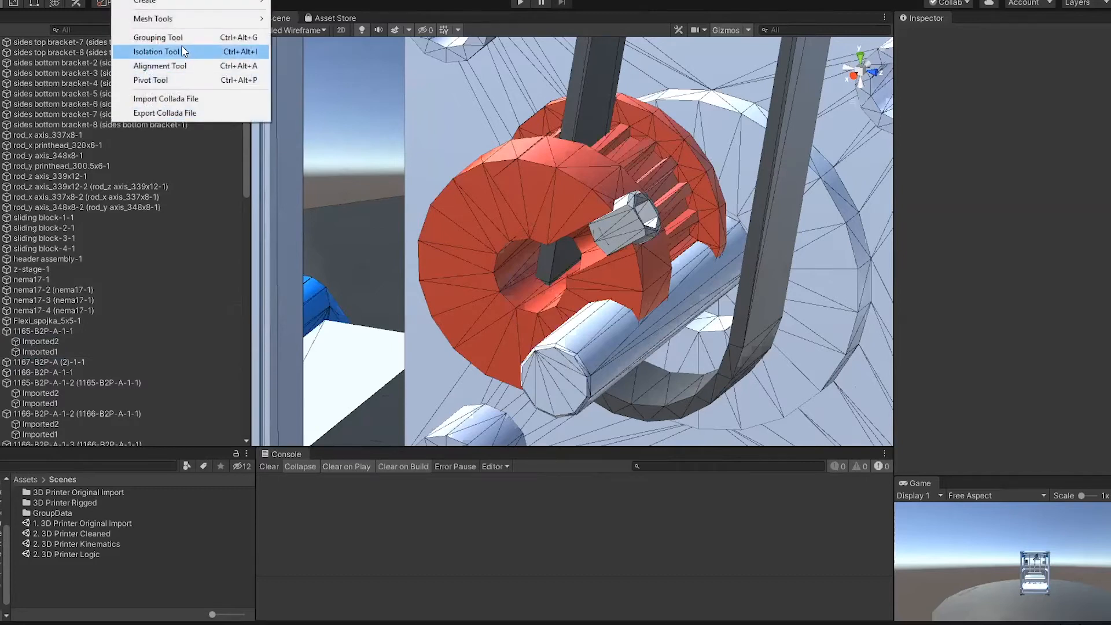
left_click(179, 64)
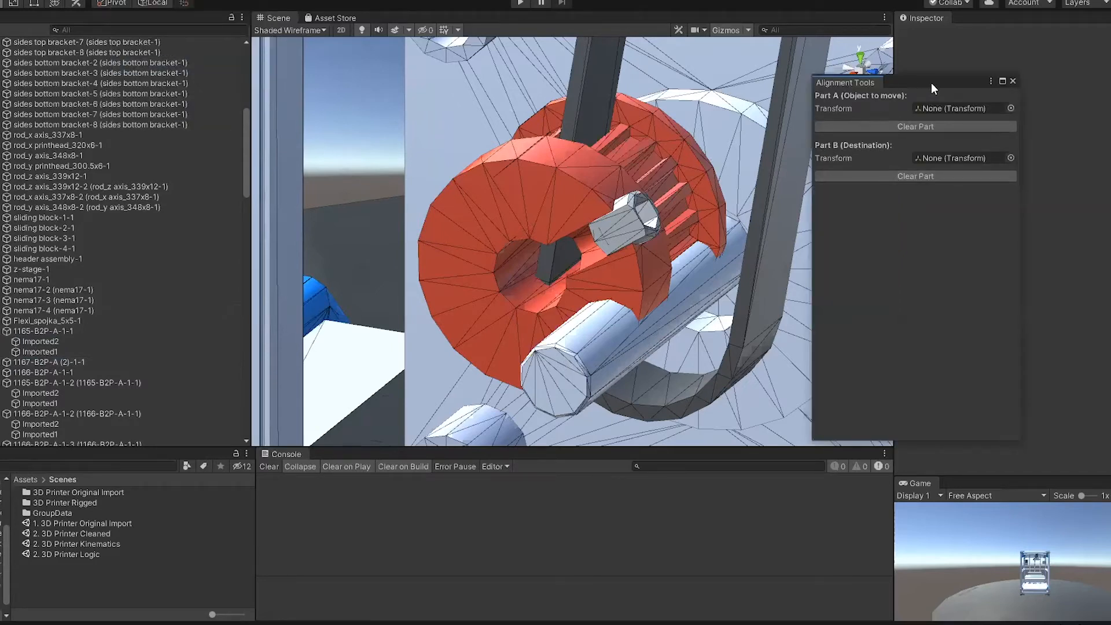
left_click_drag(930, 85, 989, 83)
left_click(1009, 106)
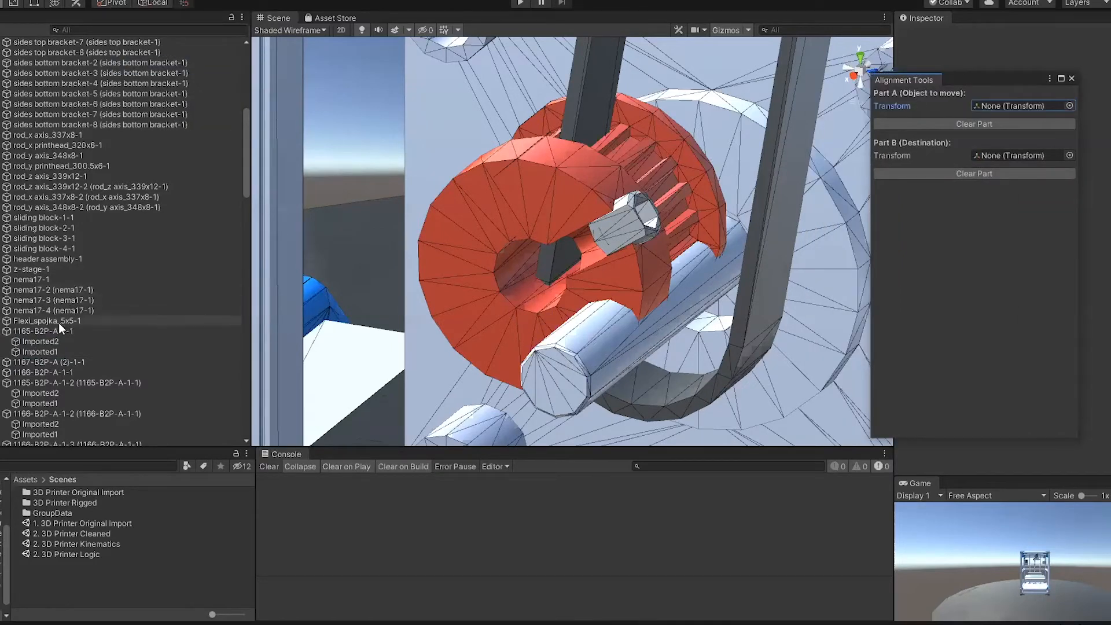
left_click(44, 331)
left_click_drag(29, 331, 1018, 106)
Step: Select the nema17-1 motor shaft mesh BRep_3 and assign it as the Part B destination
left_click(344, 177)
left_click(551, 380)
right_click_drag(635, 397, 491, 400)
key("d")
left_click(407, 412)
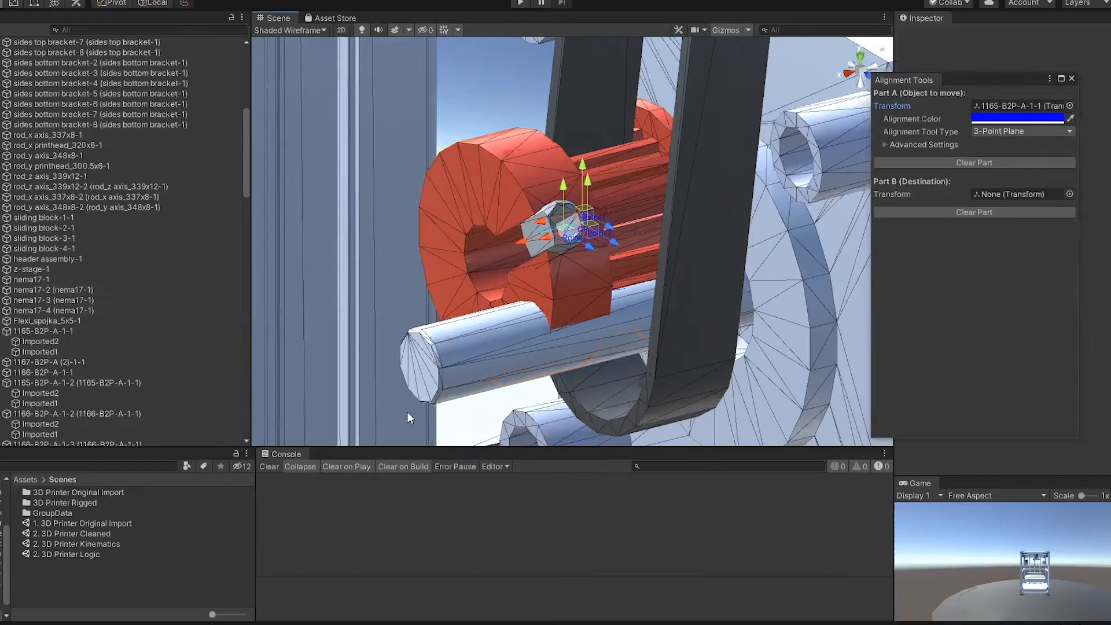
left_click(426, 388)
key("f")
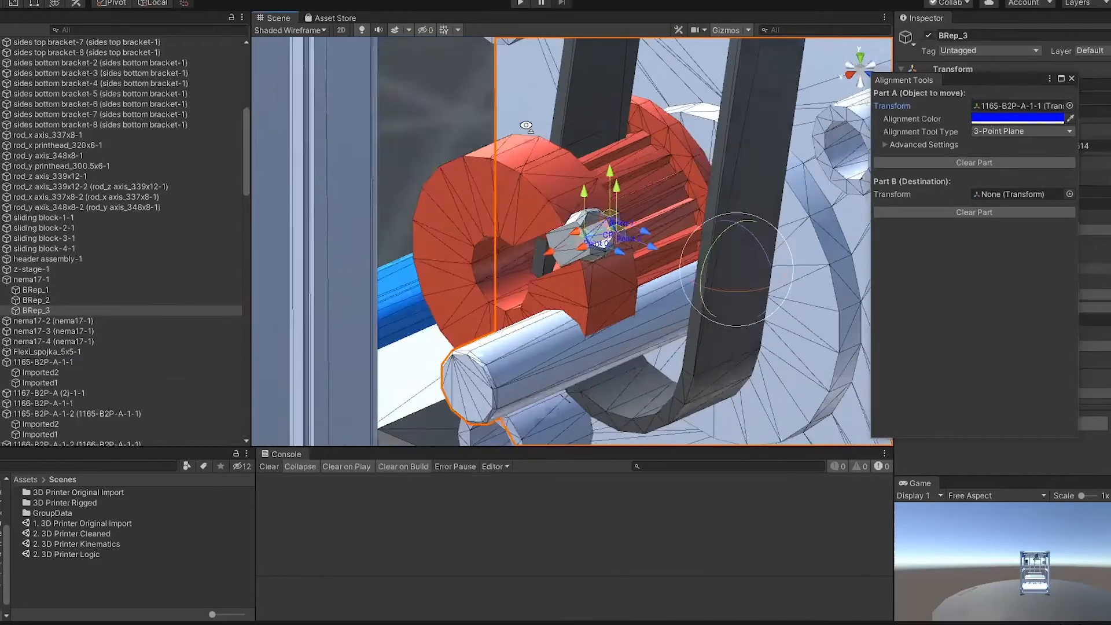
left_click_drag(44, 310, 1029, 197)
Step: Set Part A's alignment type to Transform Pivot and Part B's to 3-Point Circle, and deselect the shaft mesh
left_click(1011, 131)
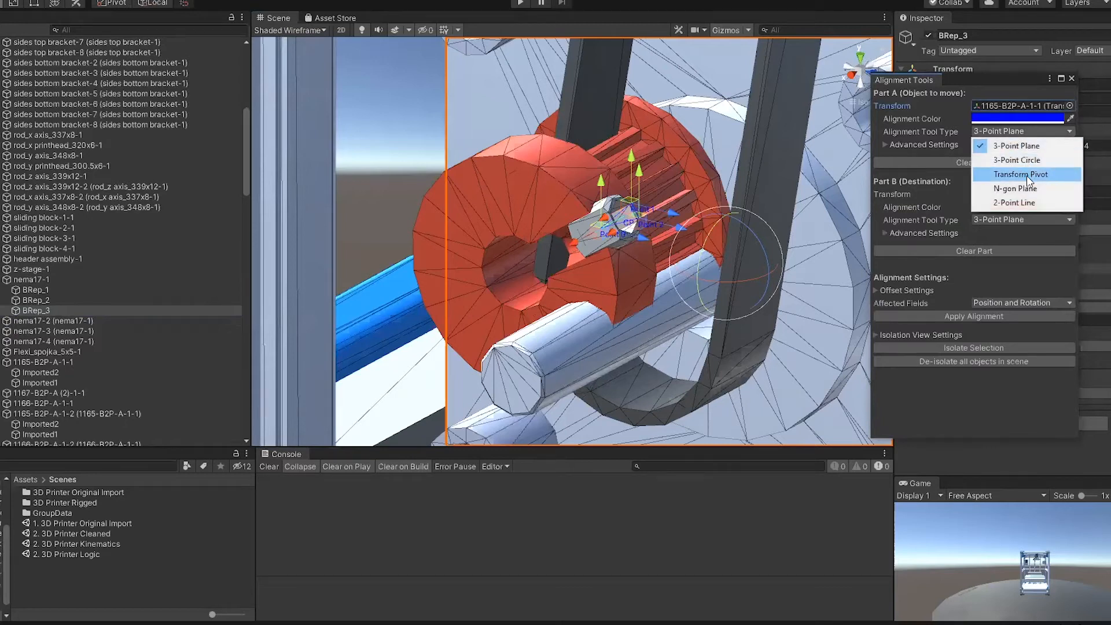
left_click(1026, 174)
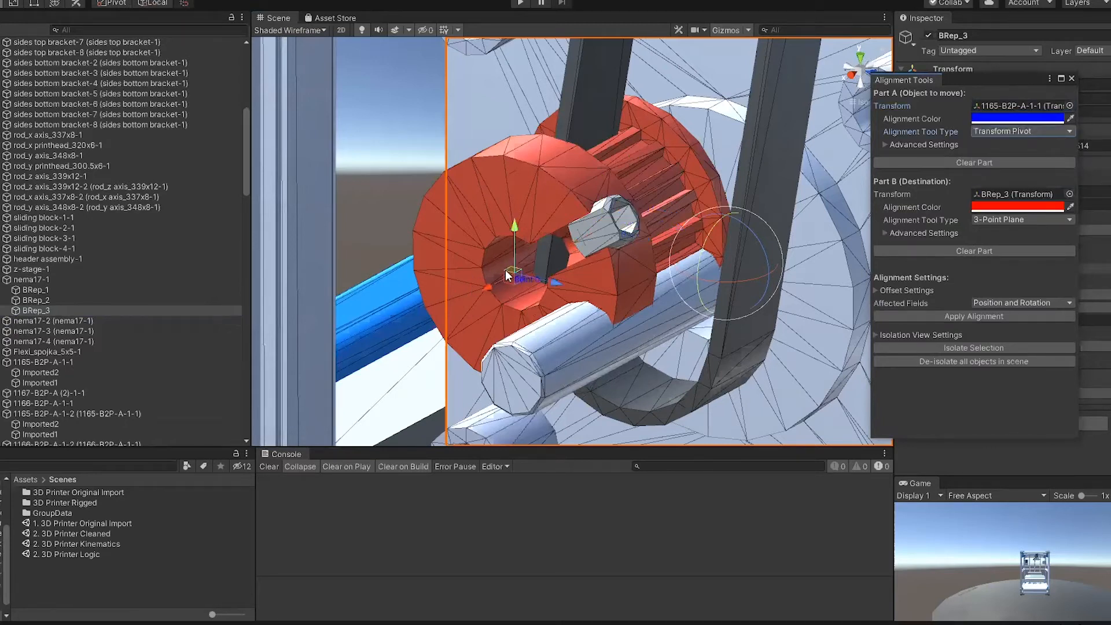
left_click(1003, 220)
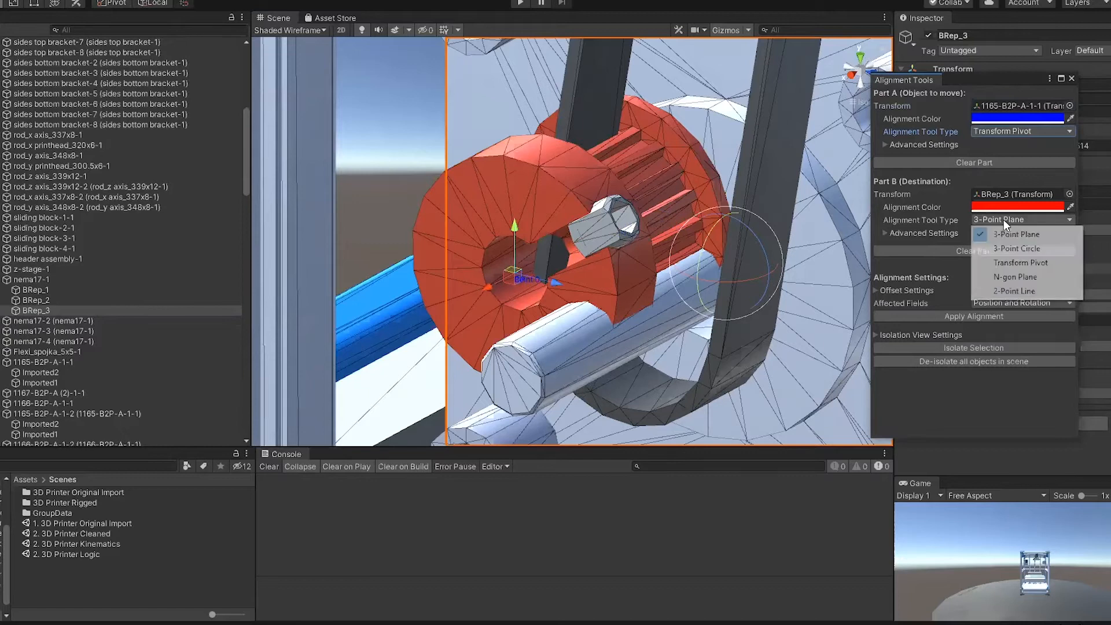
left_click(1013, 249)
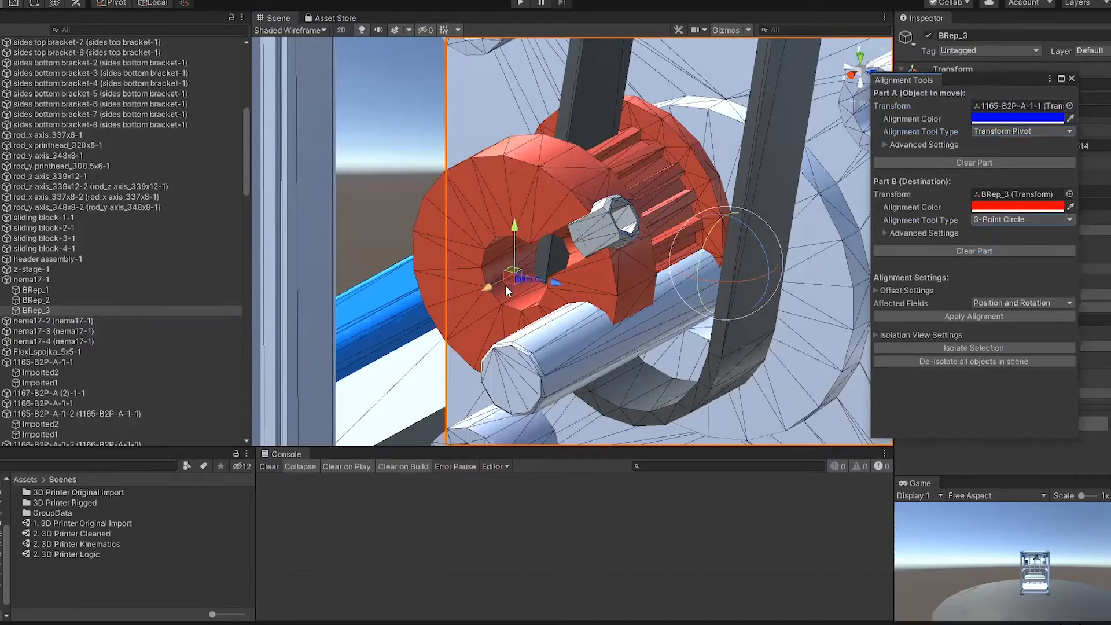
left_click(404, 194)
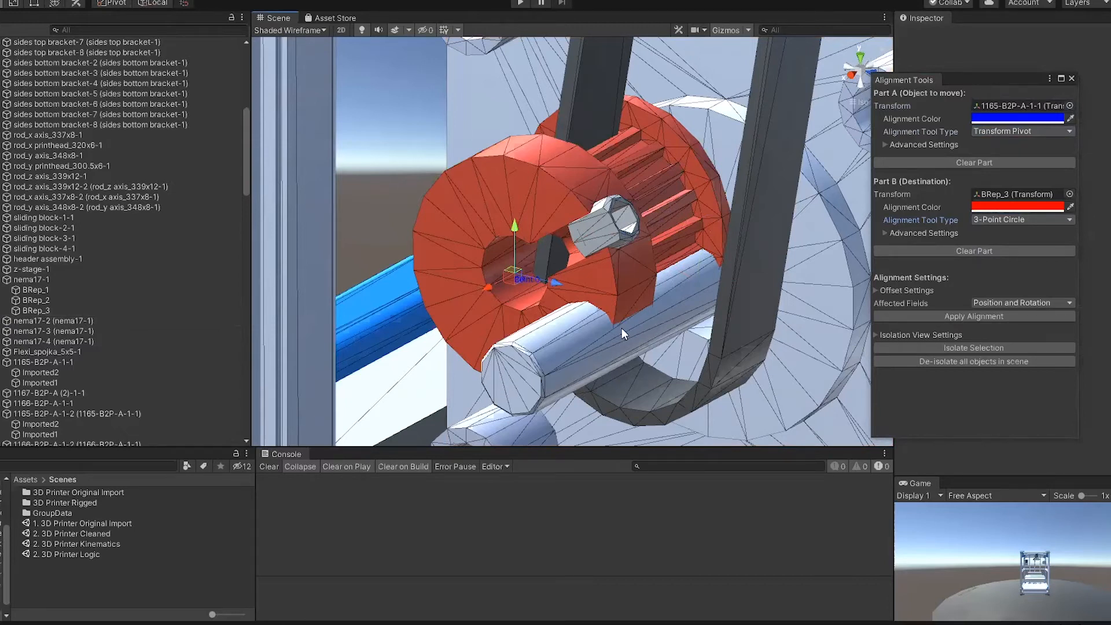
Step: Move the three Part B circle points from the motor's corner boss to the end of the motor shaft
left_click_drag(621, 329, 650, 332, "alt")
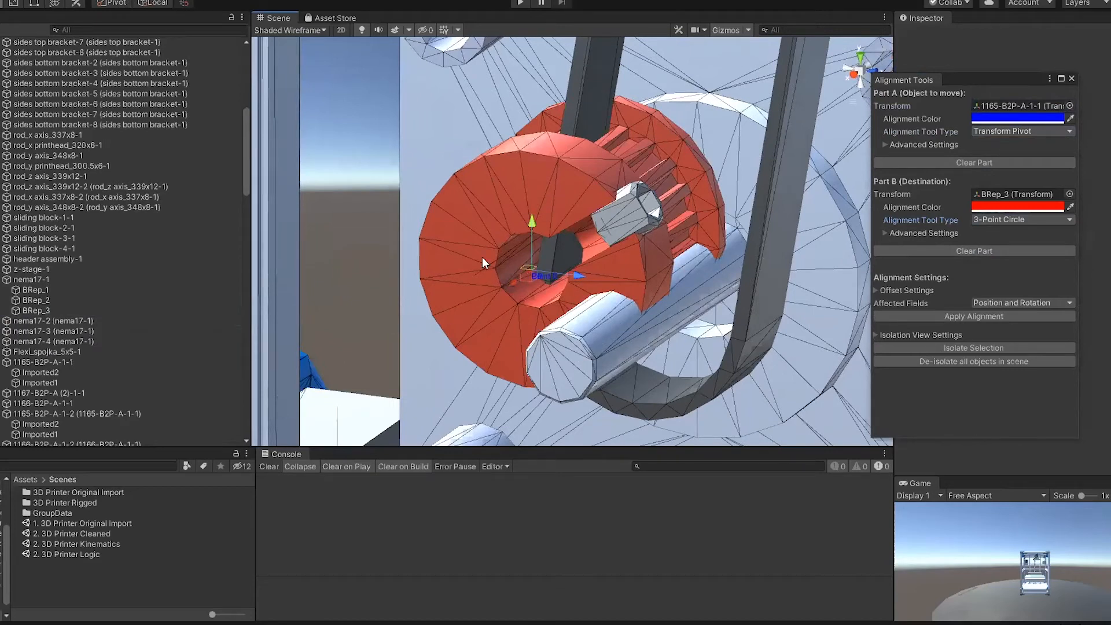
scroll(752, 266, "down", 14)
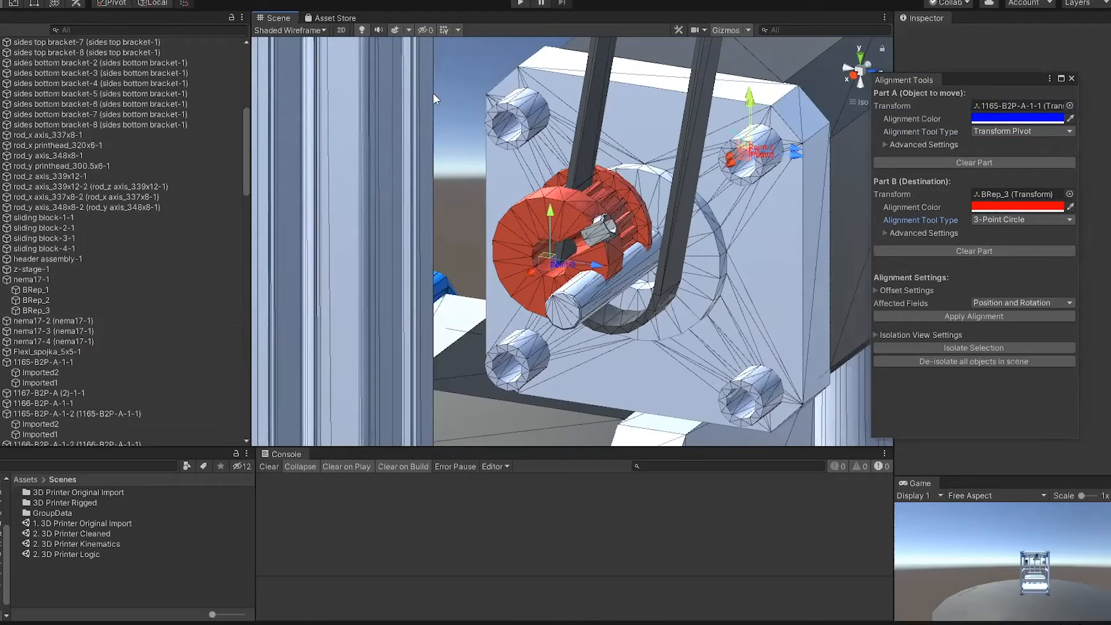
left_click_drag(748, 154, 550, 321)
left_click_drag(752, 155, 558, 299)
left_click_drag(757, 158, 578, 321)
scroll(550, 281, "up", 2)
scroll(551, 282, "up", 4)
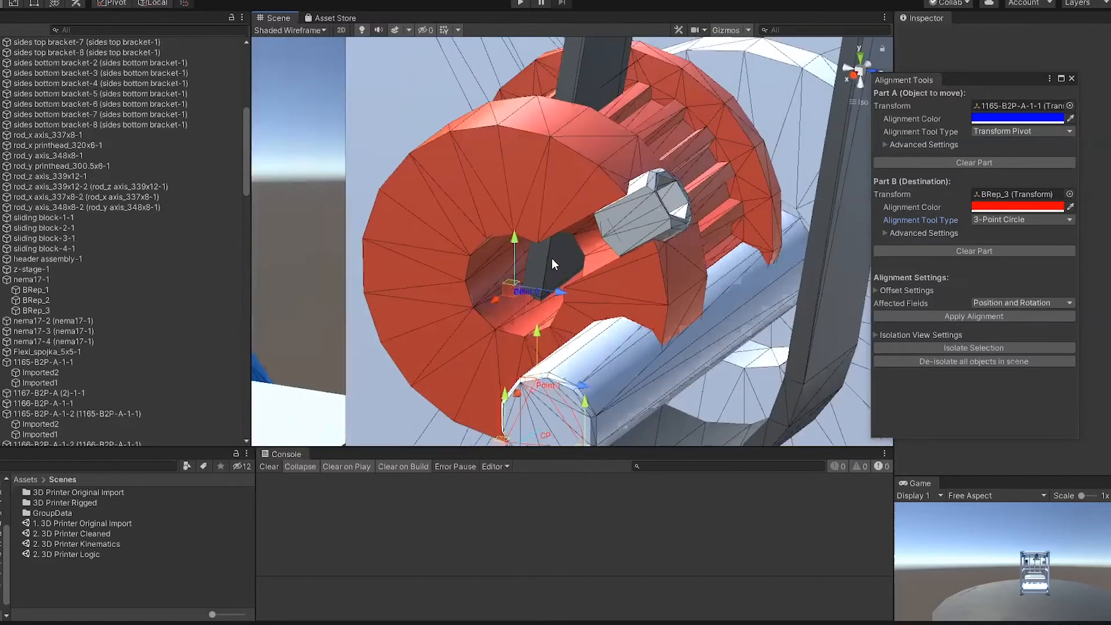
middle_click_drag(558, 298, 552, 233)
scroll(556, 231, "up", 3)
middle_click_drag(570, 174, 549, 197)
scroll(529, 244, "down", 6)
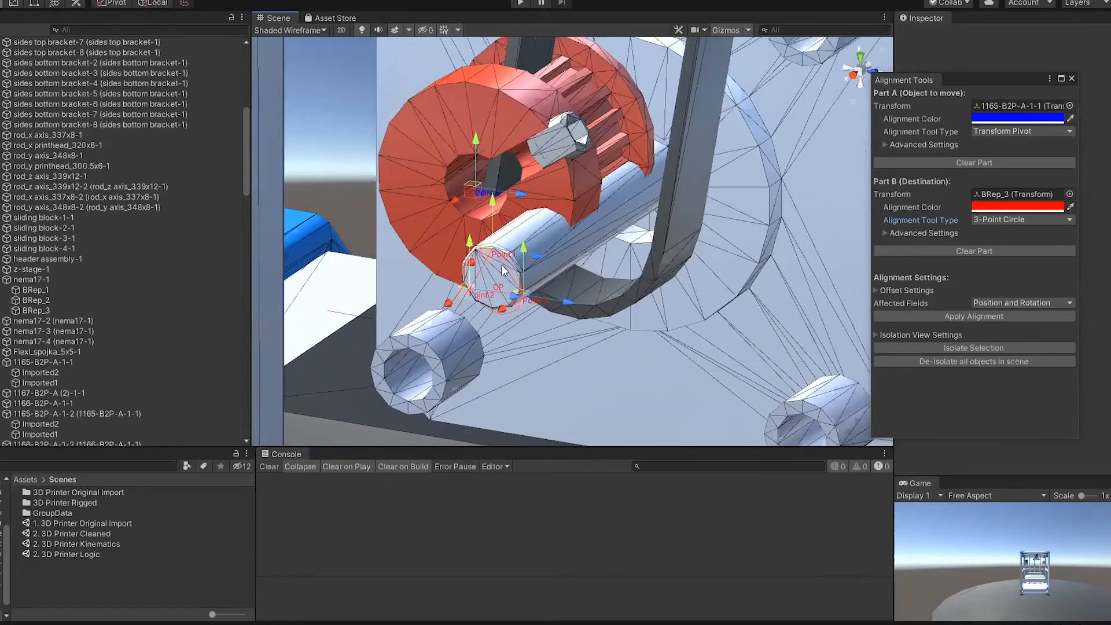
Step: Snap the three Part B circle points to vertices on the rim of the shaft's end face
left_click(548, 241)
key("f")
scroll(544, 180, "up", 3)
middle_click_drag(565, 240, 530, 128)
left_click(330, 200)
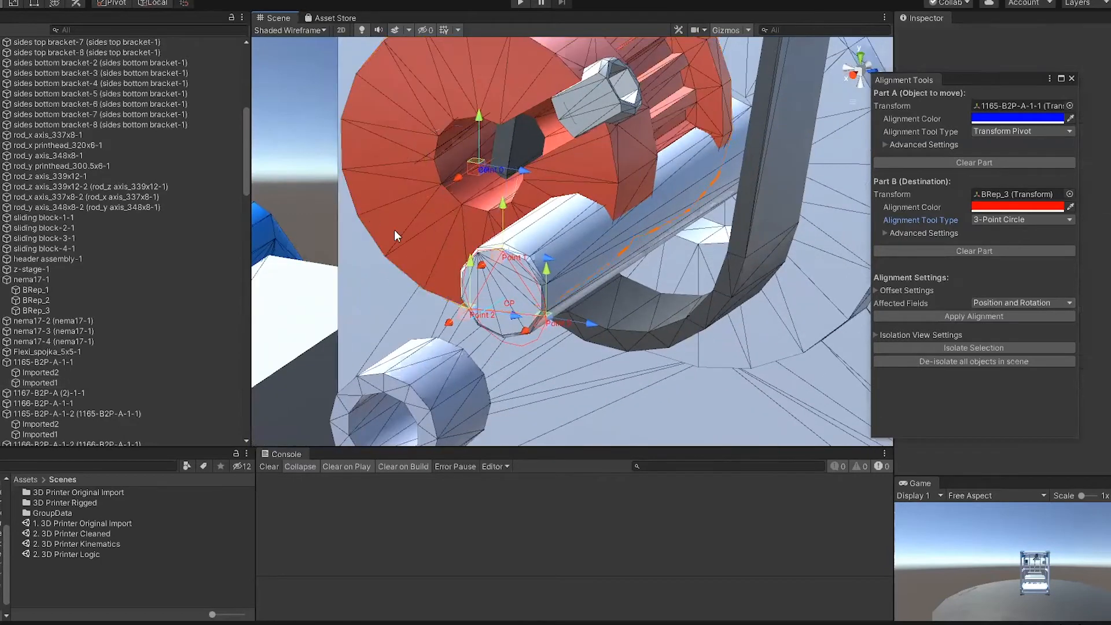
scroll(474, 260, "up", 4)
scroll(477, 264, "down", 4)
key("v")
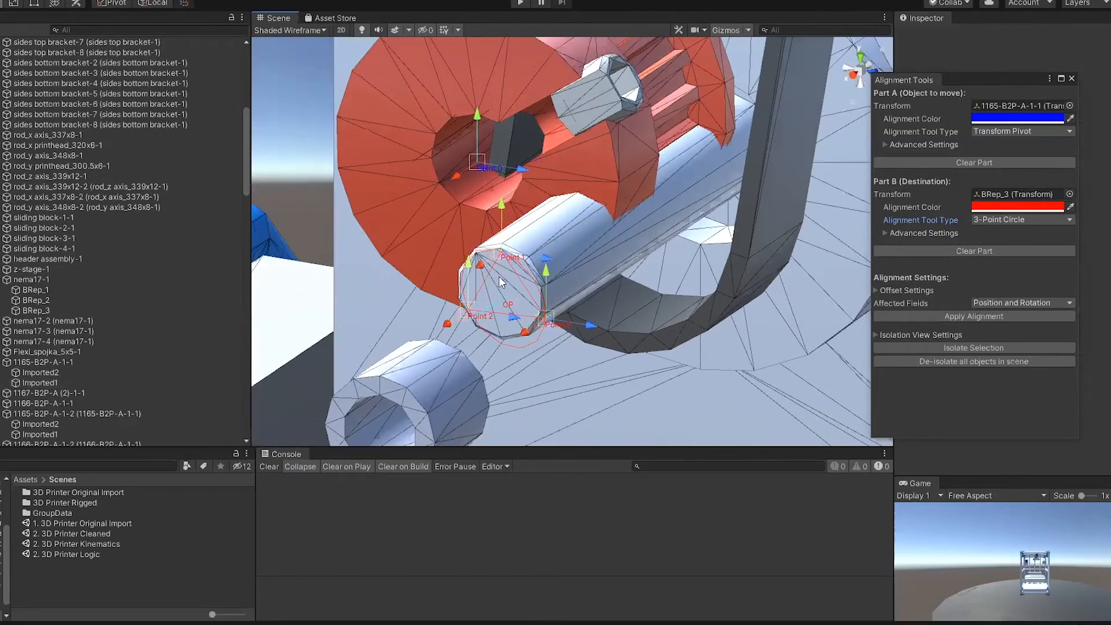
left_click_drag(503, 257, 500, 248)
left_click_drag(545, 318, 539, 312)
left_click_drag(468, 311, 498, 334)
right_click_drag(543, 305, 833, 246)
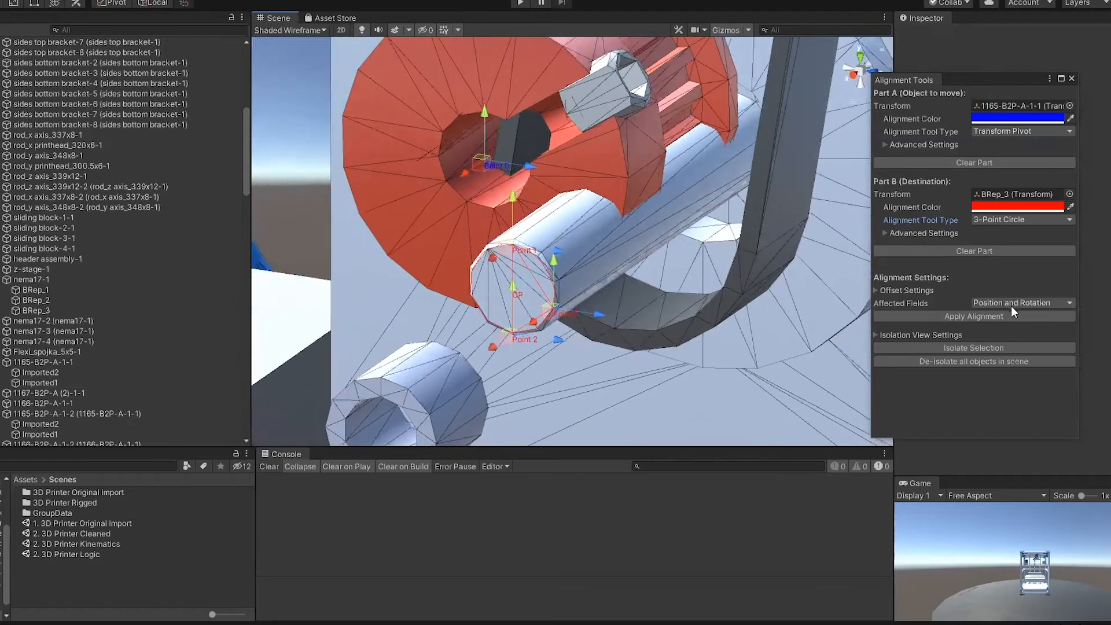
Step: Limit the alignment's affected fields to Position, apply it to the pulley, and close the alignment tool
left_click(1017, 301)
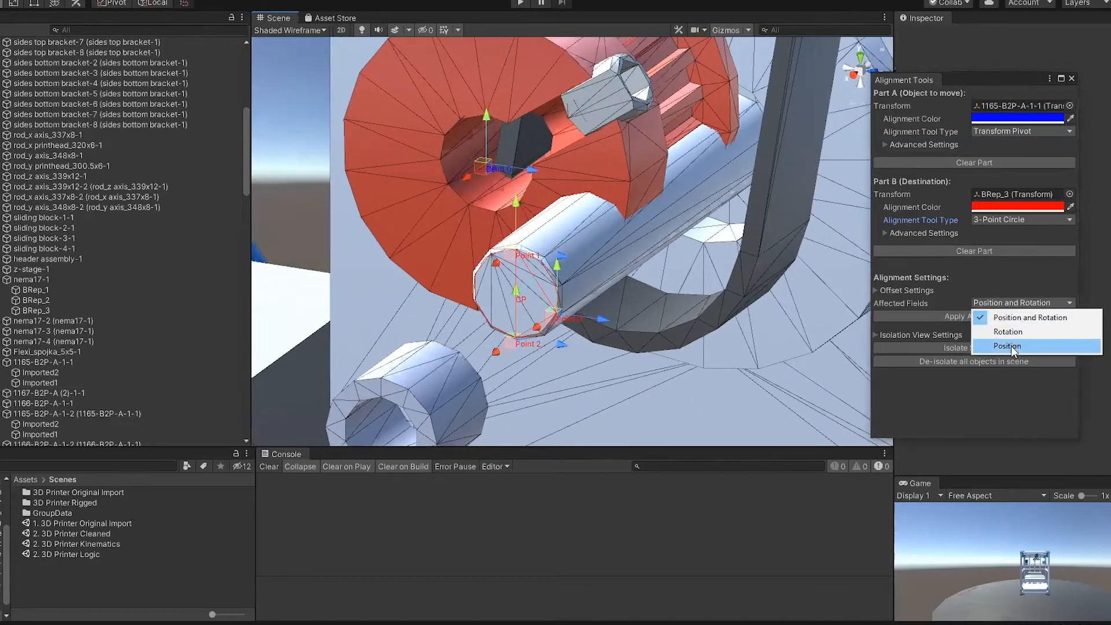
left_click(1011, 345)
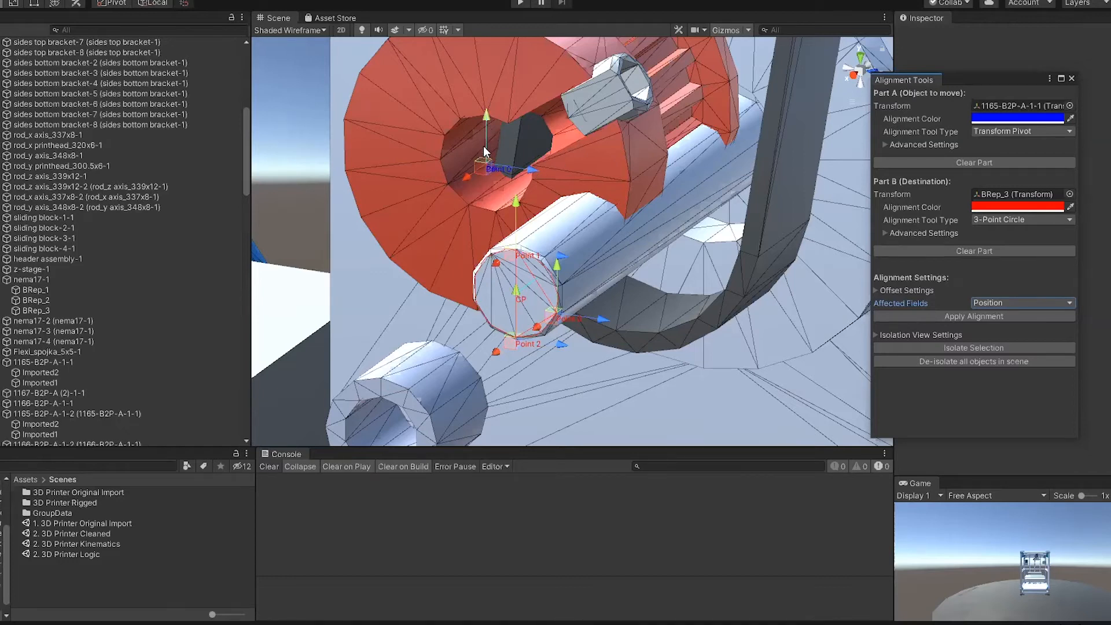
left_click(1014, 301)
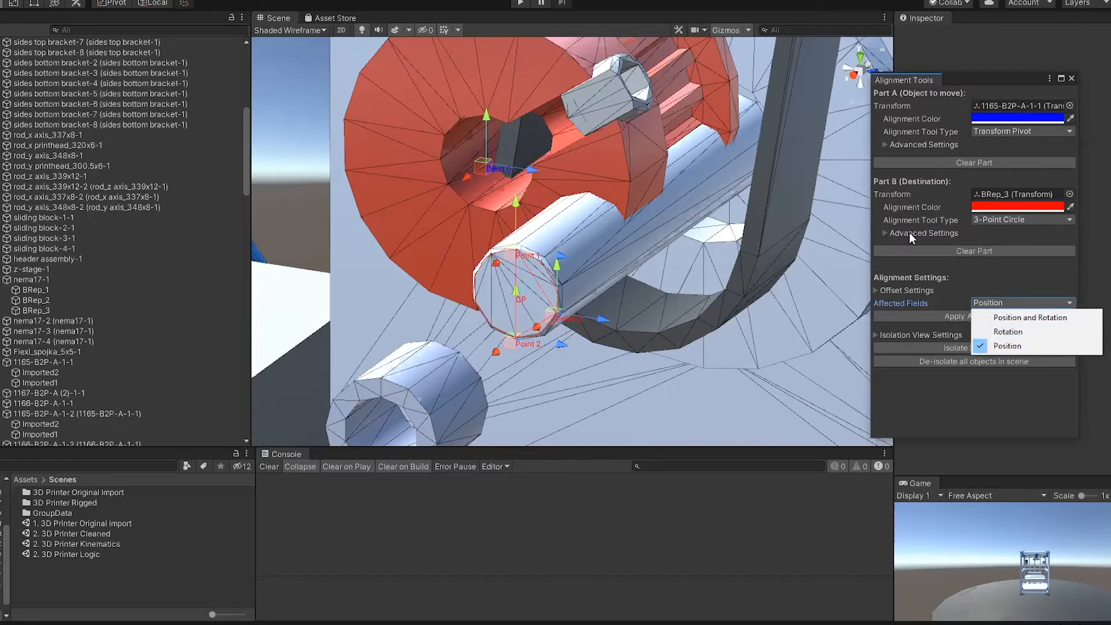
left_click(987, 274)
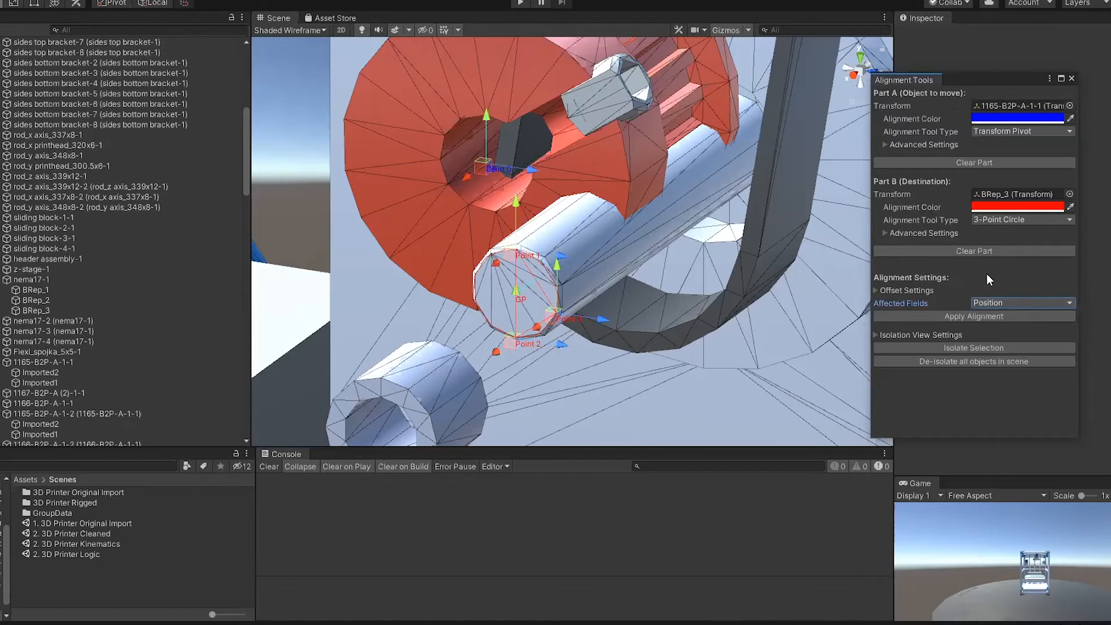
left_click(984, 317)
left_click(1071, 79)
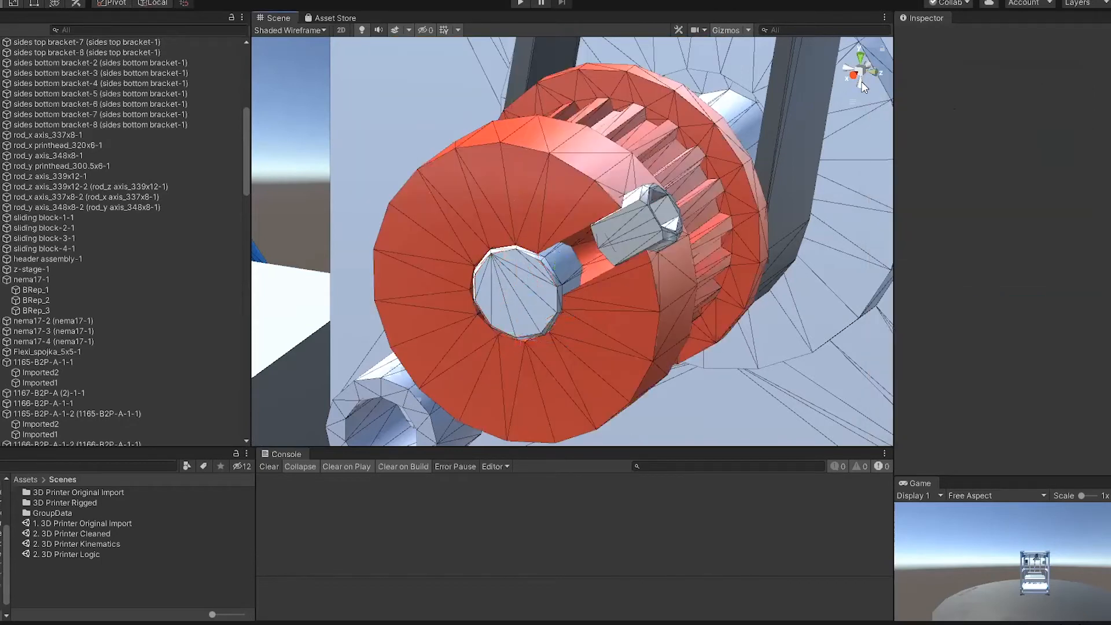
Step: Try to slide only the pulley's Imported1 mesh along the motor shaft in the front view, and undo the move
left_click(880, 77)
scroll(479, 176, "down", 5)
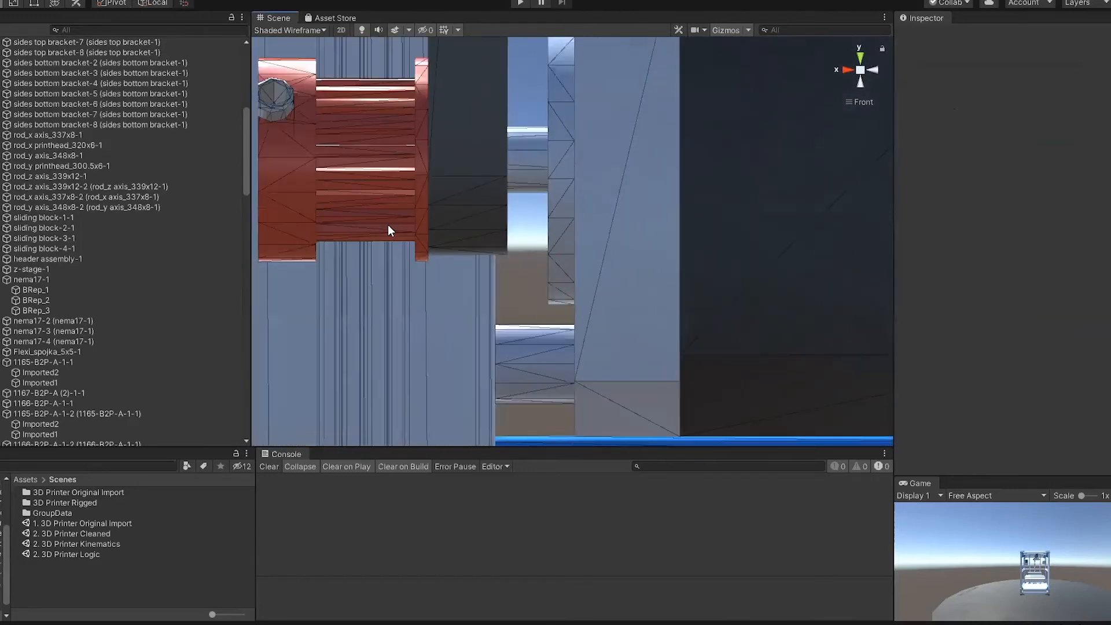
middle_click_drag(352, 220, 467, 294)
left_click(417, 266)
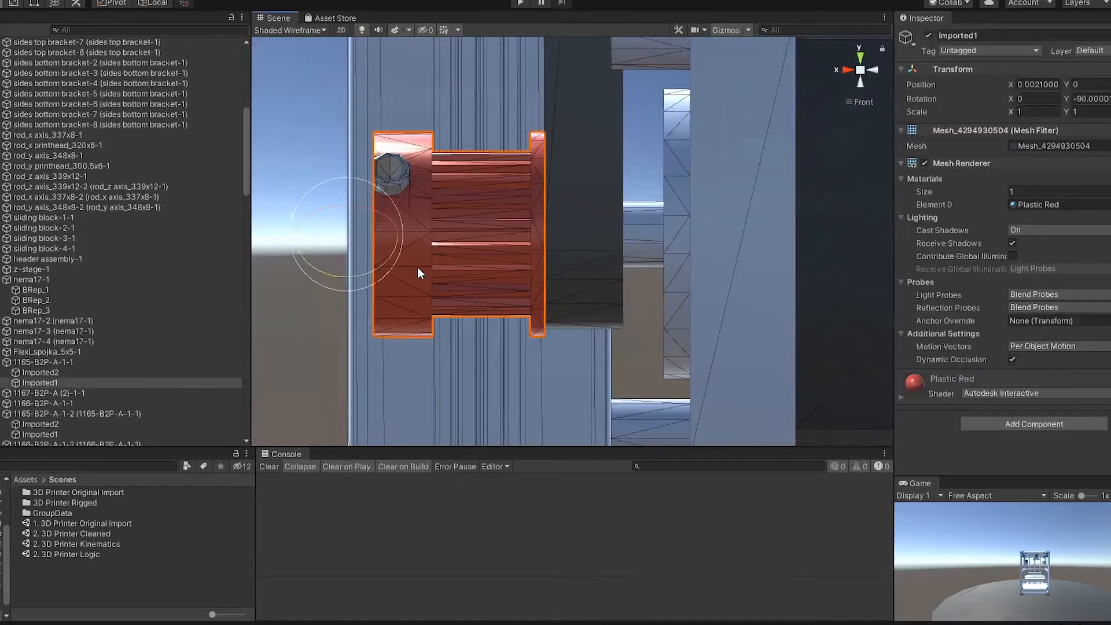
left_click_drag(393, 234, 493, 233)
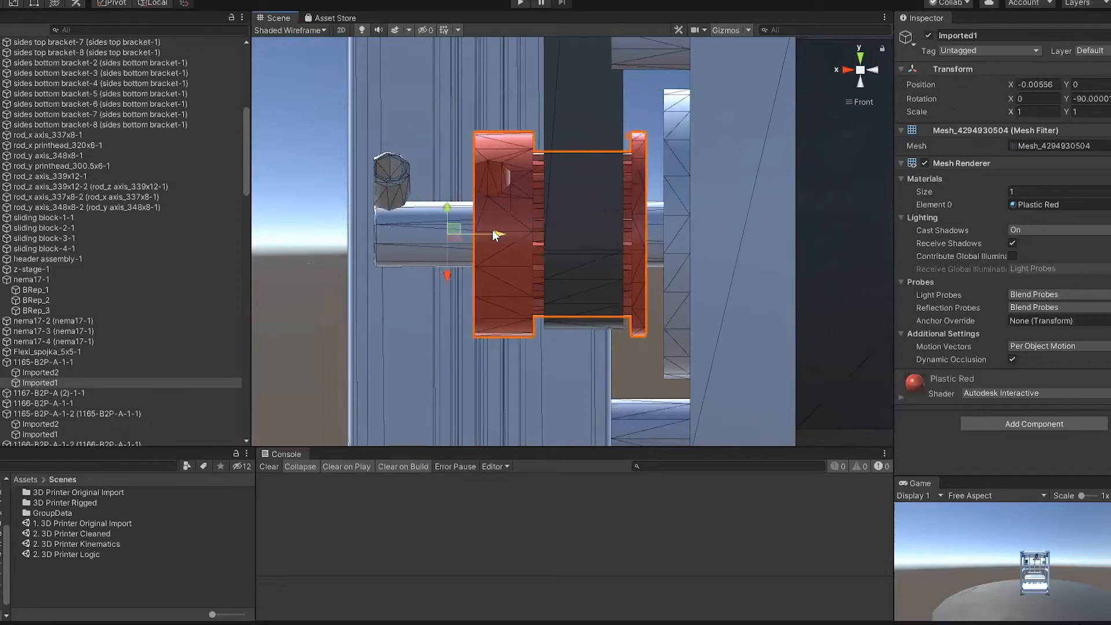
key("ctrl+z")
Step: Slide the whole pulley 1165-B2P-A-1-1 along the shaft toward the motor, to an X position of about -0.09528
left_click(61, 362)
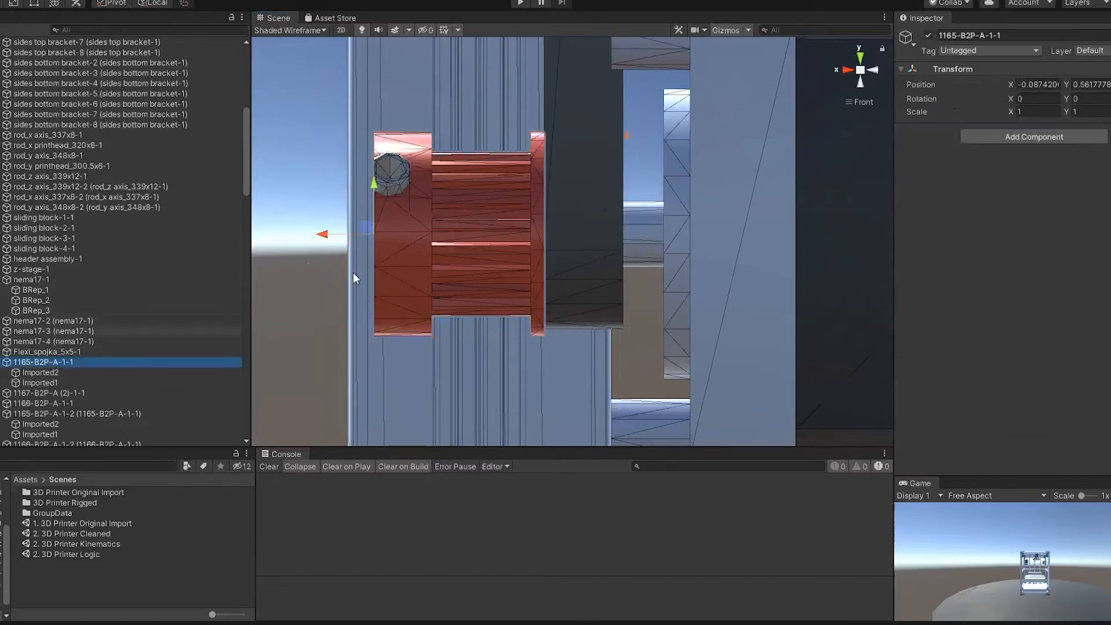
left_click_drag(327, 237, 425, 239)
right_click_drag(424, 244, 699, 311)
scroll(702, 249, "down", 8)
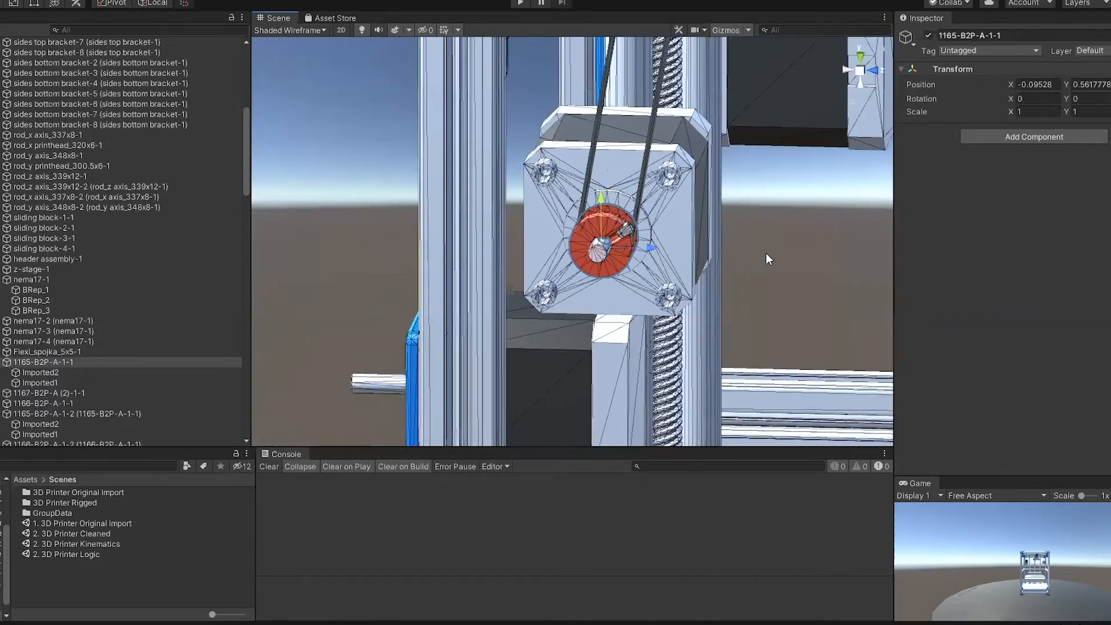
Step: Examine the repositioned pulley on the motor and the whole printer assembly, and clear the selection
right_click_drag(733, 270, 700, 279)
scroll(700, 265, "down", 10)
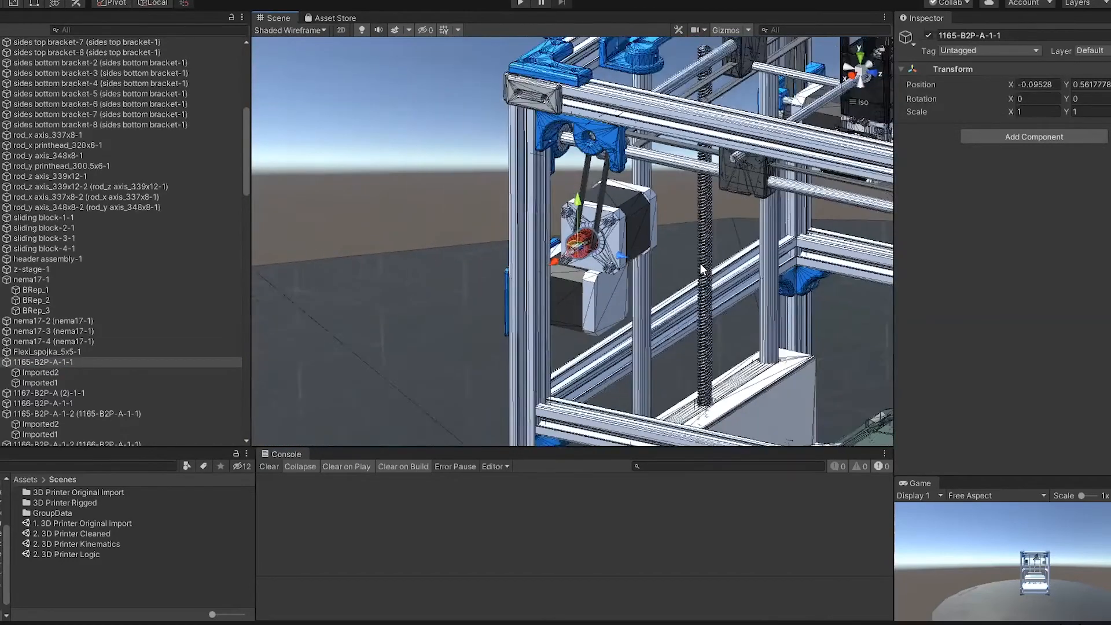
scroll(742, 272, "down", 5)
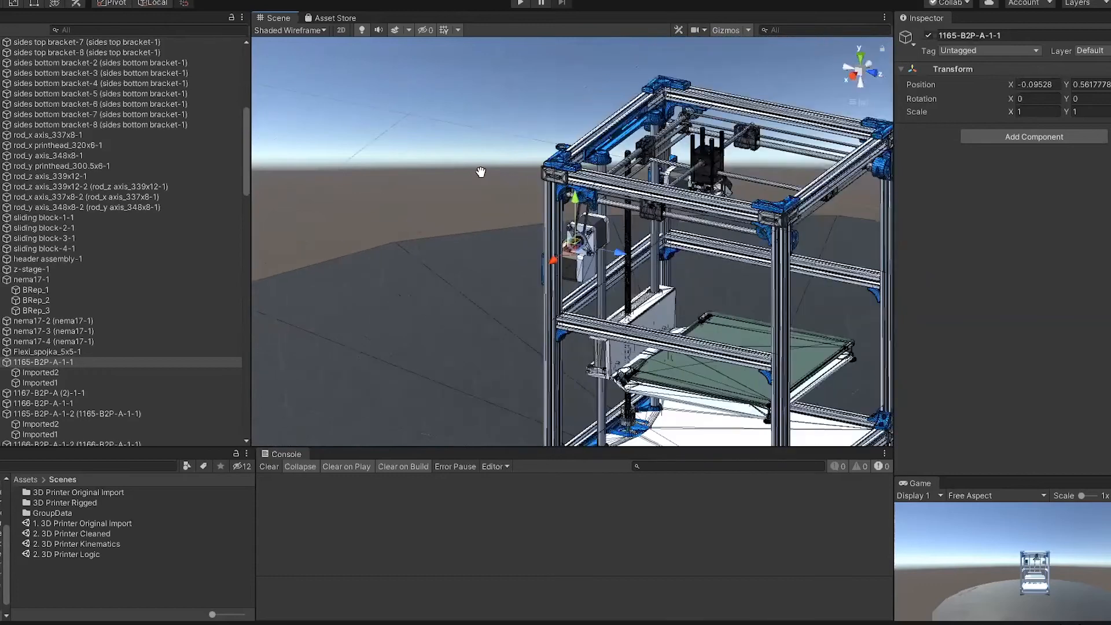
middle_click_drag(481, 173, 359, 132)
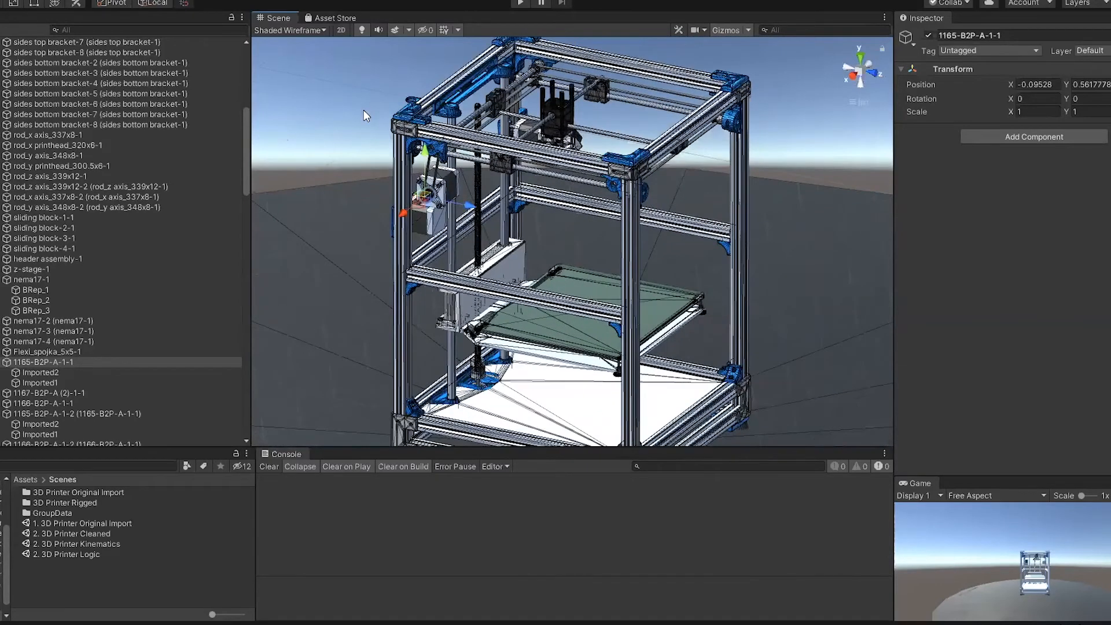
scroll(363, 110, "down", 4)
scroll(344, 128, "up", 2)
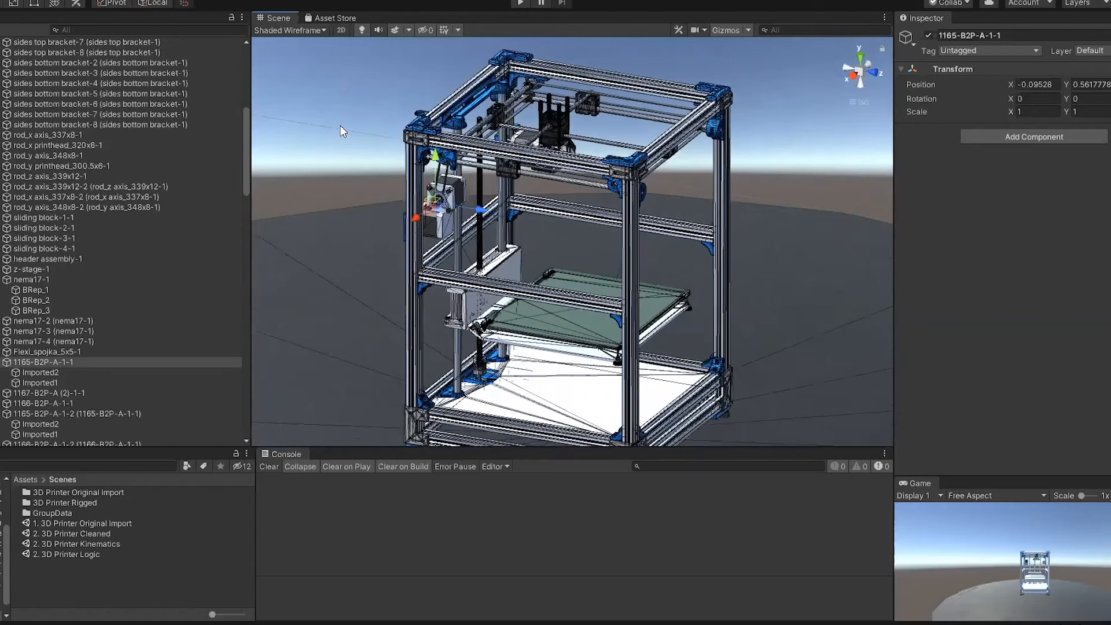
scroll(342, 131, "up", 2)
left_click(307, 127)
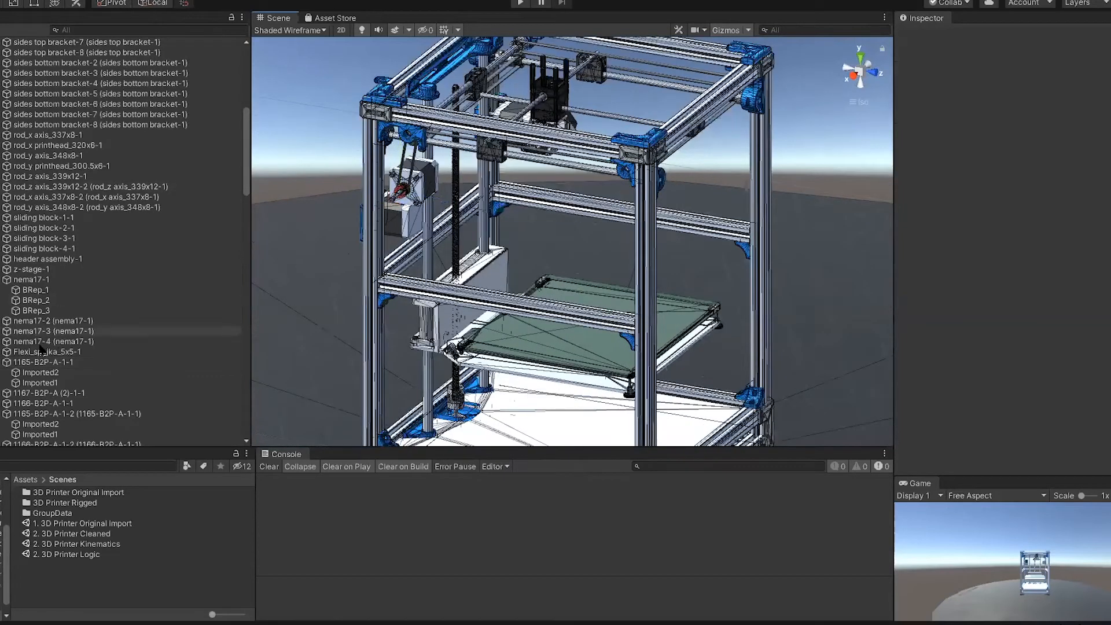
Step: Collapse the 1165-B2P-A-1-1 pulley in the hierarchy and open the scene 2. 3D Printer Cleaned
left_click(0, 362)
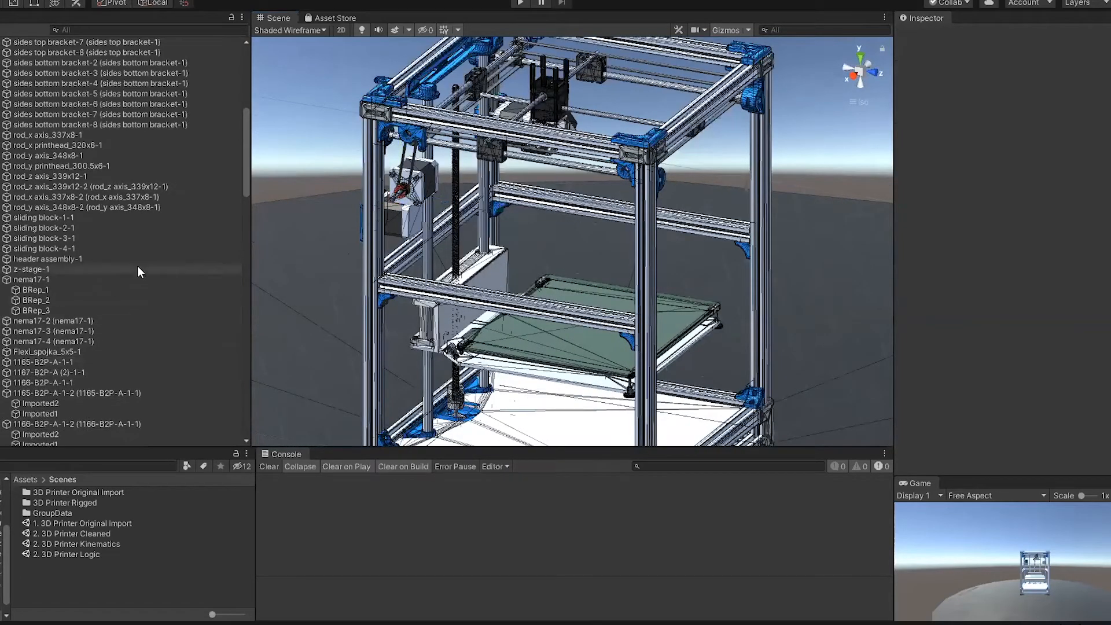
double_click(98, 532)
left_click(609, 332)
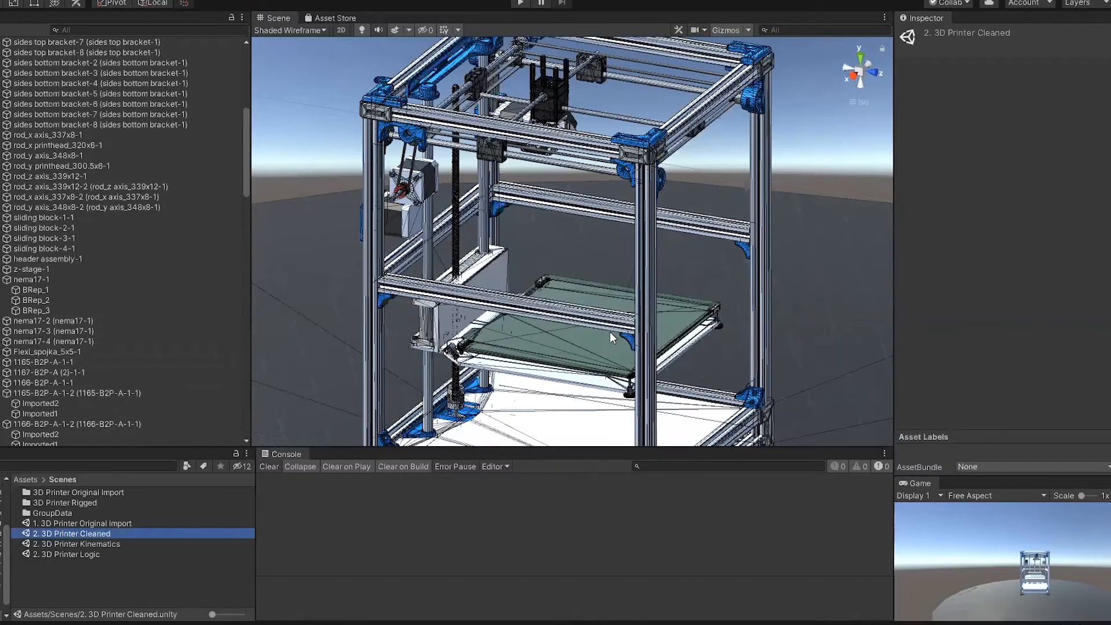
scroll(339, 160, "down", 3)
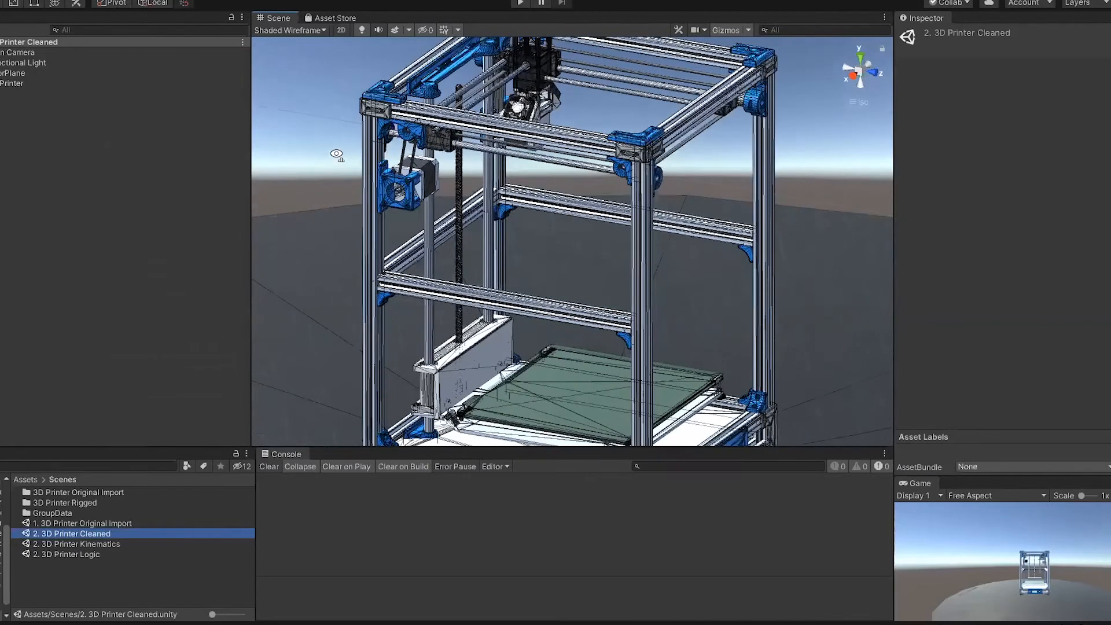
Step: Expand the 3D printer object in the hierarchy and inspect the Support Objects group's settings
left_click(0, 84)
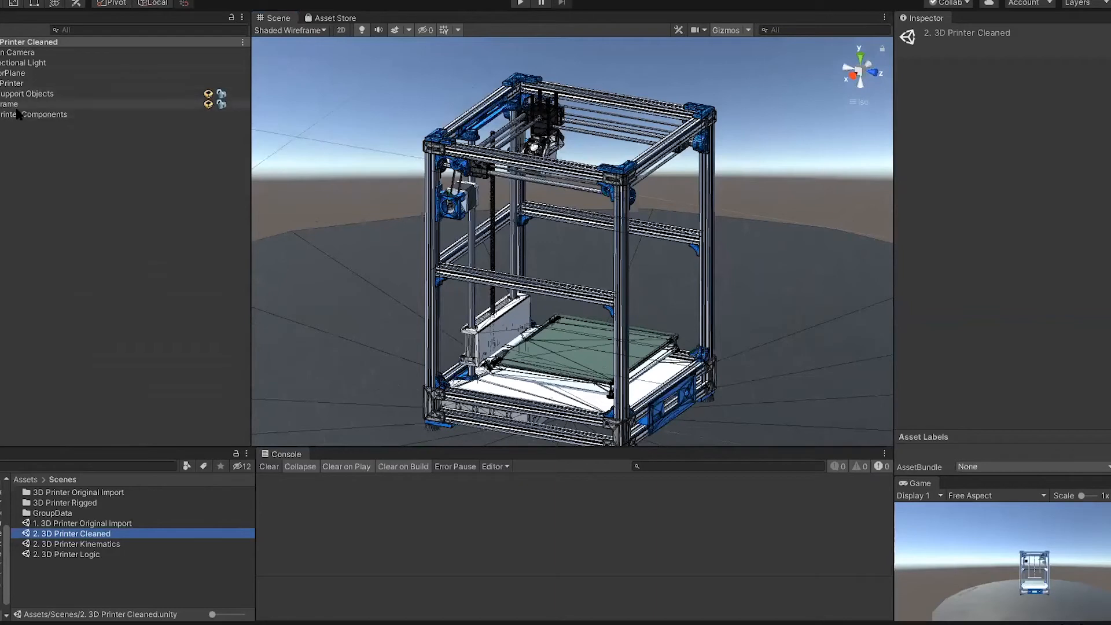
left_click(30, 97)
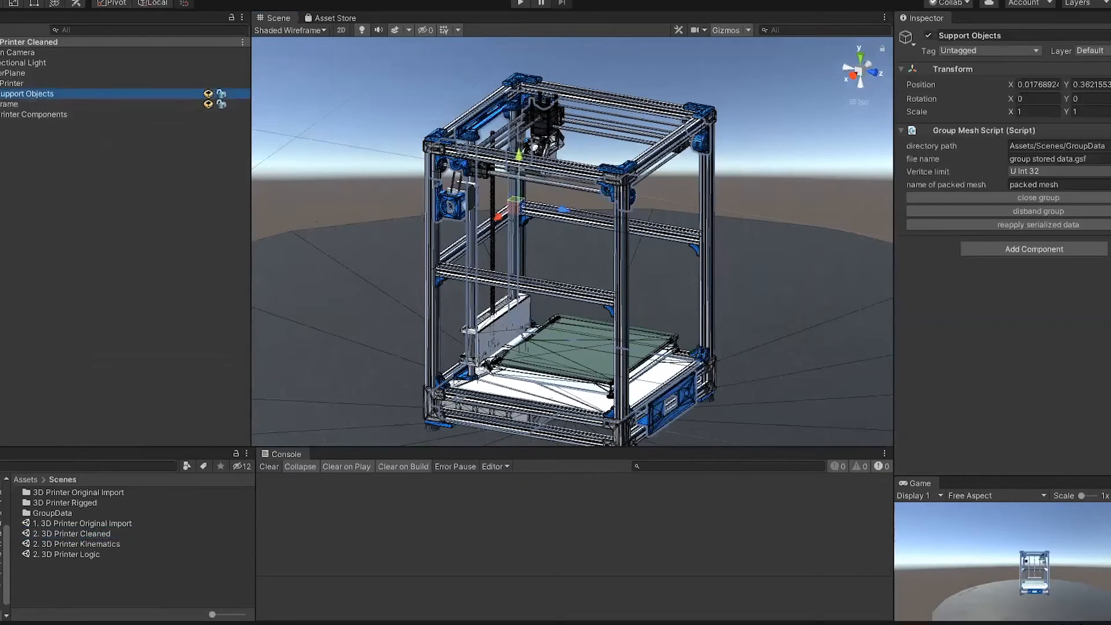
key("h")
left_click(92, 132)
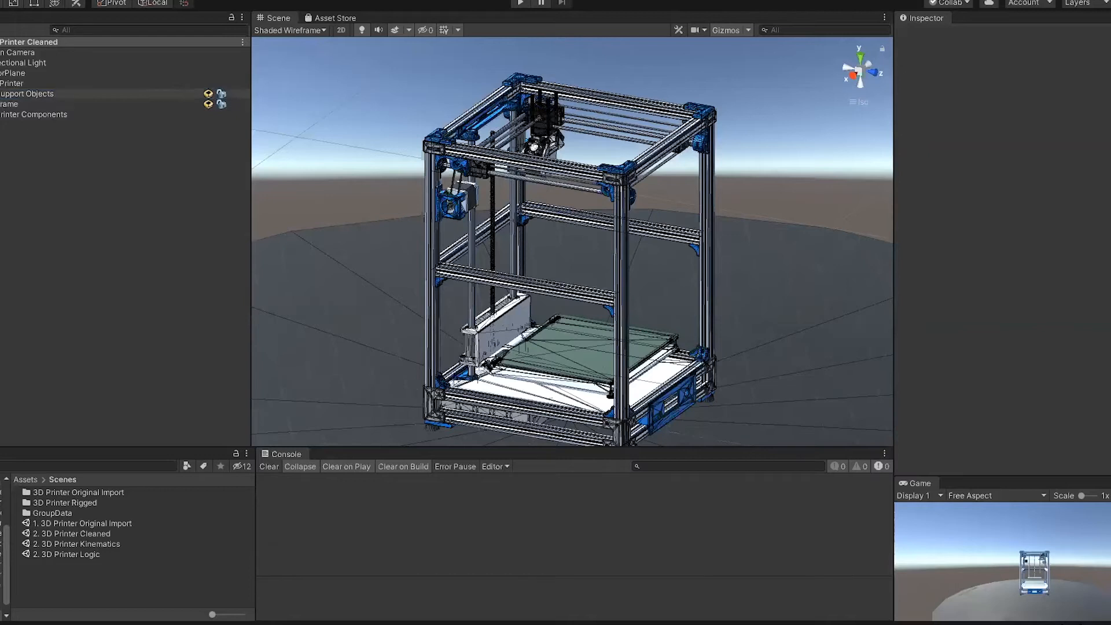
Step: Hide the Support Objects and Frame groups so only the printer's moving components are shown
left_click(2, 93)
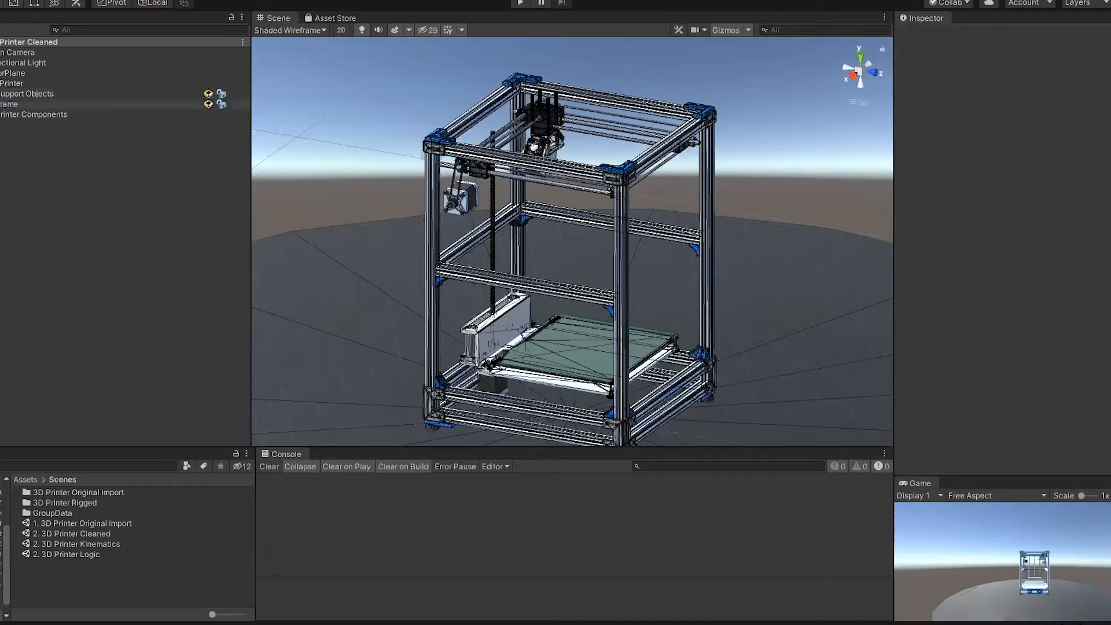
left_click(1, 104)
right_click_drag(321, 141, 286, 154)
scroll(365, 159, "up", 6)
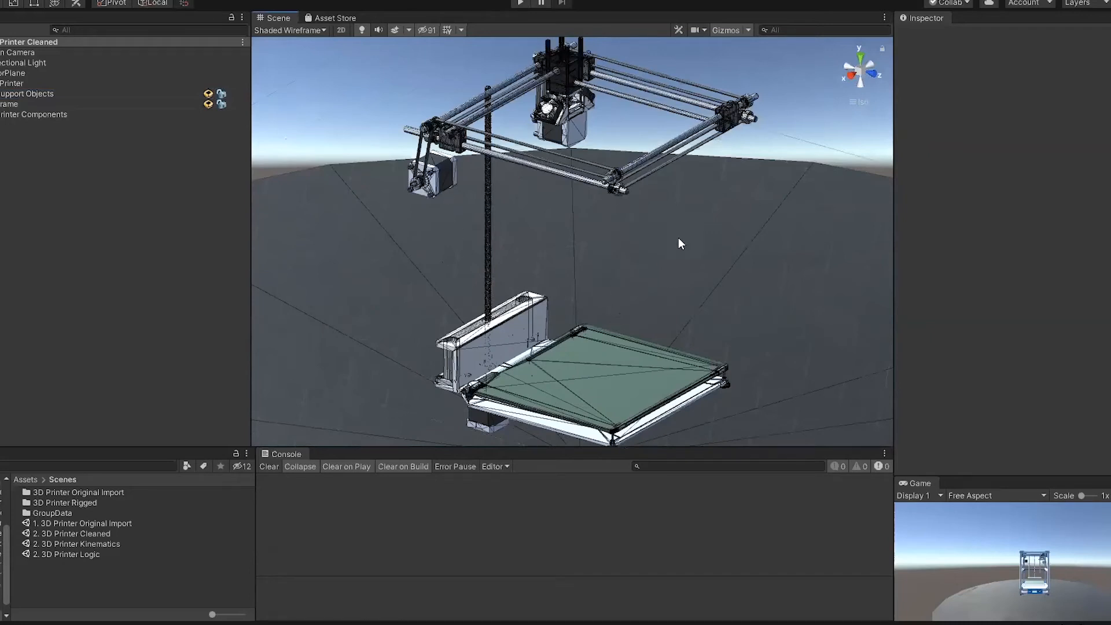
scroll(699, 228, "down", 2)
right_click_drag(759, 182, 65, 137)
Step: Expand the Printer Components group to list its axis and motor groups, and make the Frame visible again
left_click(1, 114)
right_click_drag(337, 241, 245, 251)
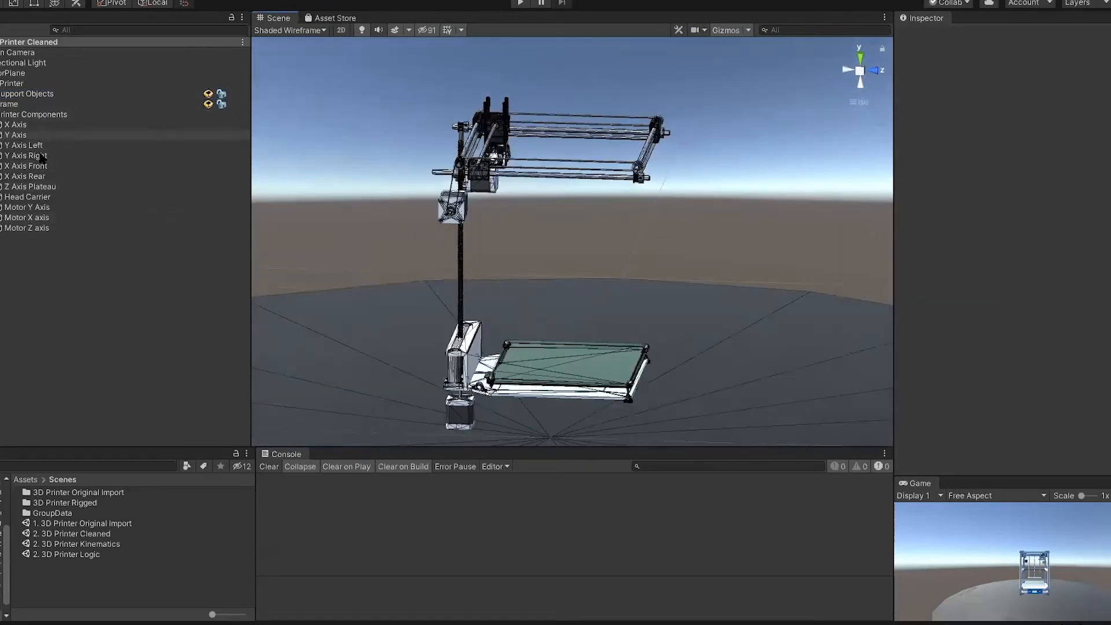
right_click_drag(322, 211, 293, 149)
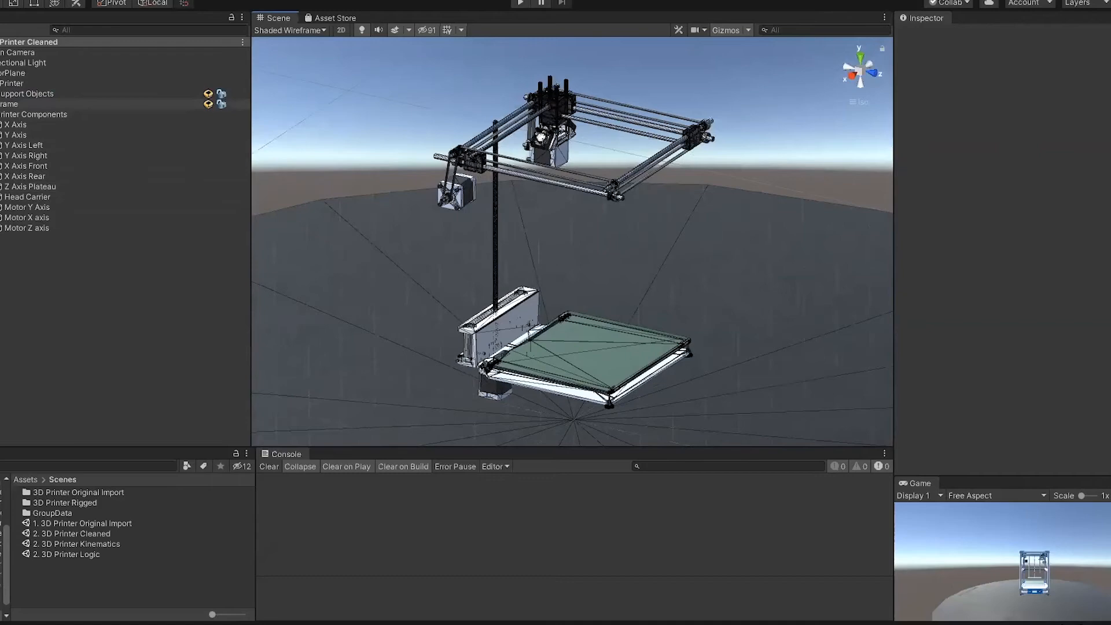
left_click(1, 104)
scroll(328, 172, "up", 5)
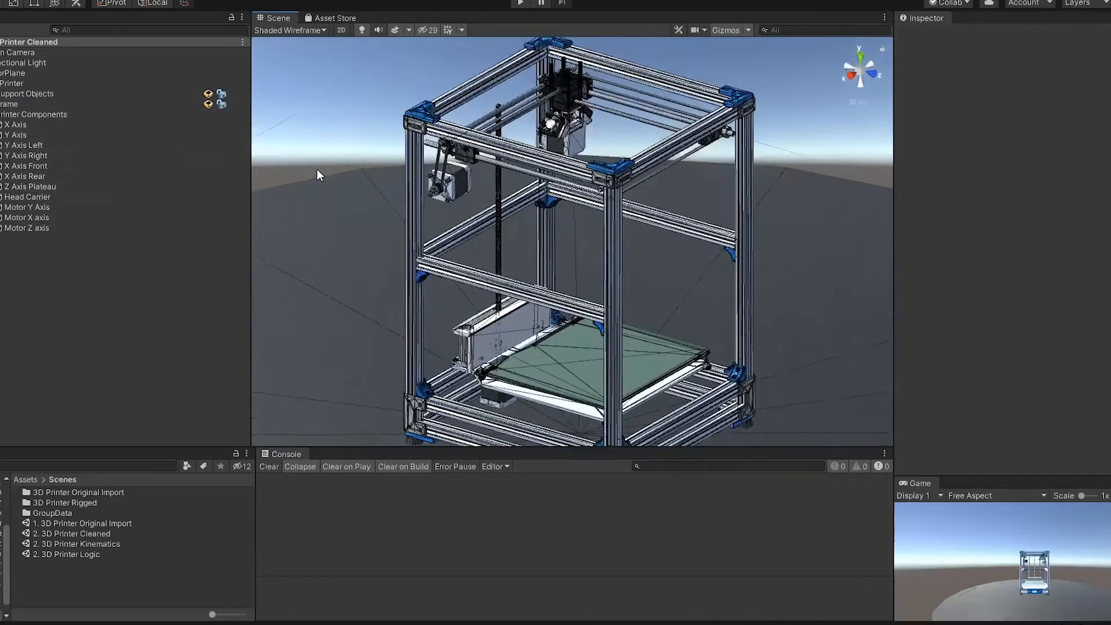
Step: Examine the belt-driven motor at the frame's corner and how its belt and pulleys connect to the upper rods
middle_click_drag(528, 254, 605, 331)
scroll(508, 324, "up", 4)
scroll(506, 315, "up", 5)
right_click_drag(505, 315, 498, 354)
middle_click_drag(499, 354, 634, 438)
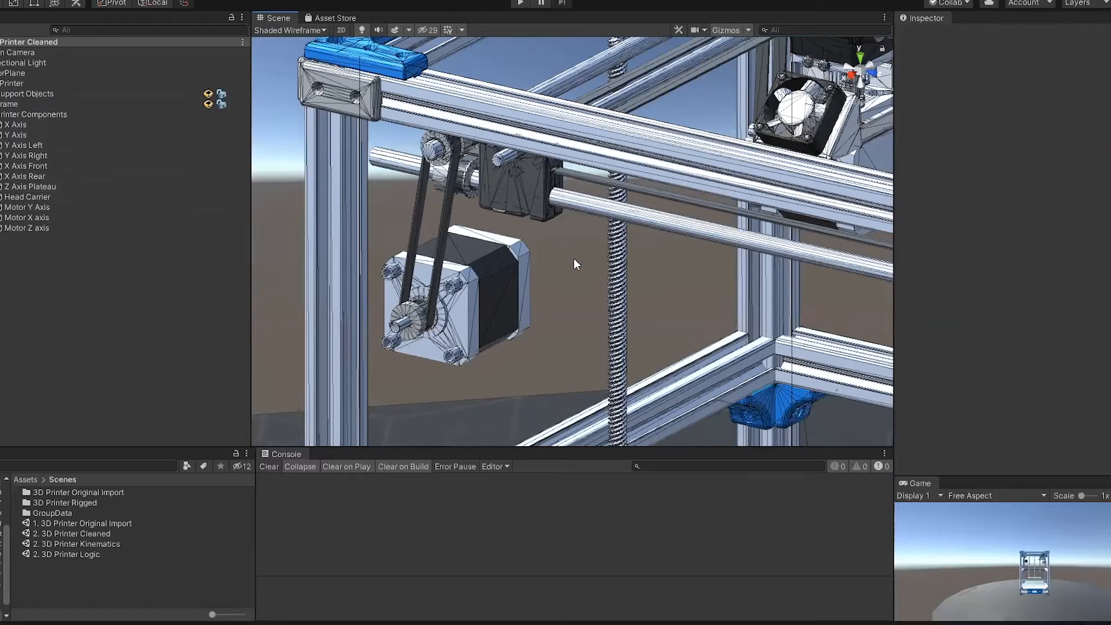
scroll(574, 258, "down", 2)
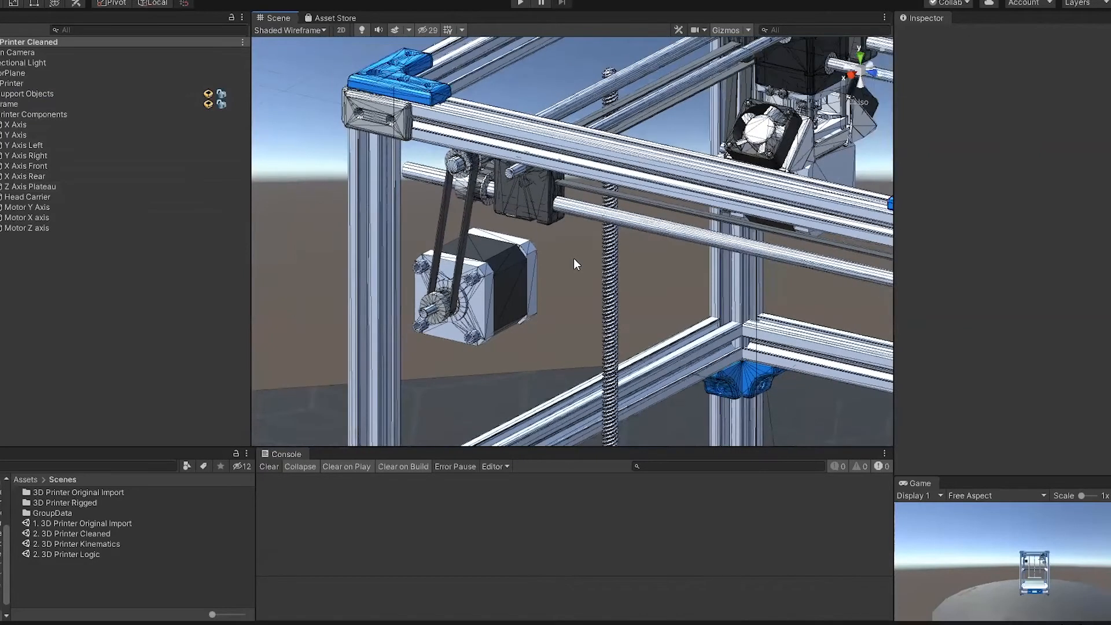
scroll(486, 272, "up", 2)
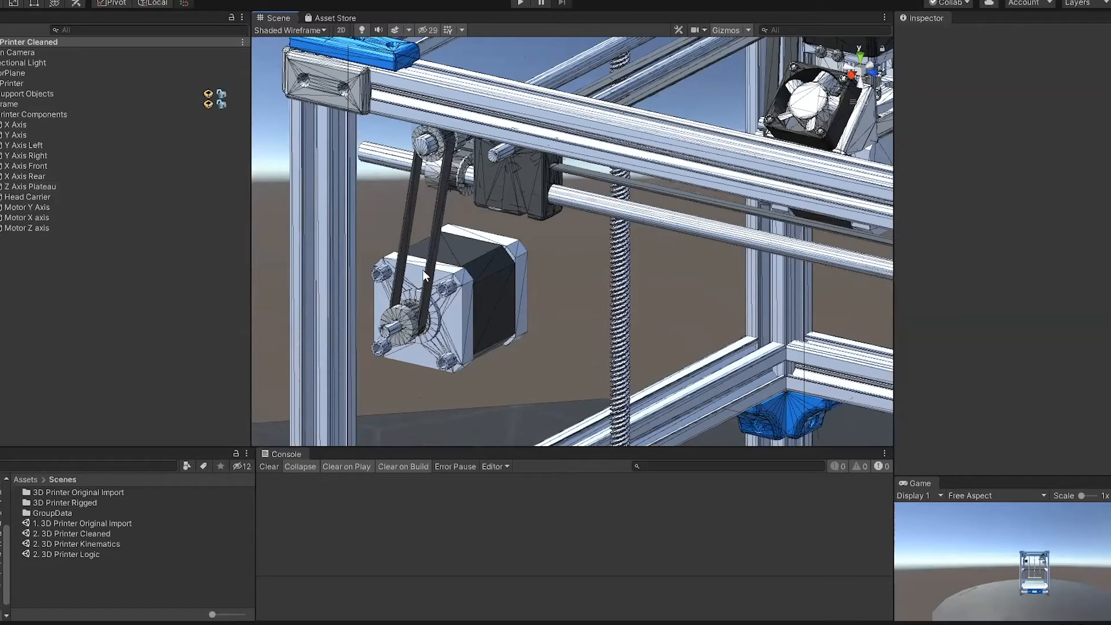
middle_click_drag(567, 264, 494, 351)
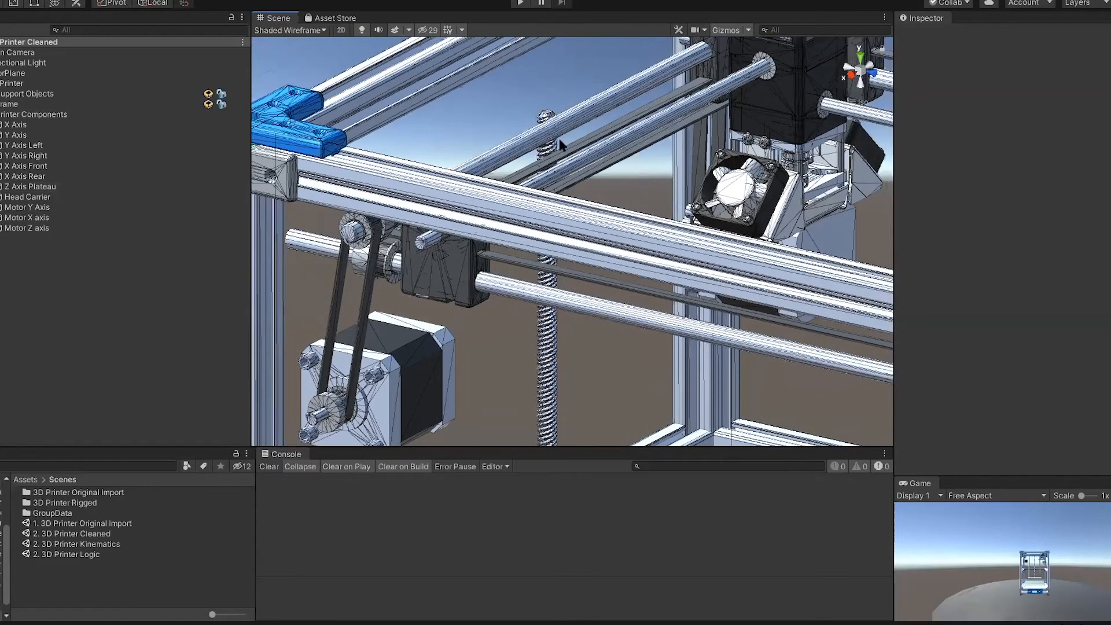
scroll(493, 182, "down", 5)
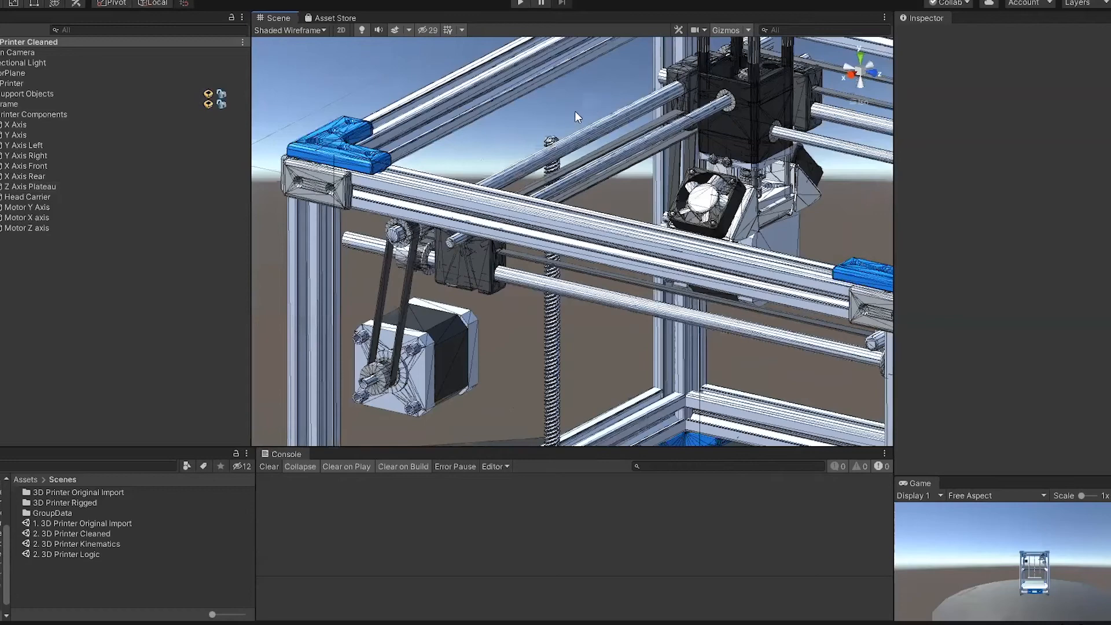
Step: Examine the head carrier and its axis rods from several sides, and return to the motor's pulley
middle_click_drag(574, 113, 545, 139)
right_click_drag(545, 139, 277, 243)
middle_click_drag(498, 289, 282, 153)
right_click_drag(749, 318, 911, 313)
right_click_drag(625, 153, 700, 120)
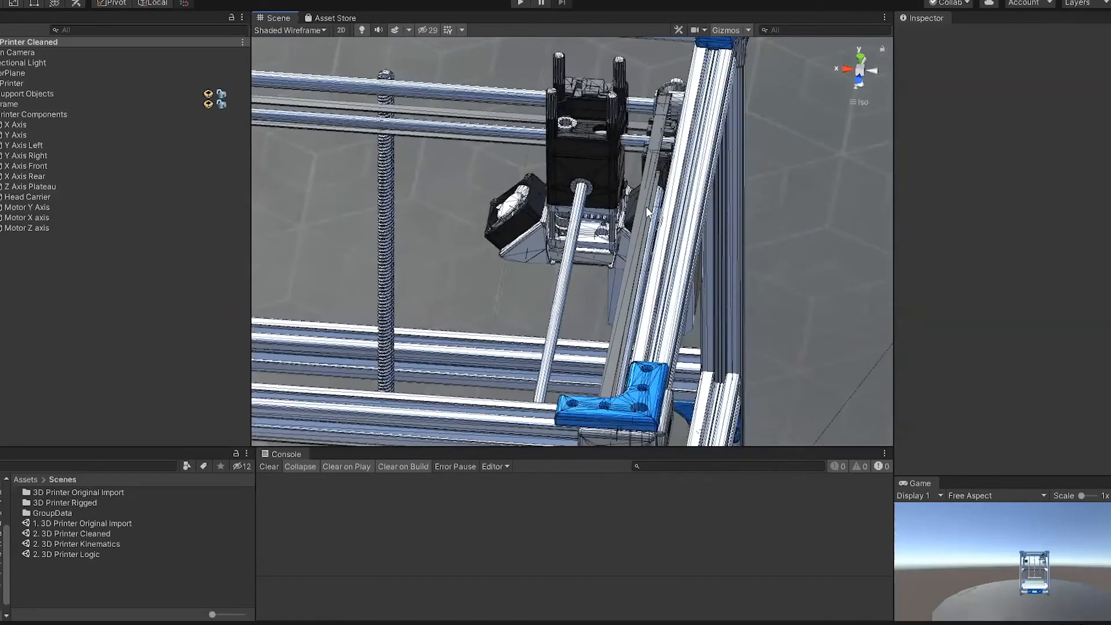
right_click_drag(642, 231, 600, 151)
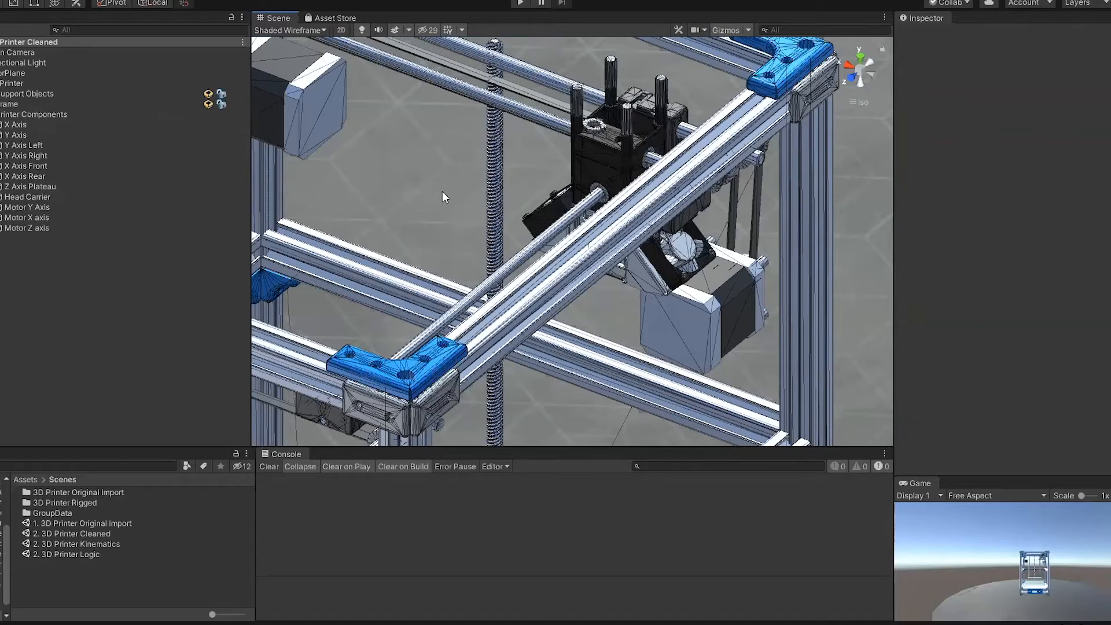
right_click_drag(422, 213, 630, 287)
scroll(629, 287, "down", 3)
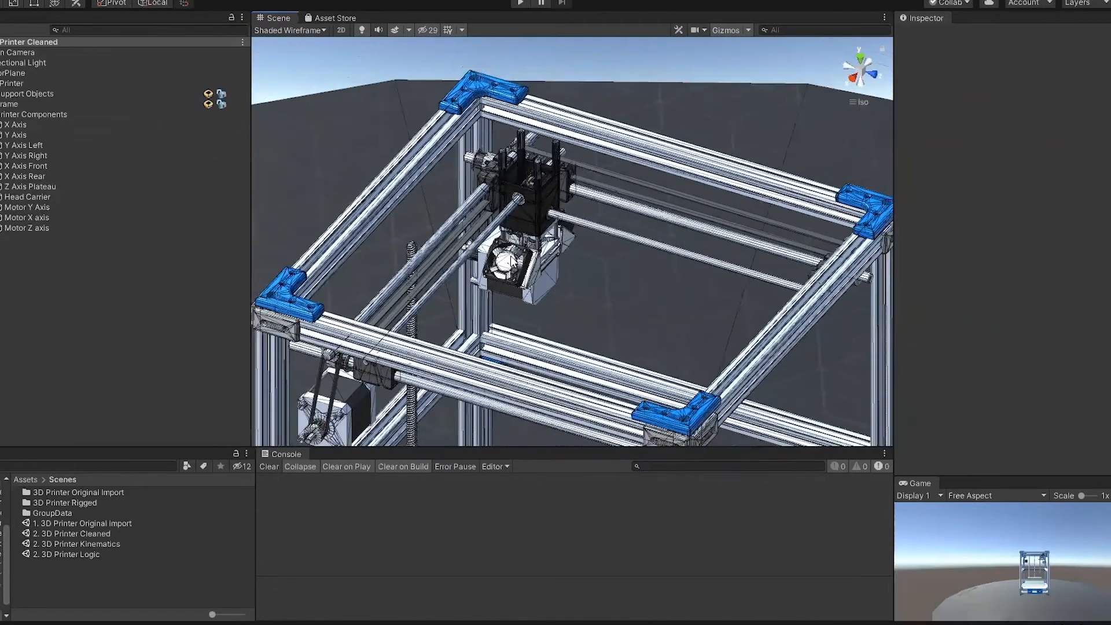
middle_click_drag(334, 278, 558, 77)
scroll(588, 207, "up", 8)
right_click_drag(627, 327, 584, 284)
middle_click_drag(505, 199, 480, 154)
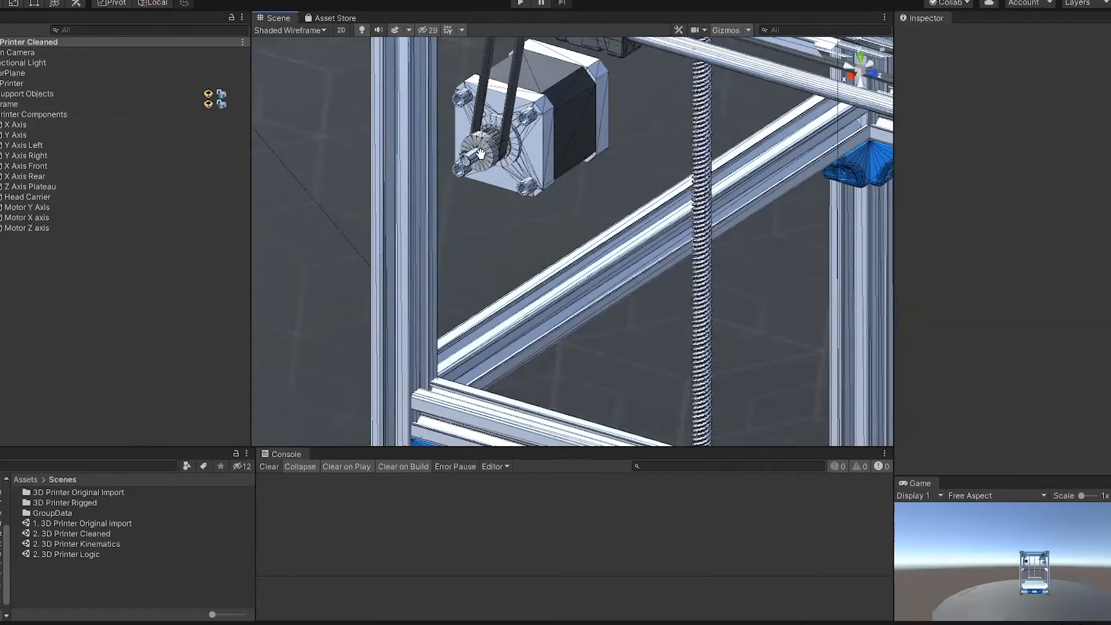
Step: Select the Axis part of Motor X axis and inspect its pulley and shaft up close
middle_click_drag(493, 281, 525, 346)
middle_click_drag(527, 270, 540, 296)
scroll(539, 296, "up", 6)
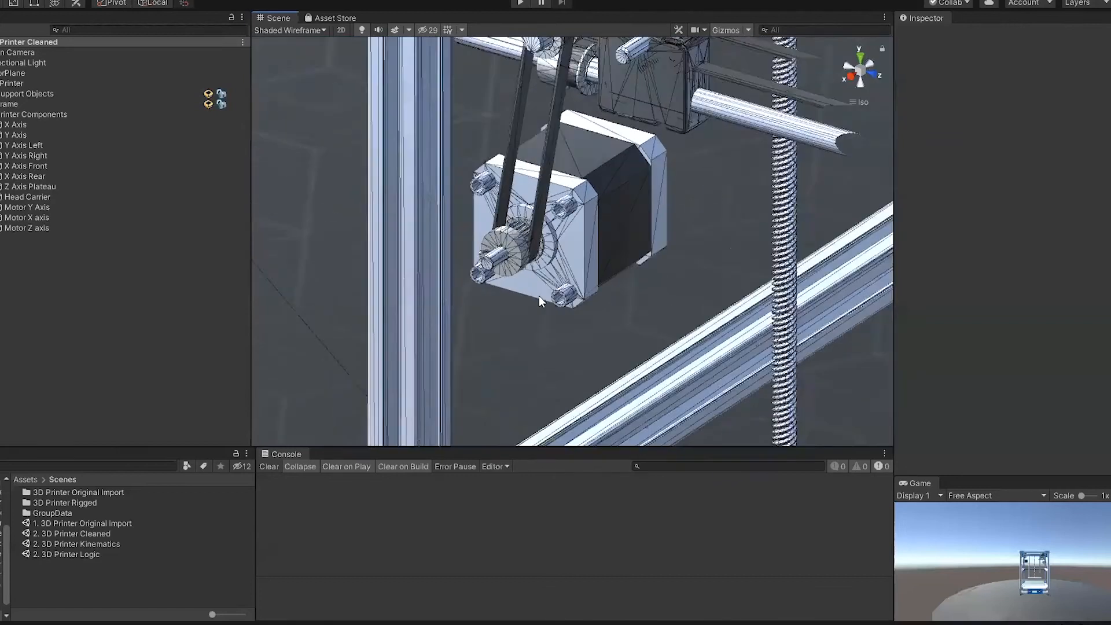
scroll(491, 247, "down", 1)
left_click(489, 238)
scroll(558, 280, "up", 4)
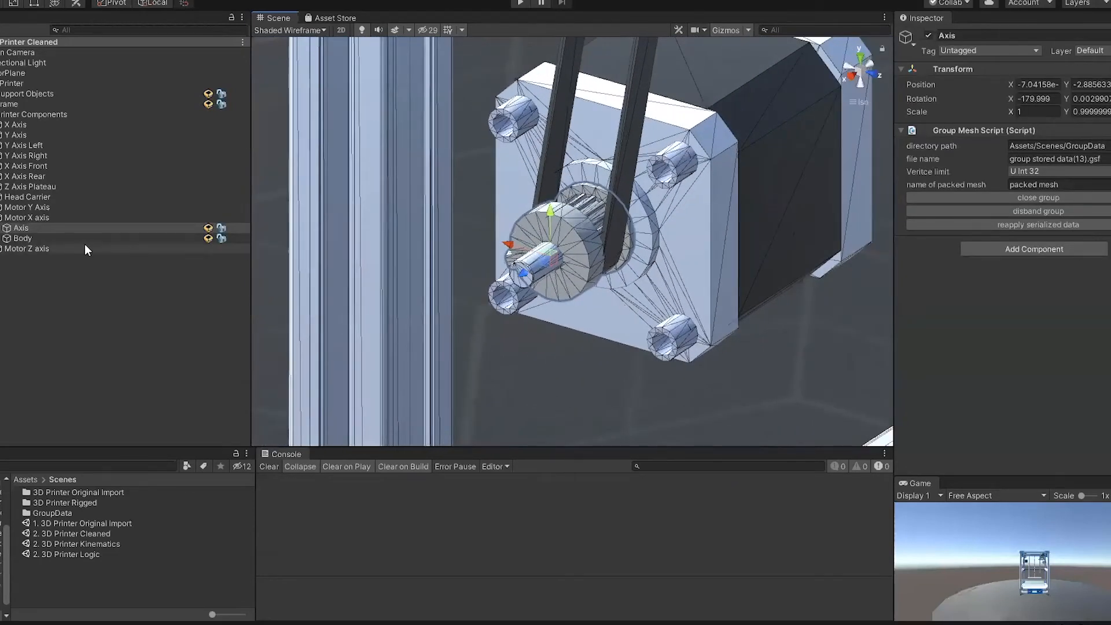
Step: Add a Kinematics Controller to the 3D Printer root object and collapse the Motor X axis group
left_click(34, 83)
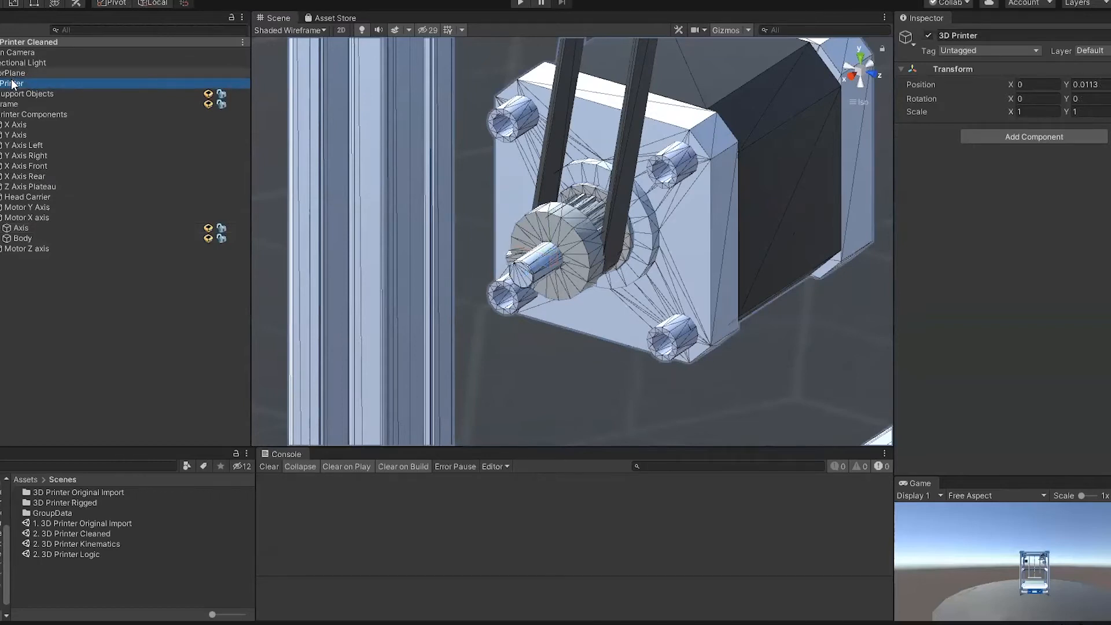
right_click(13, 85)
mouse_move(92, 347)
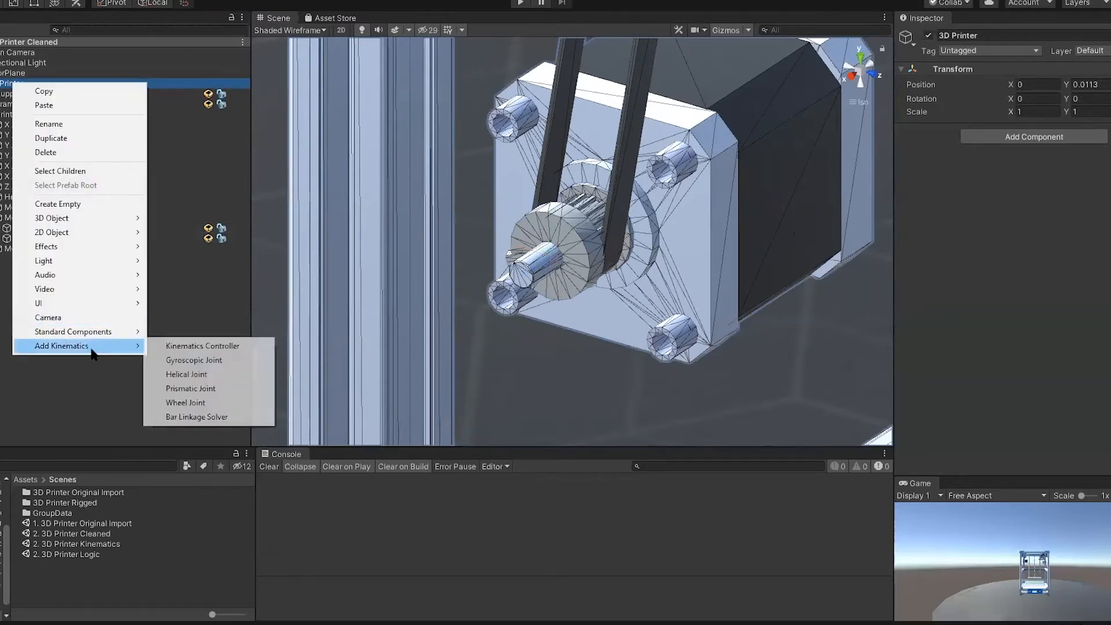
left_click(197, 345)
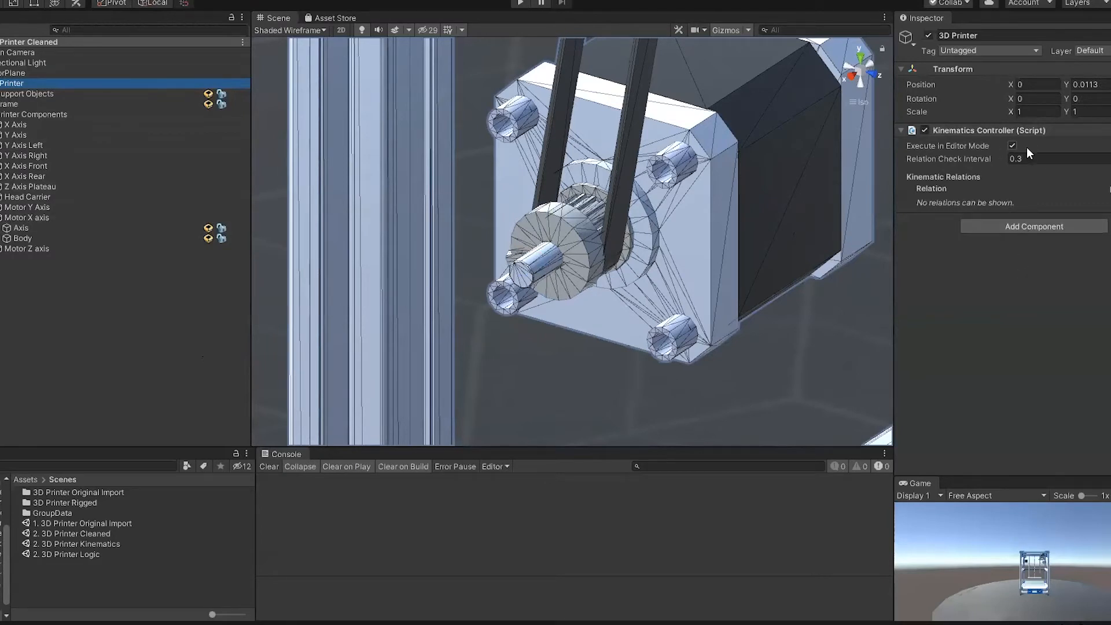
left_click(1001, 235)
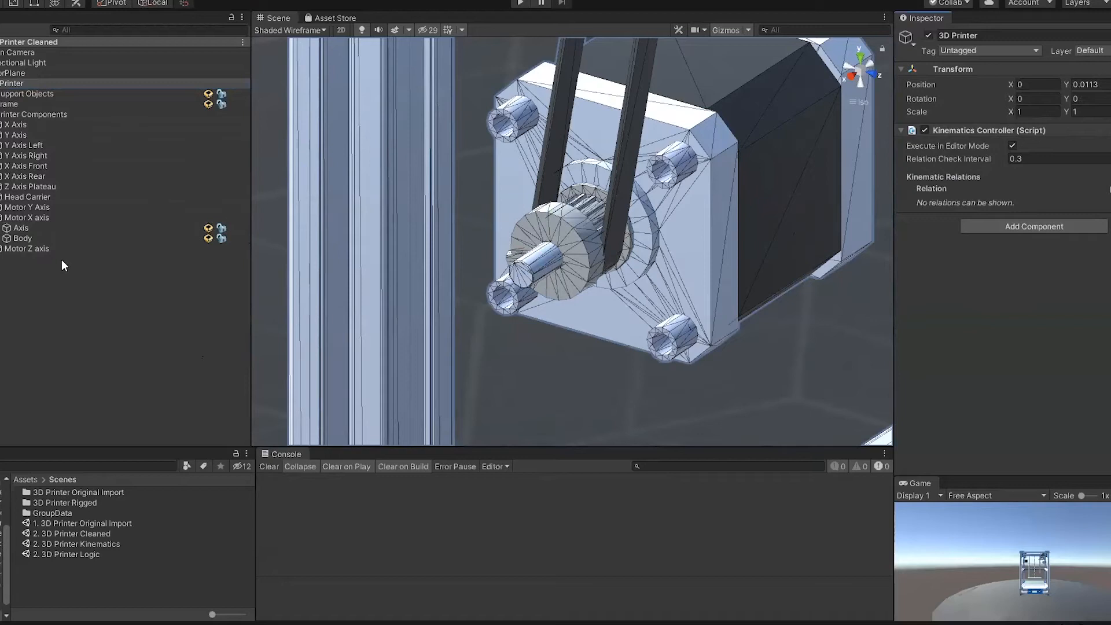
left_click(1, 217)
left_click(1, 218)
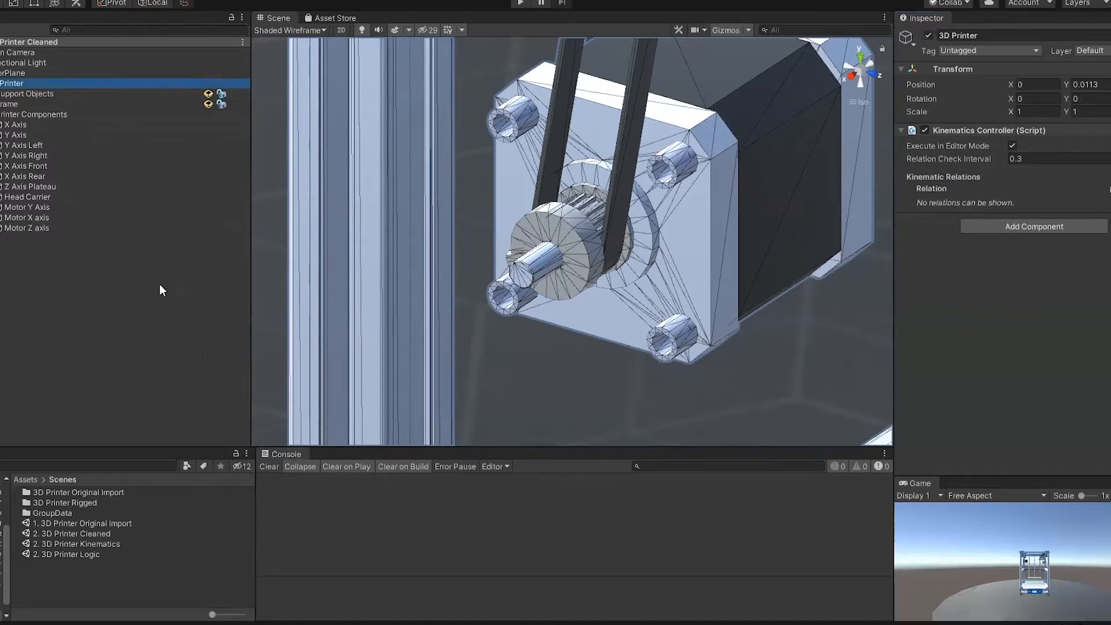
Step: Try rotating the Axis of Motor X axis freely, and undo the rotation
left_click(552, 242)
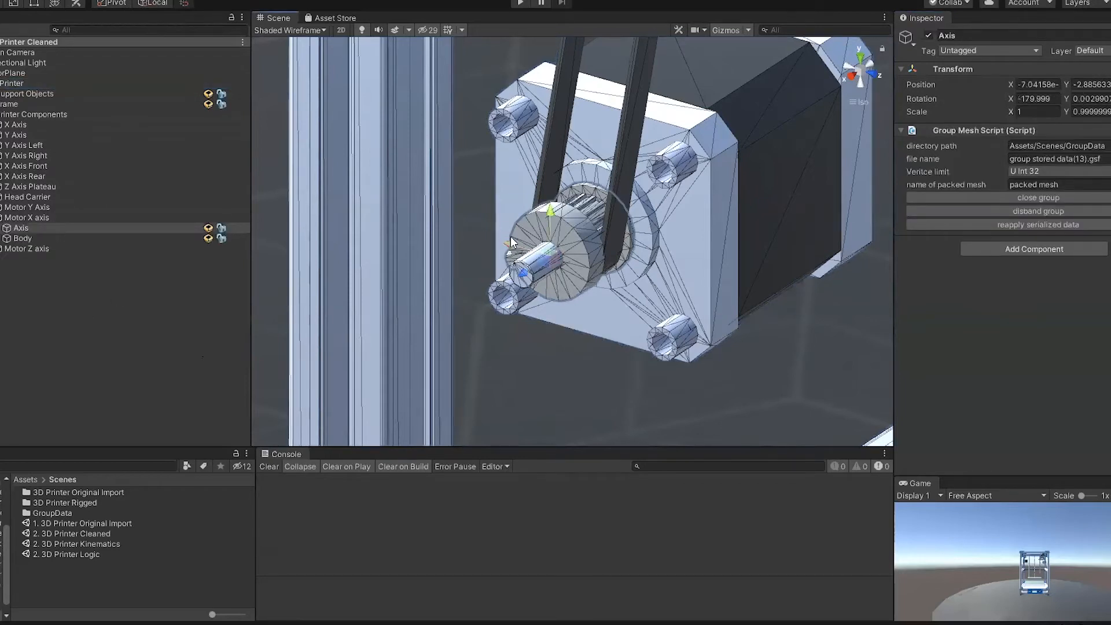
key("e")
left_click_drag(575, 220, 621, 356)
key("ctrl+z")
Step: Add a Wheel Joint to the Axis of Motor X axis and view its rotation disc against the whole printer
right_click(113, 229)
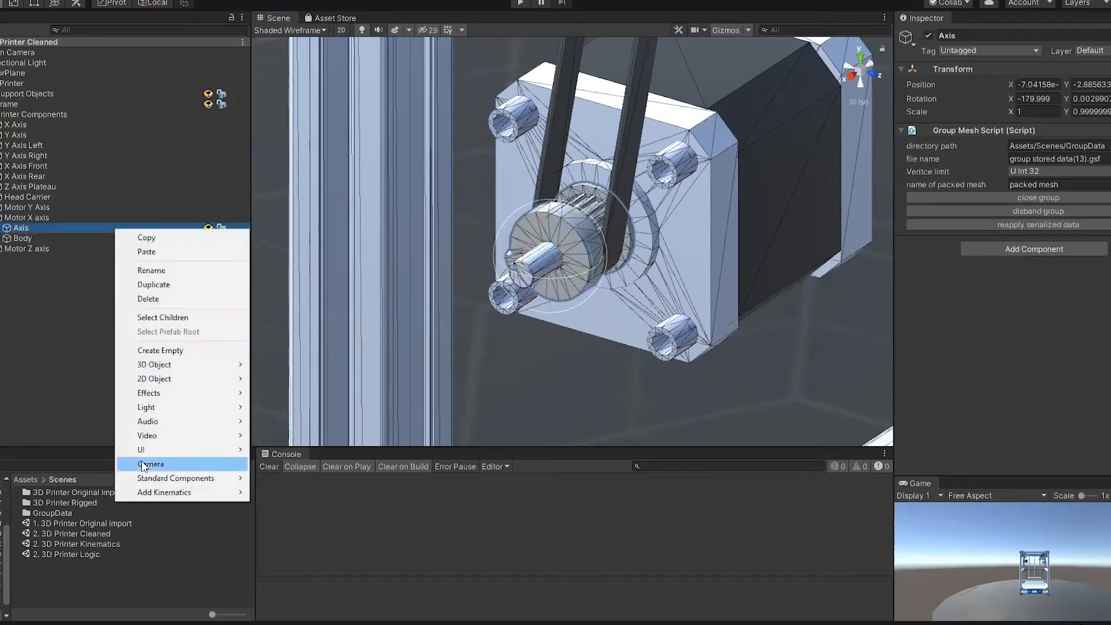
mouse_move(186, 493)
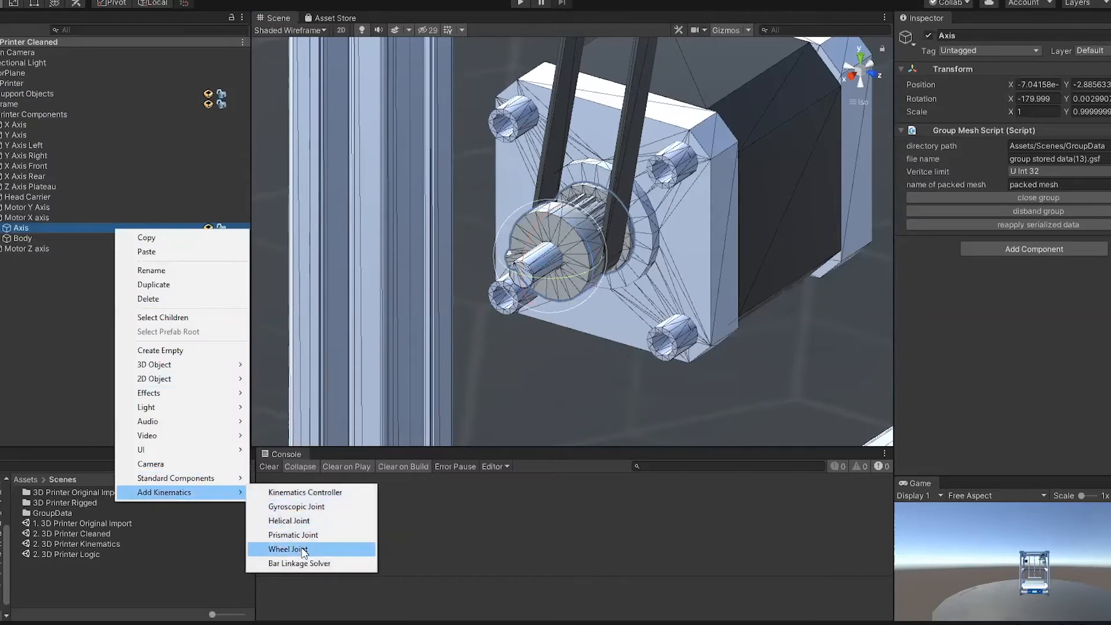
left_click(289, 549)
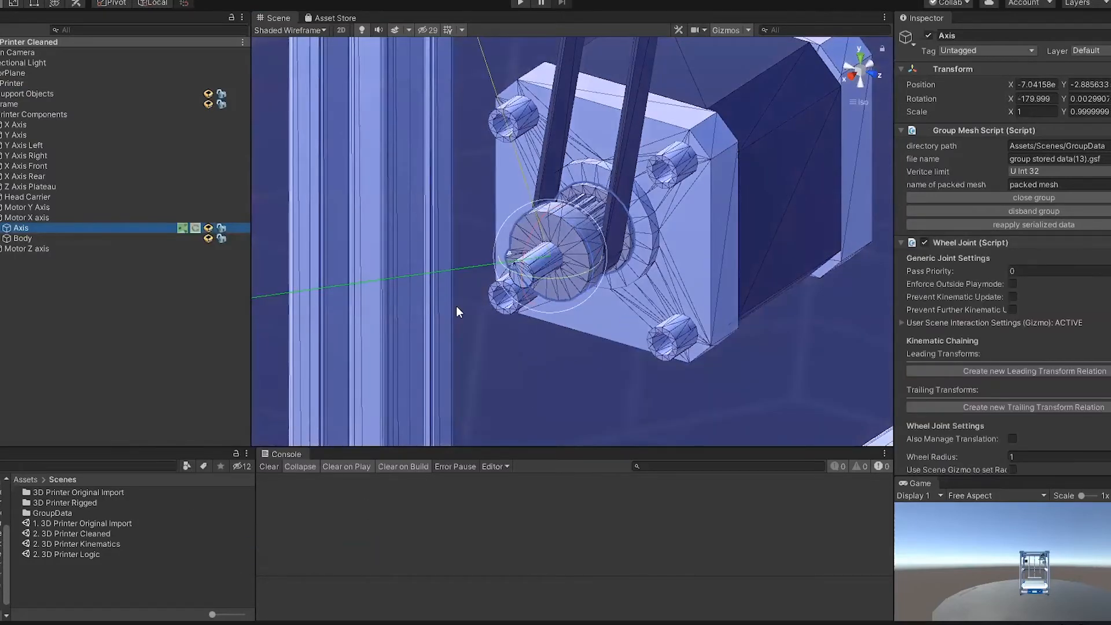
scroll(582, 224, "down", 10)
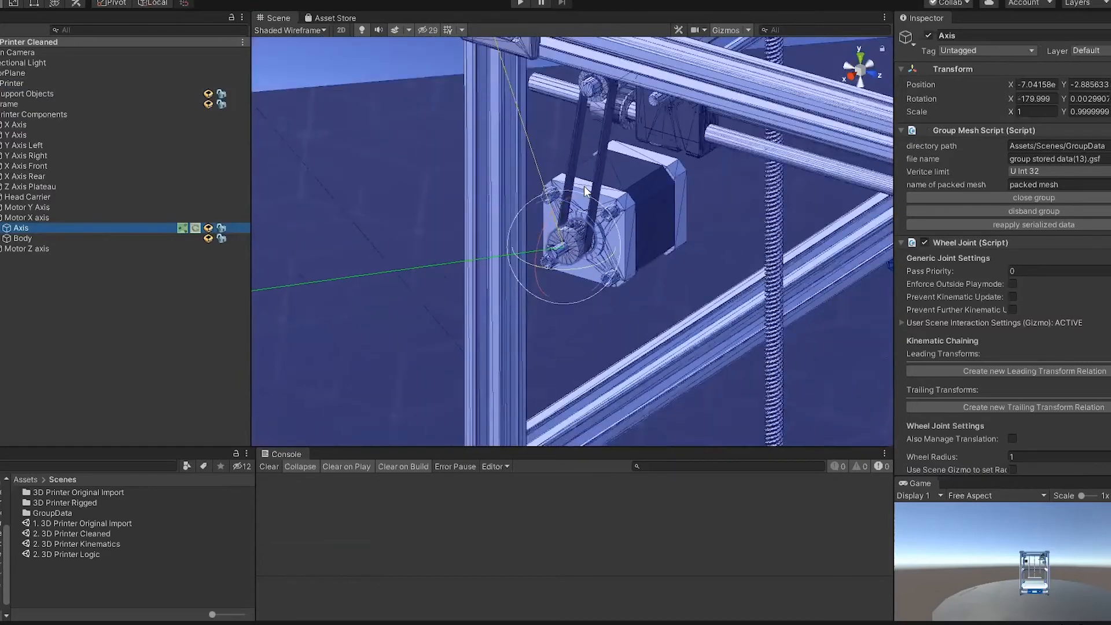
scroll(582, 175, "down", 10)
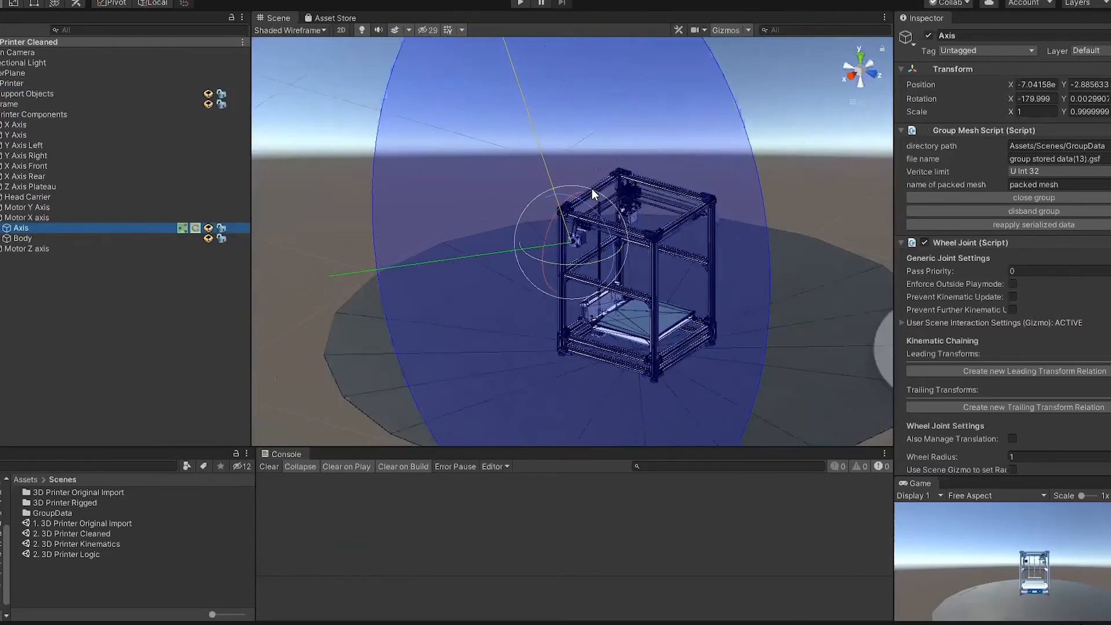
left_click_drag(804, 206, 780, 206, "alt")
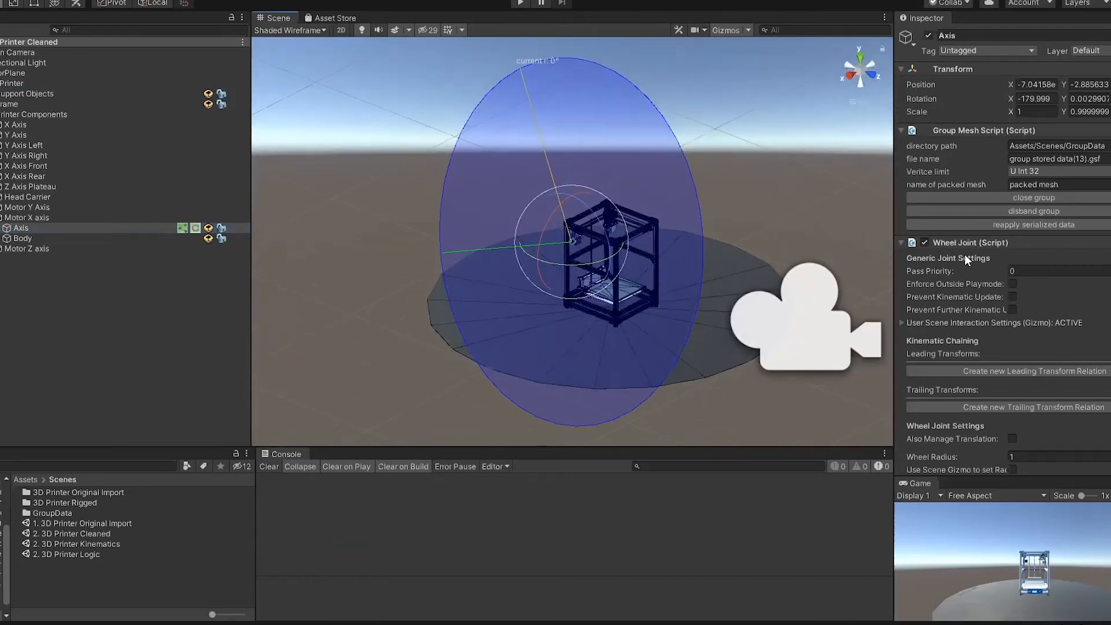
Step: Set the motor axis joint's wheel radius to 0.01 and check the disc against the pulley
scroll(965, 257, "down", 5)
type("0.")
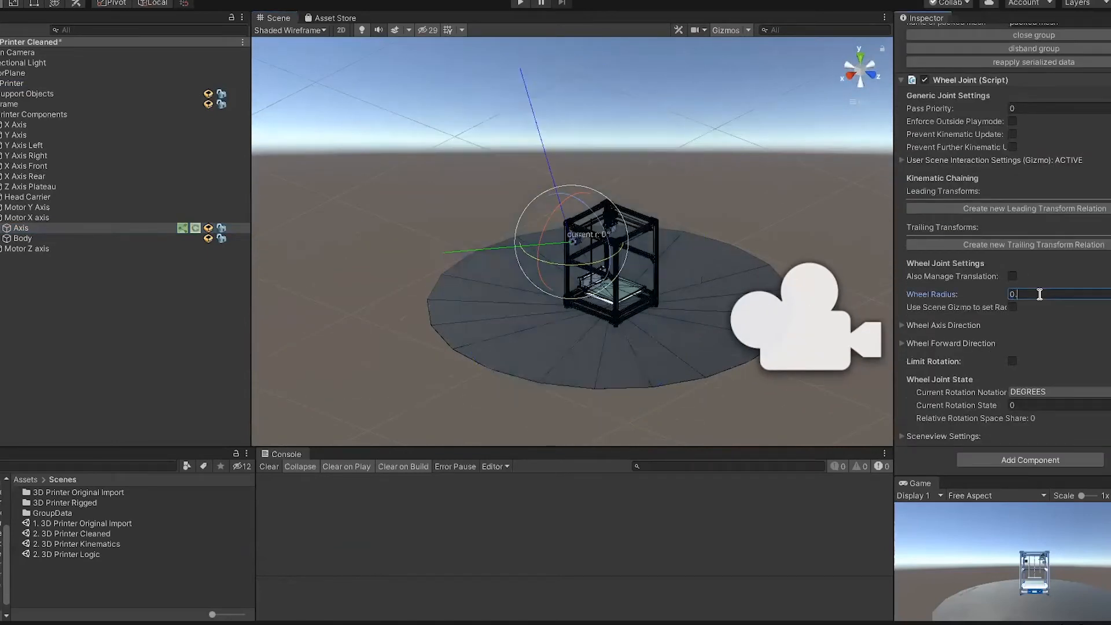
scroll(544, 208, "up", 10)
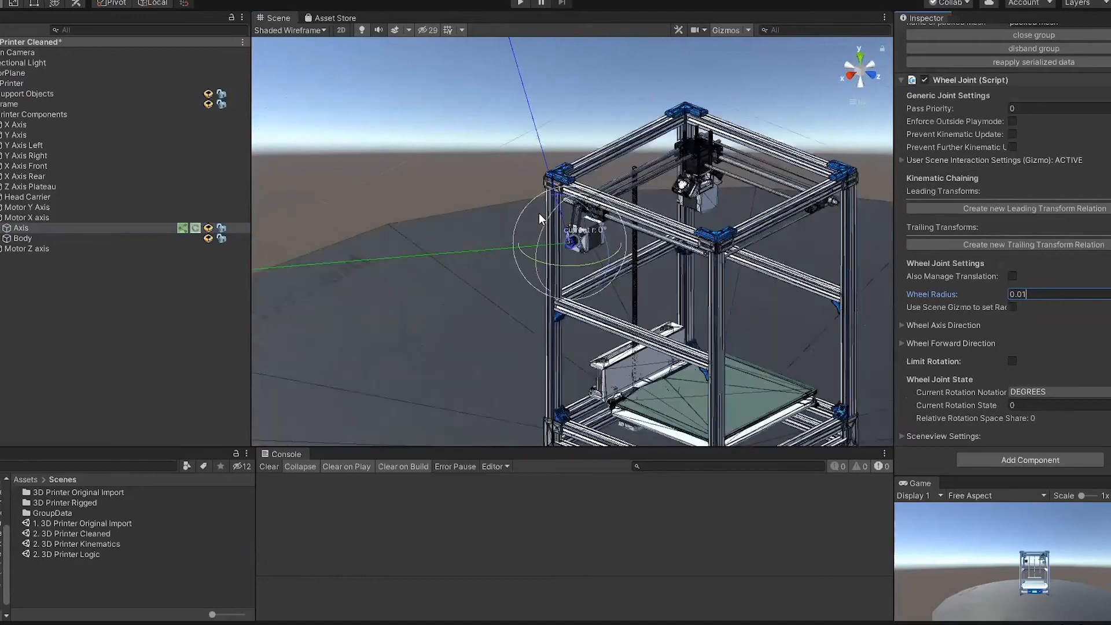
scroll(533, 214, "up", 10)
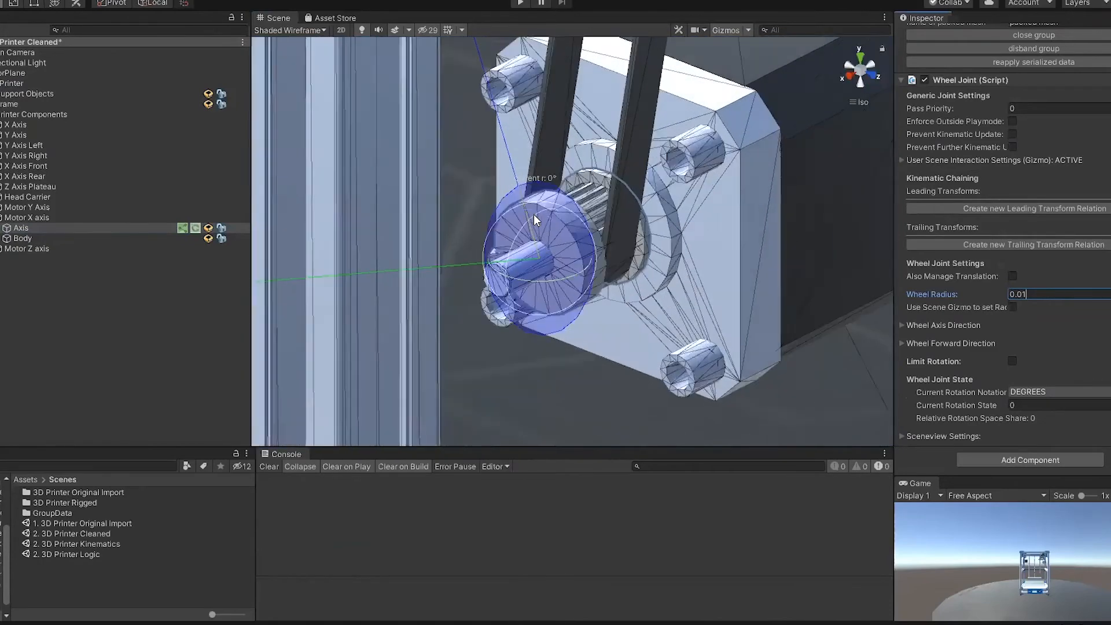
left_click_drag(554, 273, 614, 266, "alt")
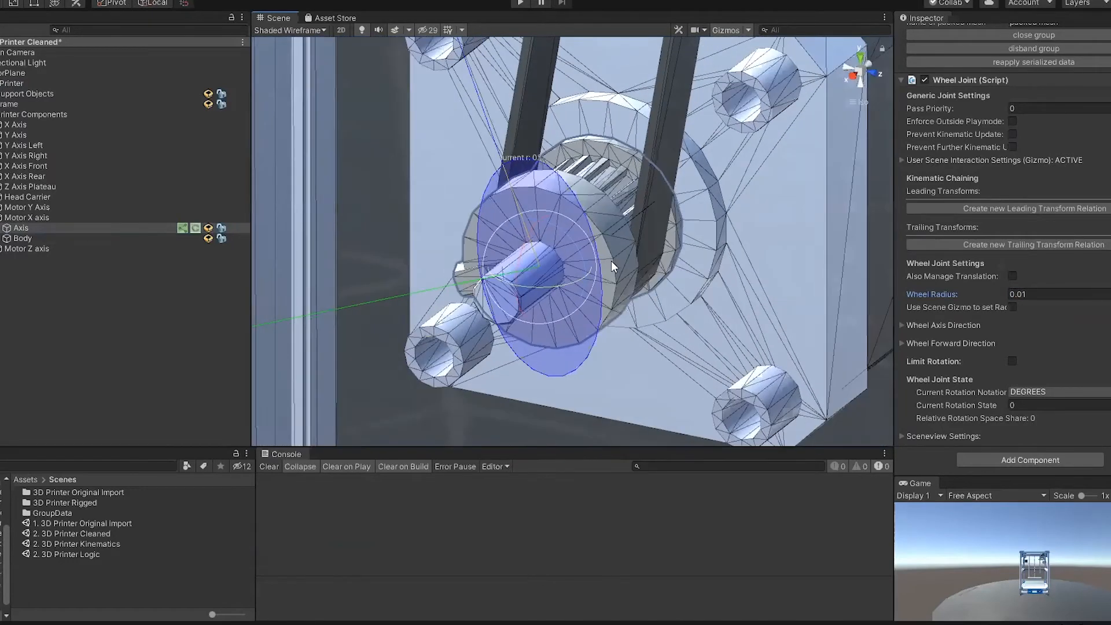
Step: Expand the motor joint's wheel axis and forward direction settings, and set the wheel axis vector to Forward
left_click(946, 343)
left_click(950, 325)
scroll(950, 327, "down", 5)
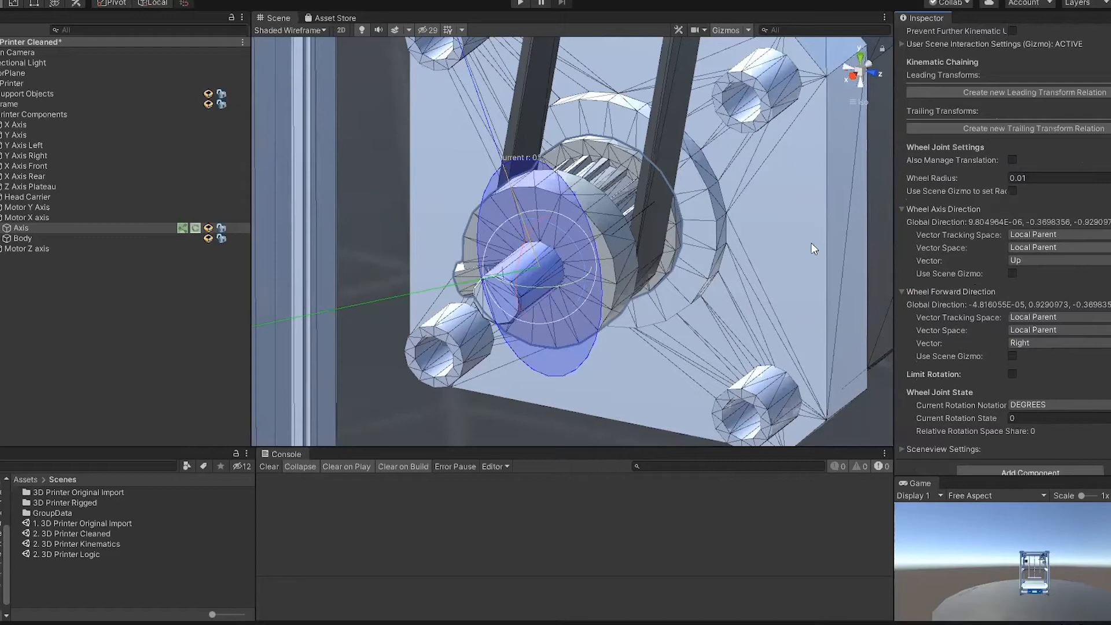
left_click(1042, 261)
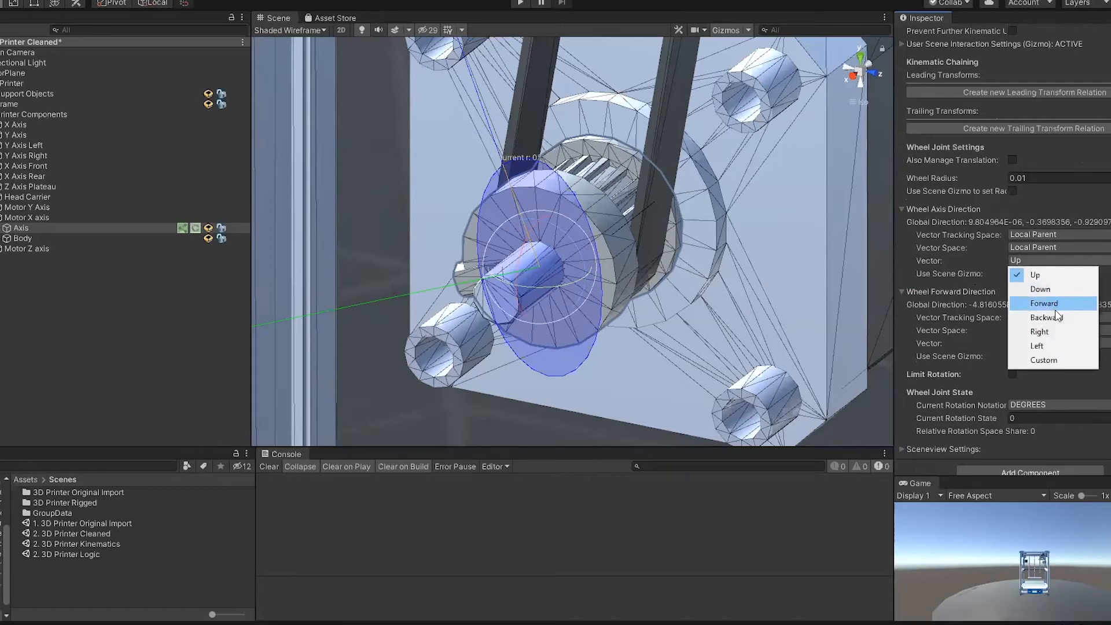
left_click(1046, 304)
right_click_drag(761, 263, 961, 292)
right_click_drag(598, 249, 427, 177)
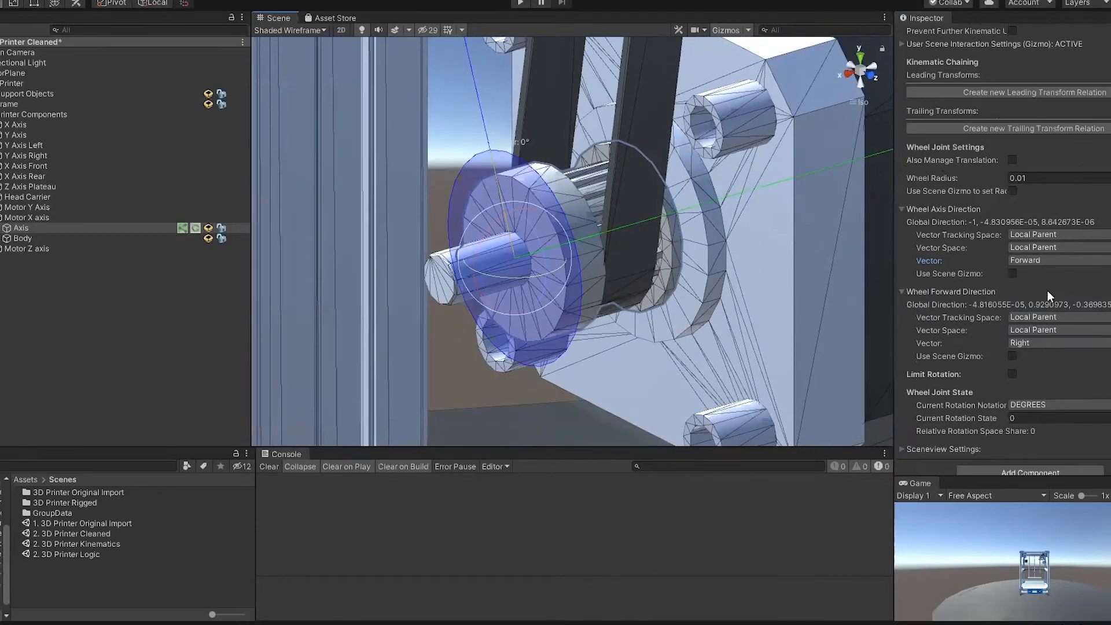
Step: Enable Enforce Outside Playmode for the motor's Wheel Joint and test it by rotating the pulley
scroll(1048, 287, "up", 5)
scroll(1024, 255, "down", 2)
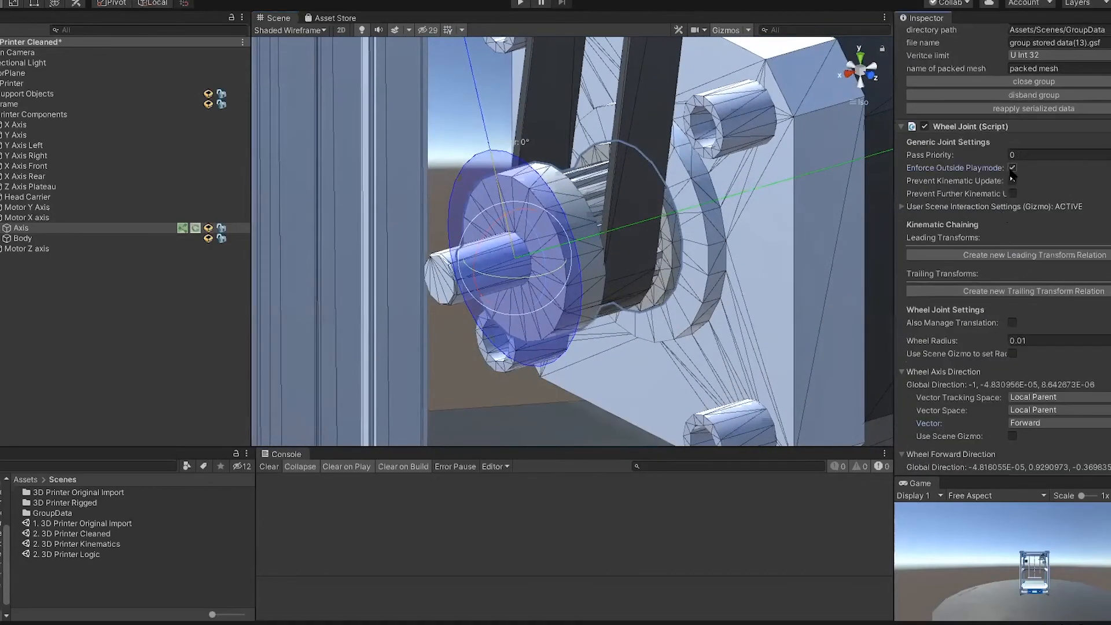
right_click_drag(505, 229, 616, 250)
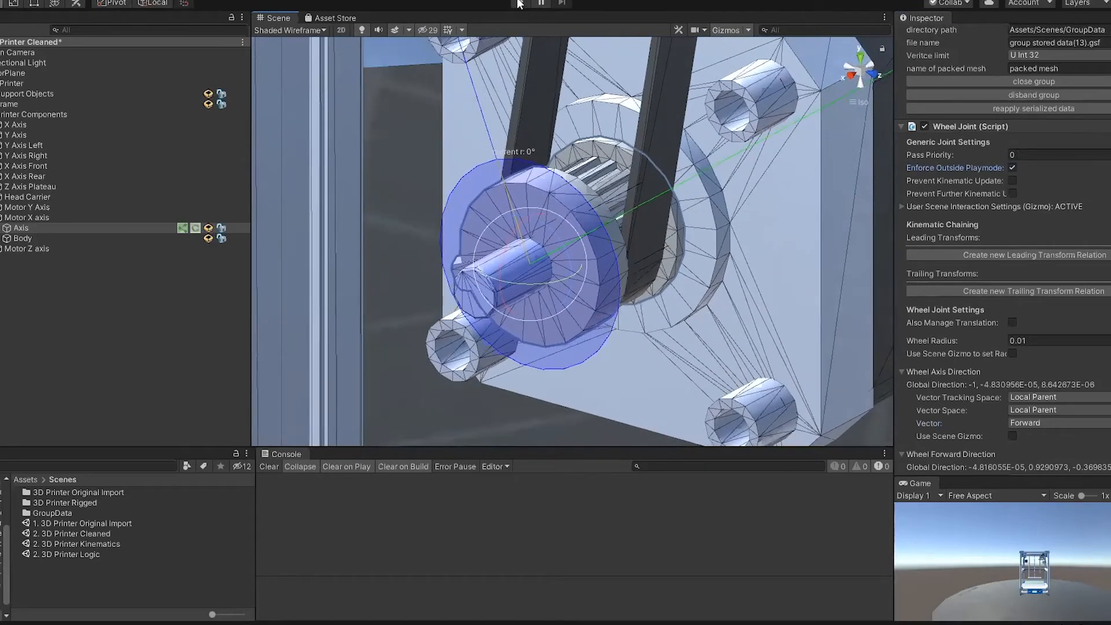
right_click_drag(516, 290, 529, 249)
mouse_move(556, 266)
left_mouse_down()
mouse_move(575, 348)
mouse_move(558, 267)
left_mouse_up()
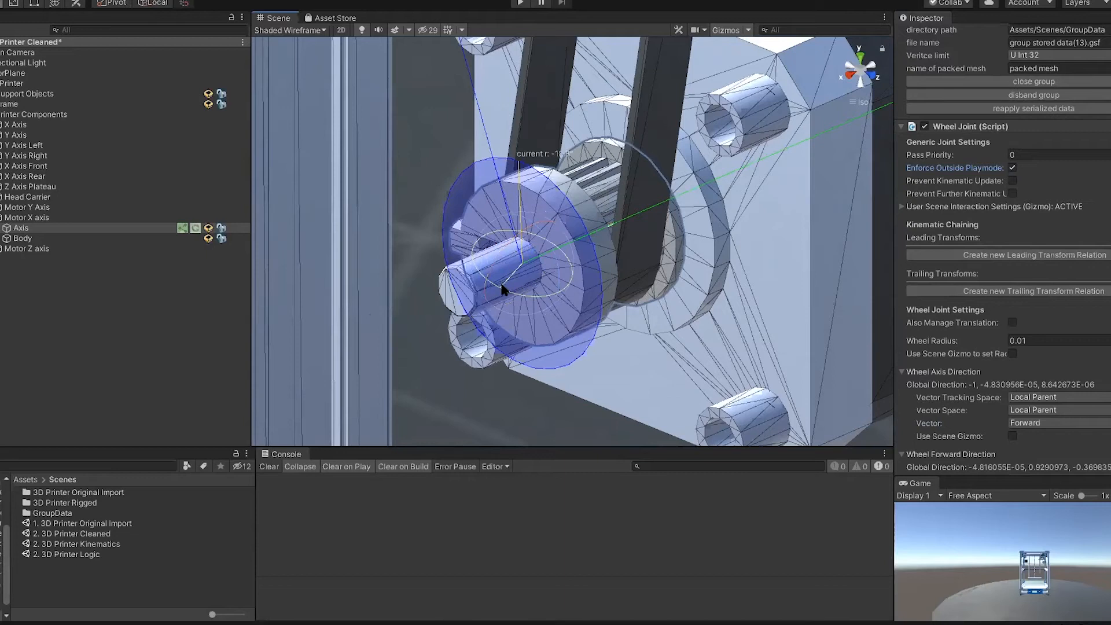
left_click_drag(548, 255, 588, 359)
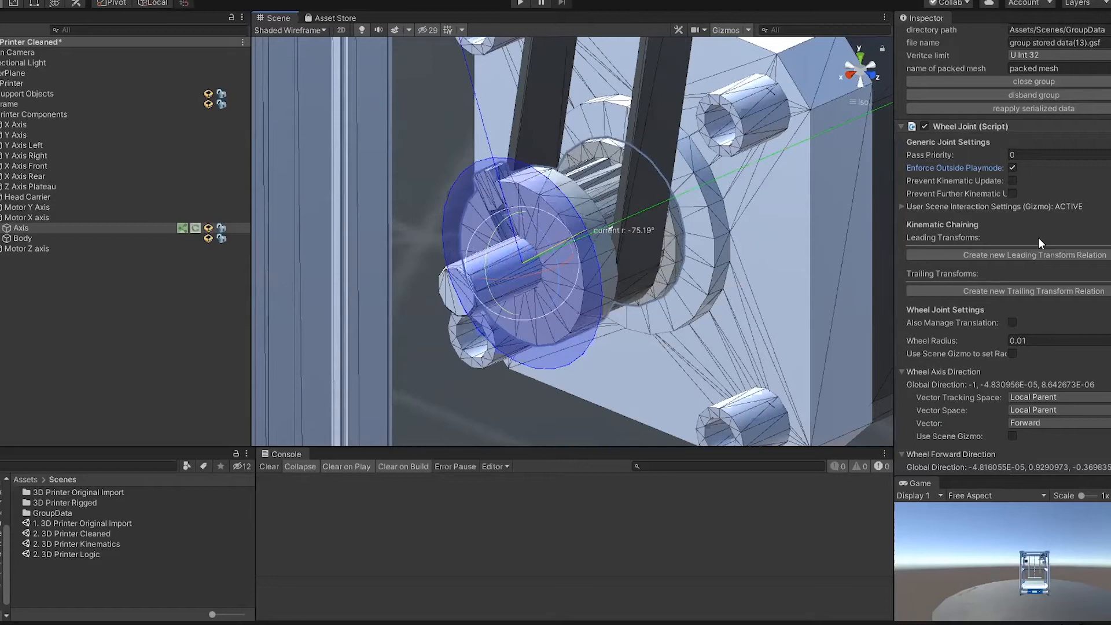
Step: Select the Axis rod of X Axis Rear, driven by the motor's belt, and examine its far end at the frame corner
scroll(685, 173, "down", 10)
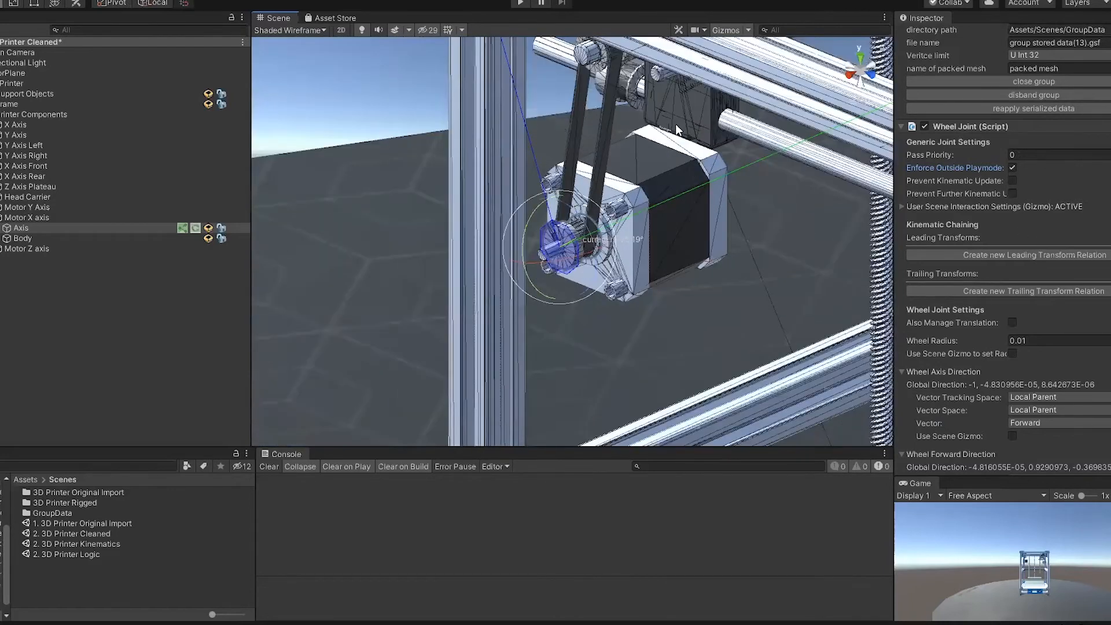
middle_click_drag(384, 112, 299, 239)
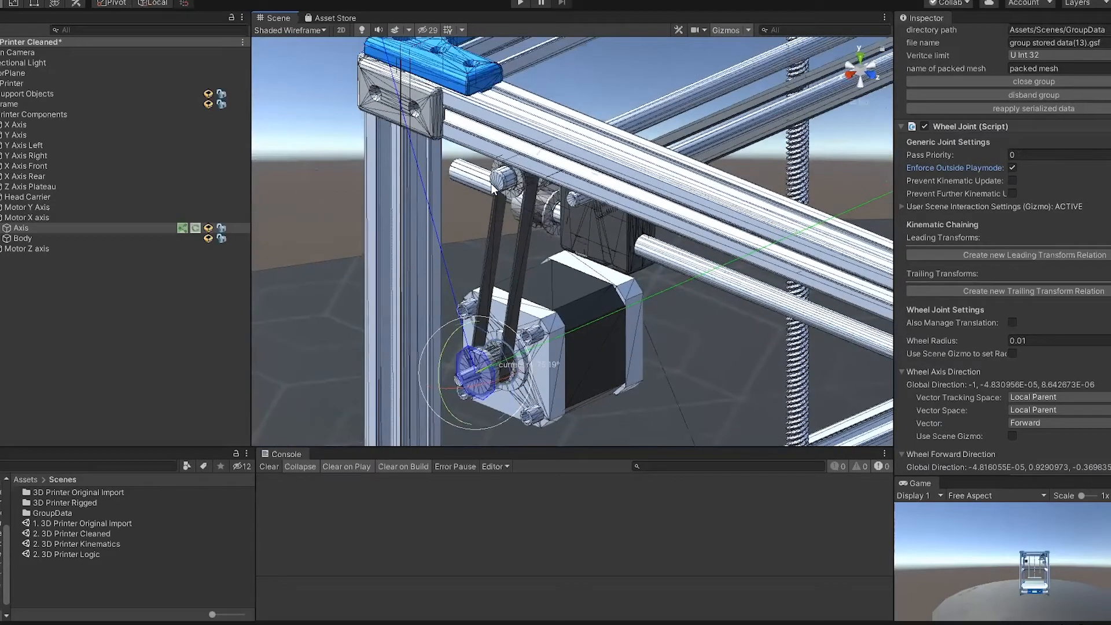
left_click(508, 179)
left_click(732, 120)
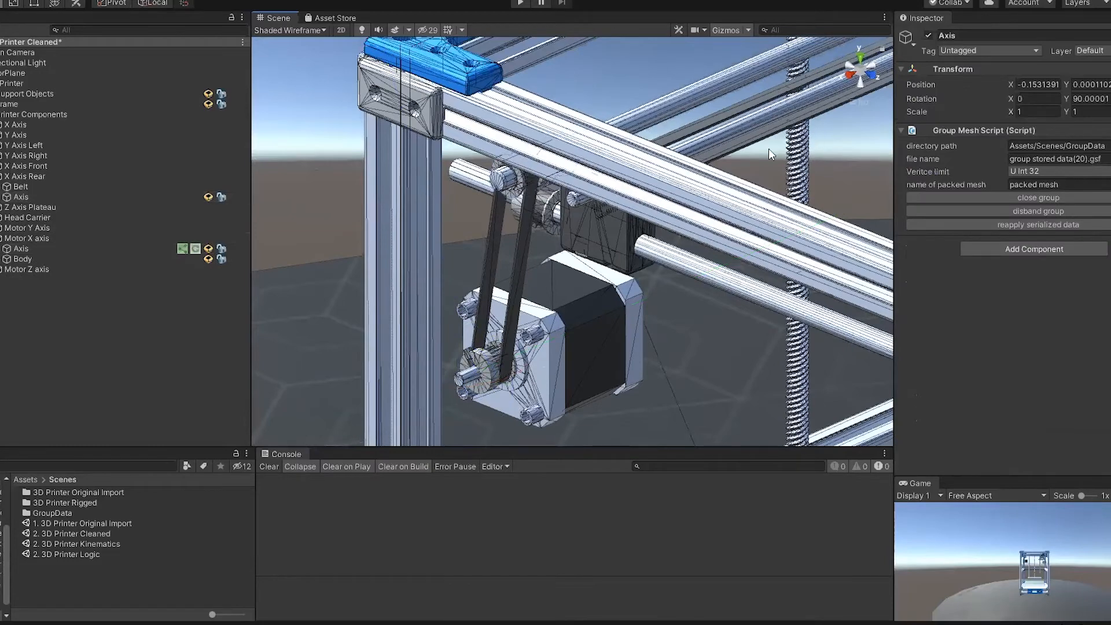
left_click(681, 100)
key("f")
left_click_drag(740, 143, 14, 180, "alt")
scroll(526, 262, "up", 10)
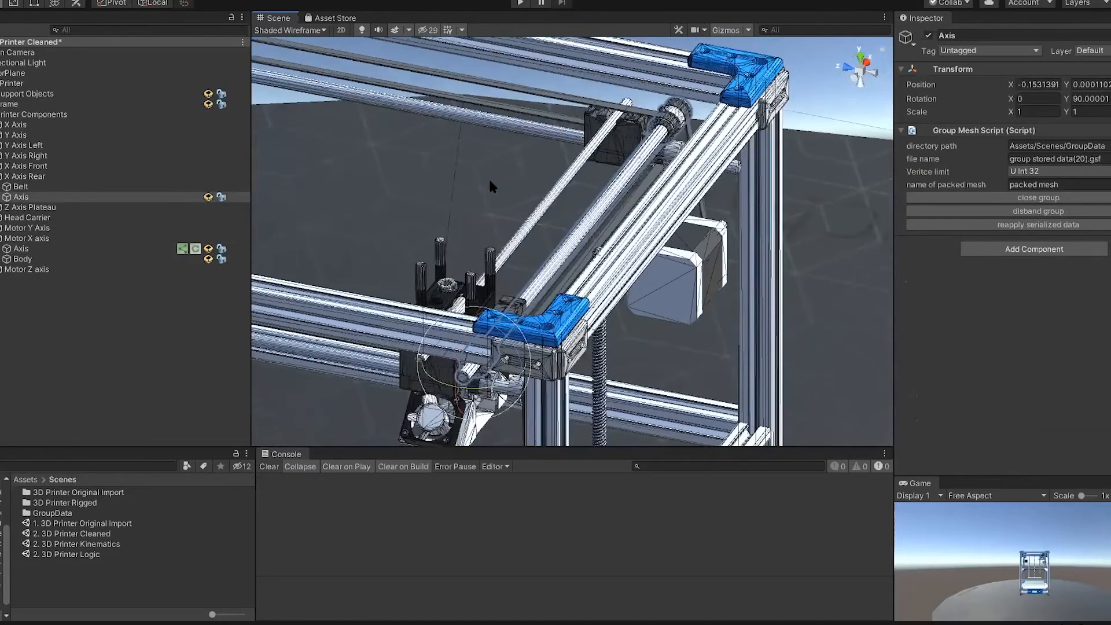
scroll(537, 254, "up", 6)
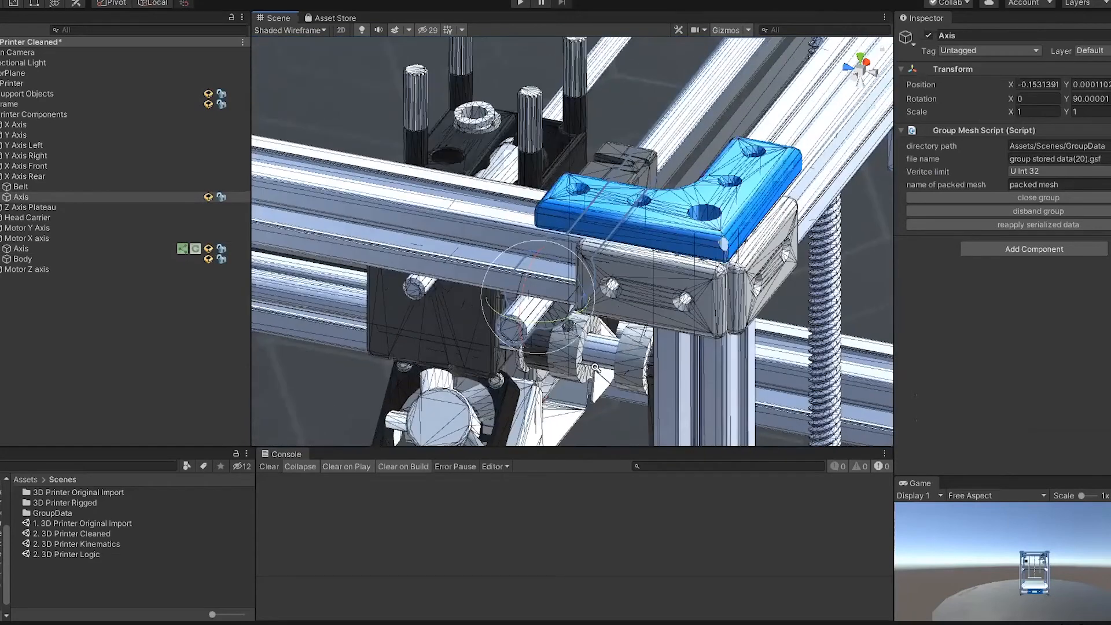
left_click_drag(585, 345, 59, 197, "alt")
Step: Add a Wheel Joint to the Axis of X Axis Rear and set its wheel radius to 0.01
right_click(59, 198)
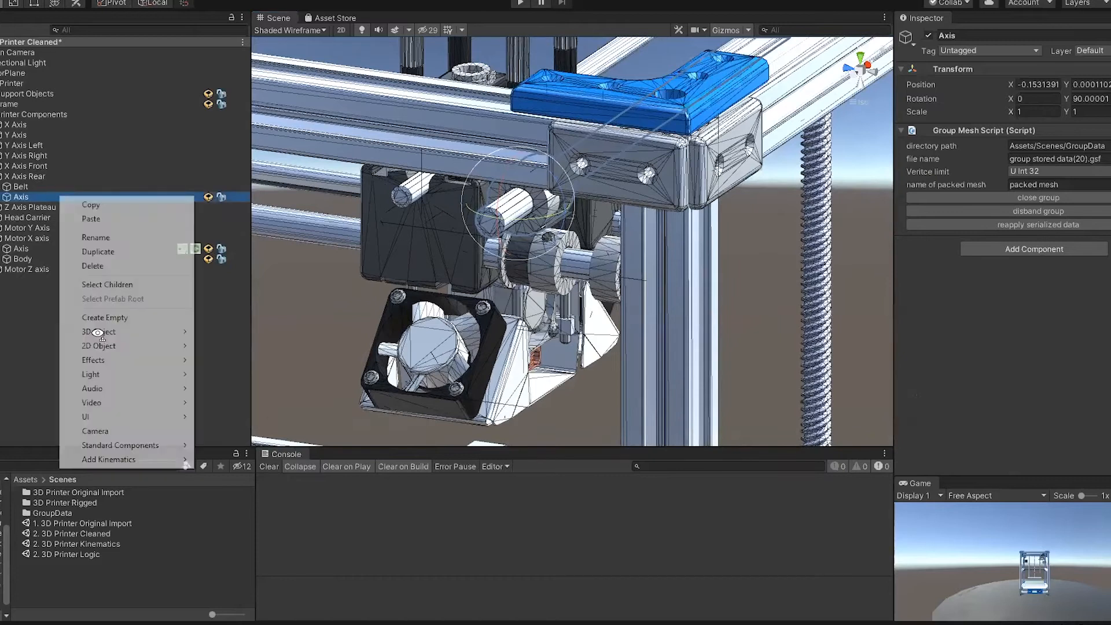
mouse_move(116, 459)
left_click(243, 516)
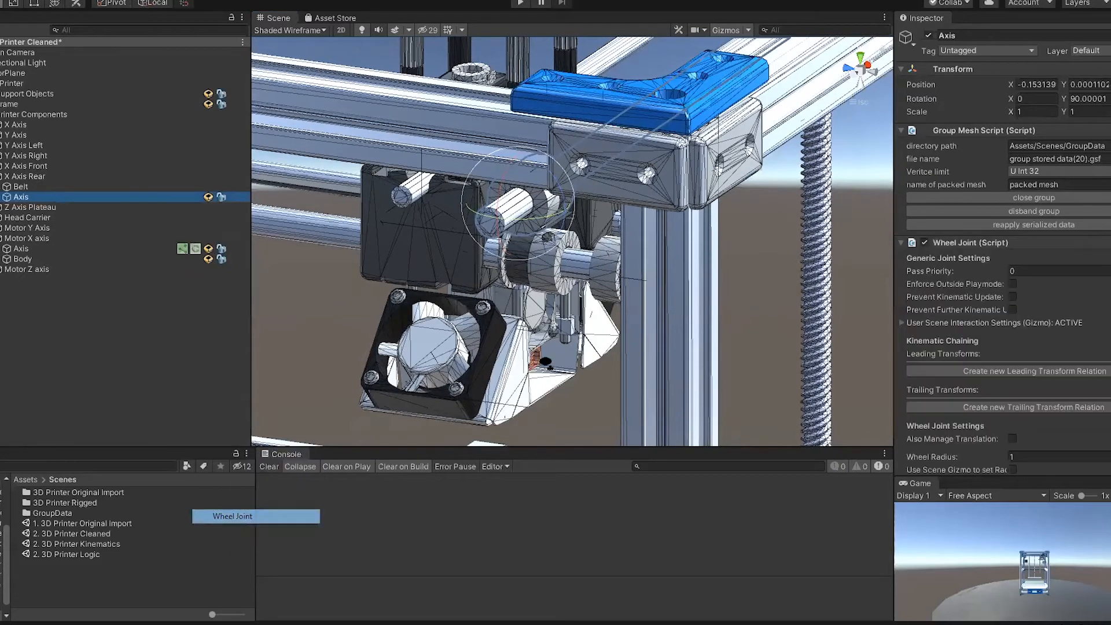
scroll(1058, 313, "down", 3)
left_click(1033, 295)
type("0.01")
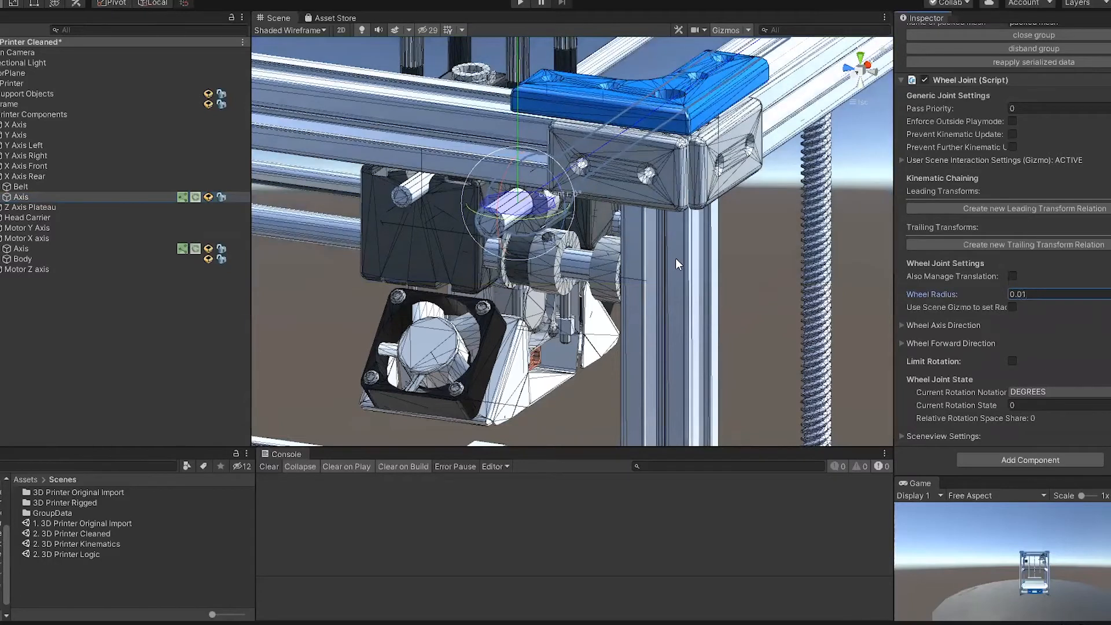
Step: Set the wheel axis direction vector of the X Axis Rear joint to Right so its disc is perpendicular to the rod
scroll(602, 240, "up", 5)
scroll(523, 206, "down", 3)
left_click_drag(671, 256, 655, 273, "alt")
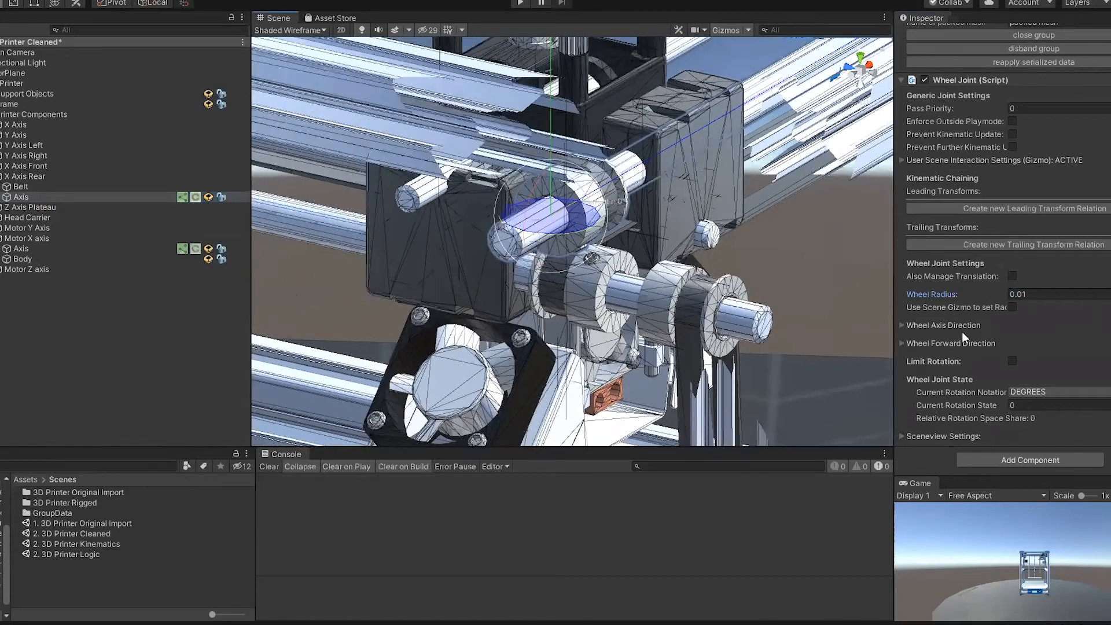
left_click(962, 325)
left_click(962, 325)
left_click(961, 326)
left_click(1049, 375)
left_click(1035, 422)
left_click_drag(685, 238, 712, 258, "alt")
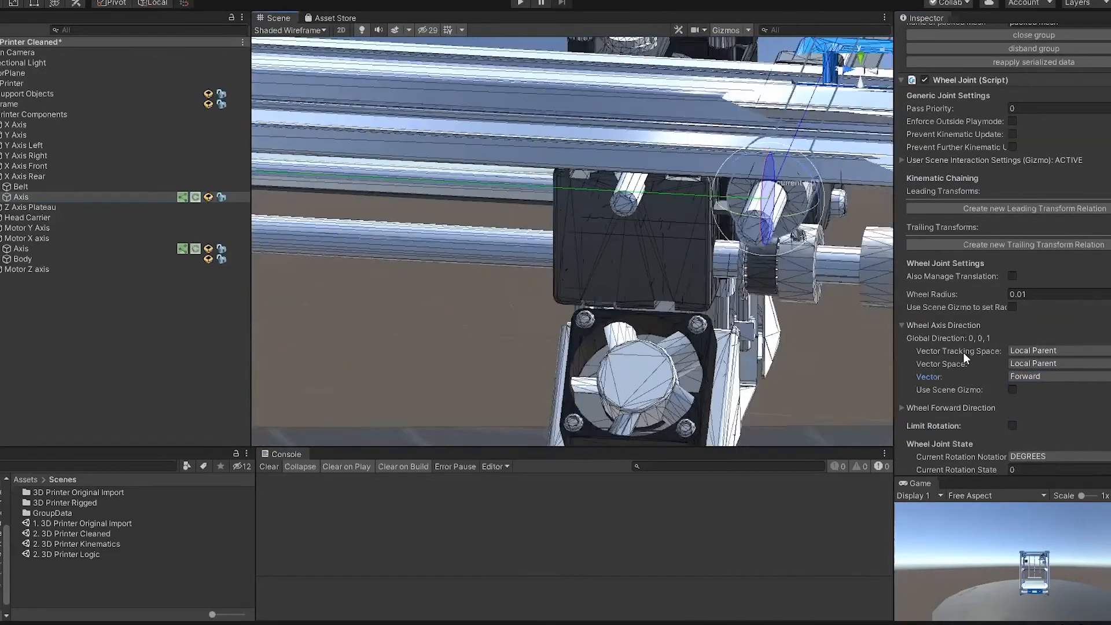
left_click(1038, 376)
left_click(1039, 447)
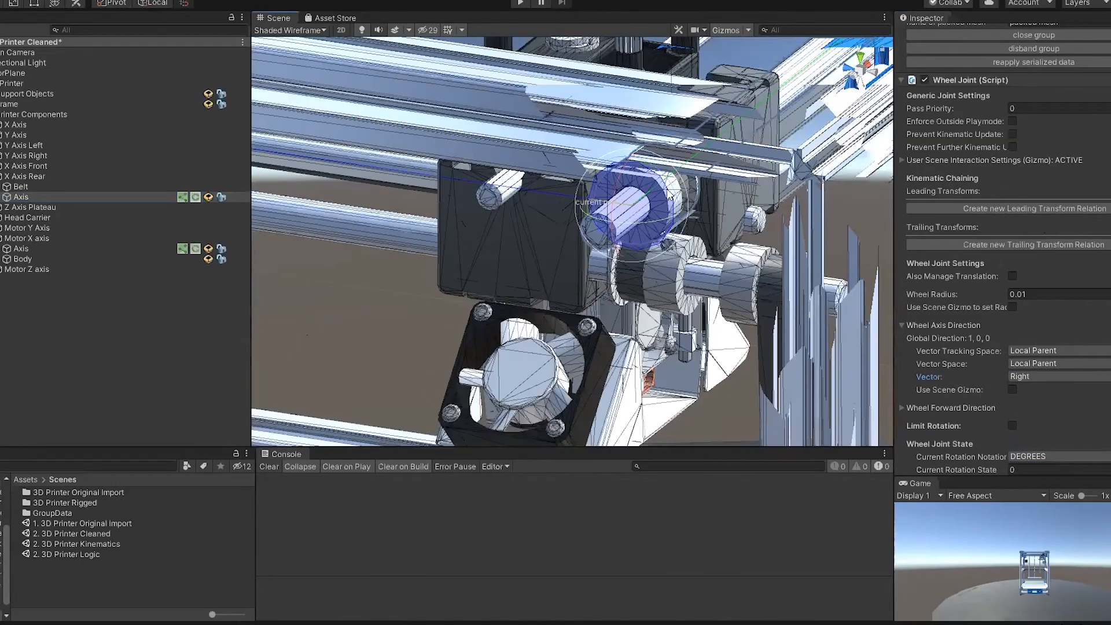
Step: Enable Enforce Outside Playmode for the X Axis Rear Wheel Joint and test it by rotating the rod
left_click_drag(676, 244, 605, 251)
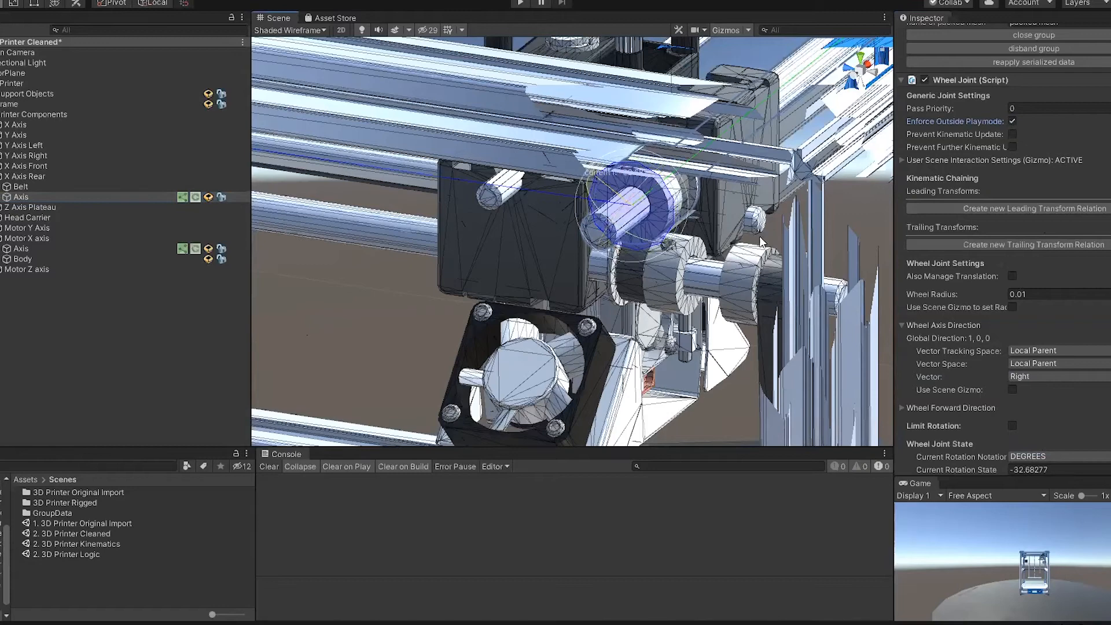
scroll(745, 194, "down", 10)
scroll(696, 264, "down", 4)
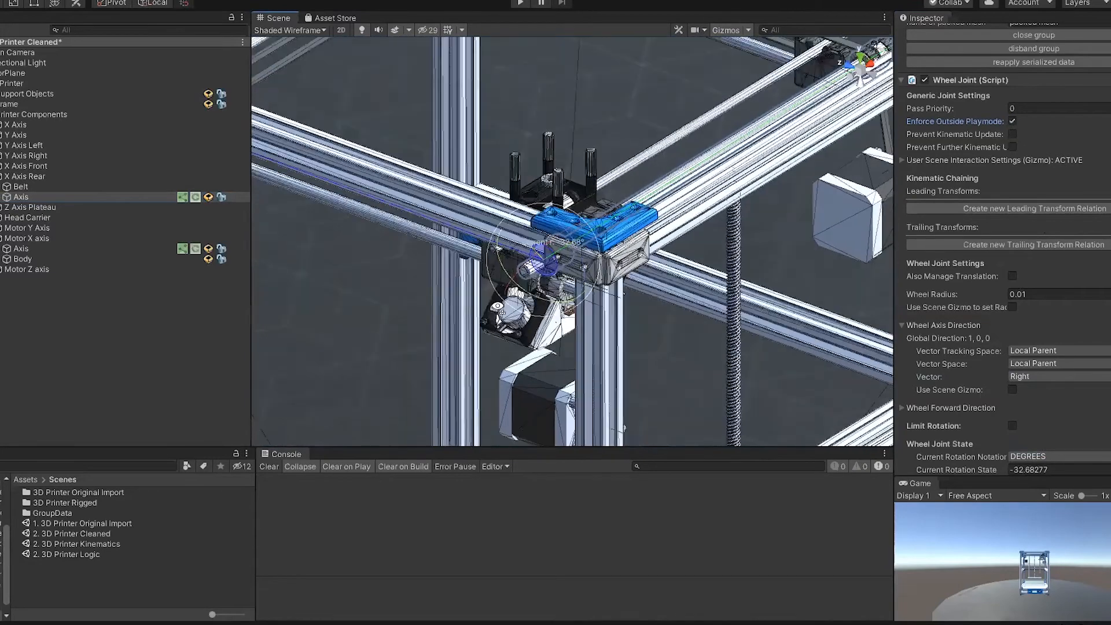
Step: Examine the belt connection between the X axis motor's pulley and the X Axis Rear rod
right_click_drag(697, 264, 506, 310)
left_click_drag(506, 310, 541, 131, "alt")
middle_click_drag(470, 352, 562, 227)
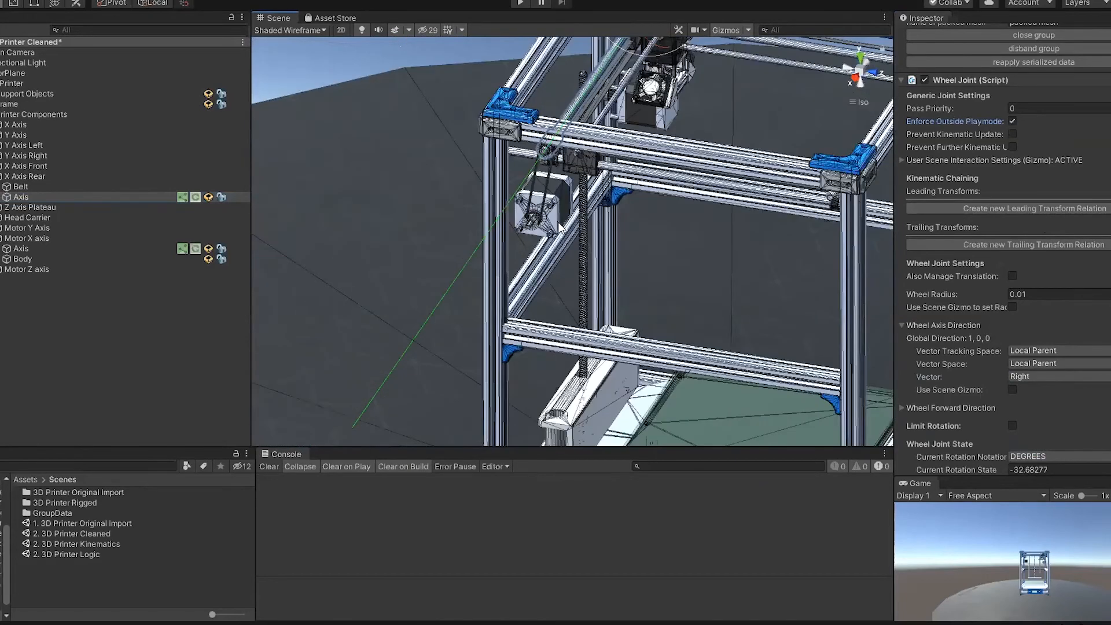
scroll(566, 233, "up", 2)
scroll(504, 225, "up", 4)
middle_click_drag(534, 363, 530, 389)
left_click_drag(529, 389, 534, 248, "alt")
middle_click_drag(431, 218, 470, 421)
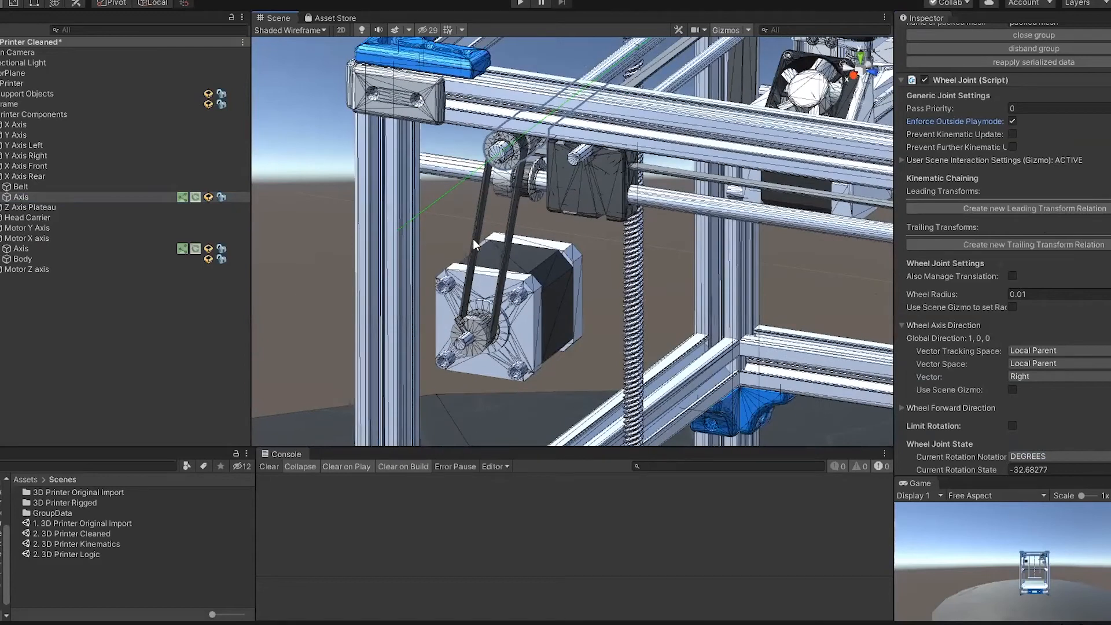
left_click_drag(601, 299, 659, 254, "alt")
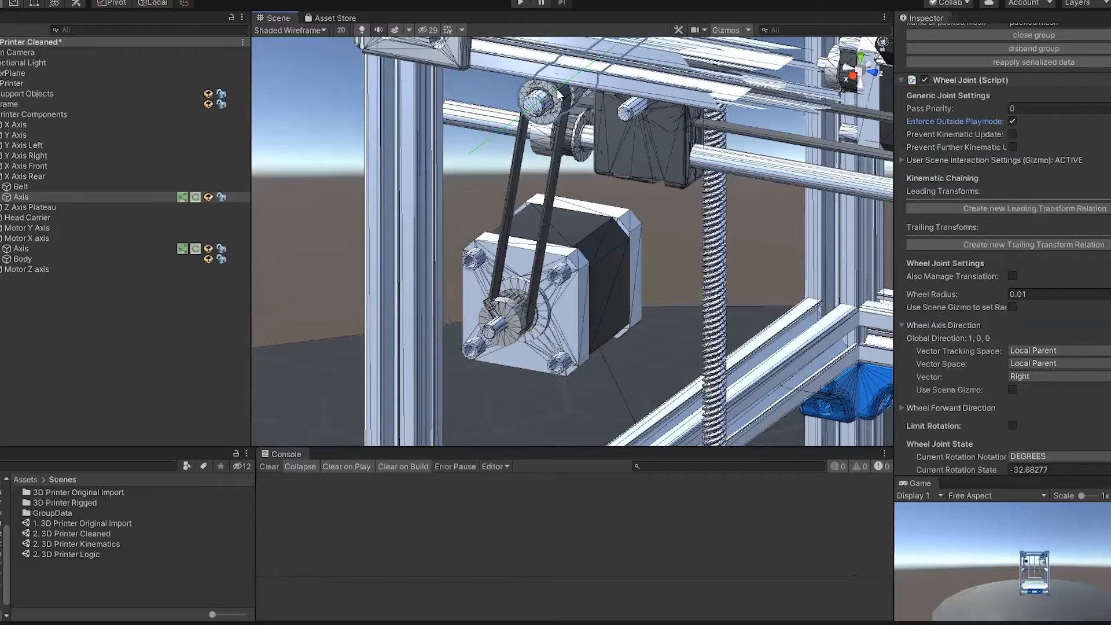
Step: Select the Axis of Motor X axis and collapse its Wheel Axis Direction and Wheel Forward Direction settings
left_click(504, 315)
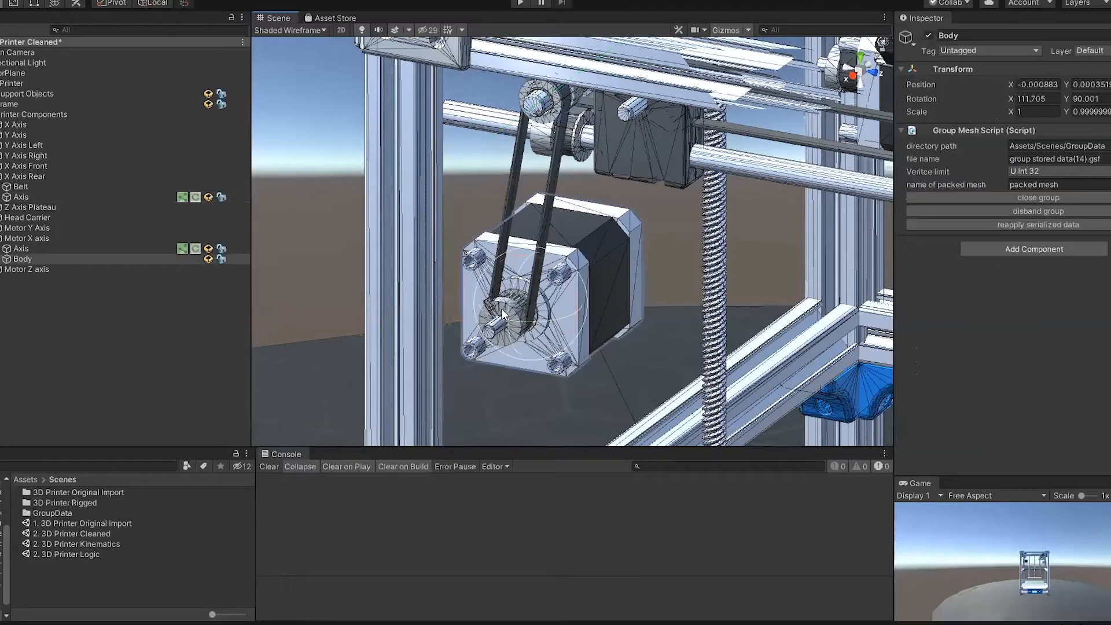
left_click(466, 240)
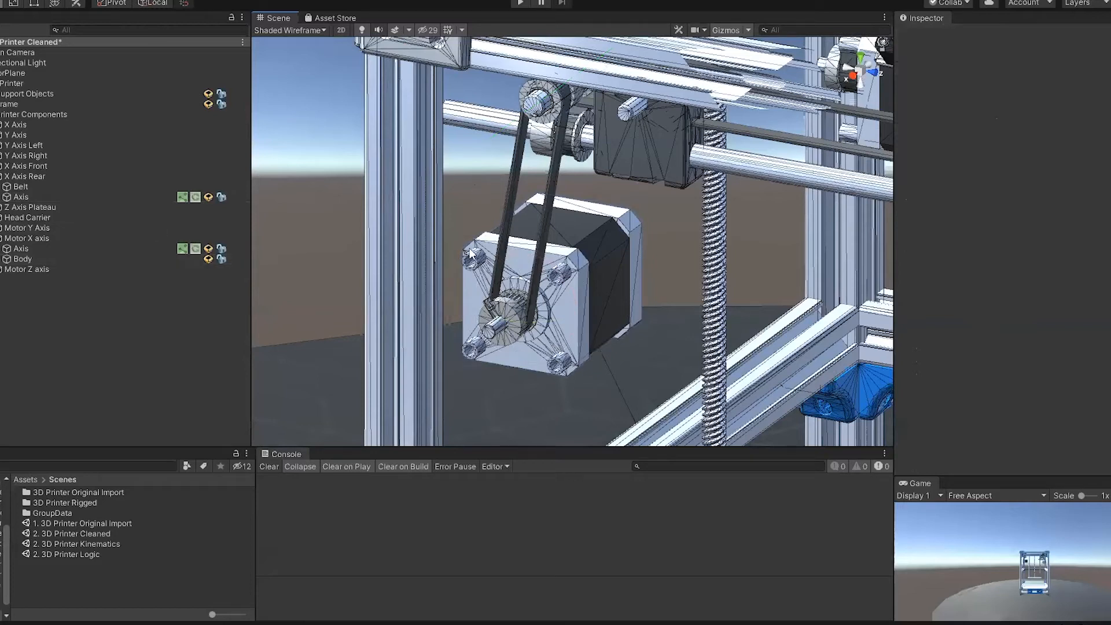
left_click(502, 305)
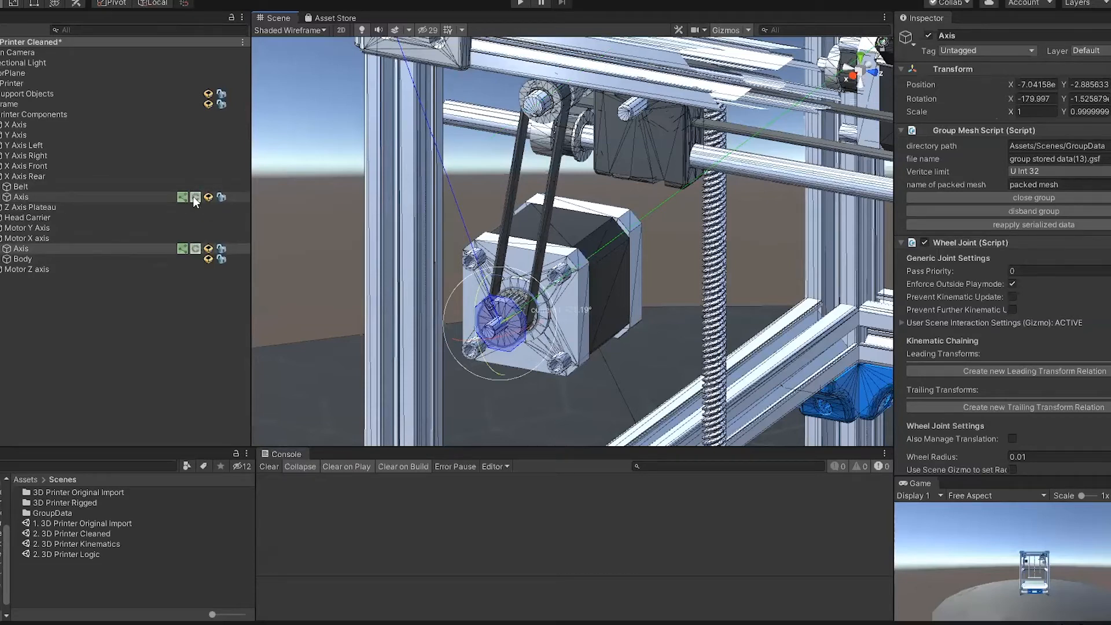
left_click(185, 249)
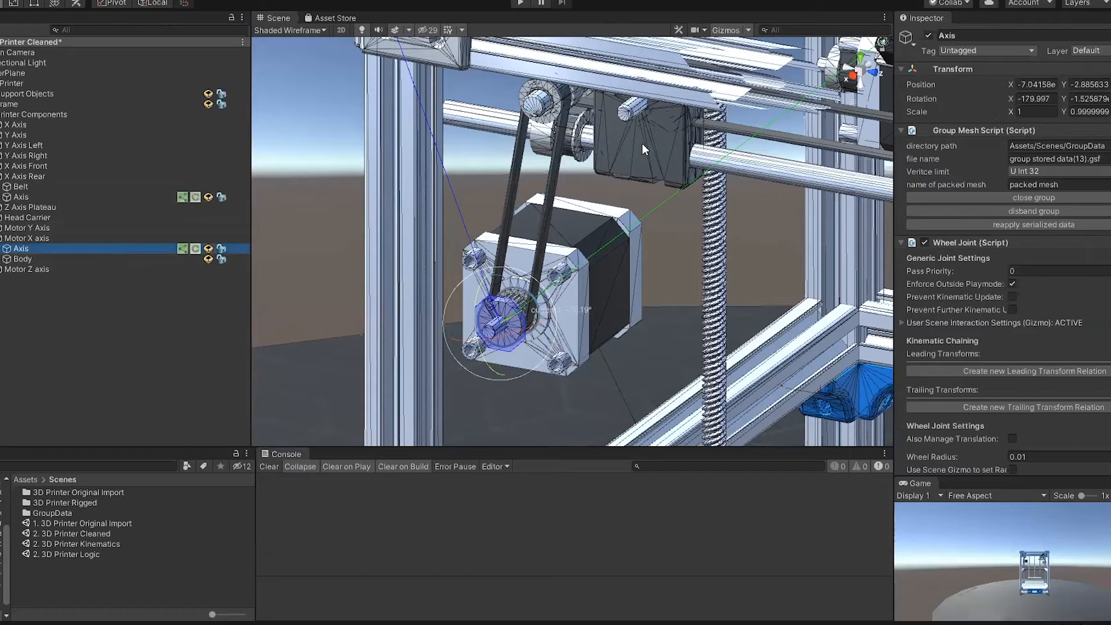
scroll(1041, 240, "down", 5)
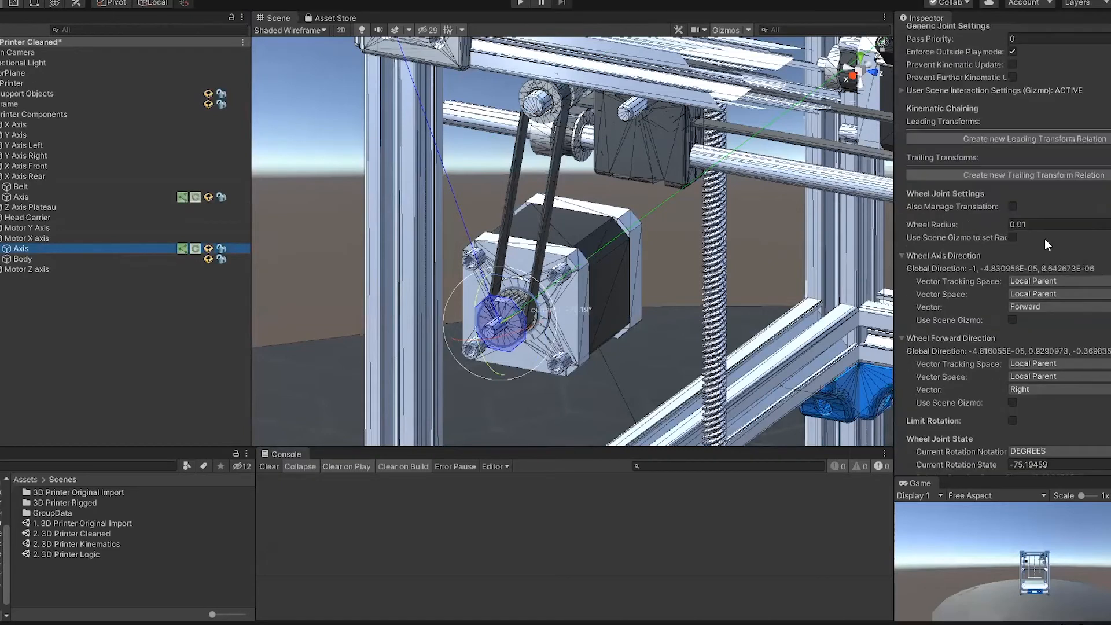
left_click(930, 256)
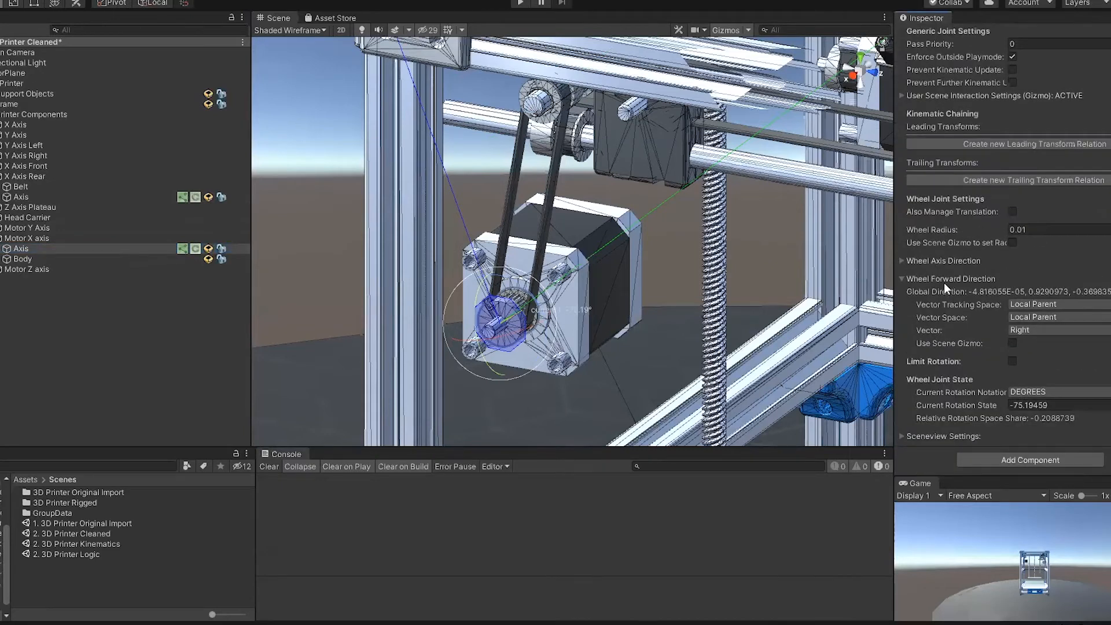
left_click(945, 279)
scroll(995, 298, "up", 4)
scroll(1030, 315, "down", 2)
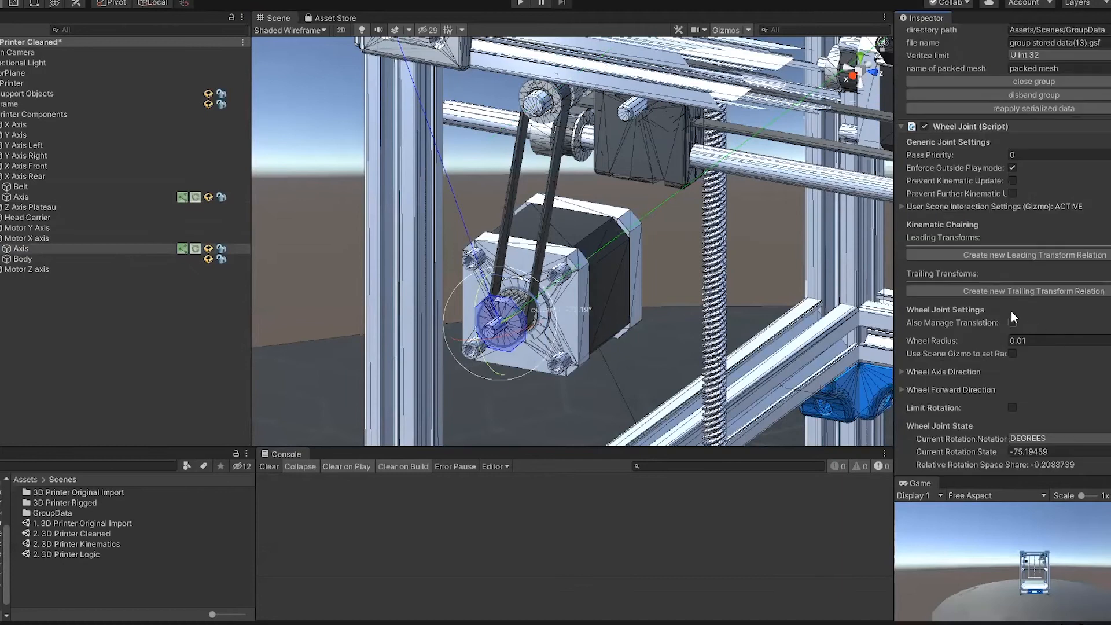
Step: Create a leading transform relation on the motor's Wheel Joint with the Axis of X Axis Rear as opposing relation instance
left_click(1042, 257)
left_click(954, 254)
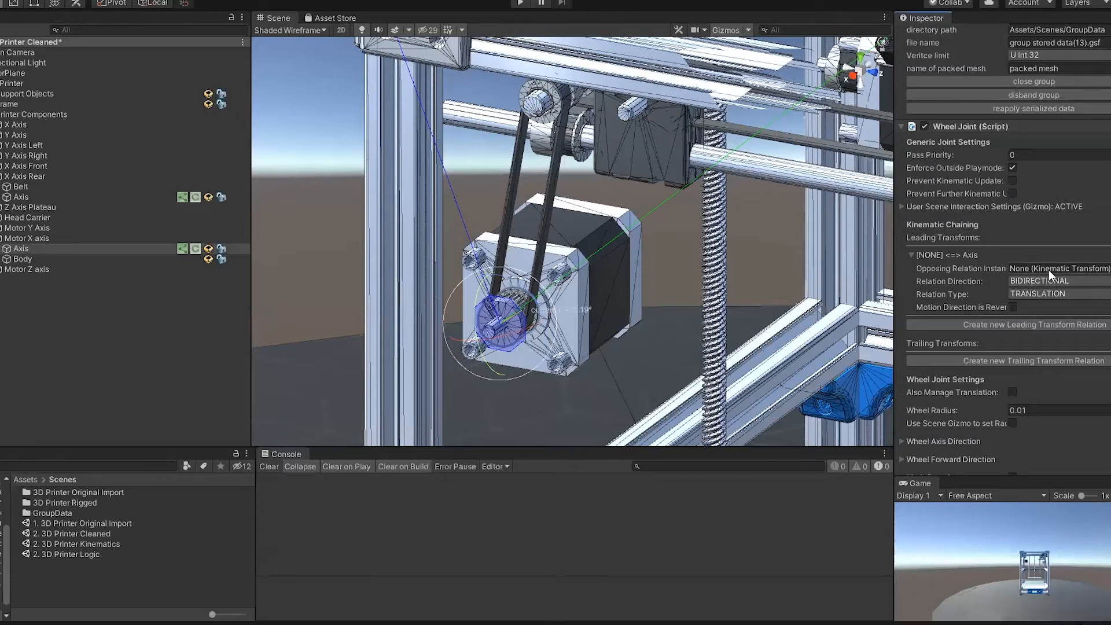
left_click_drag(64, 197, 1047, 269)
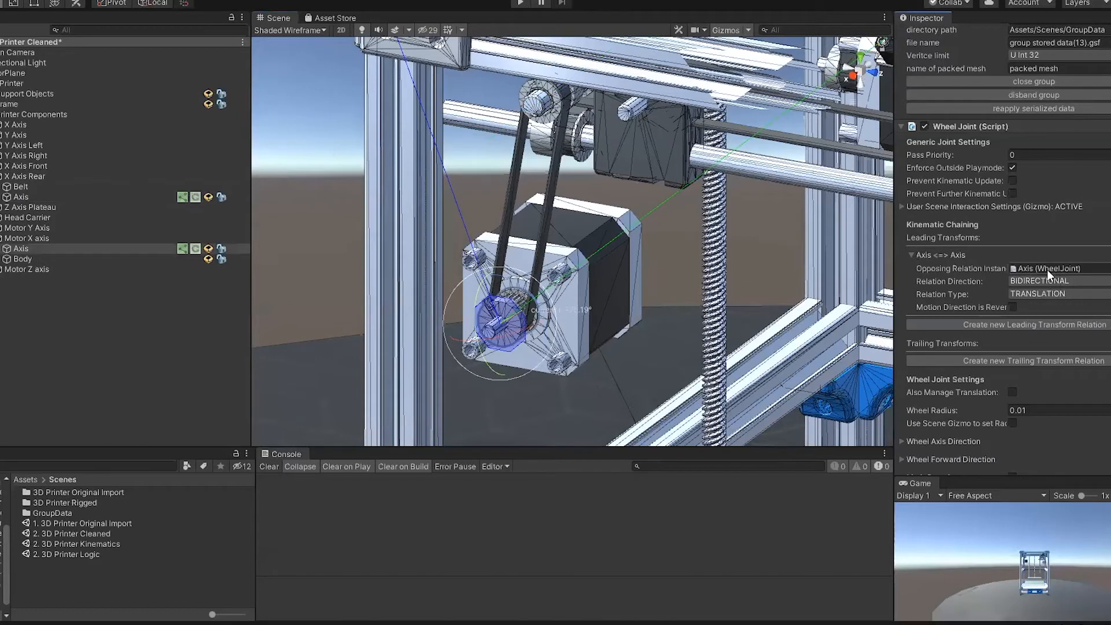
Step: Test the kinematic relation by rotating the motor pulley, and enable its reversed motion direction
left_click_drag(520, 286, 504, 168)
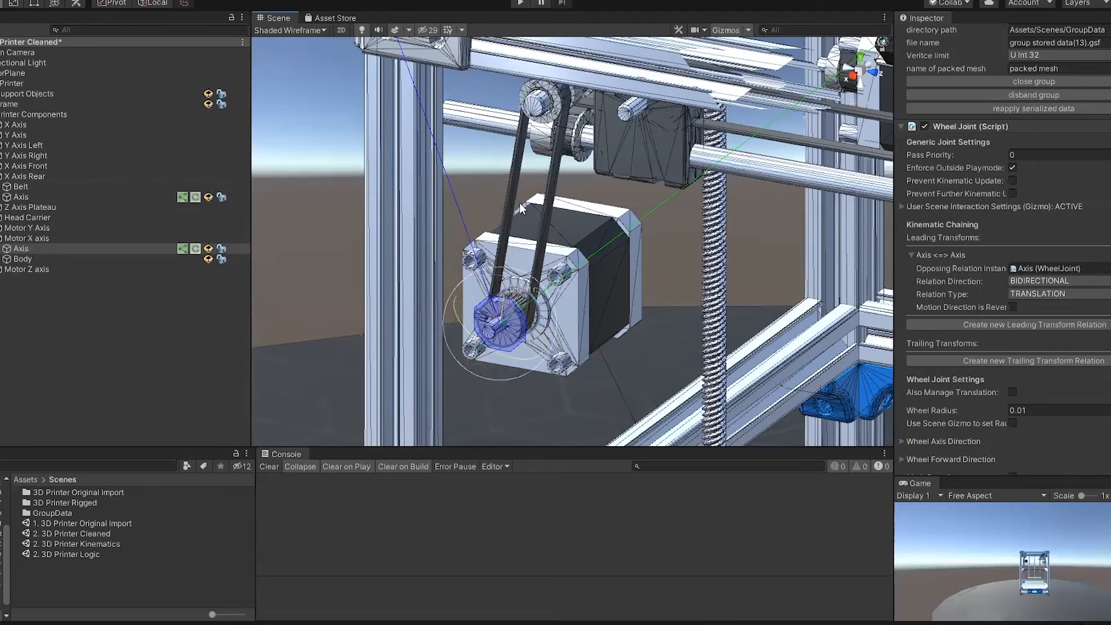
left_click_drag(507, 286, 538, 272)
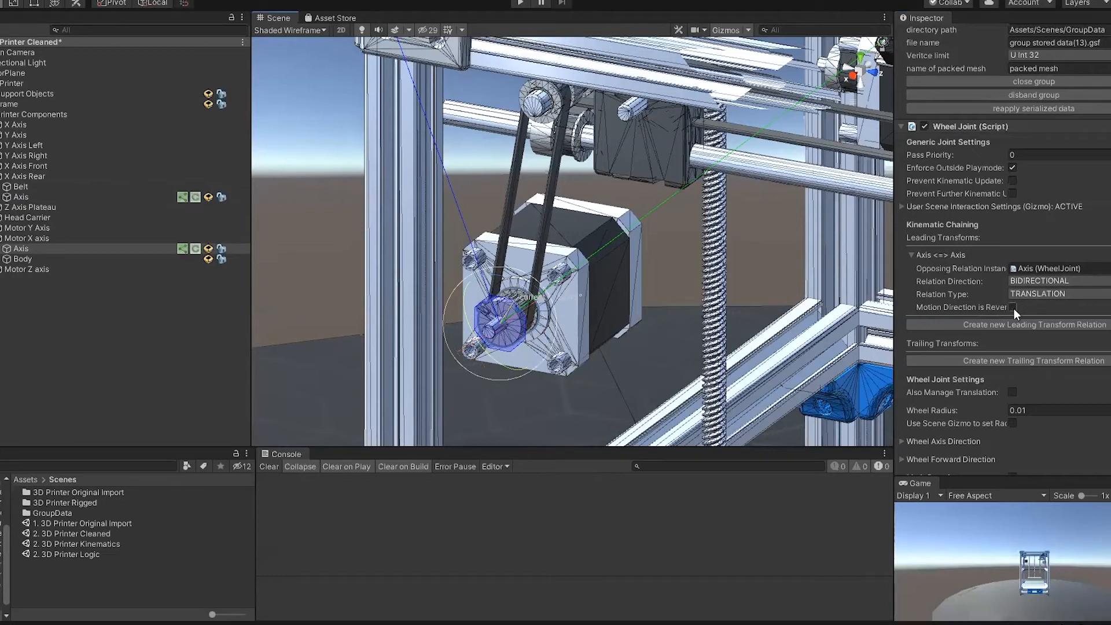
left_click_drag(500, 279, 609, 235)
scroll(678, 237, "down", 4)
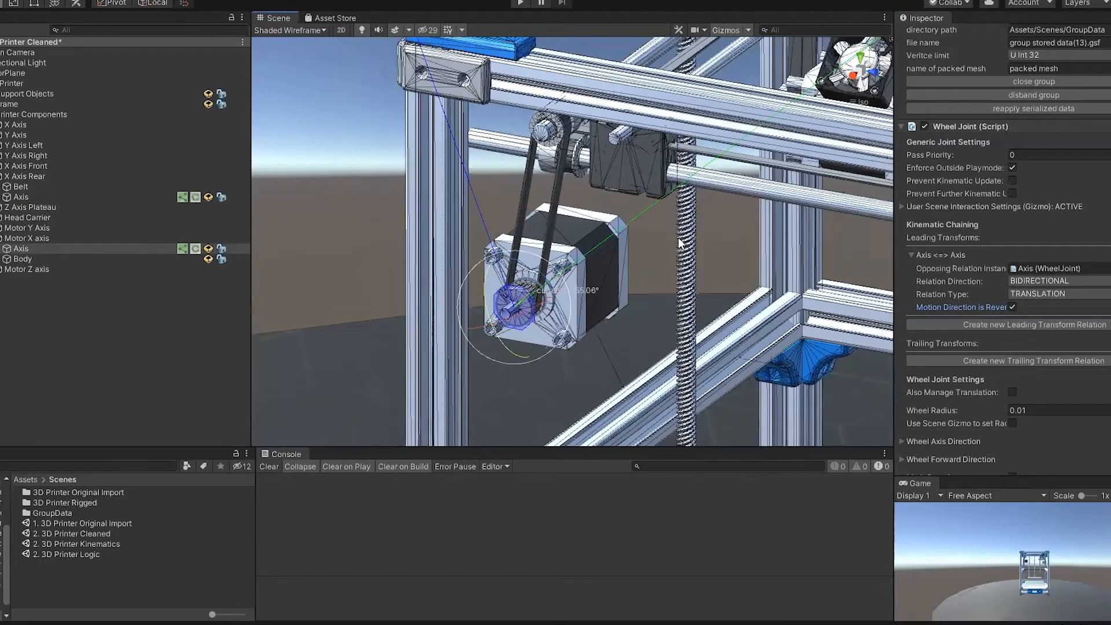
left_click(421, 235)
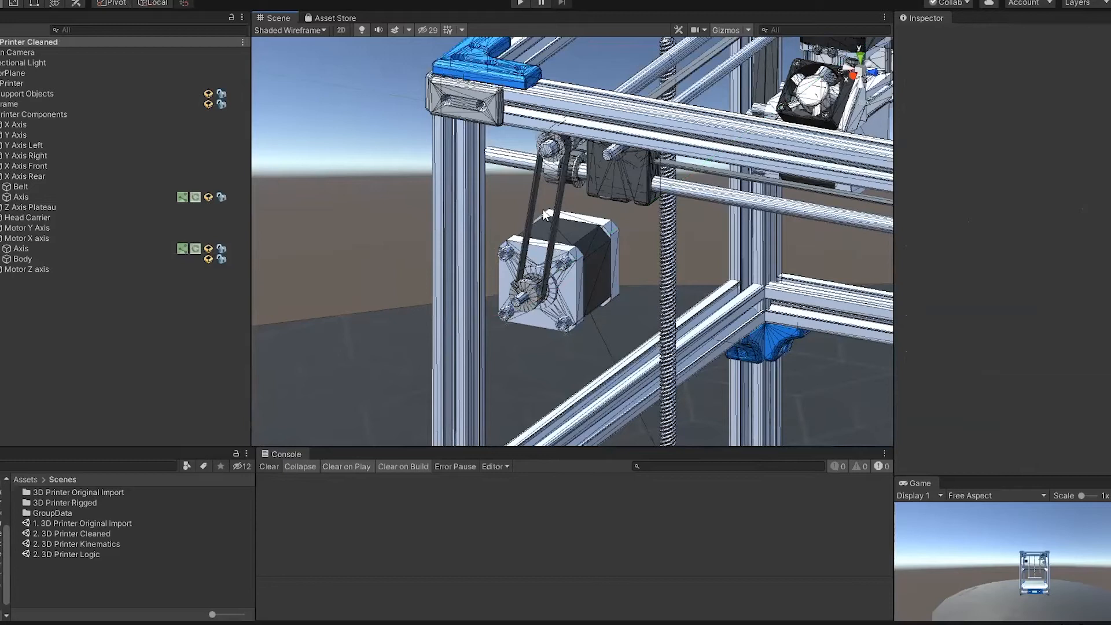
Step: Locate the Axis of X Axis beside the print head and hide the printer frame to expose the rods
middle_click_drag(643, 233, 350, 400)
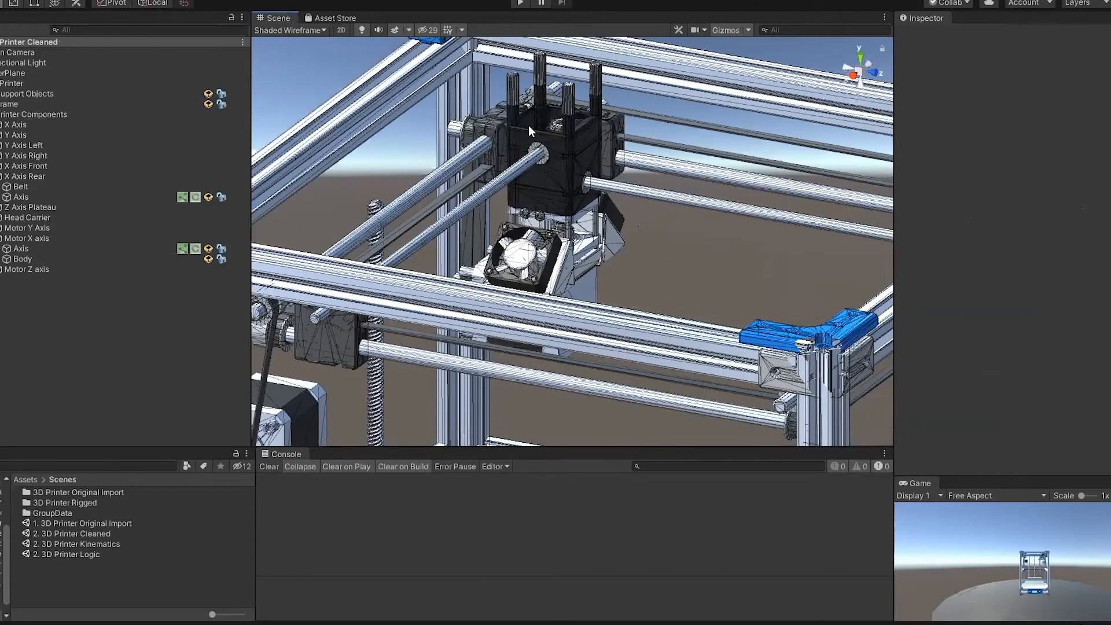
left_click(518, 169)
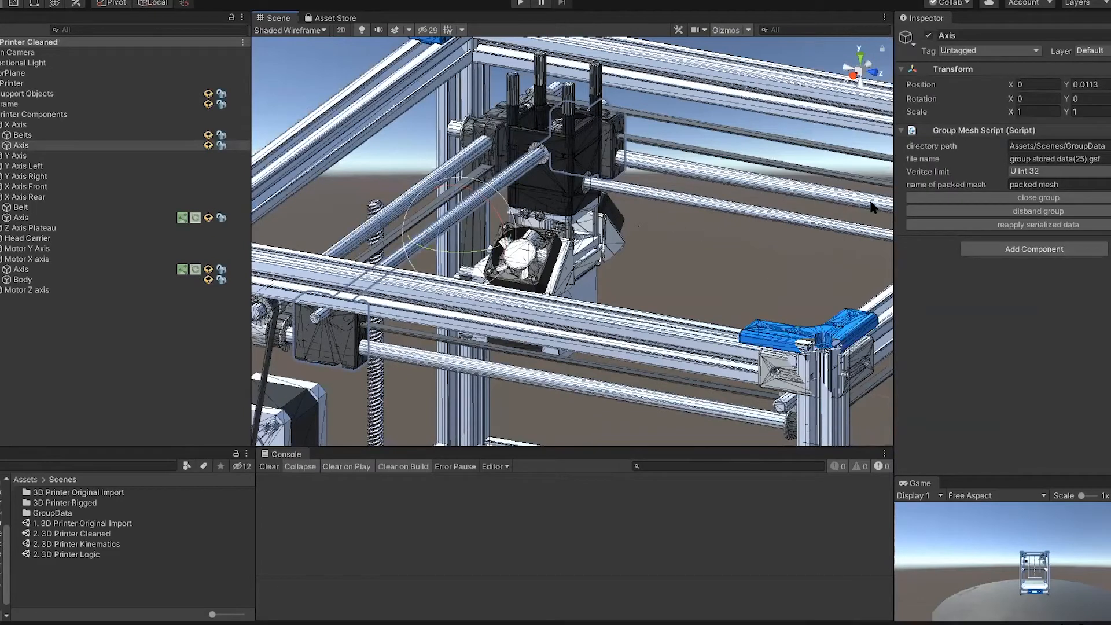
left_click_drag(748, 261, 695, 169, "alt")
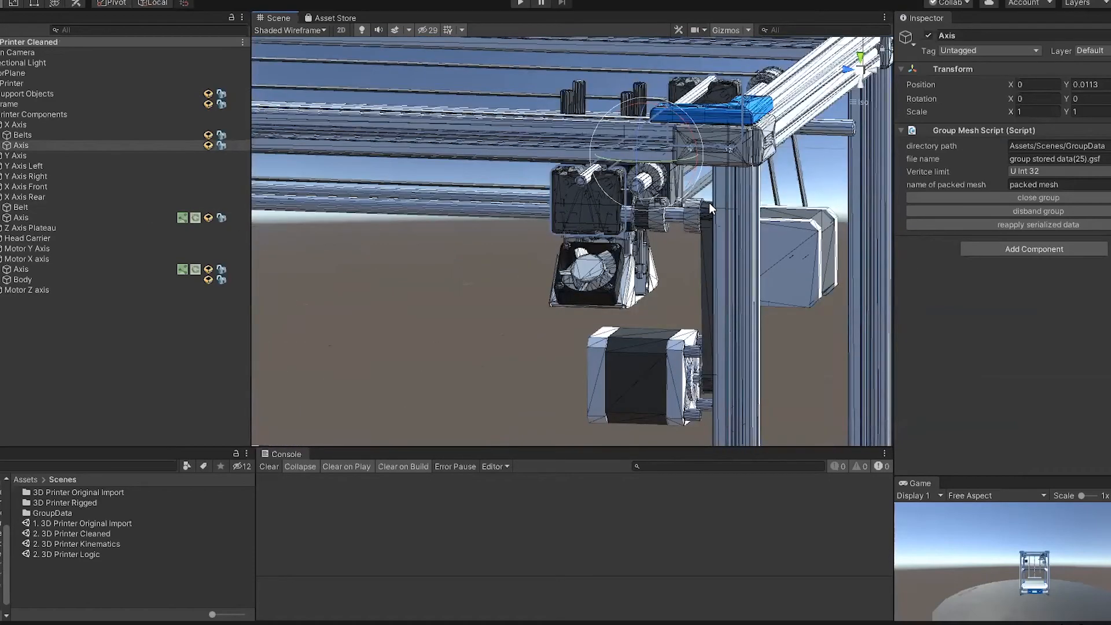
scroll(709, 203, "up", 10)
left_click_drag(772, 260, 737, 223, "alt")
scroll(661, 217, "up", 3)
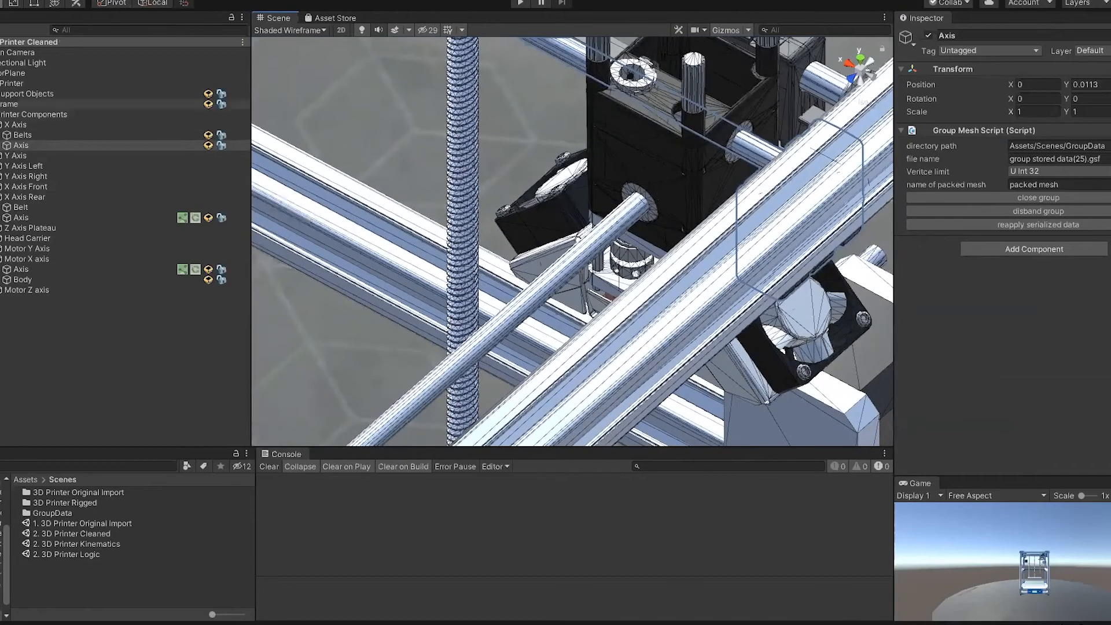
left_click_drag(498, 191, 450, 212, "alt")
left_click(449, 212)
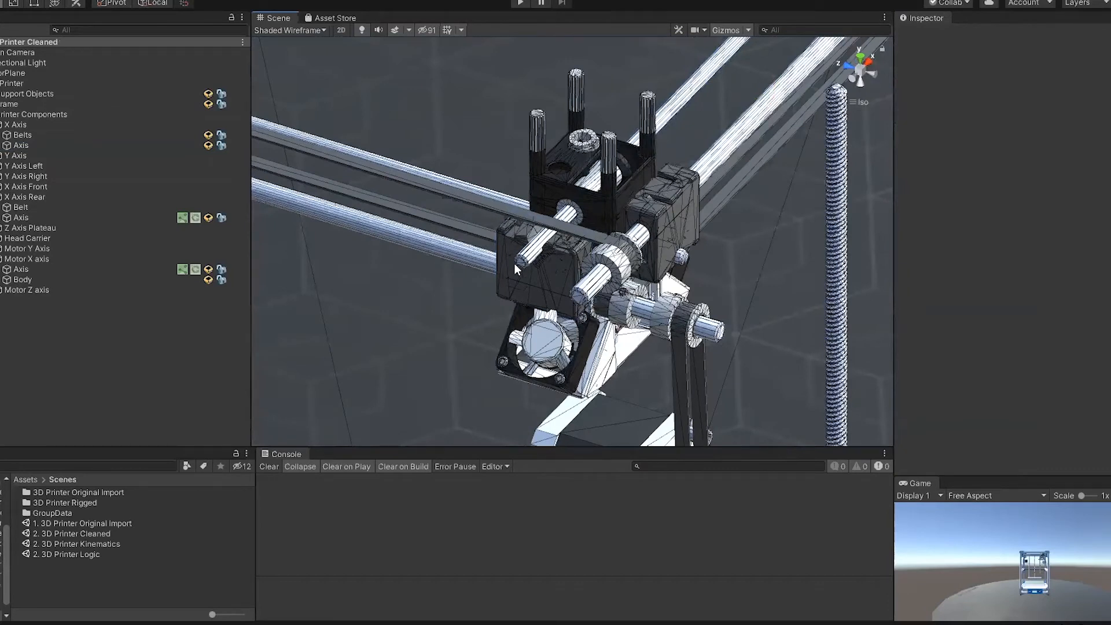
left_click_drag(546, 250, 382, 209, "alt")
left_click_drag(531, 213, 708, 218, "alt")
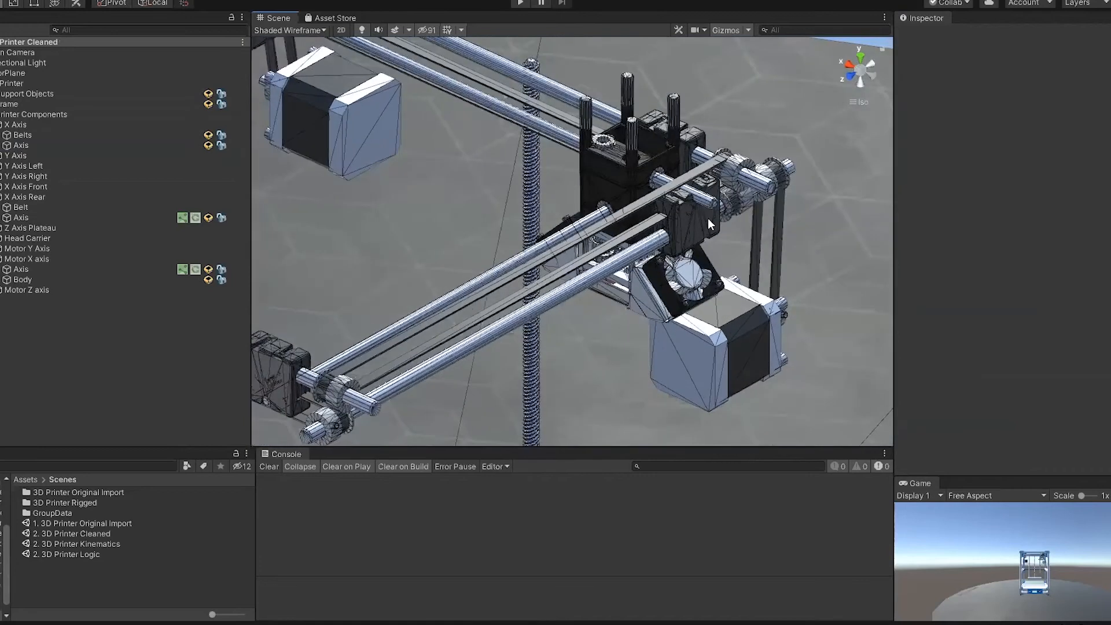
Step: Select the Axis of X Axis, activate the Move tool, and undo a small vertical trial move
left_click(708, 203)
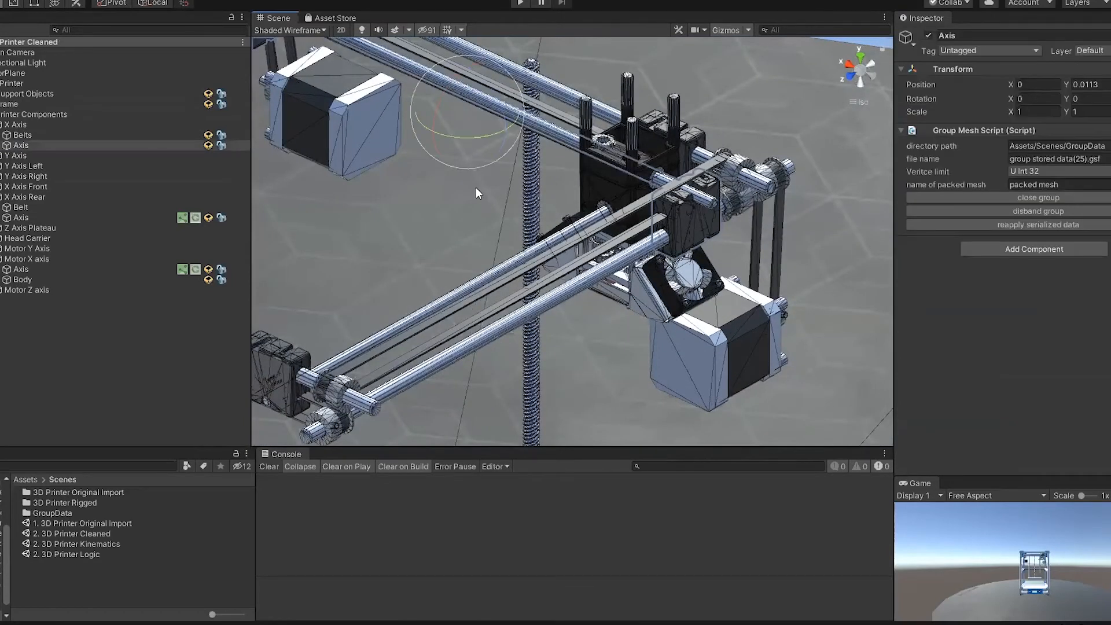
scroll(495, 186, "up", 3)
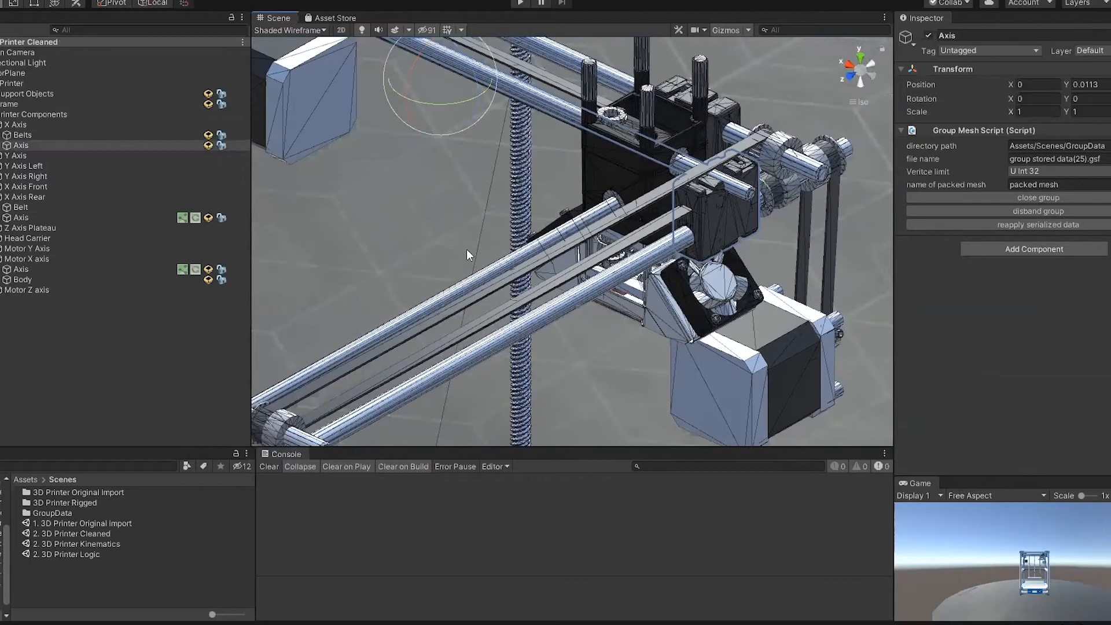
key("w")
mouse_move(443, 51)
left_mouse_down()
mouse_move(443, 40)
mouse_move(442, 66)
left_mouse_up()
key("ctrl+z")
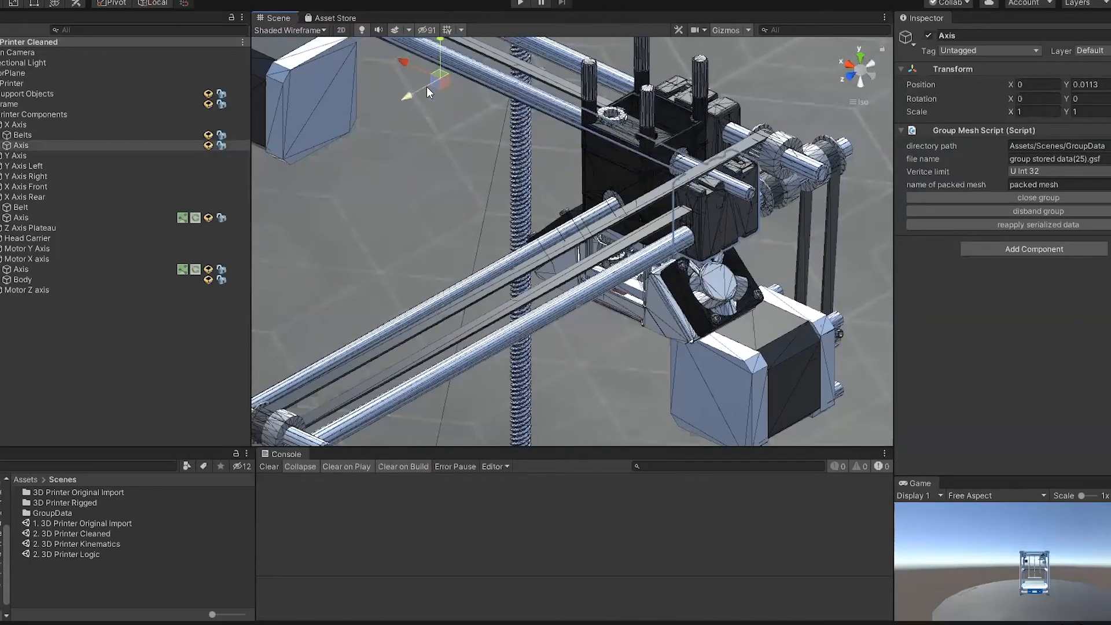
mouse_move(485, 171)
left_mouse_down("alt")
mouse_move(546, 179)
mouse_move(477, 186)
left_mouse_up("alt")
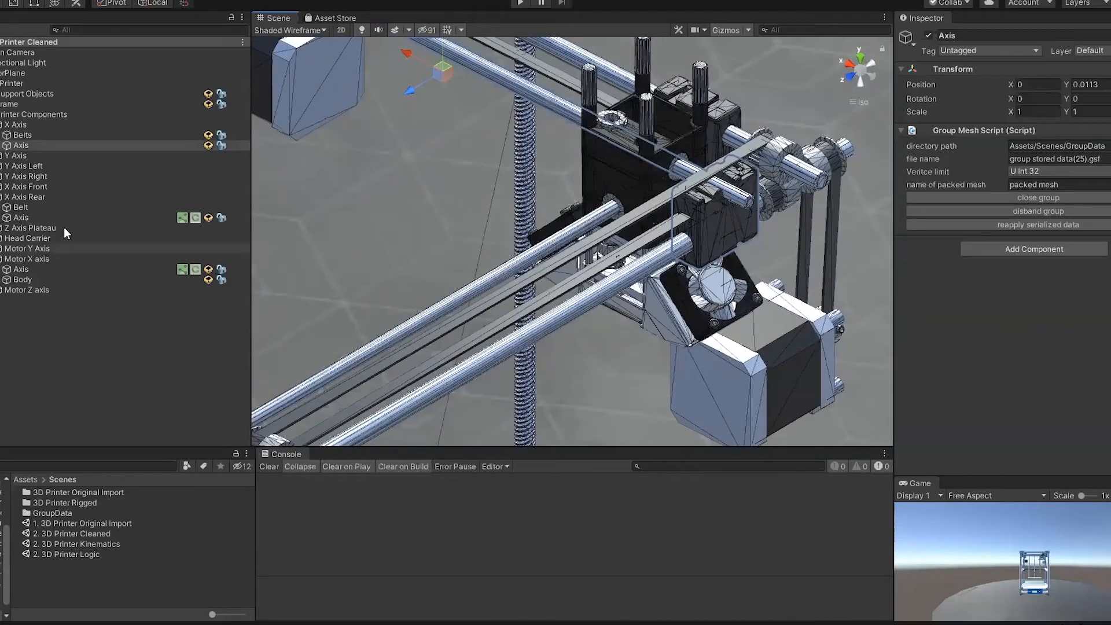
Step: Add a Prismatic Joint to the Axis of X Axis
right_click(126, 146)
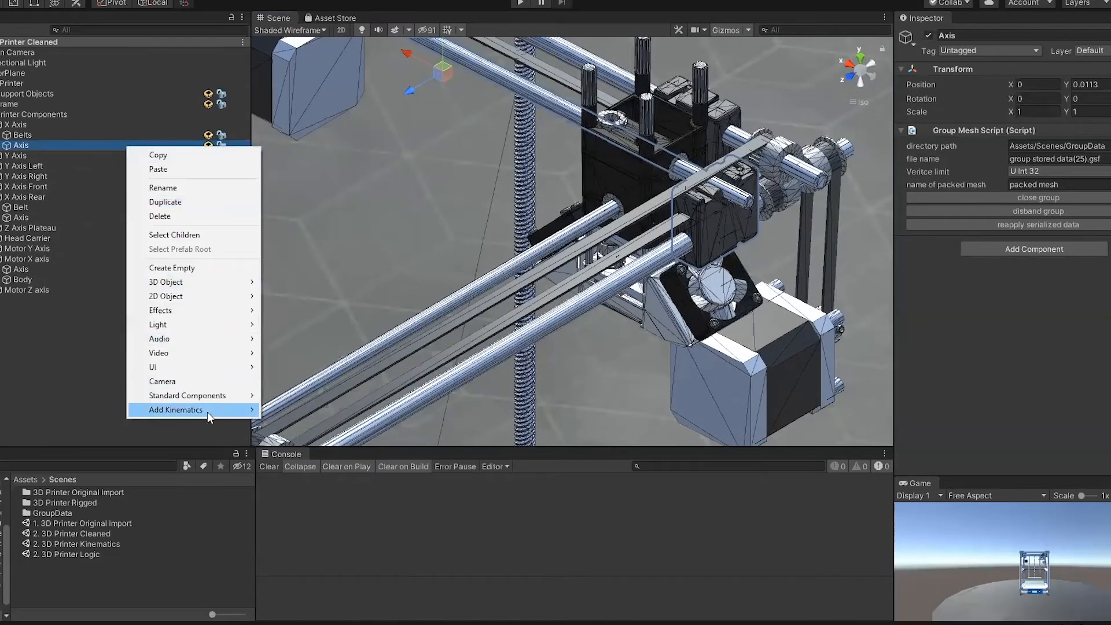
mouse_move(207, 412)
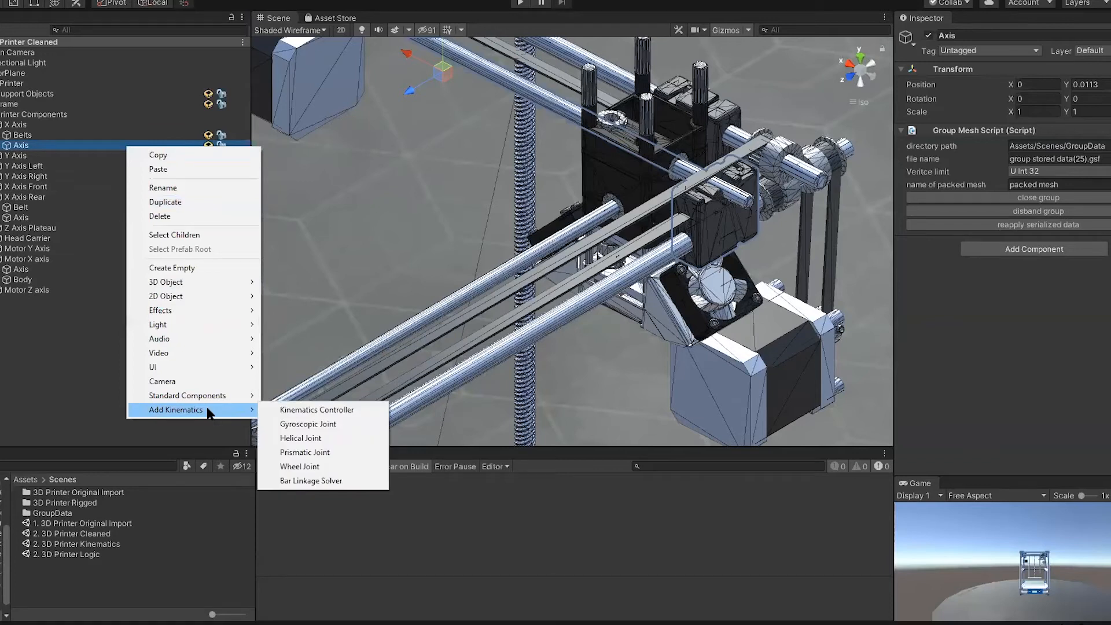
left_click(313, 452)
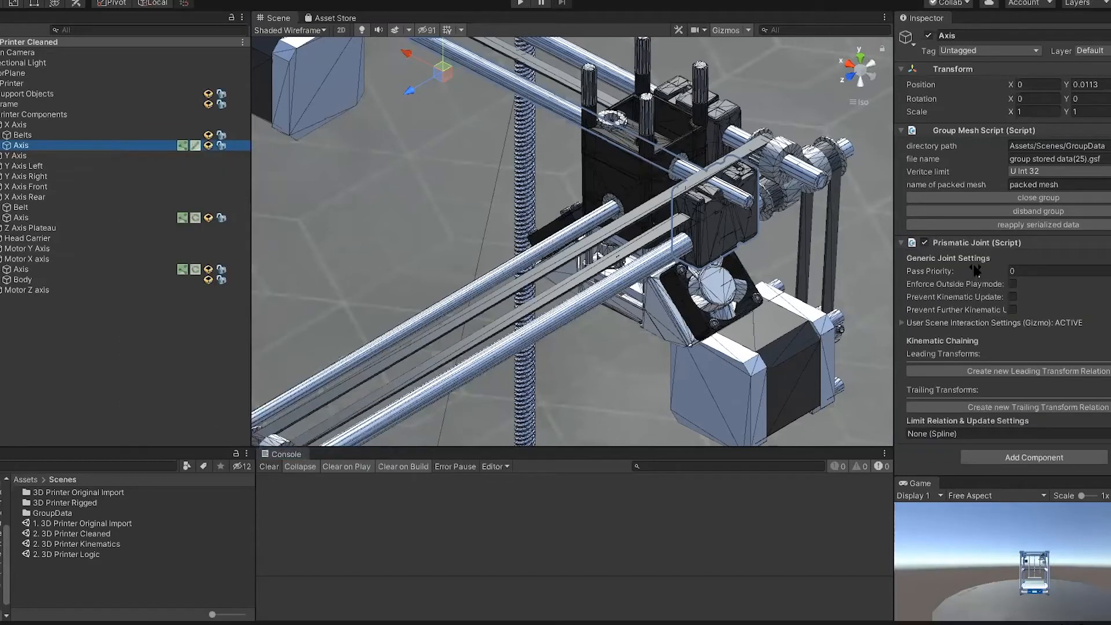
mouse_move(976, 270)
mouse_move(984, 303)
Step: Create a new spline in the scene and place it under the X Axis object
scroll(412, 261, "down", 5)
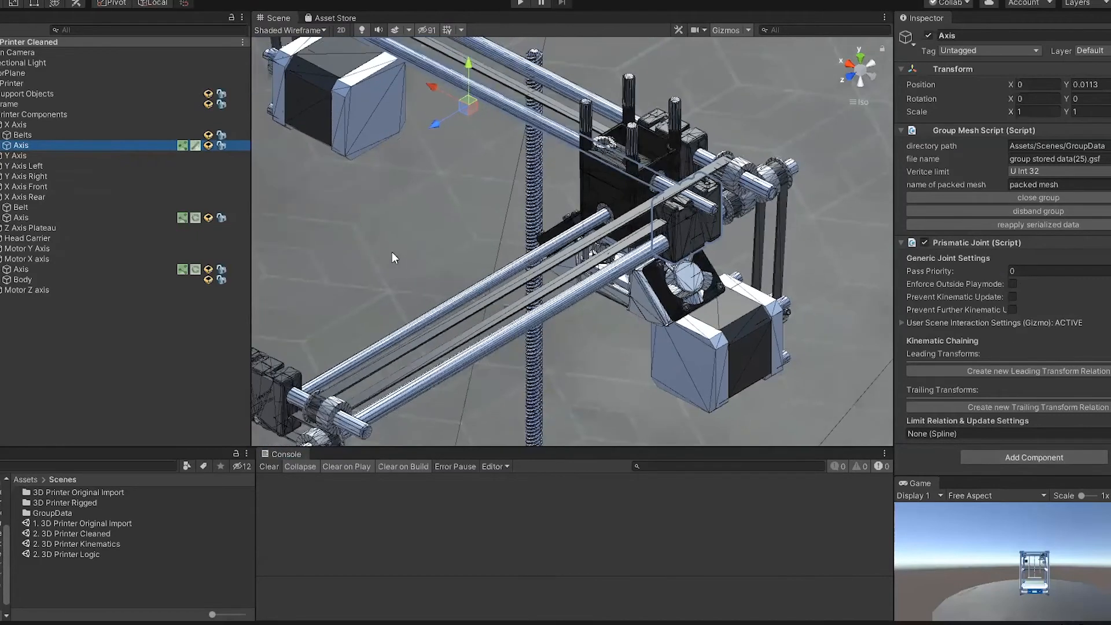
left_click(94, 338)
left_click(127, 0)
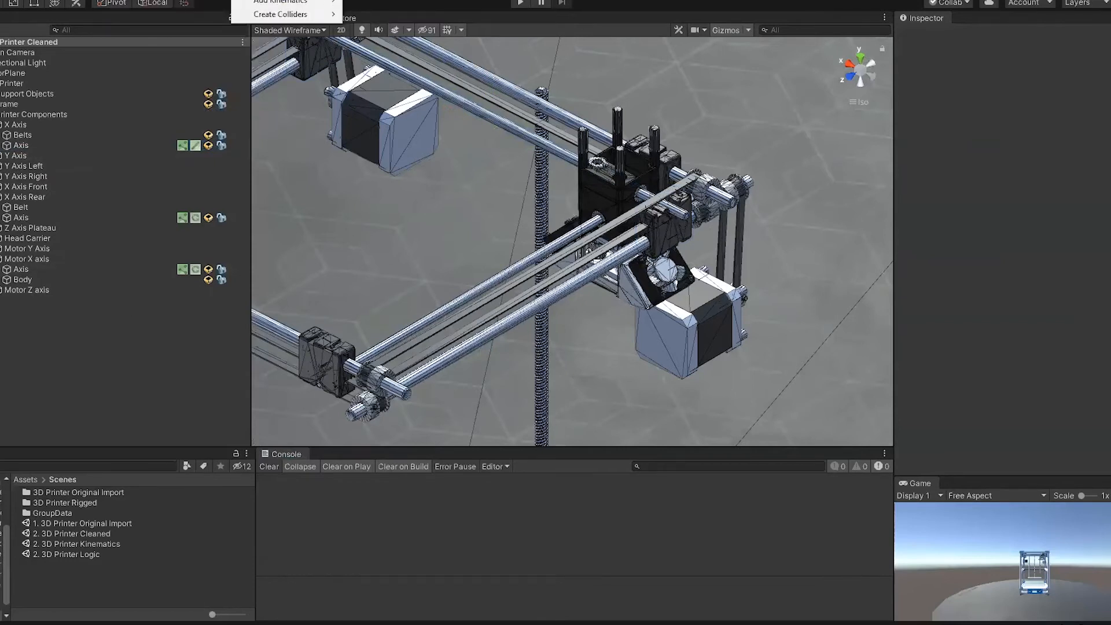
mouse_move(245, 1)
left_click(299, 2)
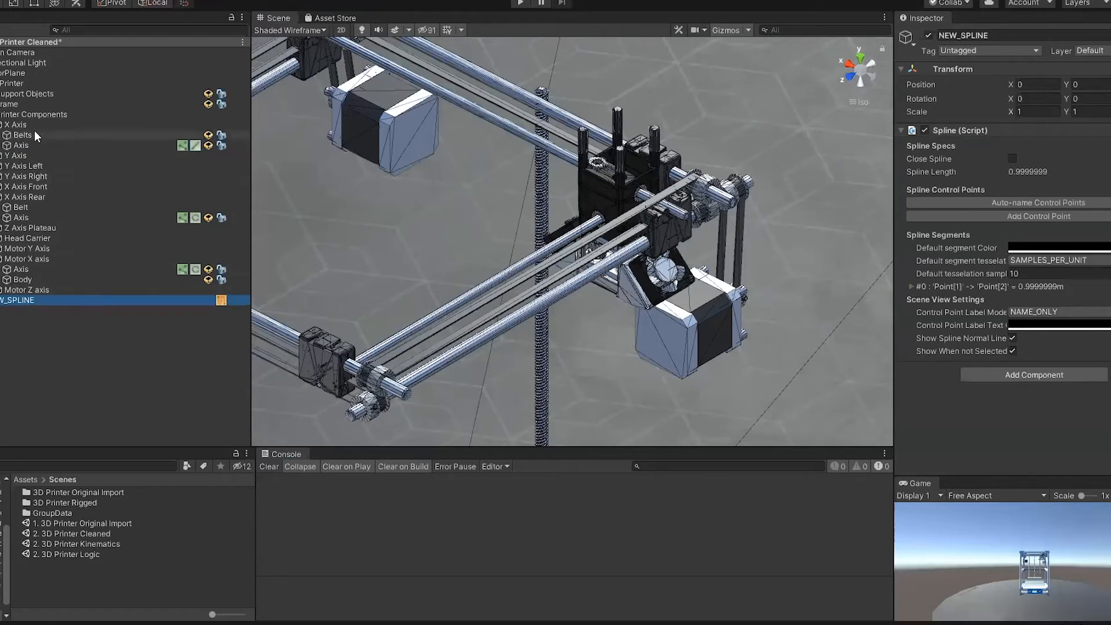
left_click_drag(29, 301, 29, 125)
Step: Rename the new spline under X Axis as PrismaticSpline
left_click(32, 156)
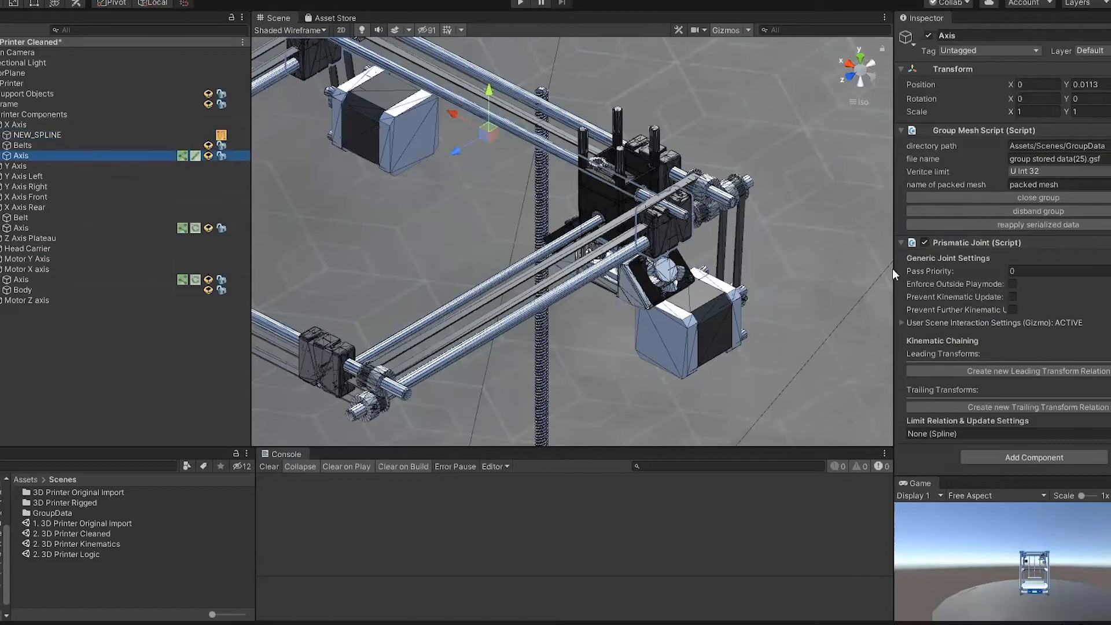
left_click(58, 135)
left_click(1021, 32)
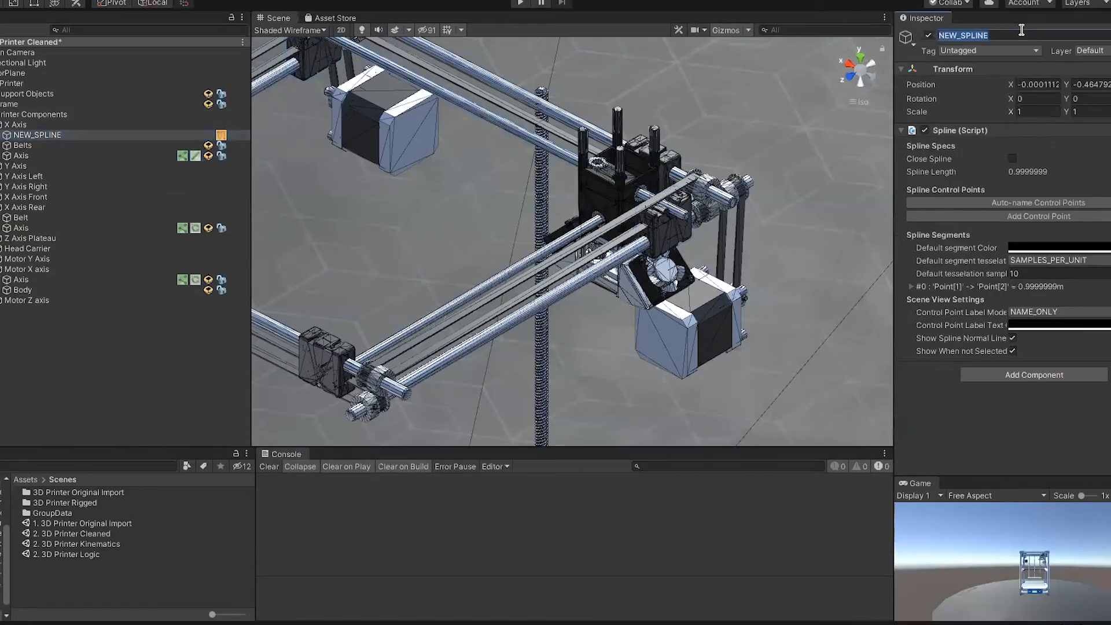
type("PrismaticSpline")
key("Return")
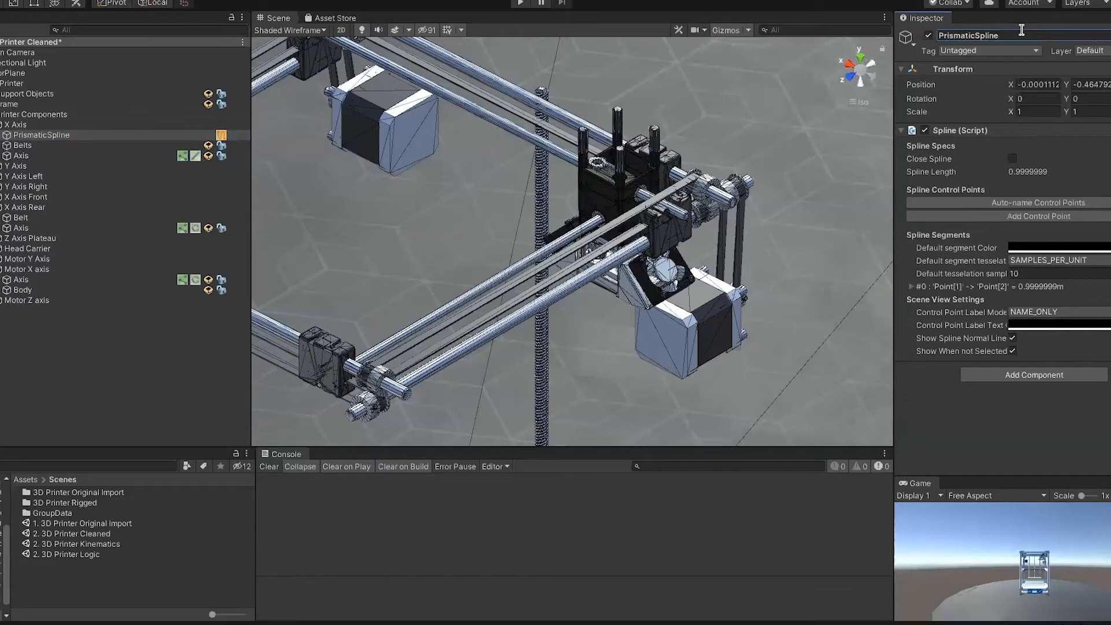
Step: Zero the position of PrismaticSpline and move it along X to about -0.1154, near the print head
left_click(1051, 84)
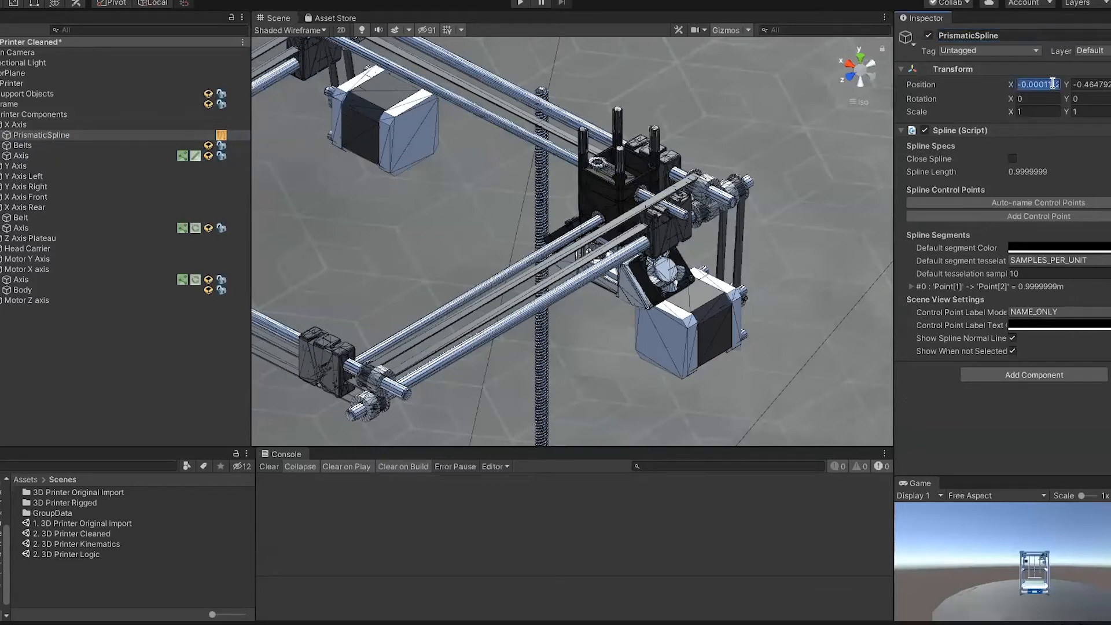
type("0")
key("Tab")
type("0")
key("Tab")
type("0")
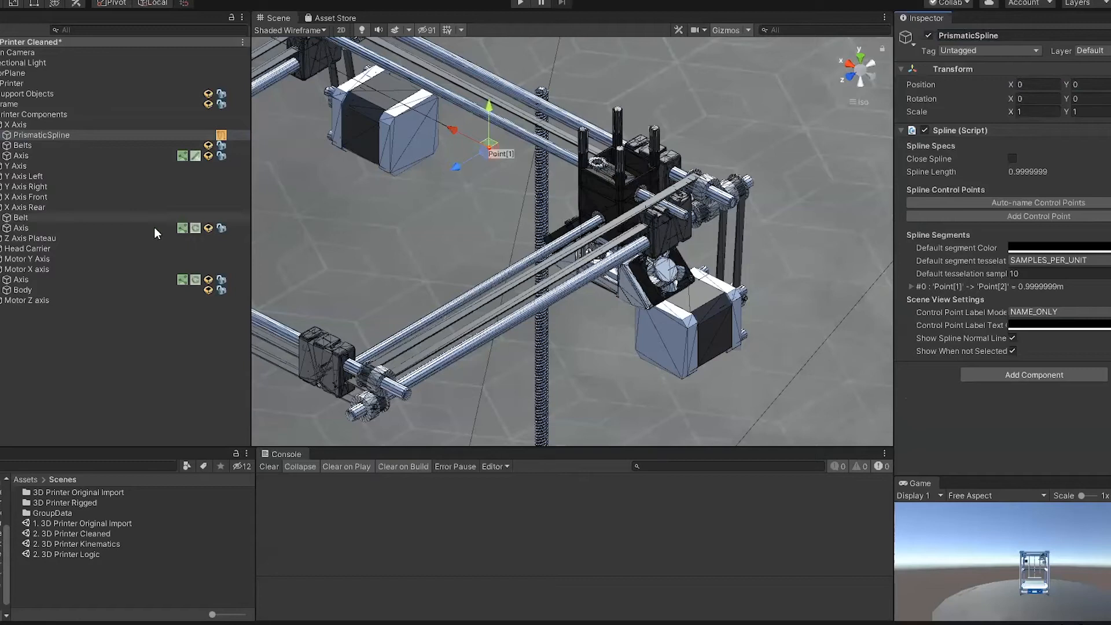
left_click_drag(460, 136, 596, 234)
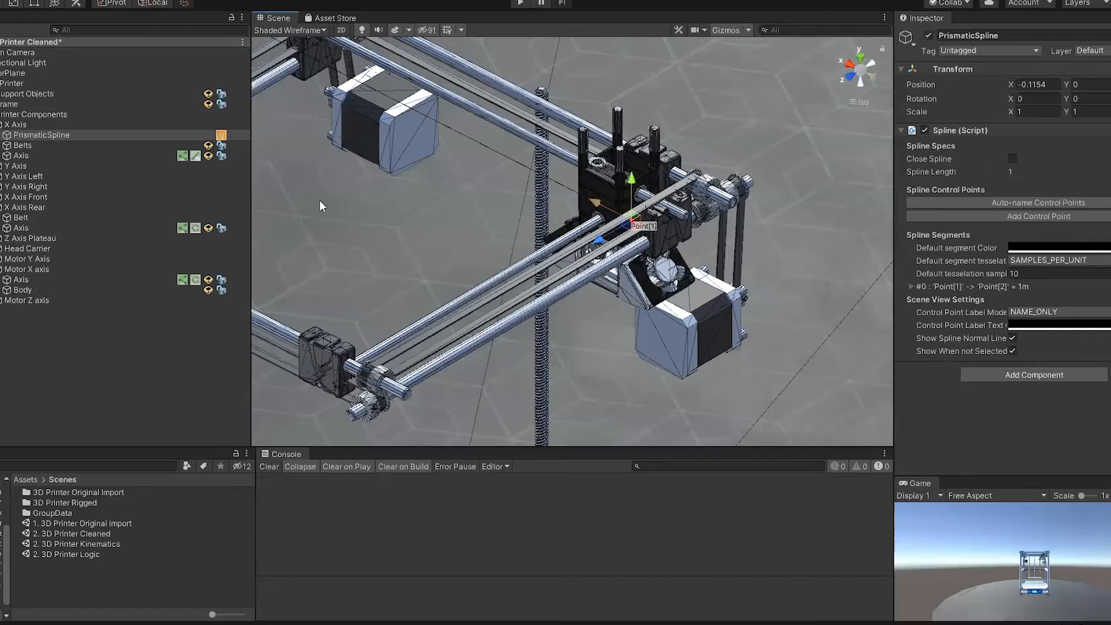
Step: Rotate PrismaticSpline to -90 degrees about Y so it runs parallel to the X Axis rod
key("e")
left_click_drag(626, 248, 787, 225)
left_click(1091, 99)
right_click_drag(730, 248, 664, 254)
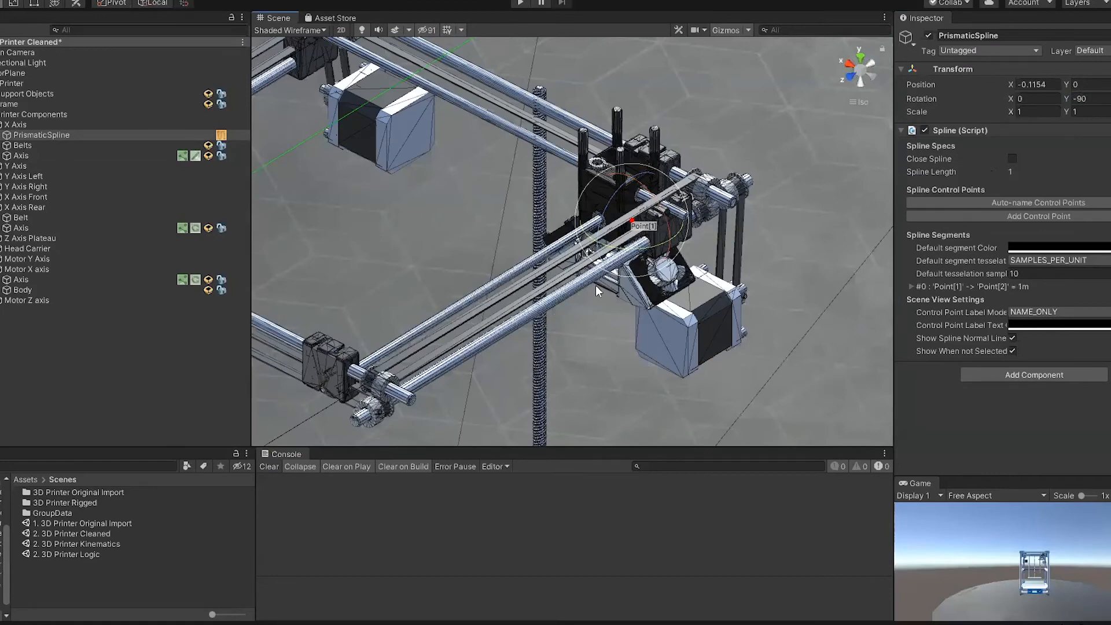
Step: Move PrismaticSpline onto the rod near the rear wheels, at about X -0.1417 and Y 0.0046
mouse_move(590, 287)
right_mouse_down()
mouse_move(733, 301)
mouse_move(647, 235)
mouse_move(584, 289)
right_mouse_up()
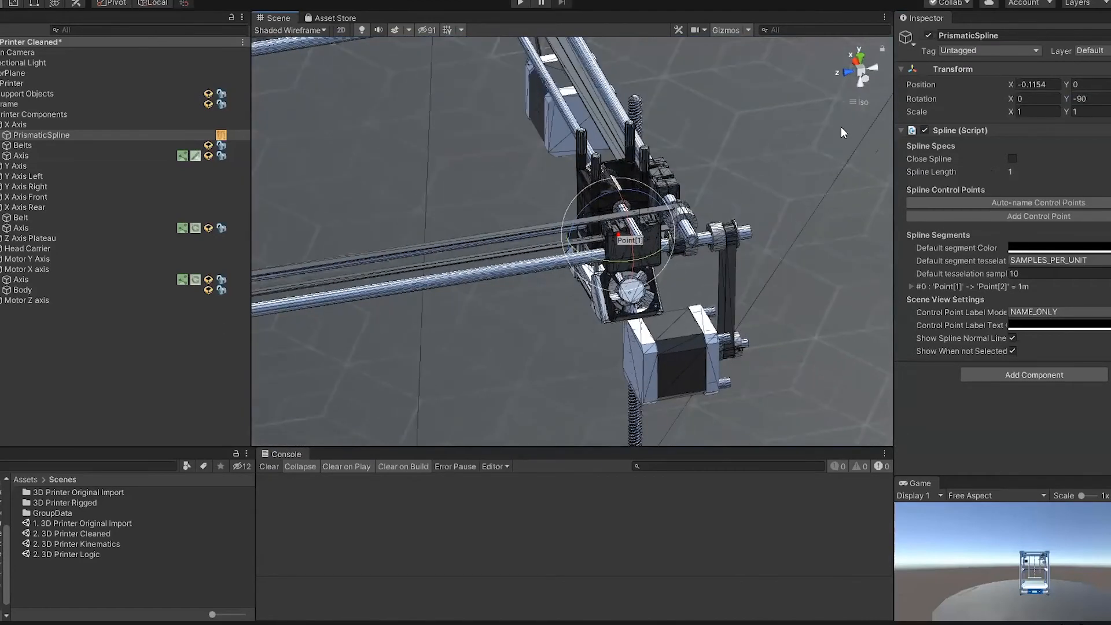
left_click(862, 82)
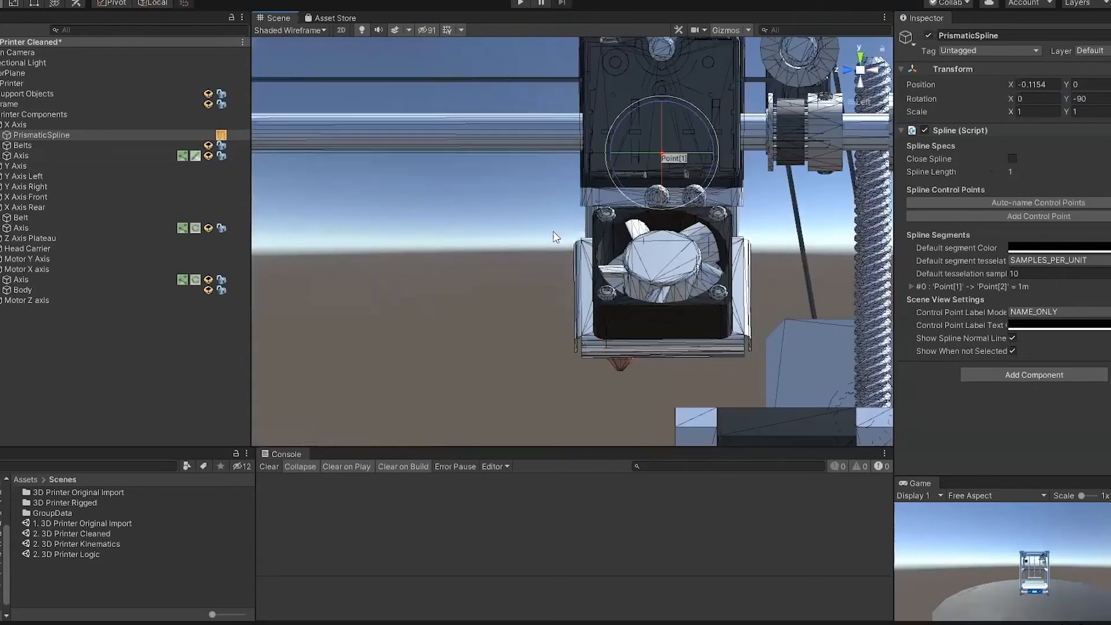
left_click_drag(661, 155, 856, 128)
right_click_drag(856, 130, 775, 178)
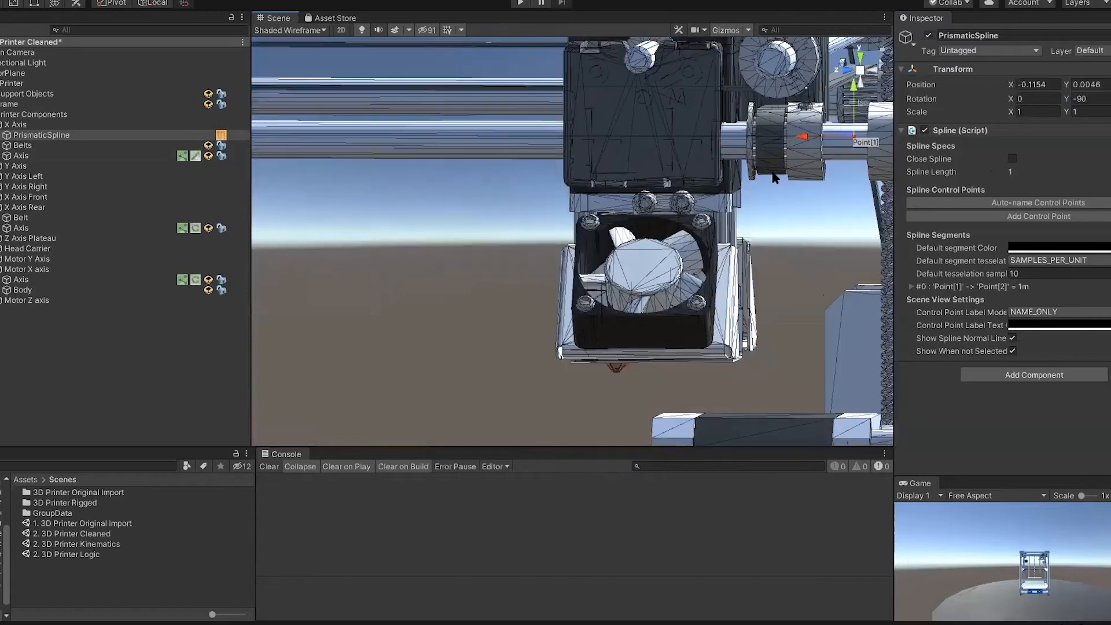
left_click(874, 70)
left_click_drag(385, 137, 266, 138)
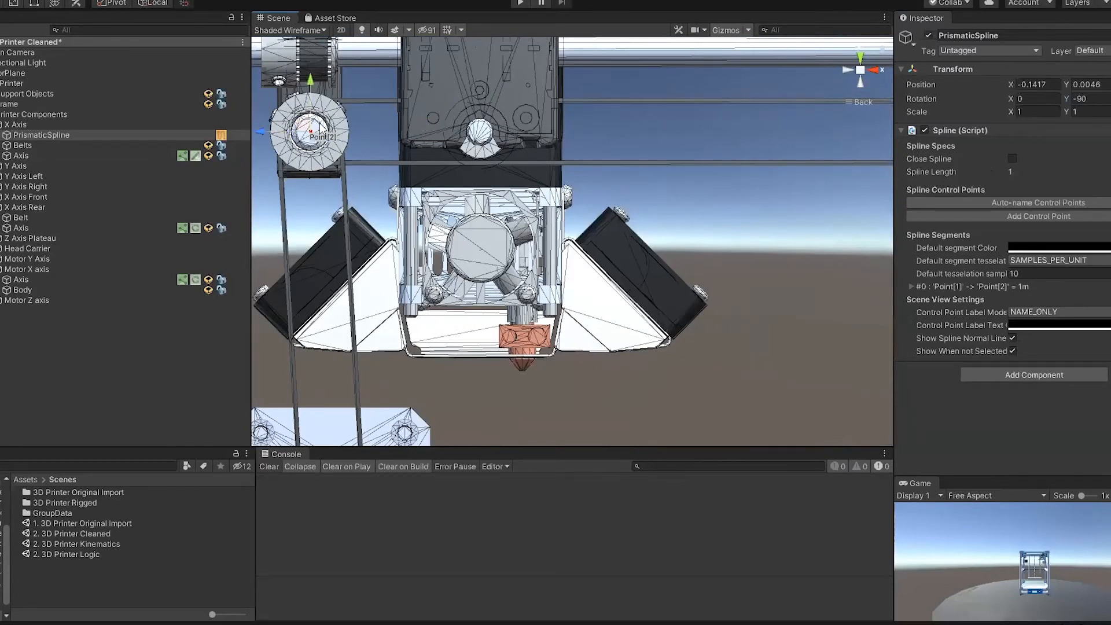
Step: Shorten the spline by moving its Point[2] to about 0.306 along X, at the far end of the rod
right_click_drag(325, 154, 618, 219)
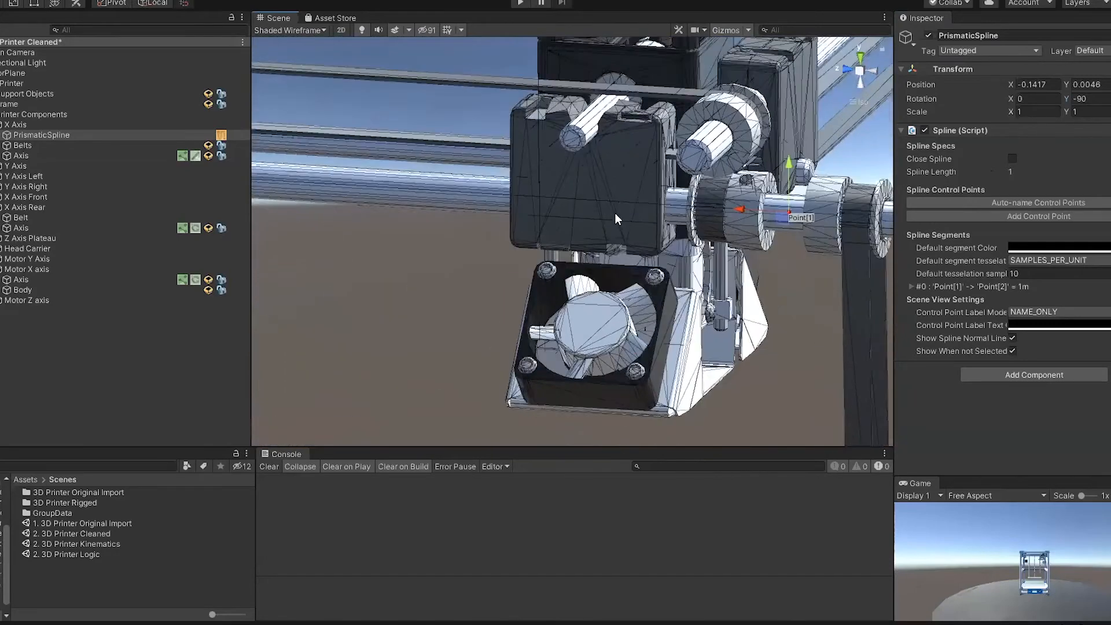
scroll(617, 219, "down", 12)
right_click_drag(520, 275, 292, 192)
middle_click_drag(353, 209, 530, 273)
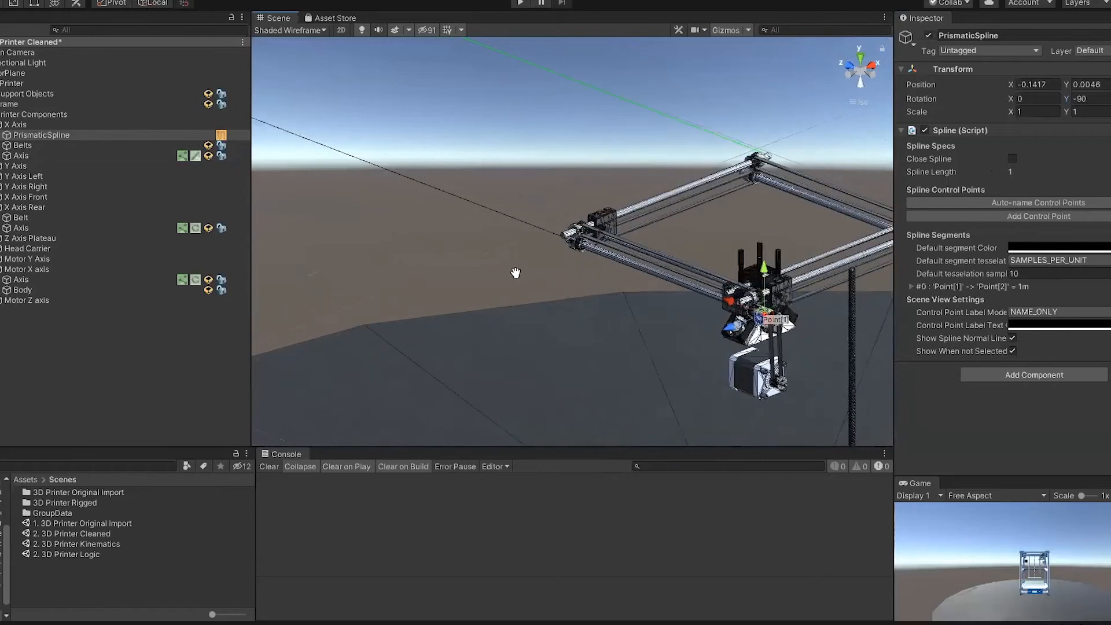
scroll(512, 272, "down", 9)
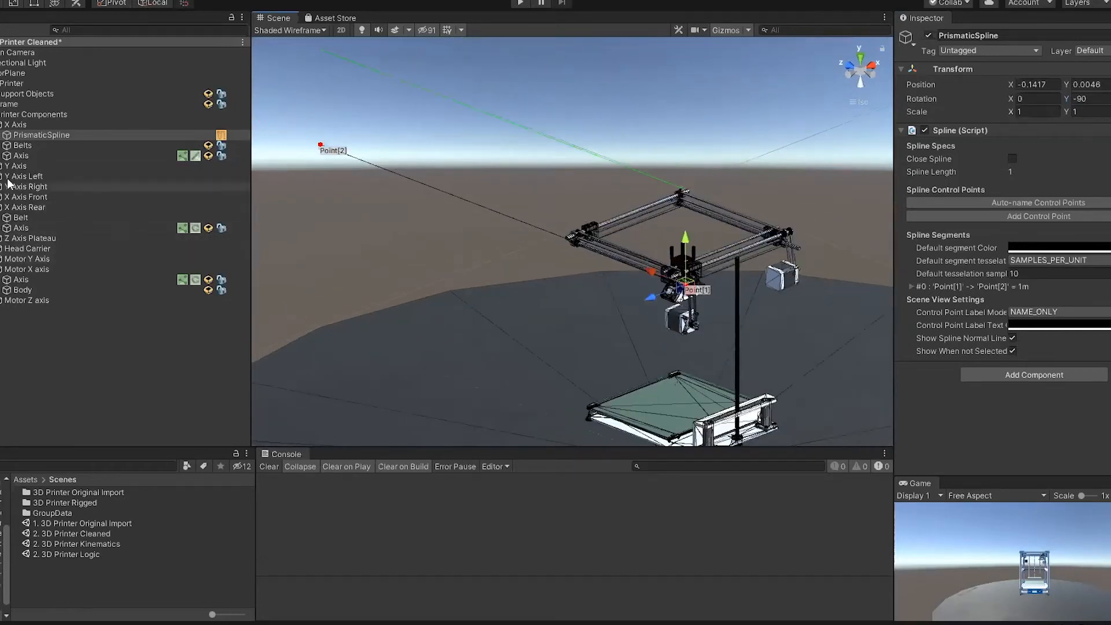
left_click(0, 135)
left_click(6, 145)
left_click(45, 156)
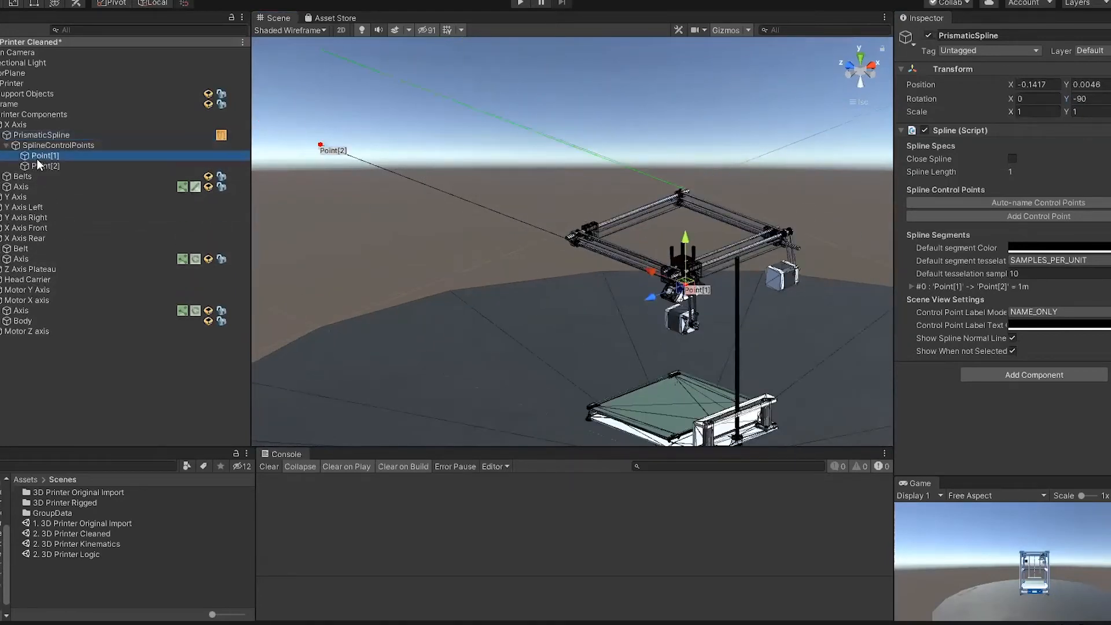
left_click(45, 166)
left_click_drag(282, 136, 685, 231)
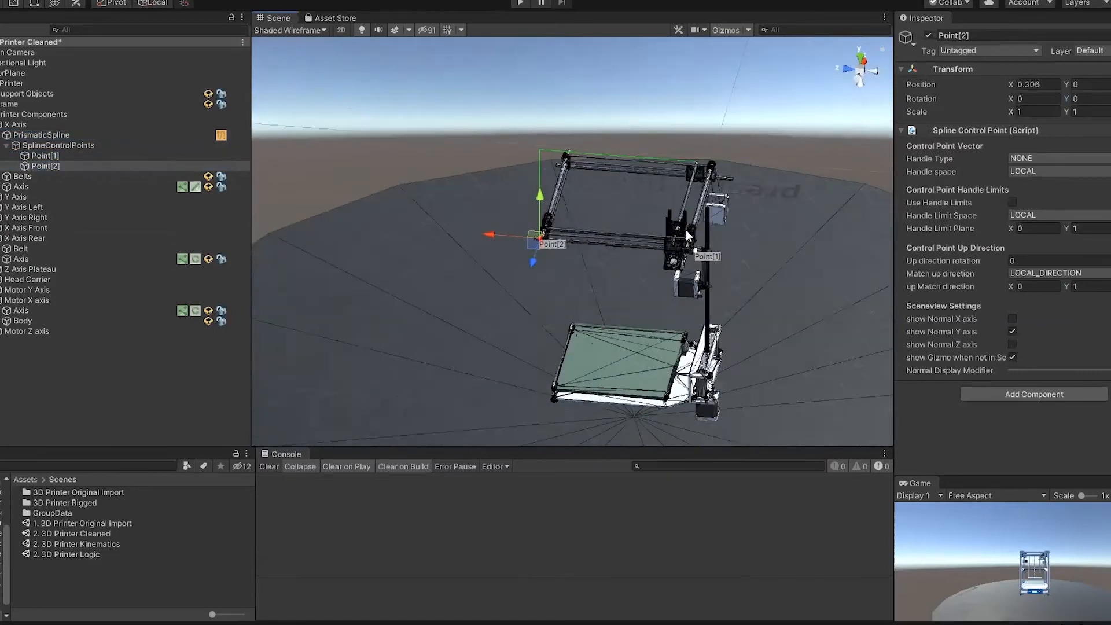
scroll(646, 291, "up", 10)
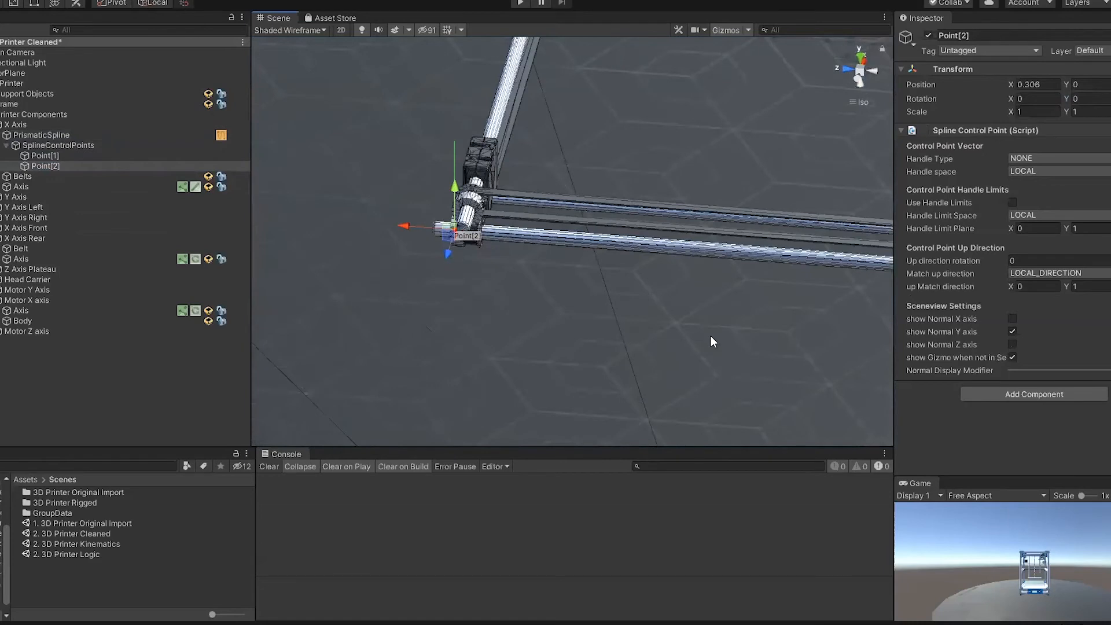
scroll(758, 254, "down", 3)
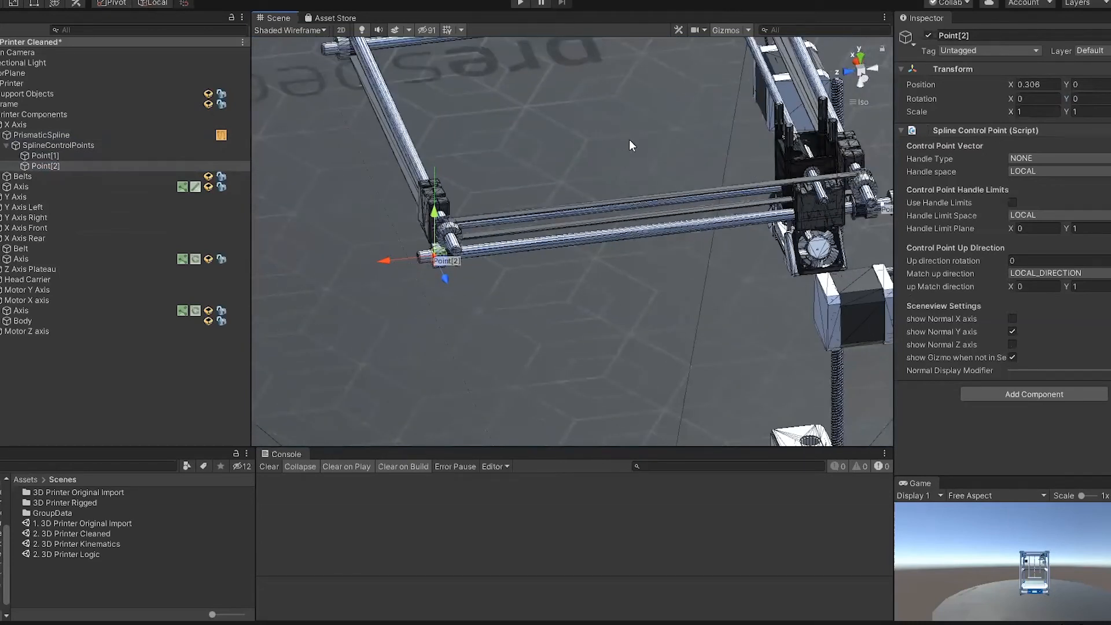
left_click_drag(601, 150, 671, 124, "alt")
middle_click_drag(671, 124, 475, 142)
Step: Assign PrismaticSpline as the limit spline of the Prismatic Joint on the Axis of X Axis
left_click(2, 136)
left_click(41, 135)
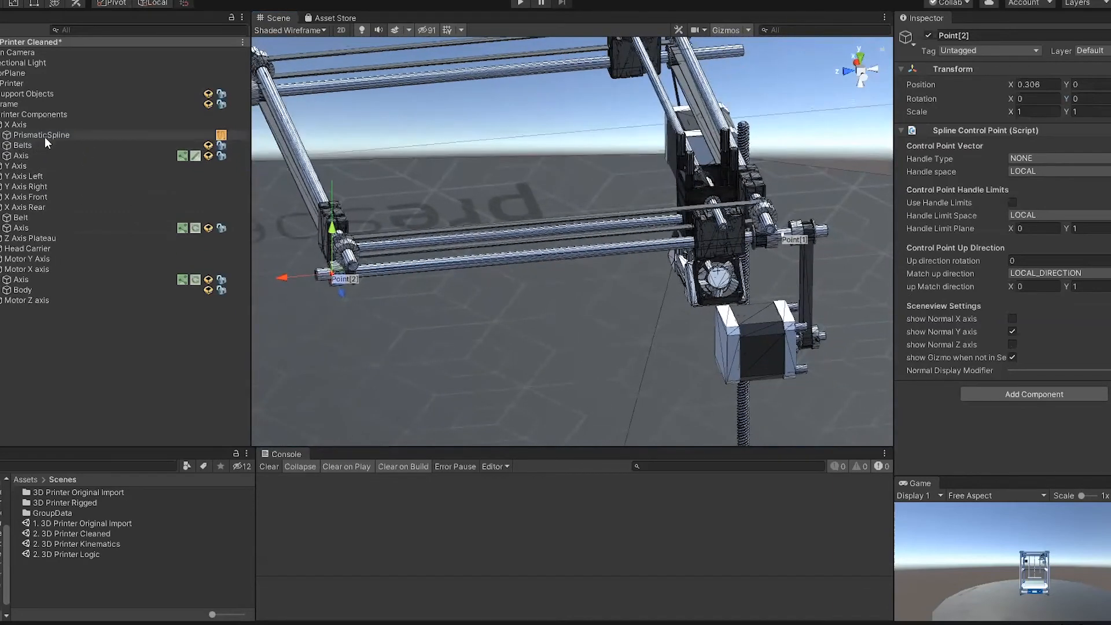
left_click(21, 156)
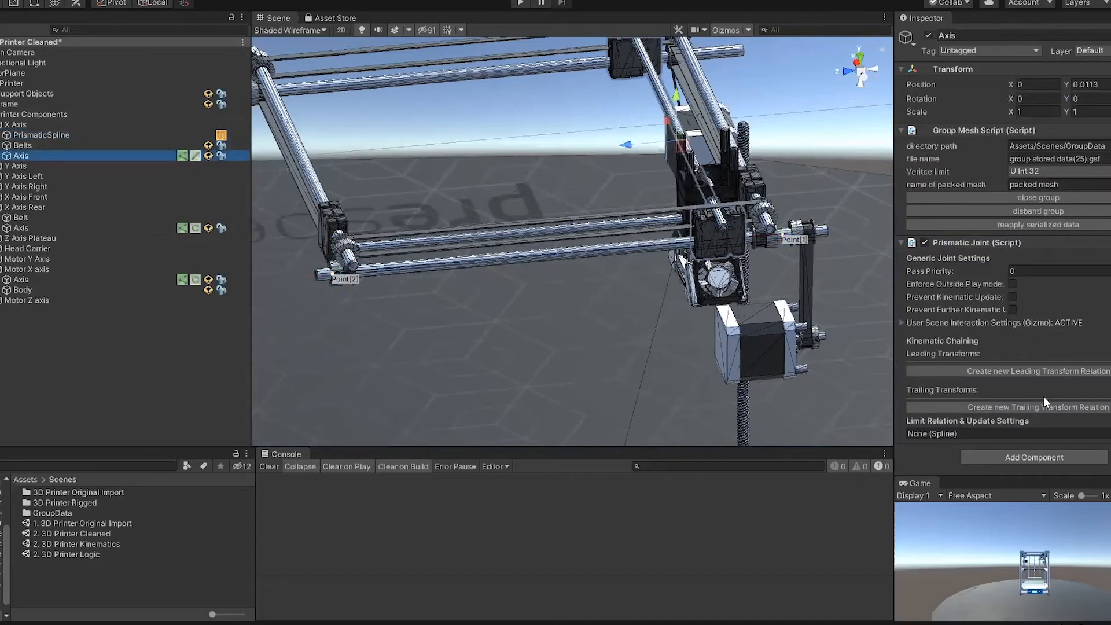
left_click_drag(41, 135, 1018, 435)
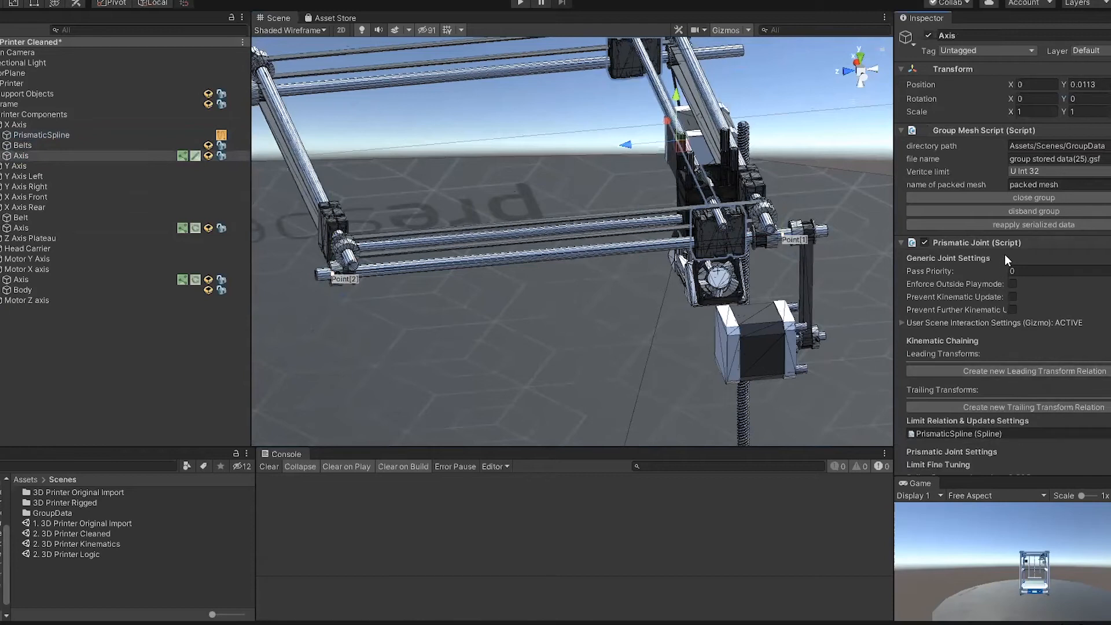
Step: Enable Enforce Outside Playmode on the Prismatic Joint and slide the Axis along the spline to test it
left_click(1012, 284)
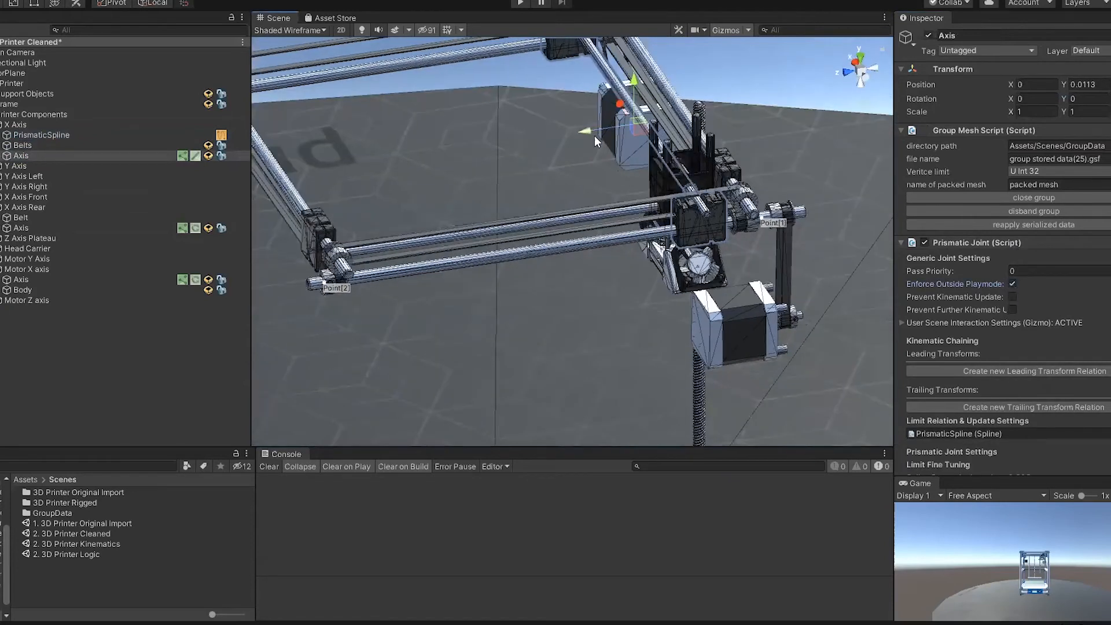
left_click_drag(589, 131, 755, 133)
mouse_move(727, 131)
right_mouse_down()
mouse_move(773, 123)
mouse_move(722, 150)
right_mouse_up()
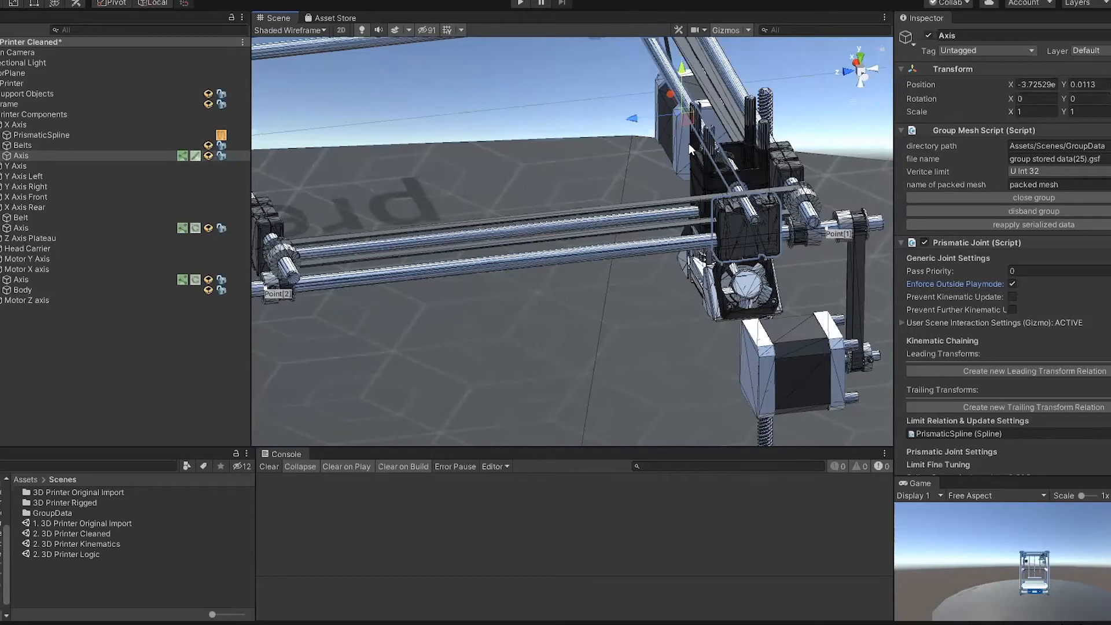
Step: Slide the Axis to about 0.0401 on the spline and update the Point[1] limit to that position
left_click(863, 81)
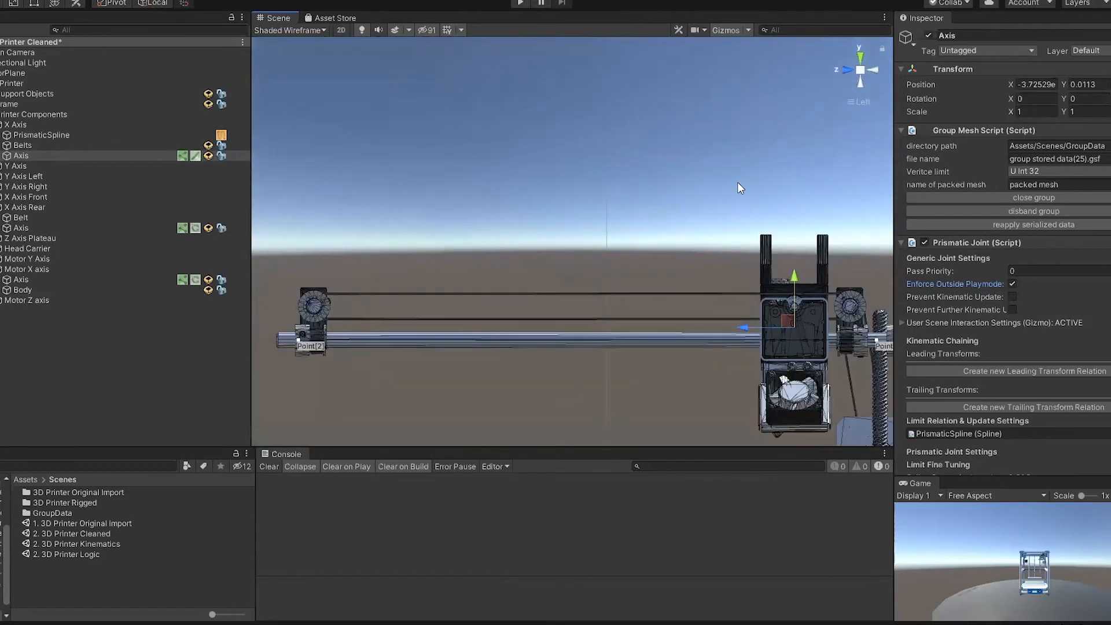
left_click_drag(743, 328, 751, 334)
scroll(1067, 329, "down", 3)
right_click_drag(660, 137, 789, 220)
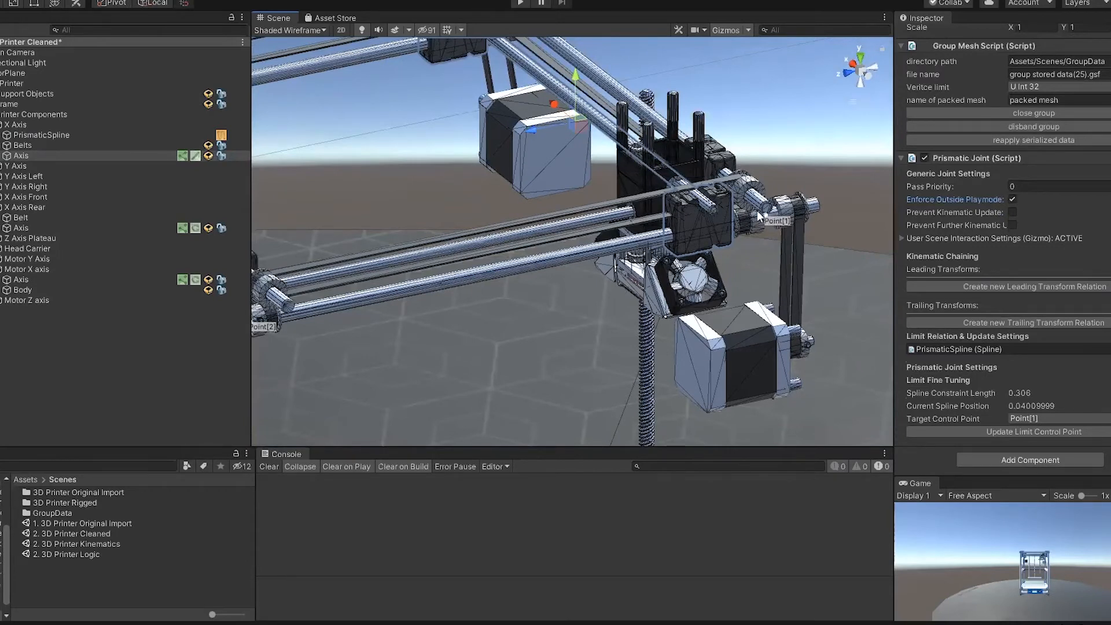
left_click(1026, 432)
left_click_drag(531, 130, 631, 133)
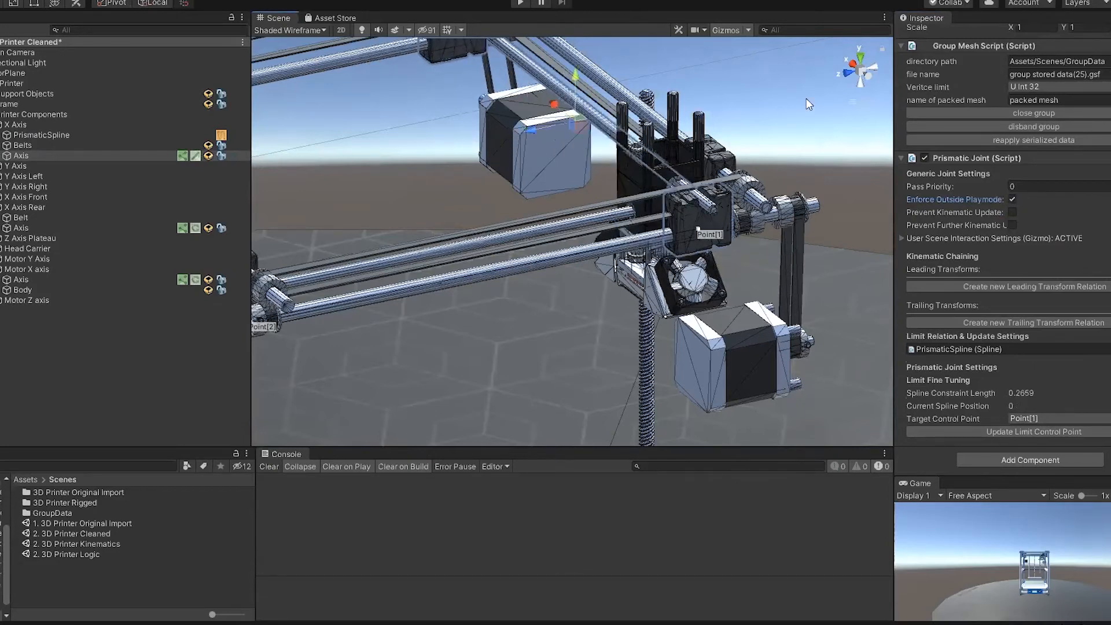
Step: Slide the Axis to about 0.2293 on the spline, update the Point[2] limit there, and save the scene
left_click(865, 75)
left_click_drag(751, 324, 317, 307)
left_click(1027, 416)
left_click(1033, 442)
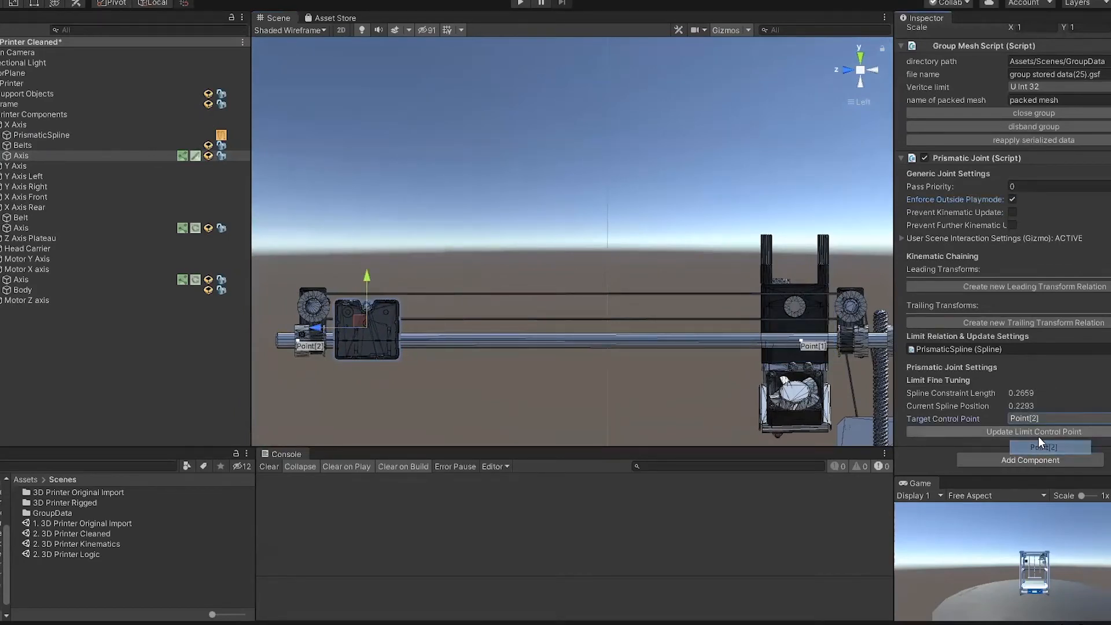
left_click(1036, 432)
left_click_drag(331, 327, 695, 296)
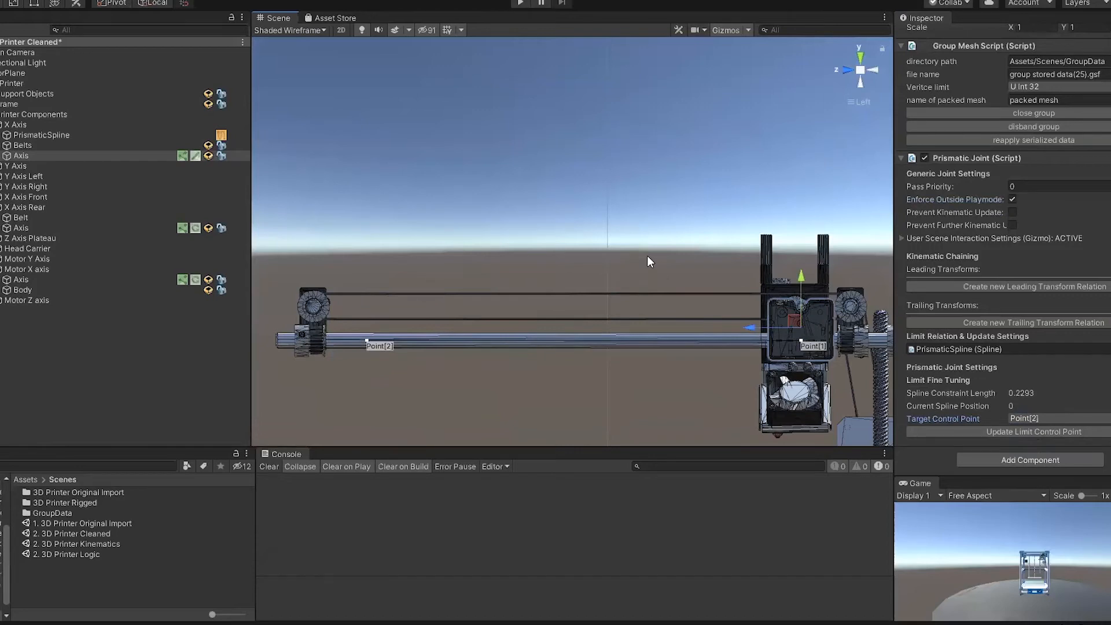
left_click_drag(647, 255, 615, 185, "alt")
key("ctrl+s")
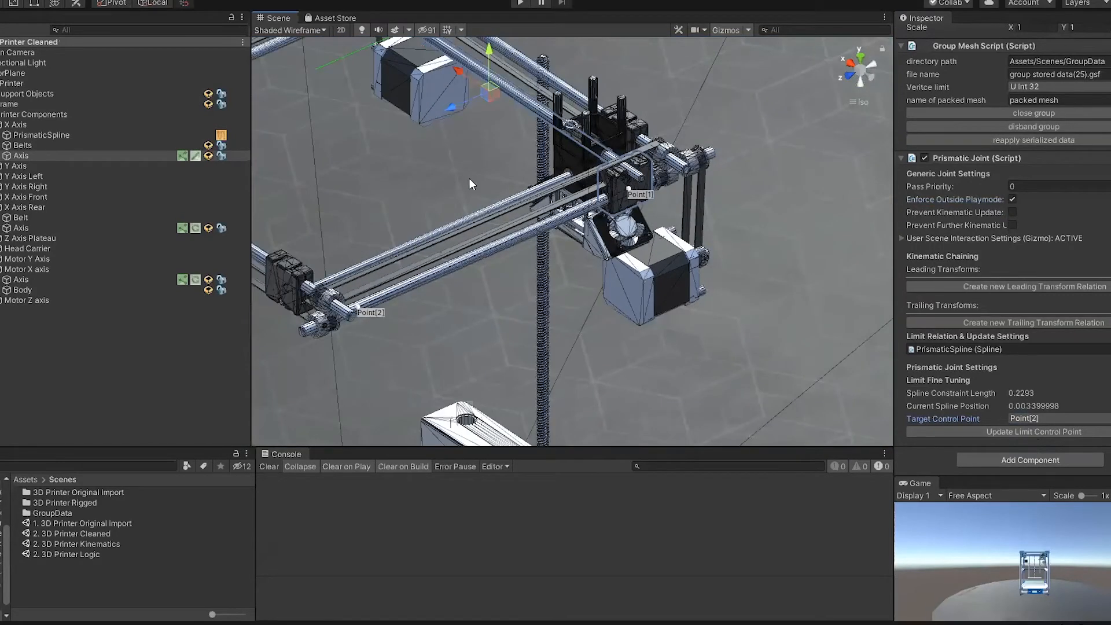
Step: Examine the X Axis carriages, rods, belts and drive wheels from several sides
left_click_drag(470, 179, 486, 128, "alt")
middle_click_drag(596, 78, 712, 199)
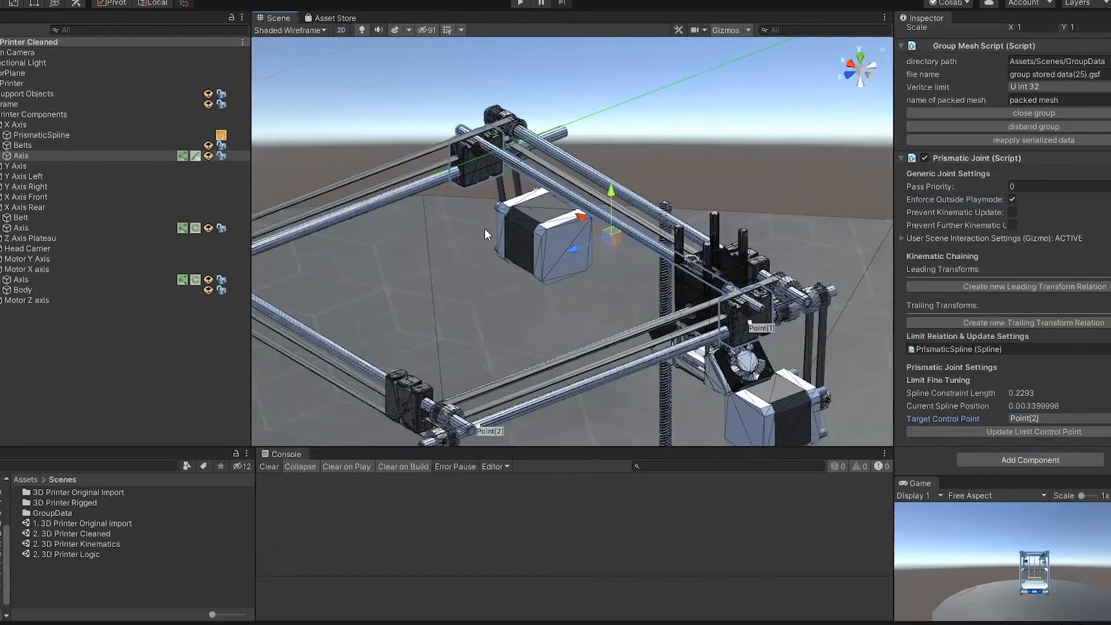
left_click_drag(637, 172, 963, 204, "alt")
middle_click_drag(631, 157, 871, 58)
left_click_drag(447, 156, 575, 130, "alt")
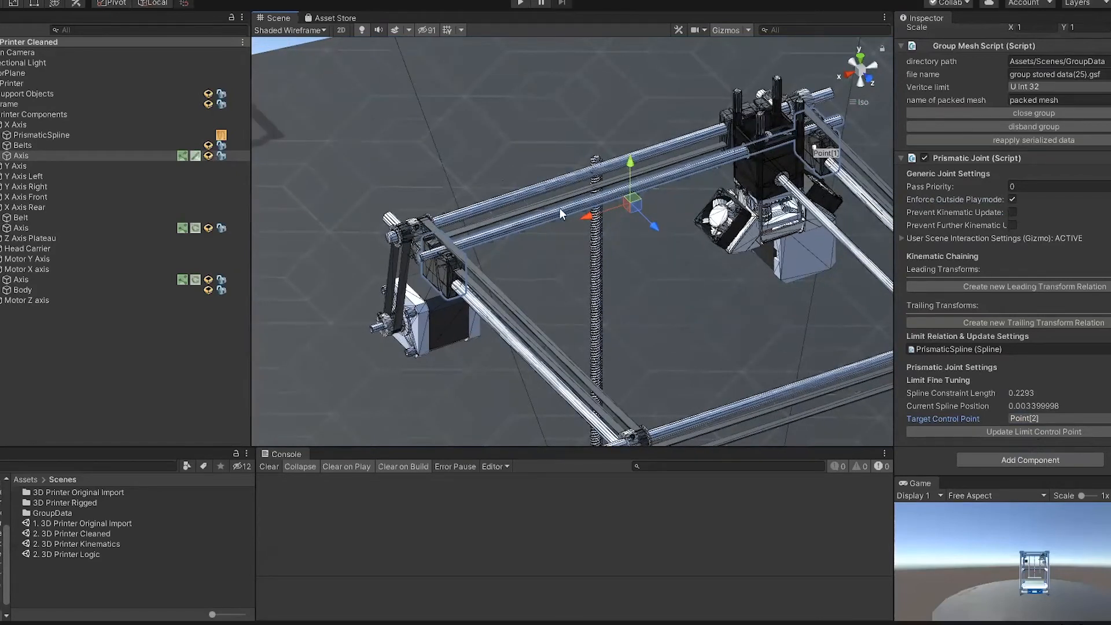
left_click_drag(696, 265, 243, 293, "alt")
middle_click_drag(509, 310, 510, 283)
left_click_drag(510, 283, 243, 279, "alt")
left_click_drag(602, 144, 551, 153, "alt")
middle_click_drag(427, 440, 503, 318)
left_click_drag(503, 318, 545, 322, "alt")
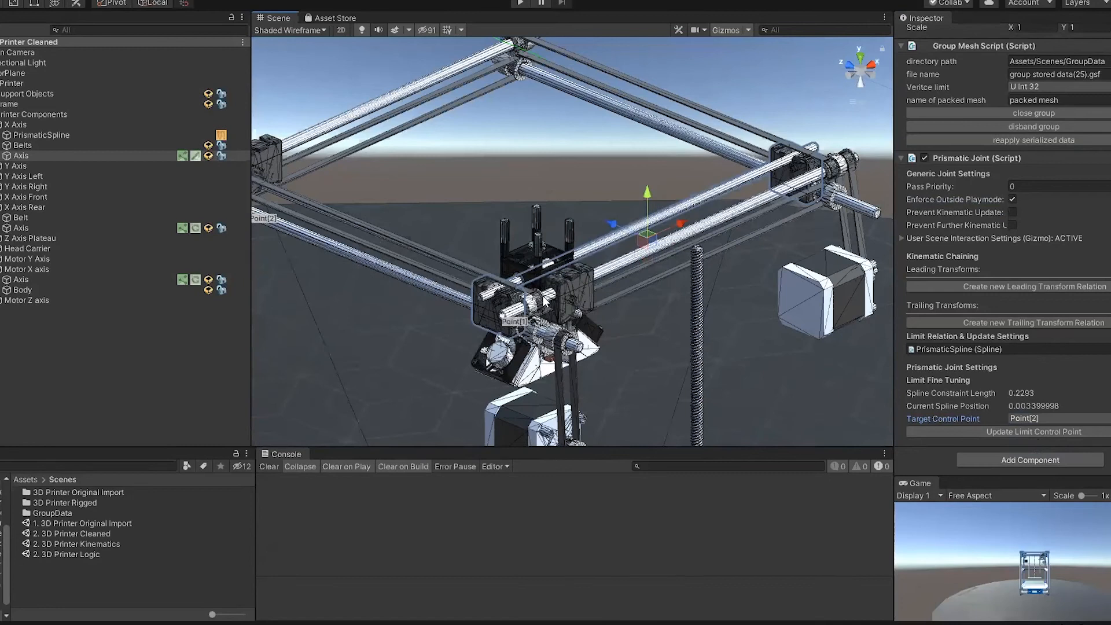
Step: Add a second leading transform relation to the X Axis Rear wheel joint, with X Axis's Axis prismatic joint as its opposing relation
left_click(544, 300)
scroll(547, 289, "up", 5)
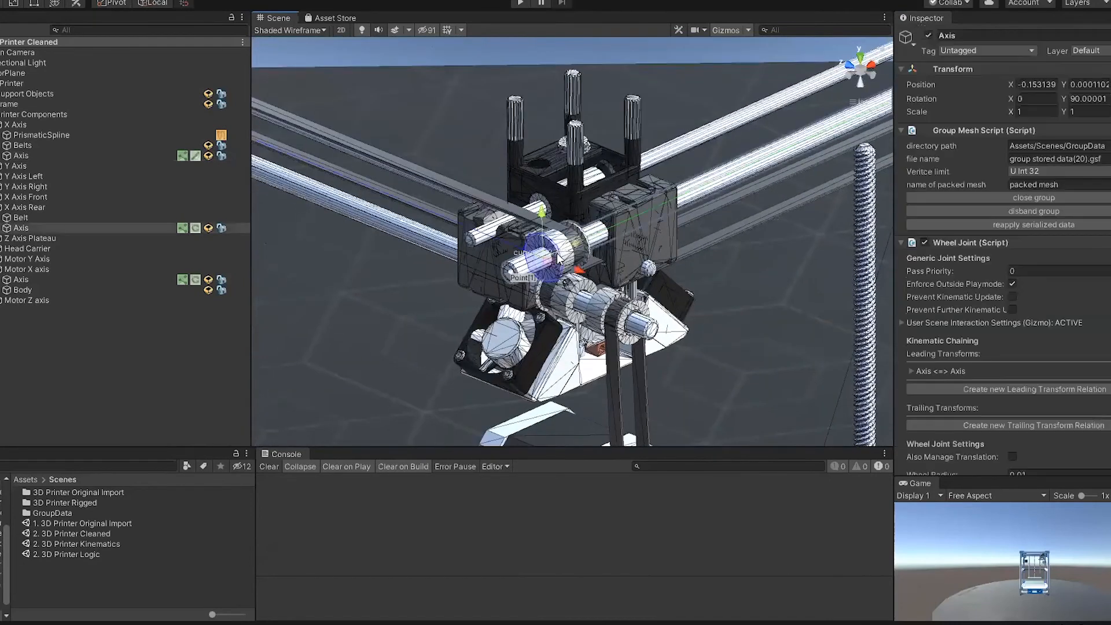
scroll(578, 231, "down", 1)
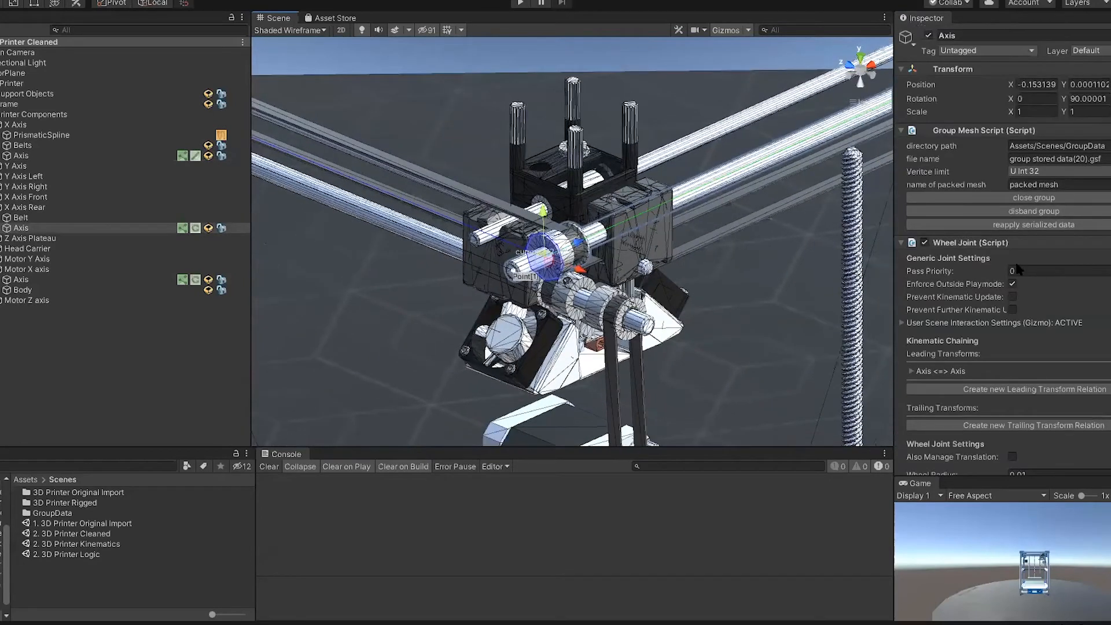
scroll(1020, 266, "down", 3)
scroll(1021, 272, "down", 3)
left_click(967, 155)
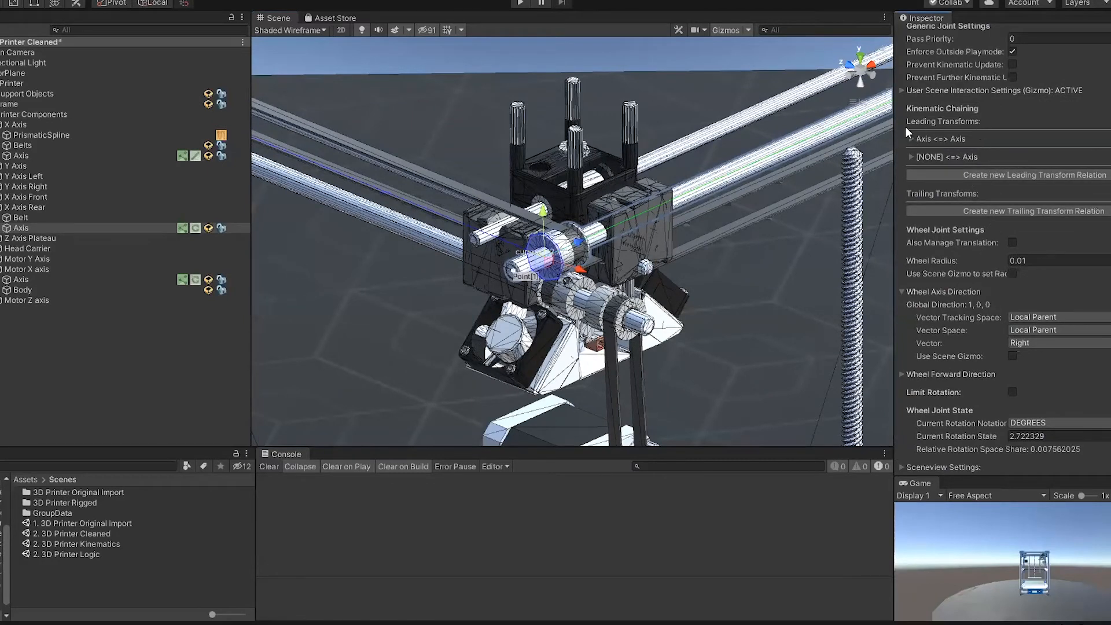
left_click(912, 157)
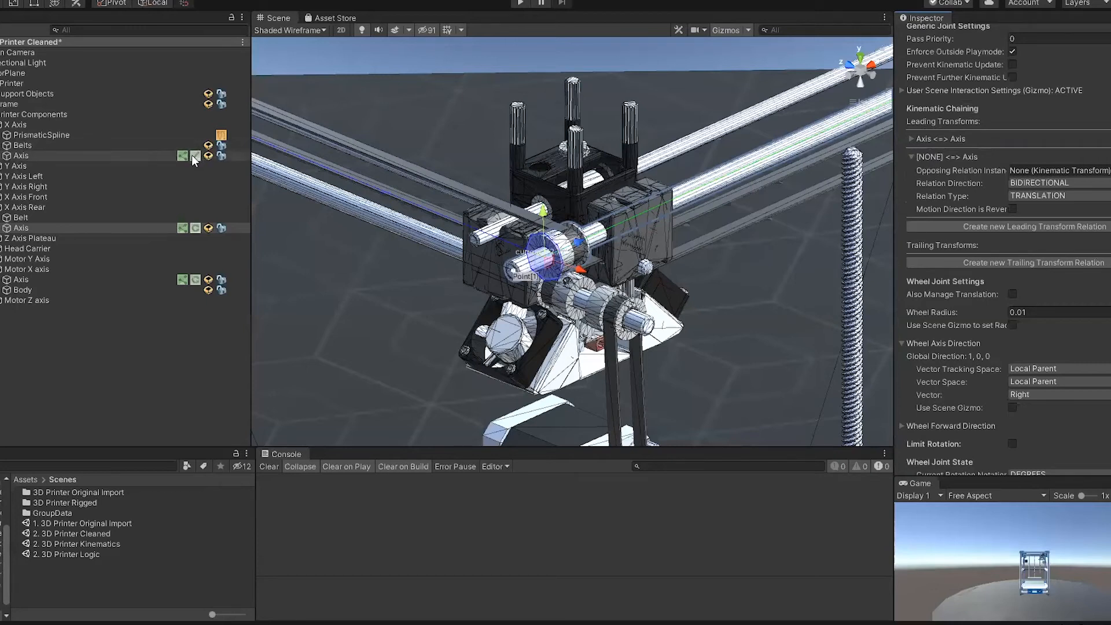
left_click_drag(187, 159, 1044, 170)
Step: Rotate the X Axis Rear wheel to test its translation chaining with the X Axis carriage
left_click_drag(549, 281, 566, 473, "alt")
key("e")
left_click_drag(606, 219, 656, 300)
left_click_drag(570, 214, 719, 461)
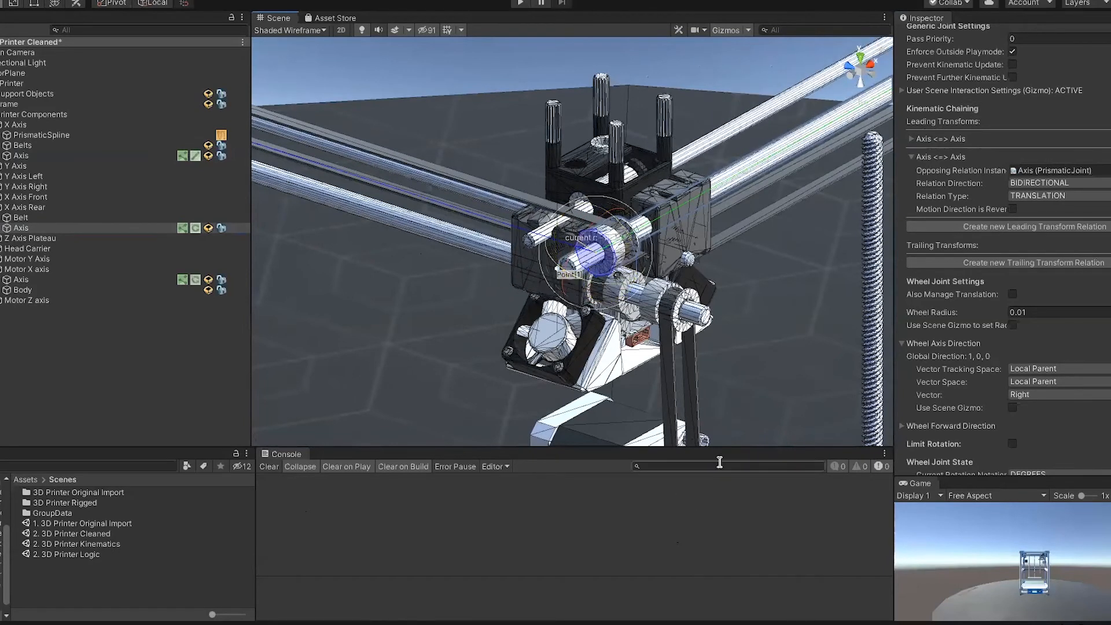
Step: Undo the test rotations of the wheel
key("ctrl+z")
key("ctrl+z")
key("ctrl+z")
key("ctrl+z")
key("ctrl+z")
key("ctrl+z")
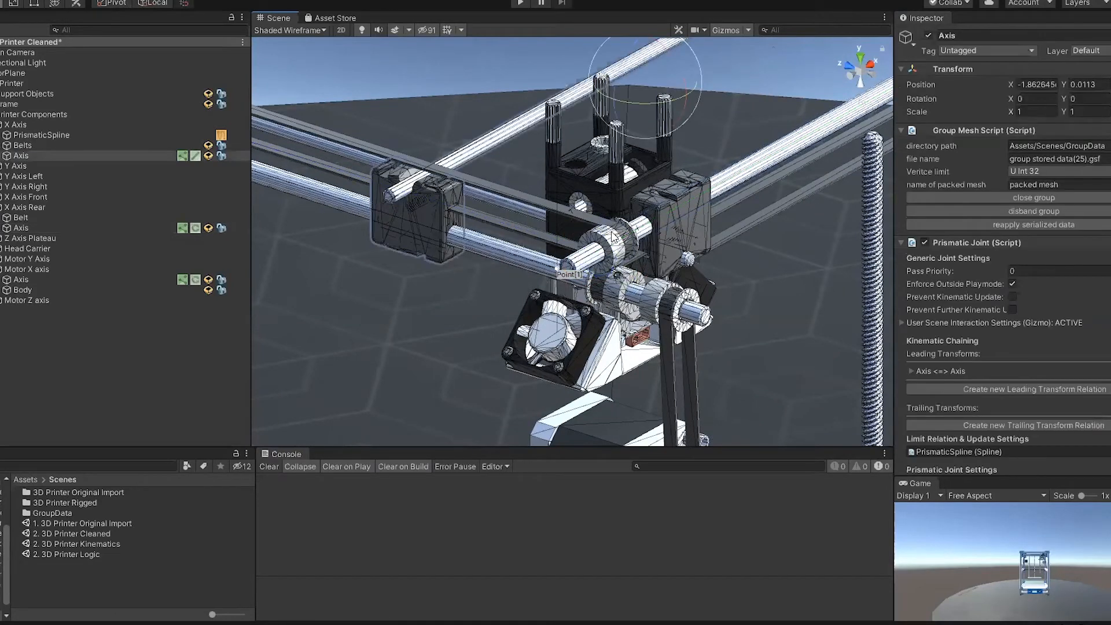
Step: Reselect the Axis of X Axis and slide it along the spline to its Point[1] end
left_click(447, 213)
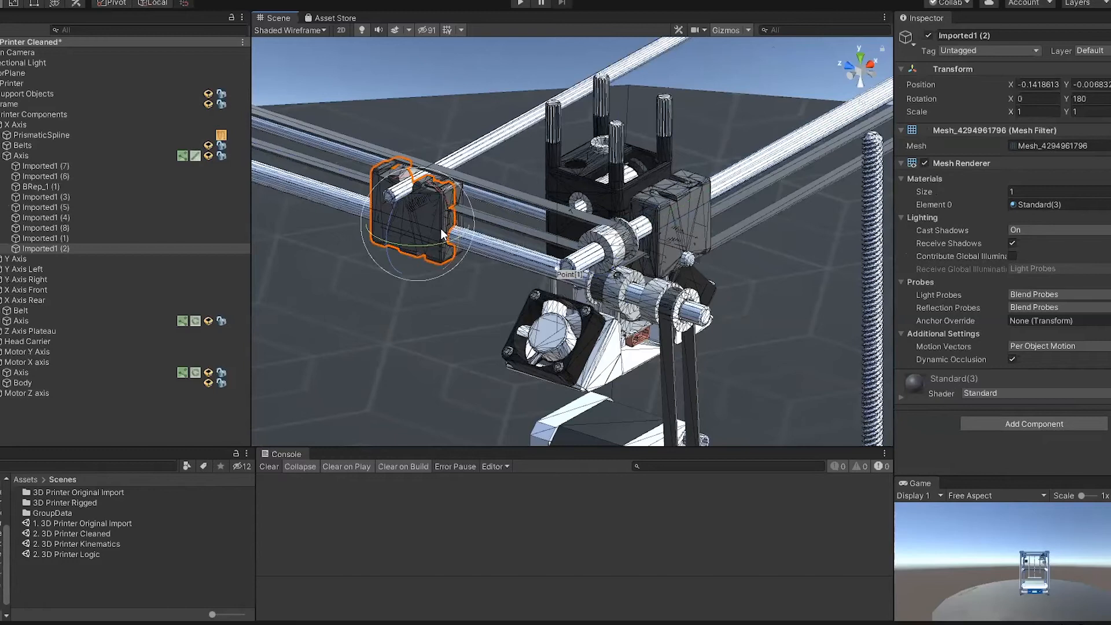
left_click(416, 212)
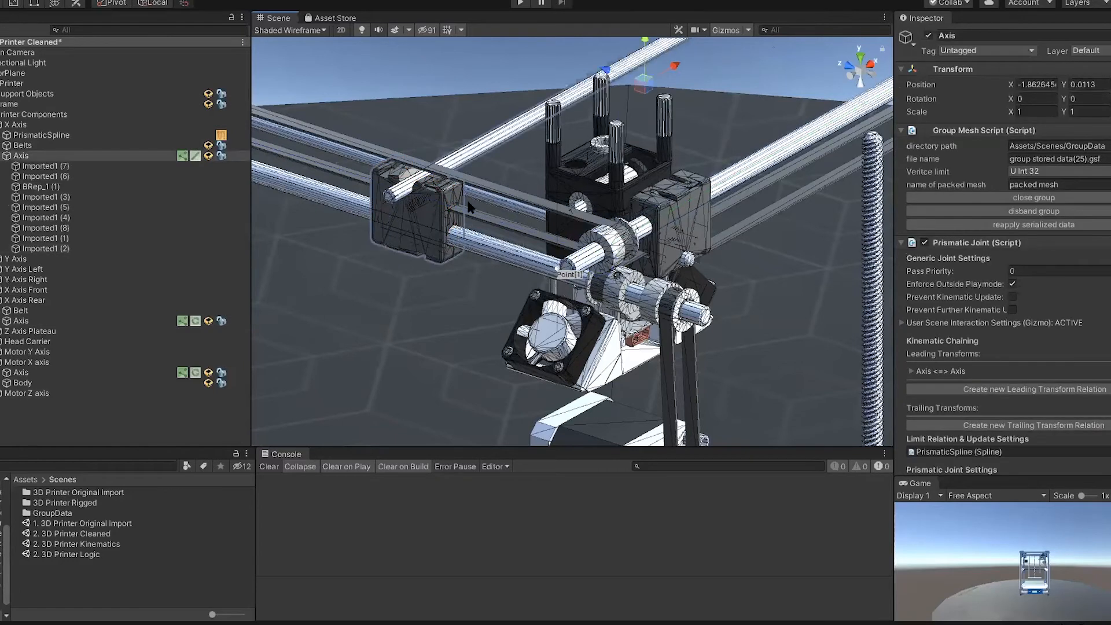
left_click_drag(629, 81, 727, 161)
key("a")
right_click_drag(576, 317, 400, 315)
scroll(636, 261, "down", 5)
scroll(644, 260, "down", 3)
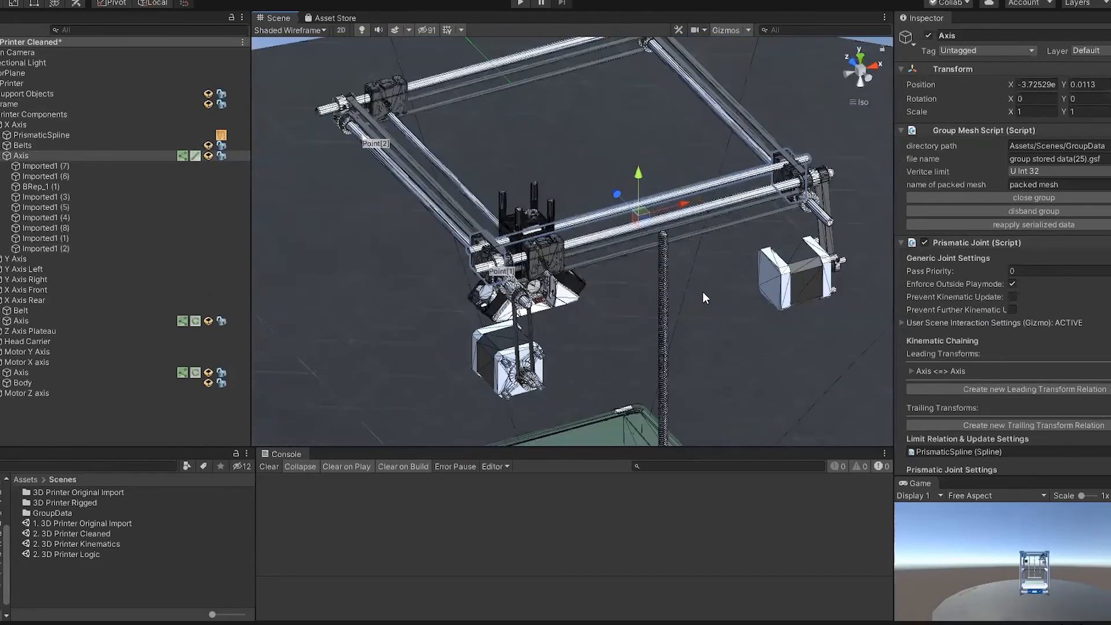
Step: Rotate the Axis wheel of Motor X axis to check that it drives the X Axis carriage, and clear the selection
left_click_drag(711, 361, 538, 303, "alt")
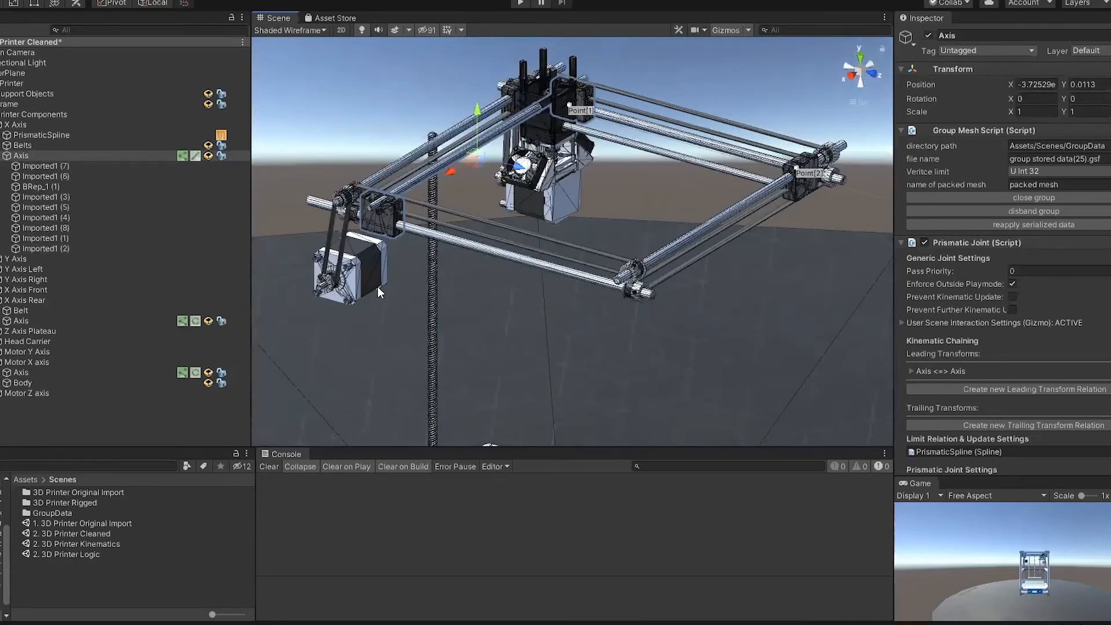
scroll(350, 302, "up", 5)
middle_click_drag(389, 300, 653, 351)
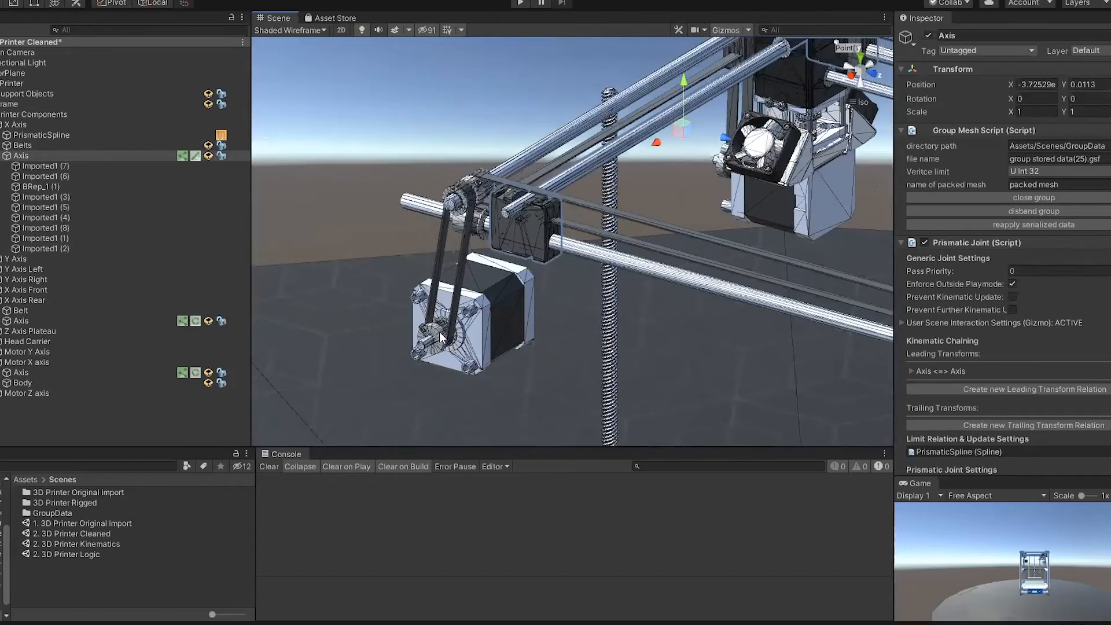
left_click(440, 332)
key("e")
left_click_drag(433, 294, 415, 167)
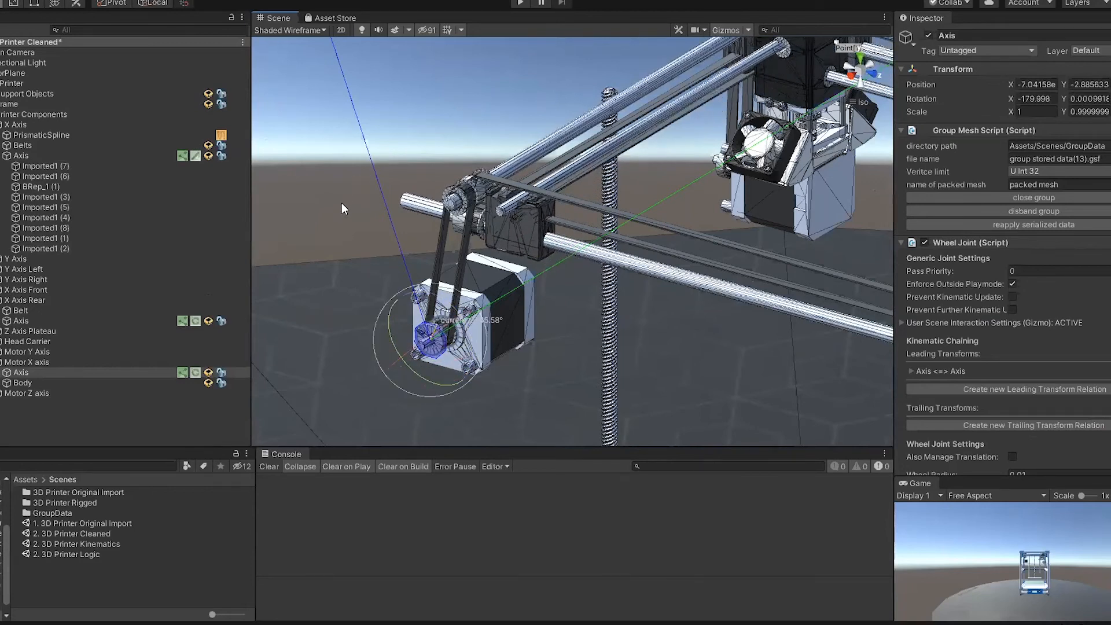
left_click(85, 414)
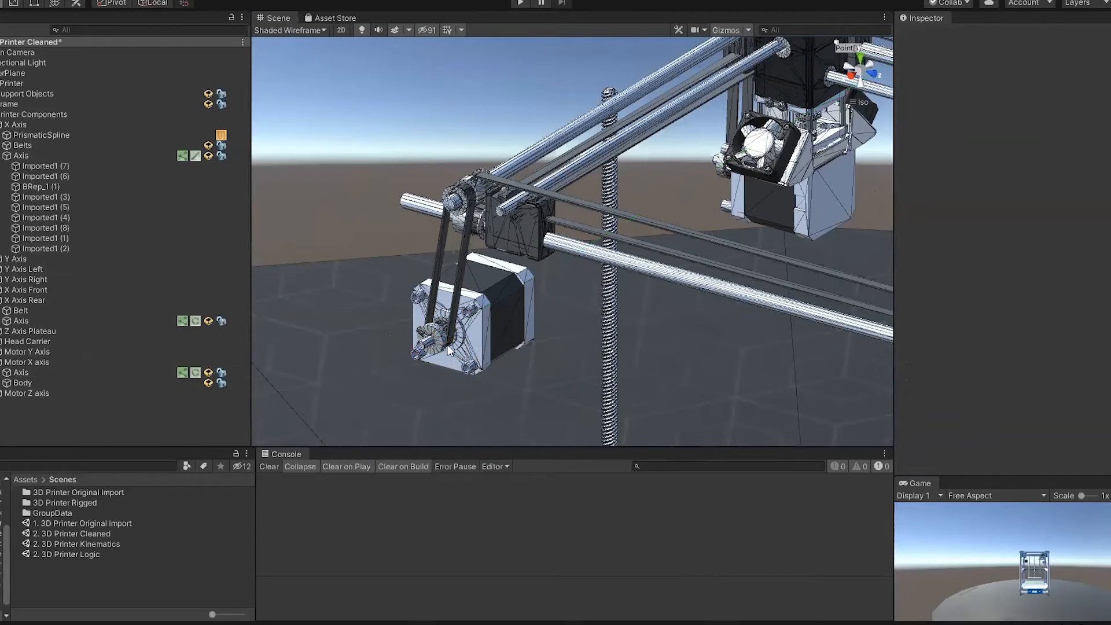
Step: Add a Driven Stepper Motor physical component to the Motor X axis object
left_click(63, 372)
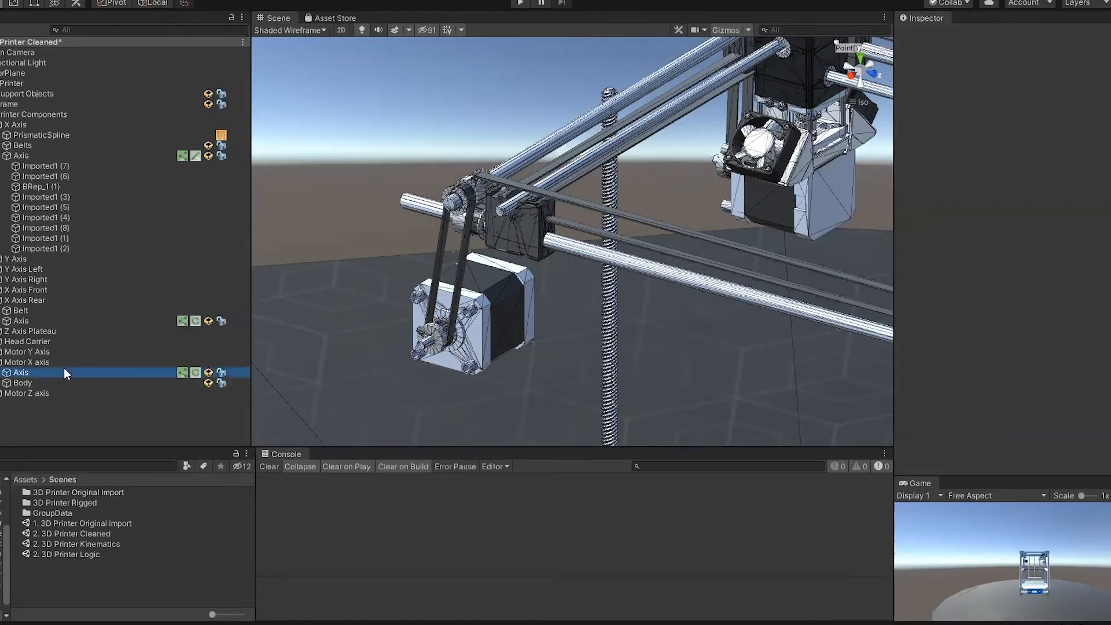
left_click(65, 362)
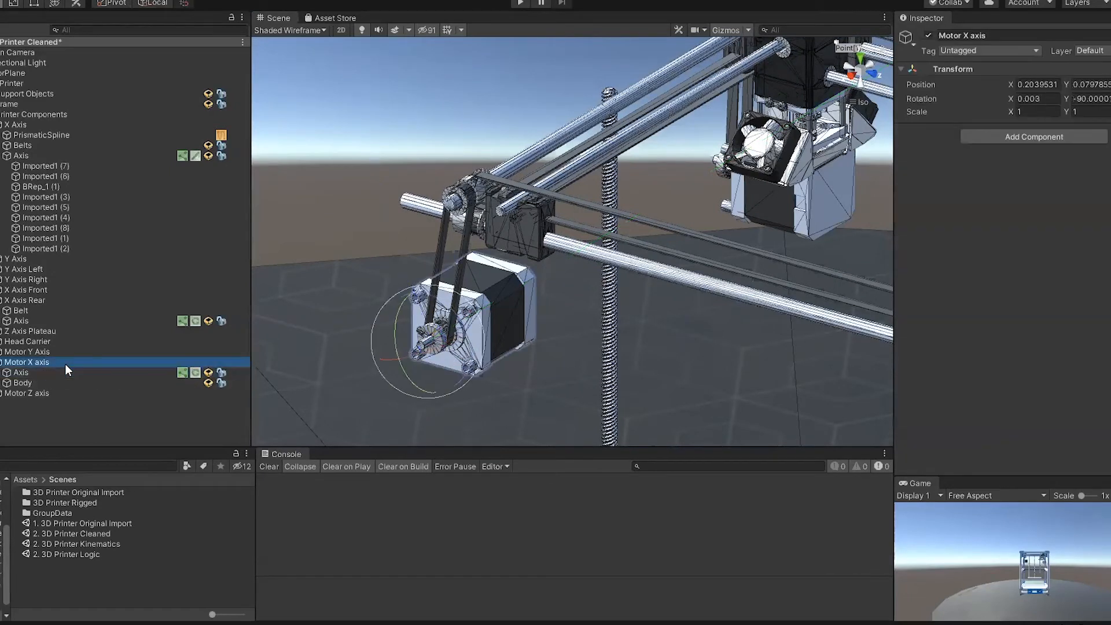
left_click(40, 383)
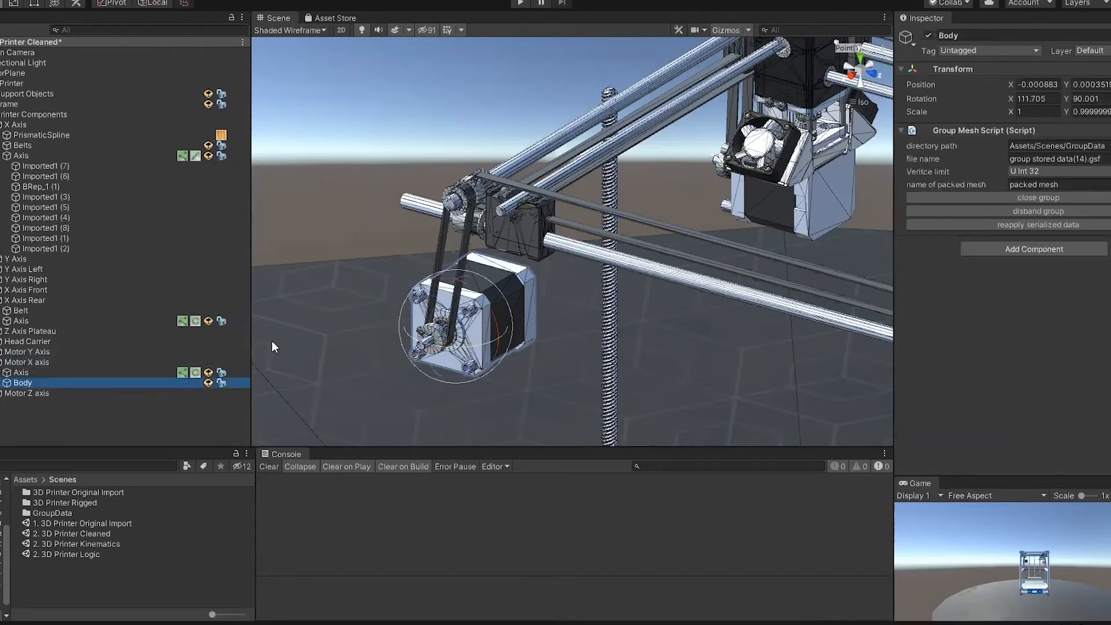
left_click(92, 362)
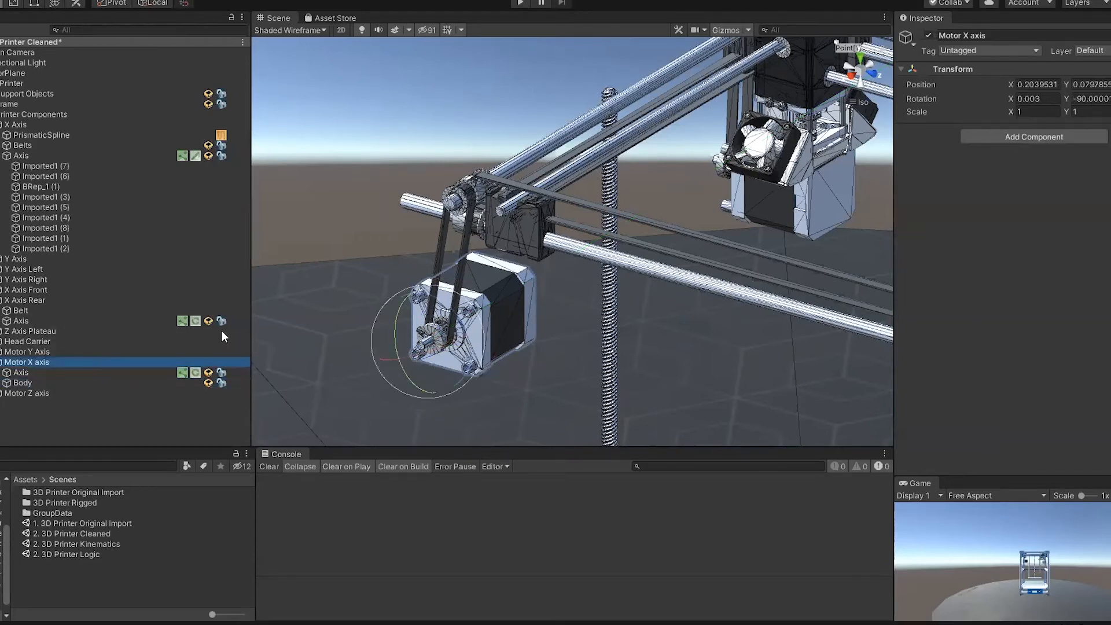
right_click(71, 362)
mouse_move(138, 613)
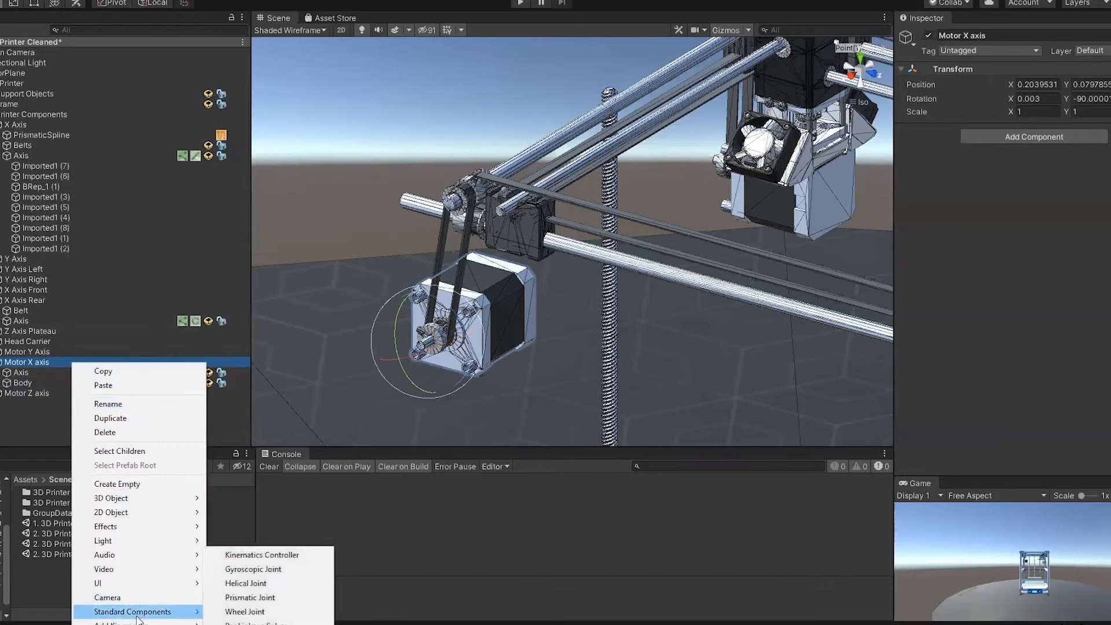
mouse_move(288, 472)
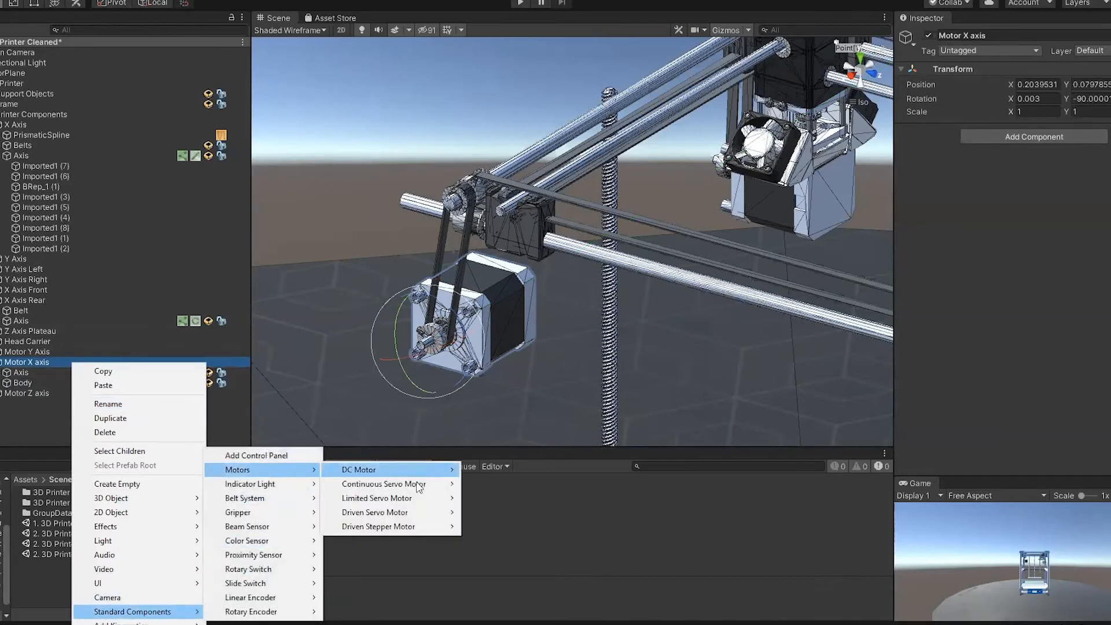
mouse_move(452, 529)
left_click(491, 526)
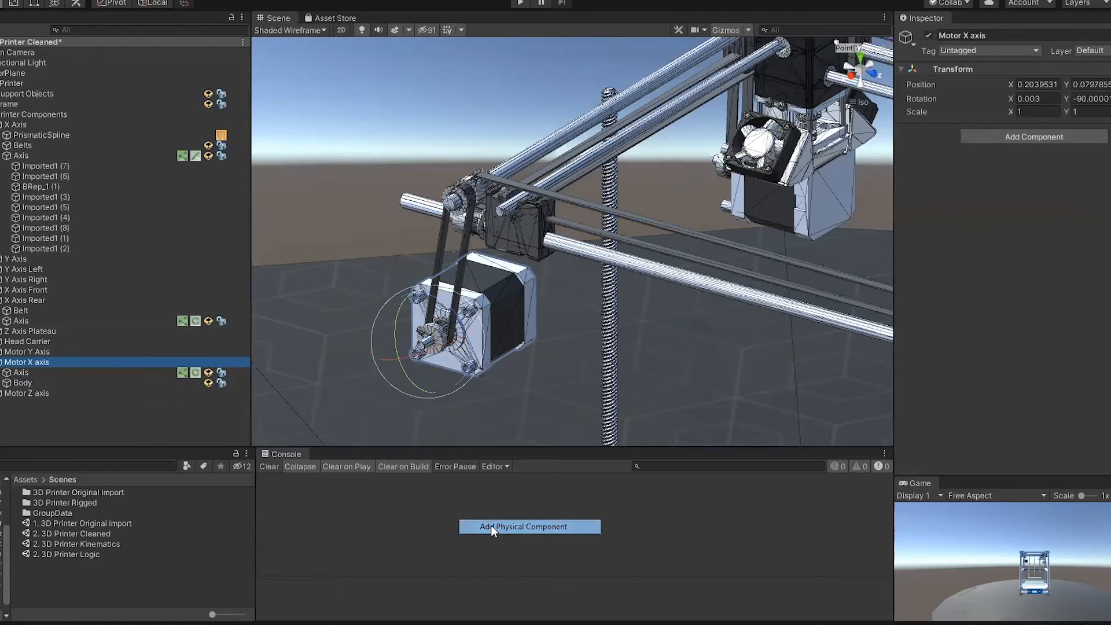
Step: Review the stepper motor's properties and live data, and generate a control panel for it
left_click(1050, 146)
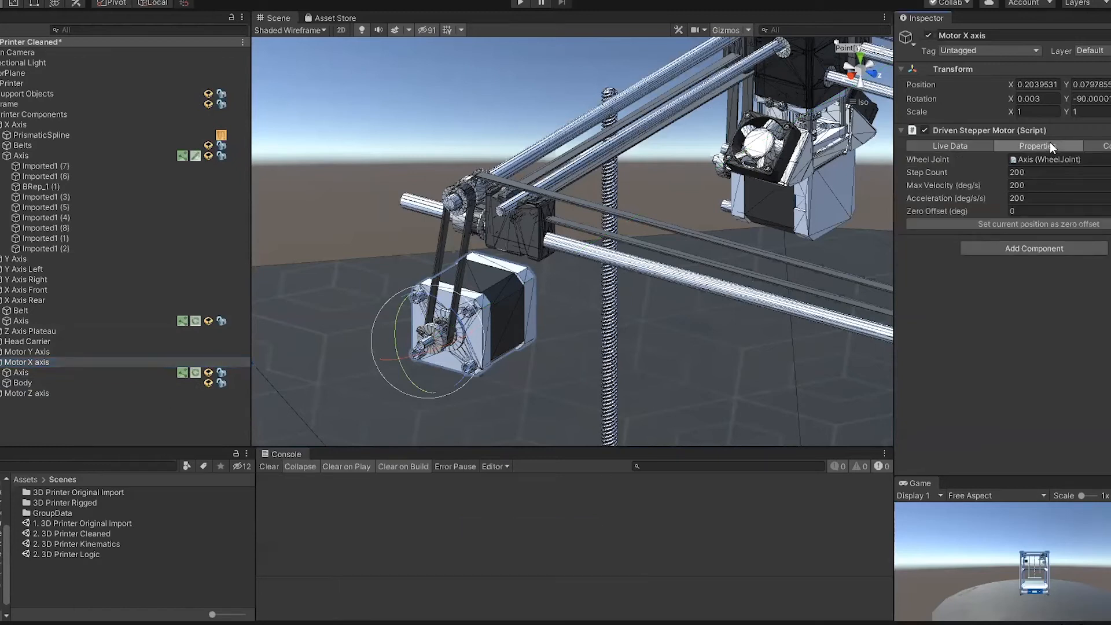
left_click(1078, 161)
left_click(955, 146)
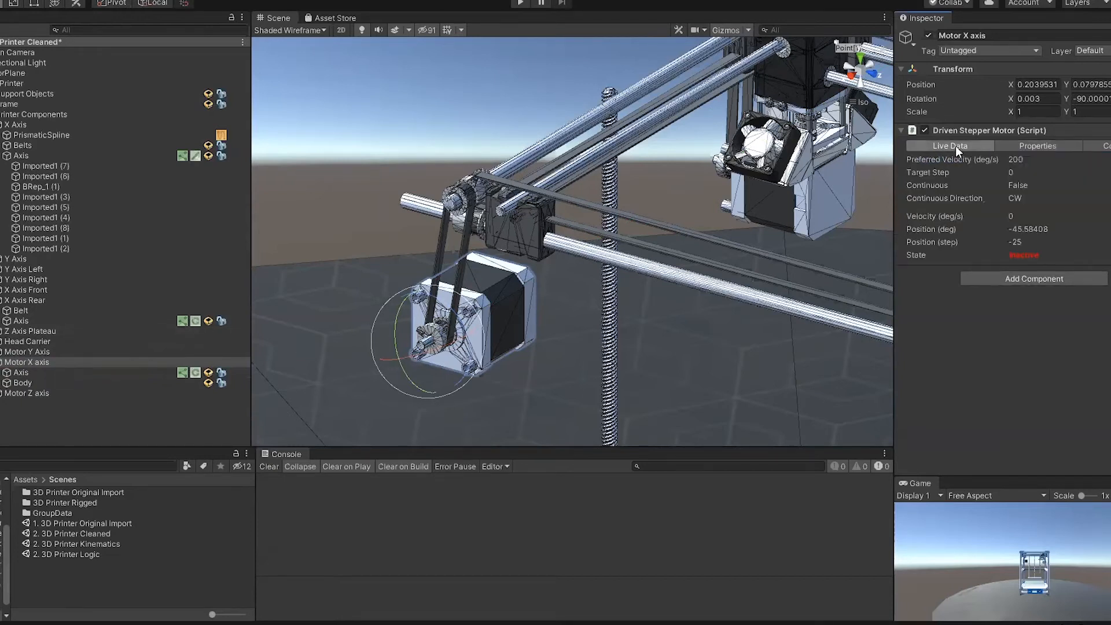
left_click(1102, 146)
left_click(983, 169)
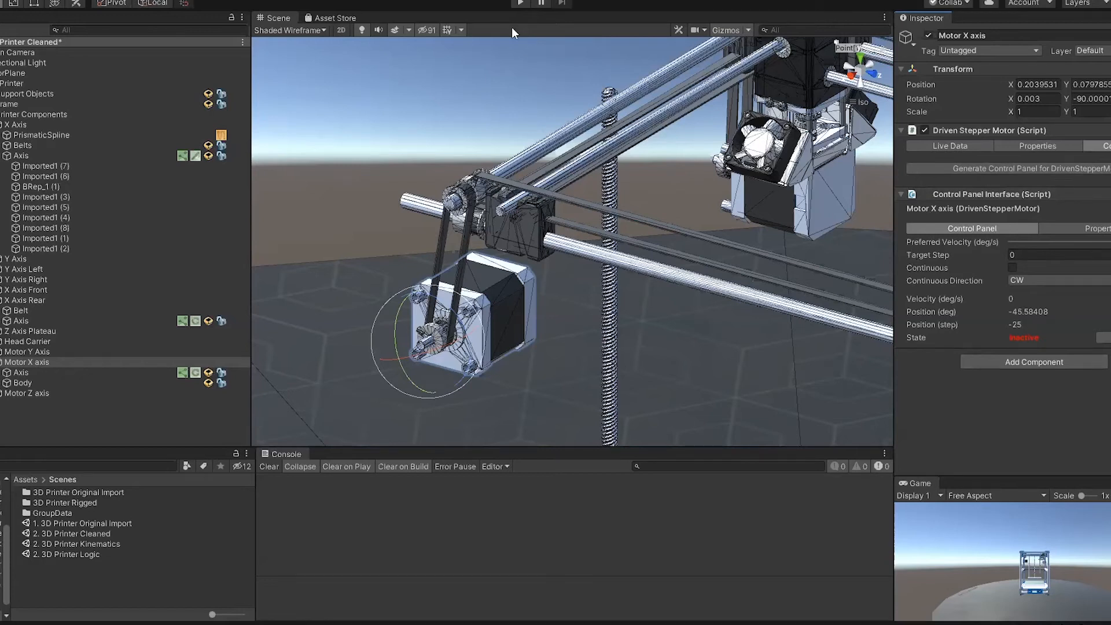
Step: Enter play mode and try running the X axis motor continuously in the CW direction
left_click(519, 4)
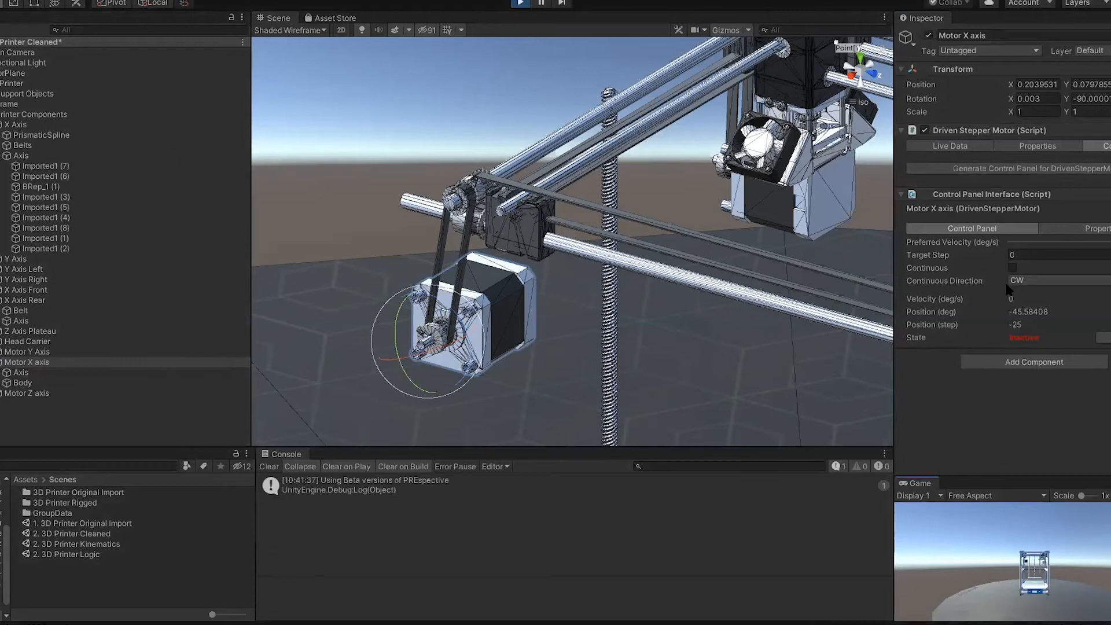
left_click(1012, 267)
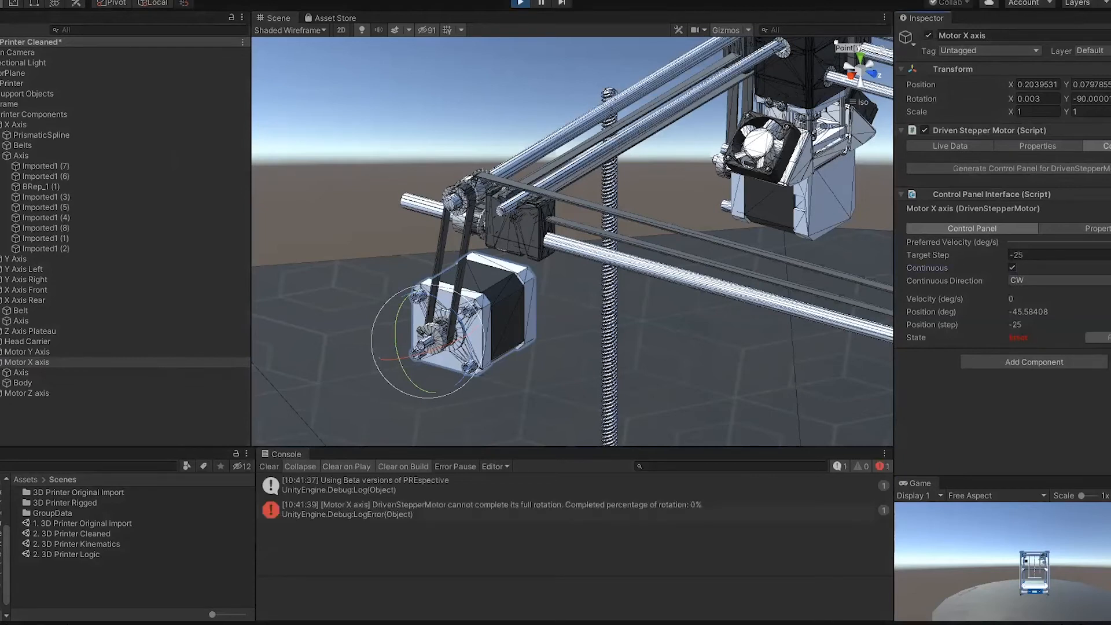
left_click(1012, 268)
Step: Set the motor's continuous direction to CCW, enable continuous rotation and reset its error state
left_click(1039, 280)
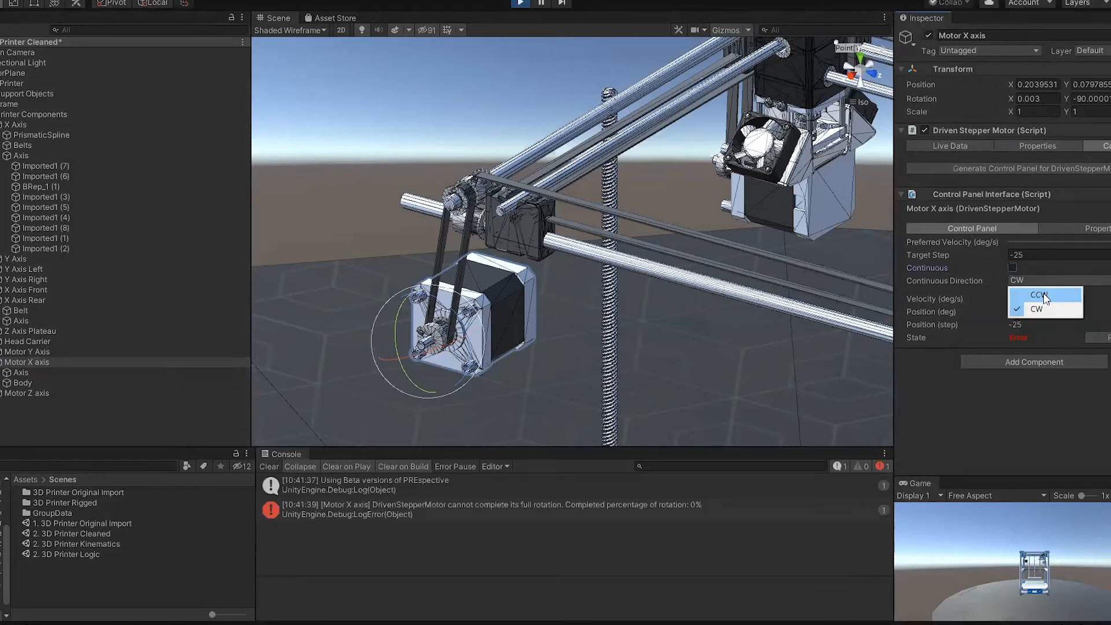
left_click(1044, 292)
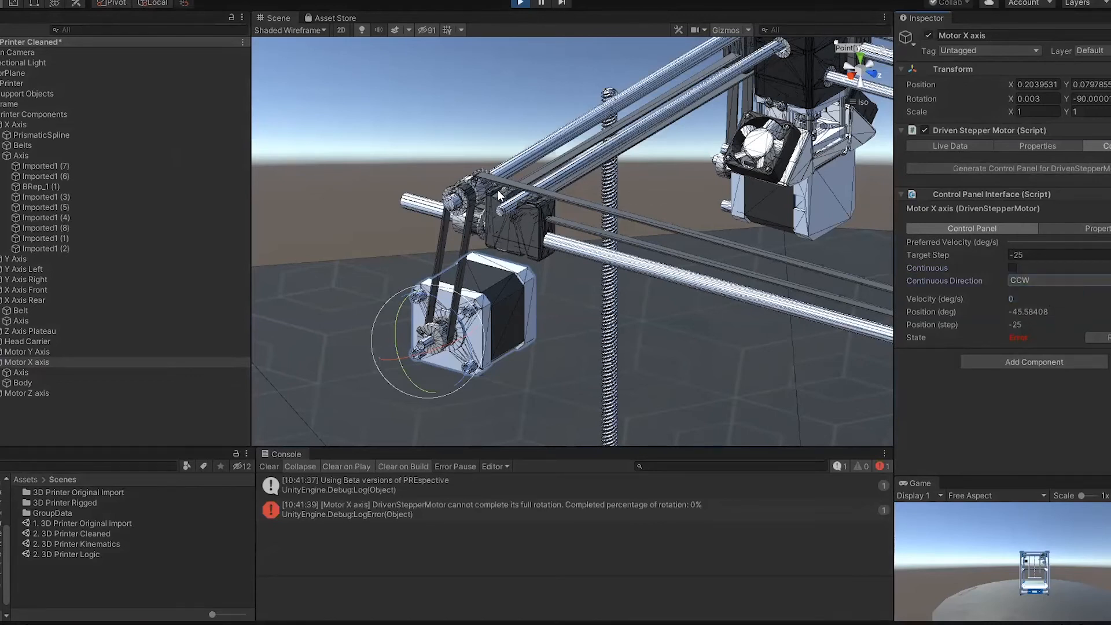
left_click(1012, 268)
left_click(1105, 339)
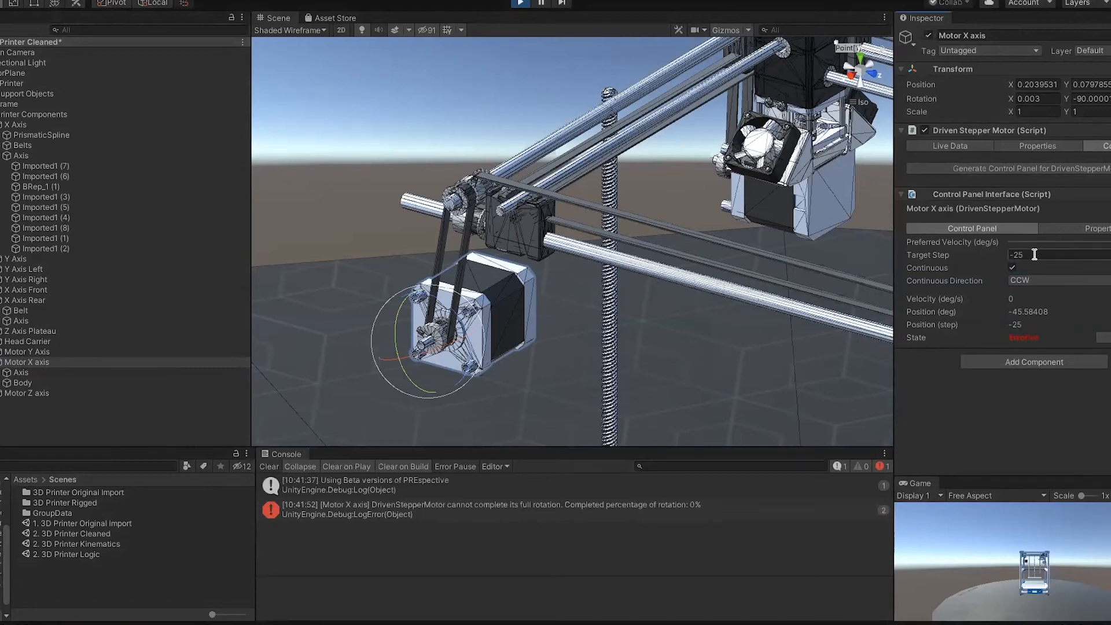
Step: Rotate the motor's Axis wheel slightly by hand and activate Motor X axis so it runs continuously in the CCW direction
left_click(96, 374)
left_click_drag(446, 309, 458, 328)
left_click(73, 362)
left_click(1104, 338)
scroll(742, 258, "down", 4)
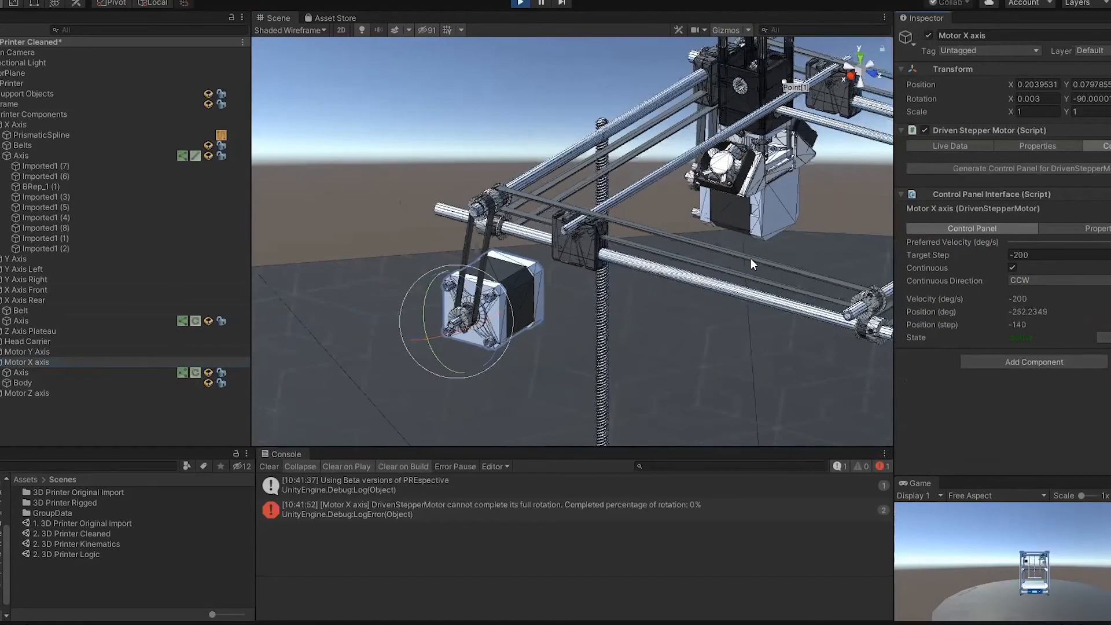
right_click_drag(751, 258, 791, 248)
middle_click_drag(793, 223, 638, 222)
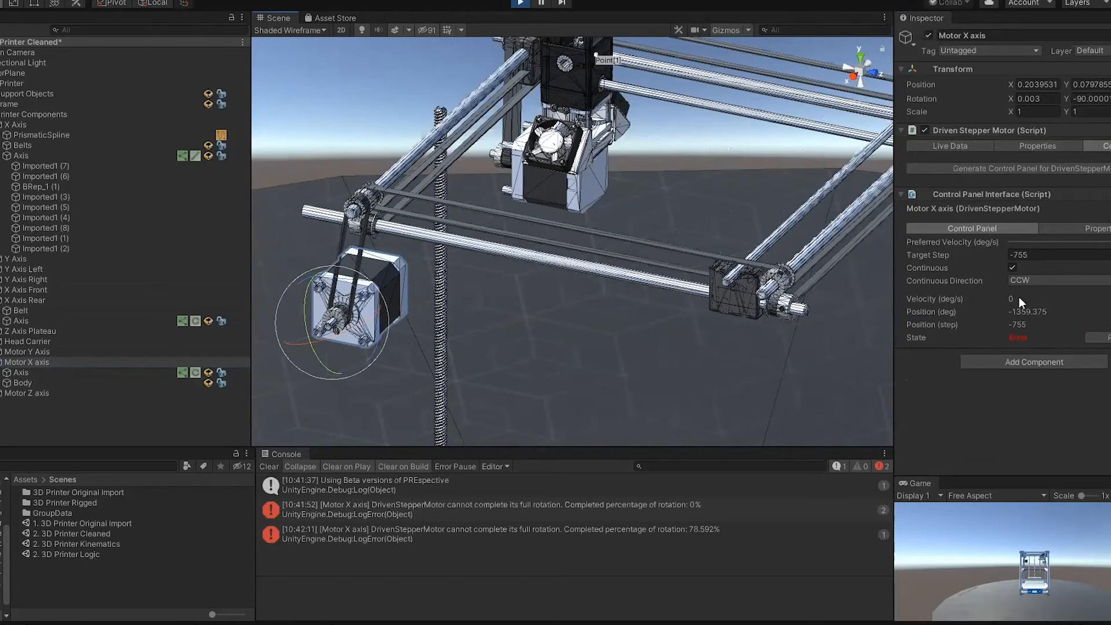
Step: Reset the motor's error state and set its continuous direction to CW to drive the carriage back
left_click(1104, 337)
left_click(1041, 280)
left_click(1037, 291)
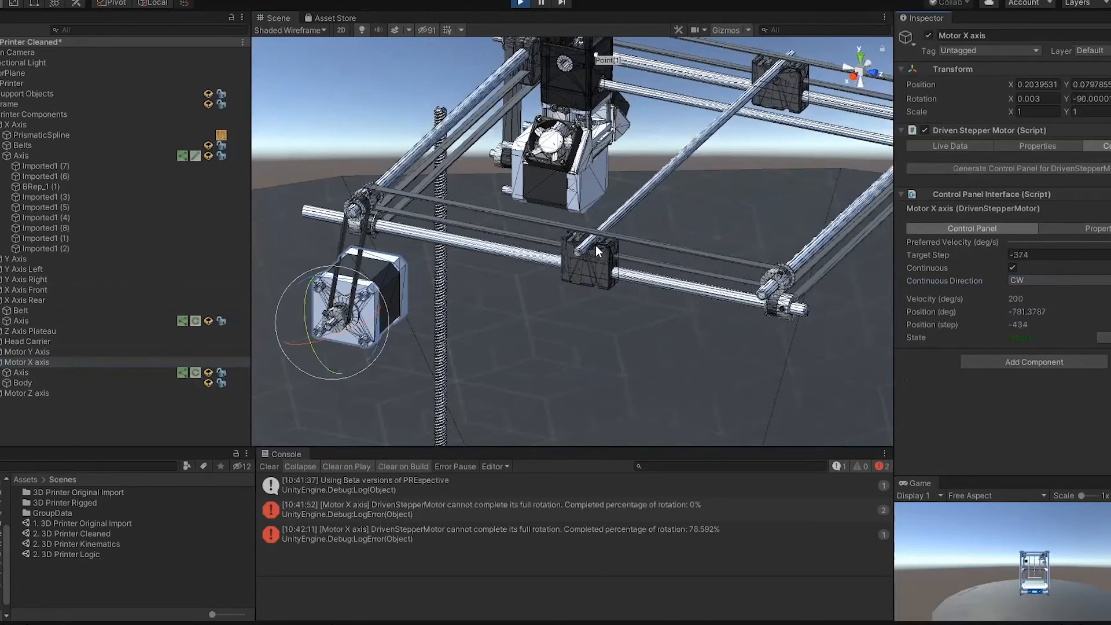
left_click_drag(654, 205, 608, 185, "alt")
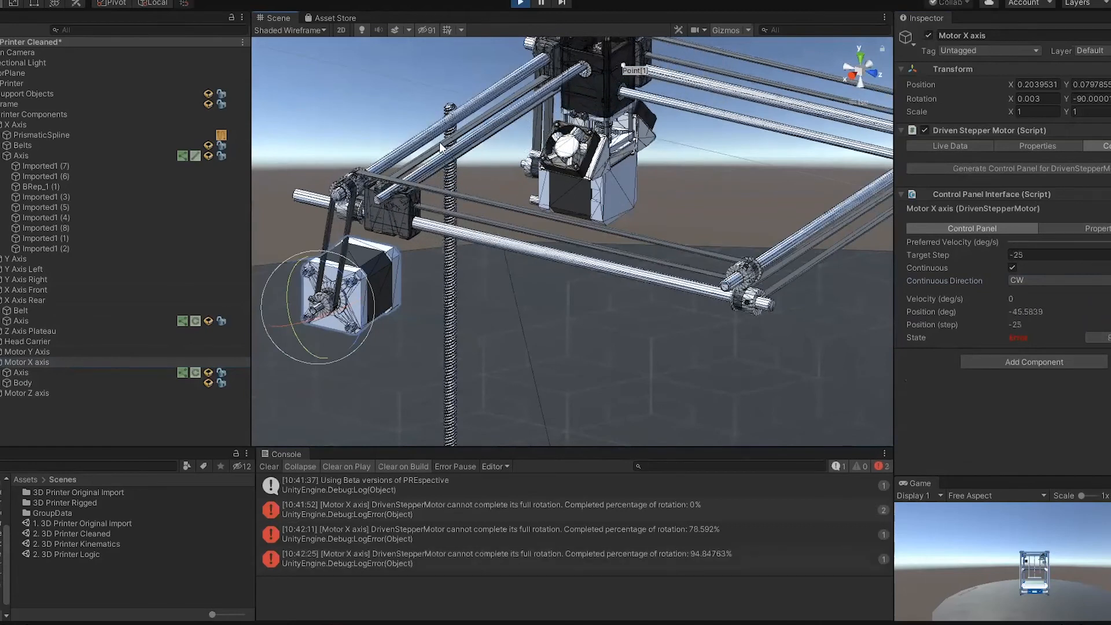
Step: Exit play mode and clear the console messages
left_click(519, 4)
left_click(269, 467)
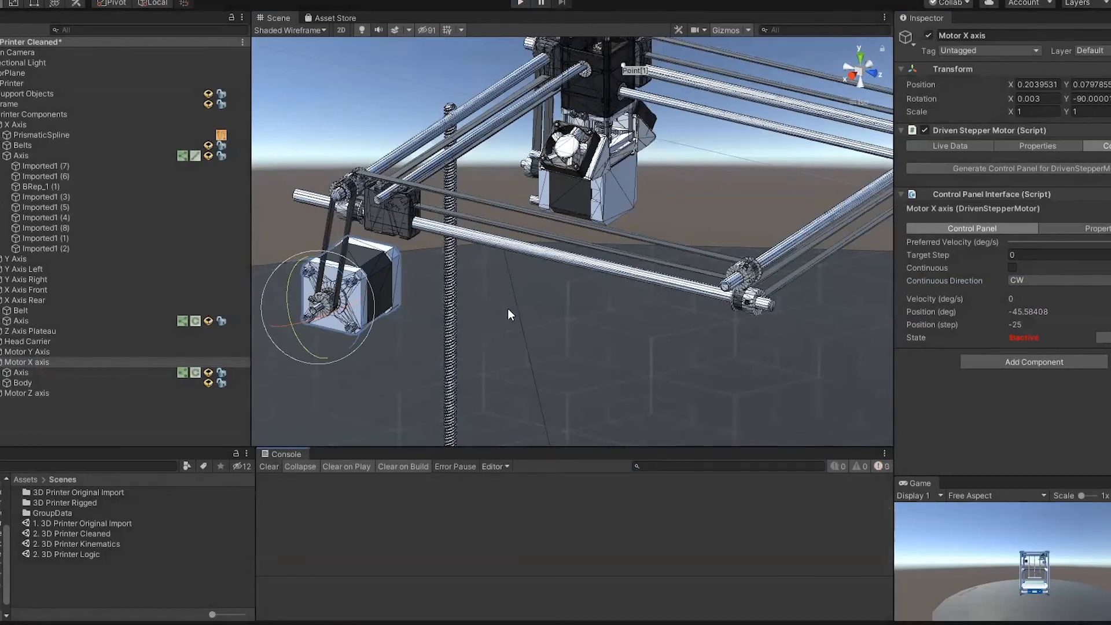
Step: Examine the carriage rods, the other axis motor, and the Z axis spindle with its motor and build plateau
left_click_drag(508, 308, 494, 297, "alt")
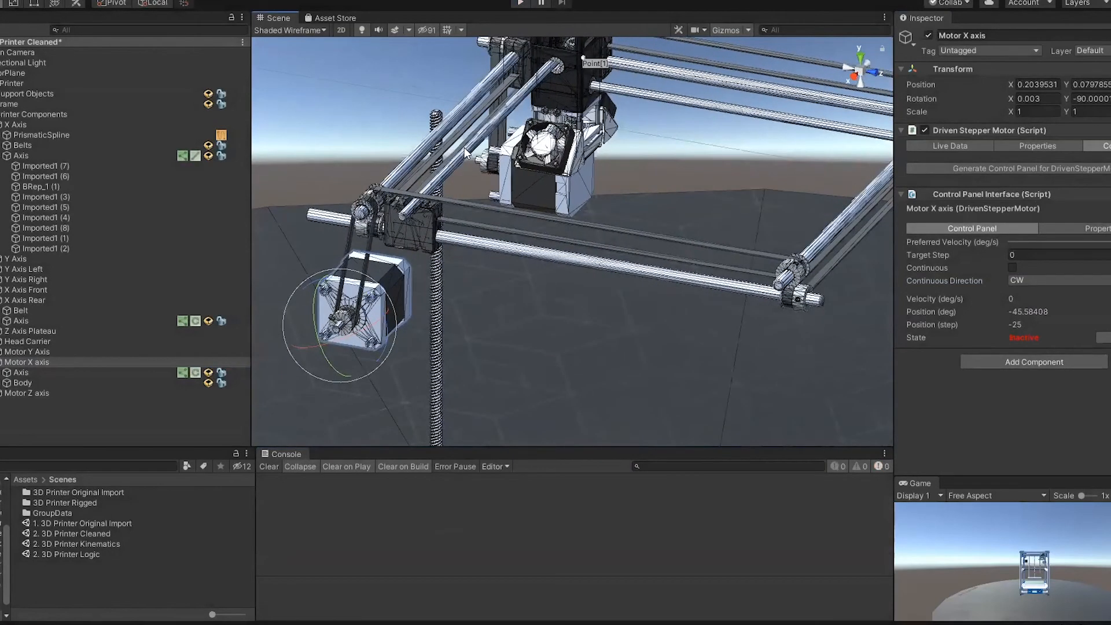
left_click_drag(635, 90, 579, 95, "alt")
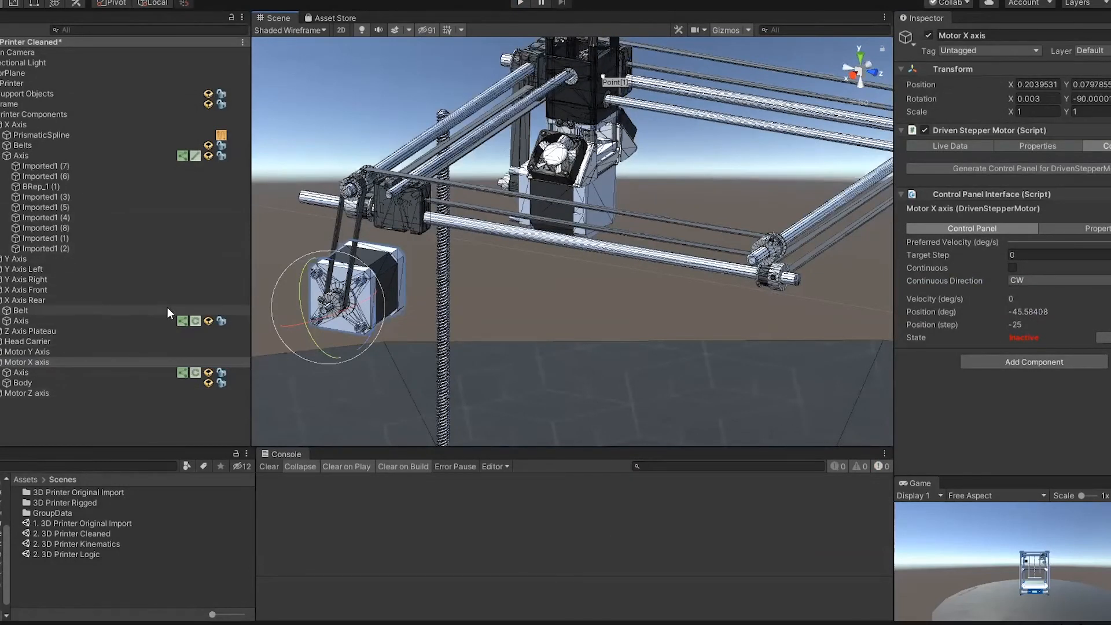
left_click_drag(550, 234, 590, 258, "alt")
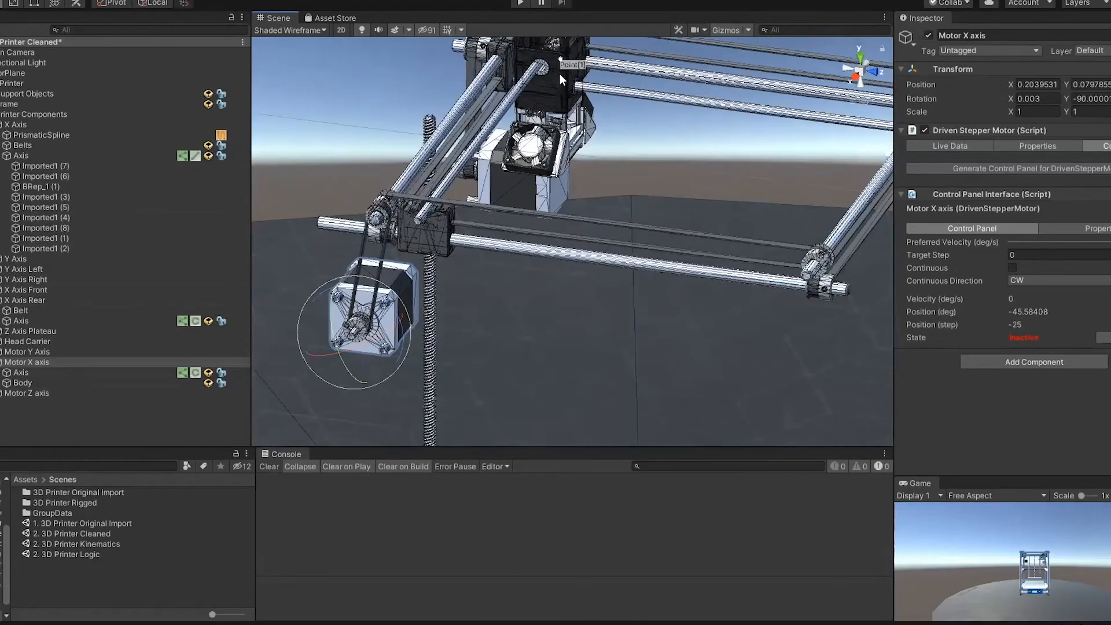
left_click_drag(523, 116, 519, 74, "alt")
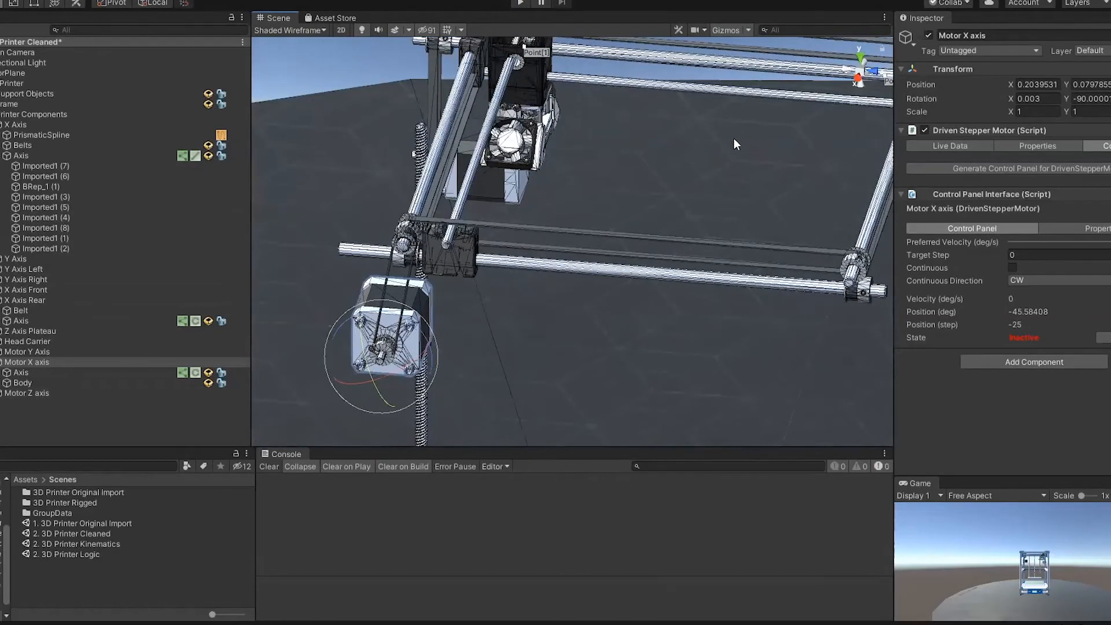
left_click_drag(634, 325, 713, 269, "alt")
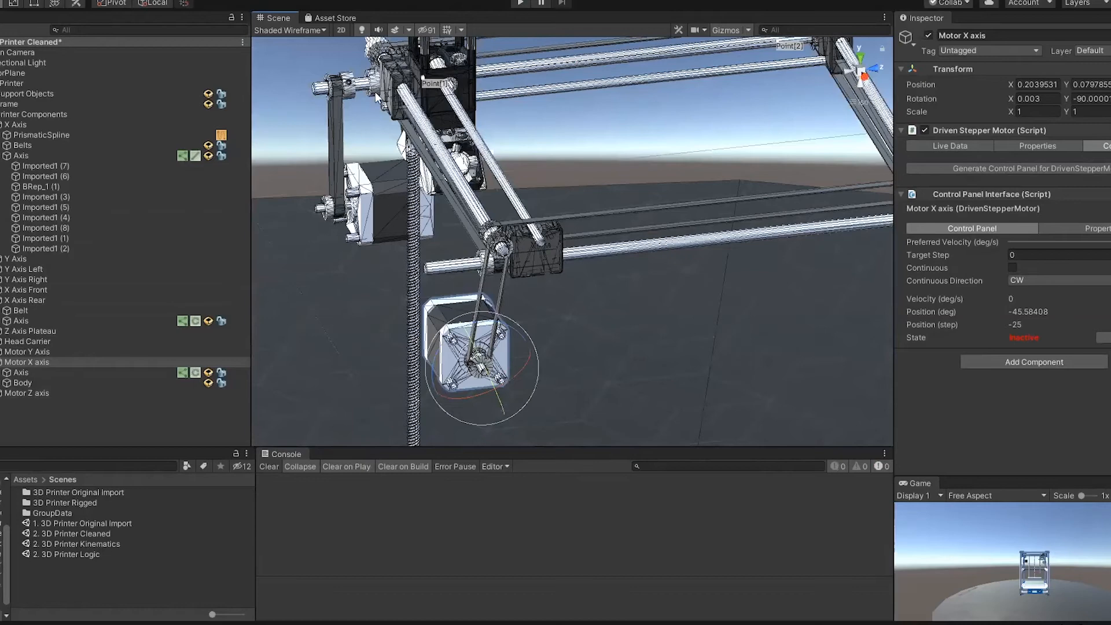
left_click_drag(597, 335, 549, 379, "alt")
scroll(547, 312, "up", 5)
left_click_drag(547, 313, 650, 302, "alt")
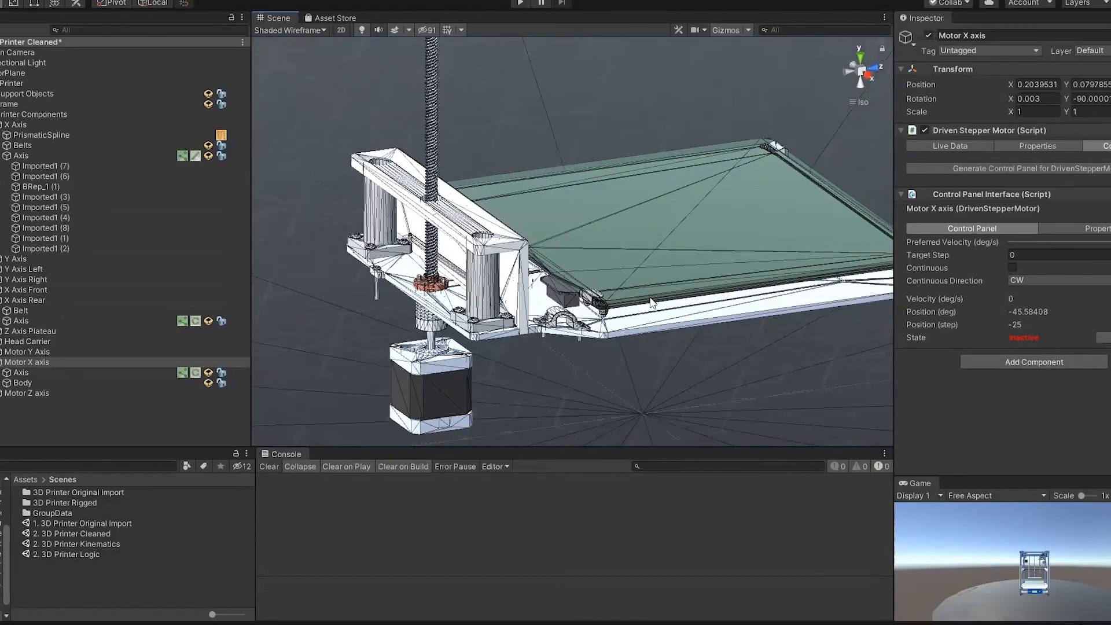
left_click_drag(668, 224, 434, 324, "alt")
scroll(411, 362, "down", 4)
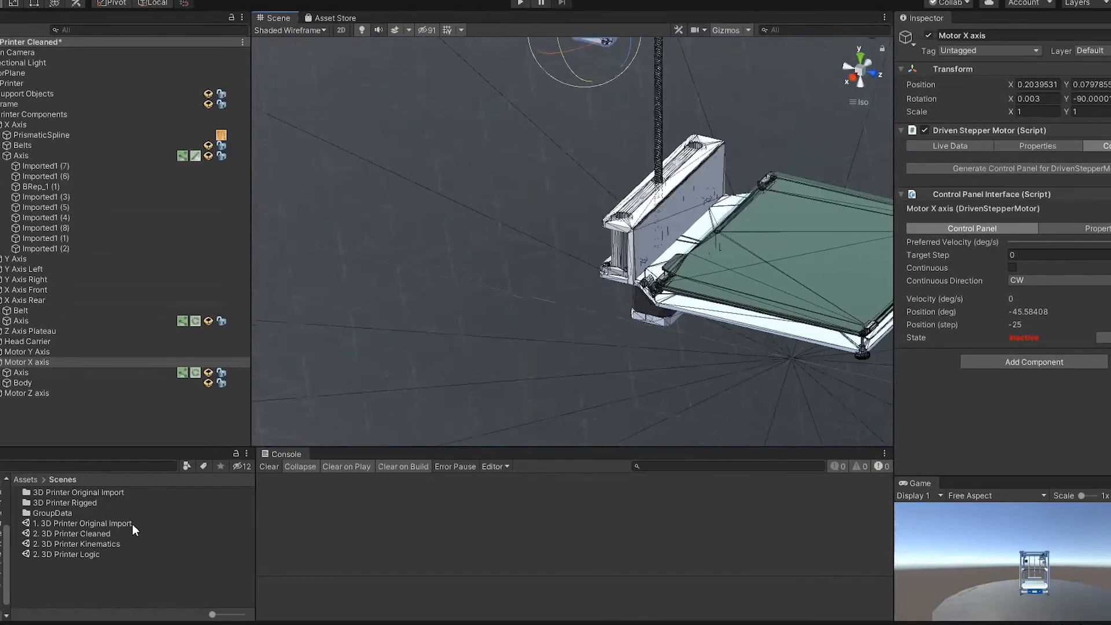
Step: Open the 2. 3D Printer Kinematics scene
double_click(113, 543)
left_click(593, 330)
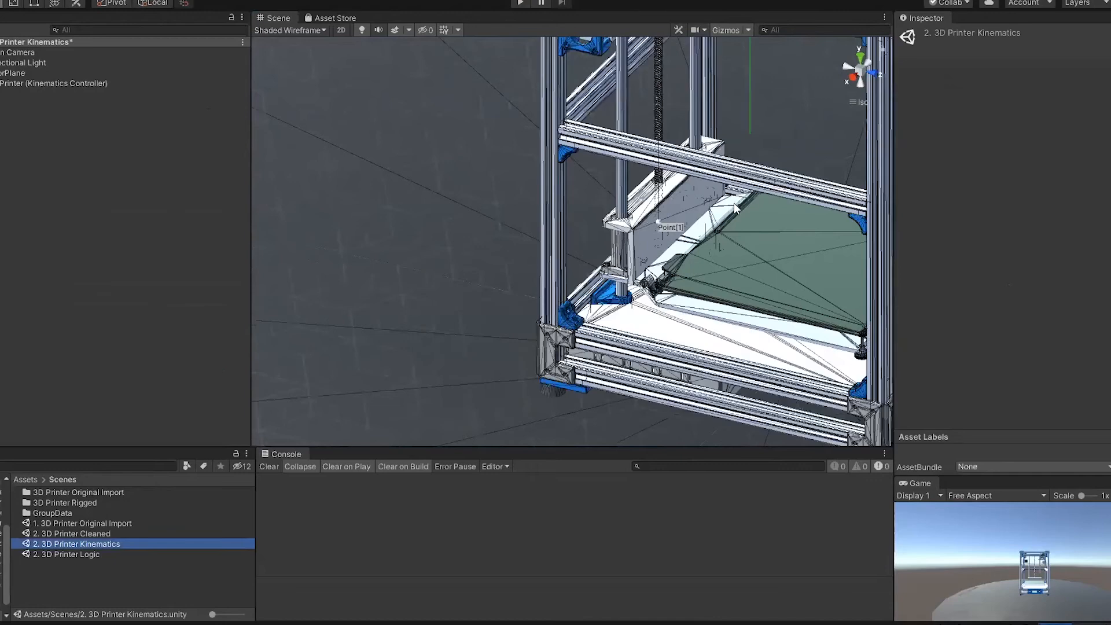
middle_click_drag(464, 357, 415, 399)
left_click_drag(655, 215, 603, 228, "alt")
mouse_move(426, 217)
left_mouse_down("alt")
mouse_move(446, 236)
mouse_move(428, 208)
left_mouse_up("alt")
left_click_drag(583, 323, 581, 284, "alt")
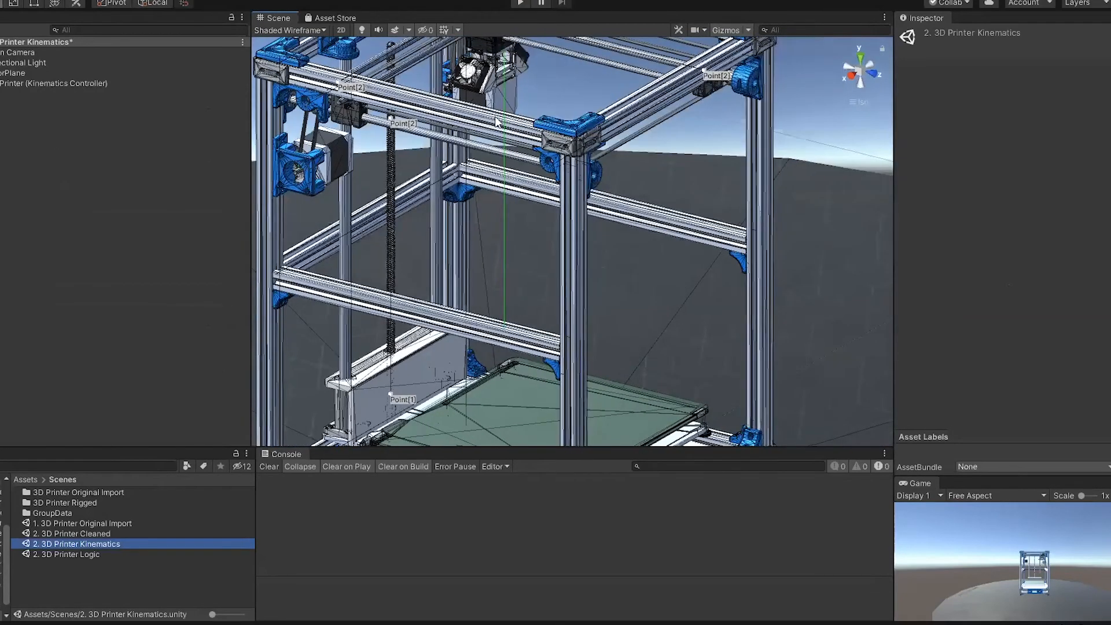
Step: Run the scene and enable continuous motion for the first two motors in the Control Panel object
left_click(524, 3)
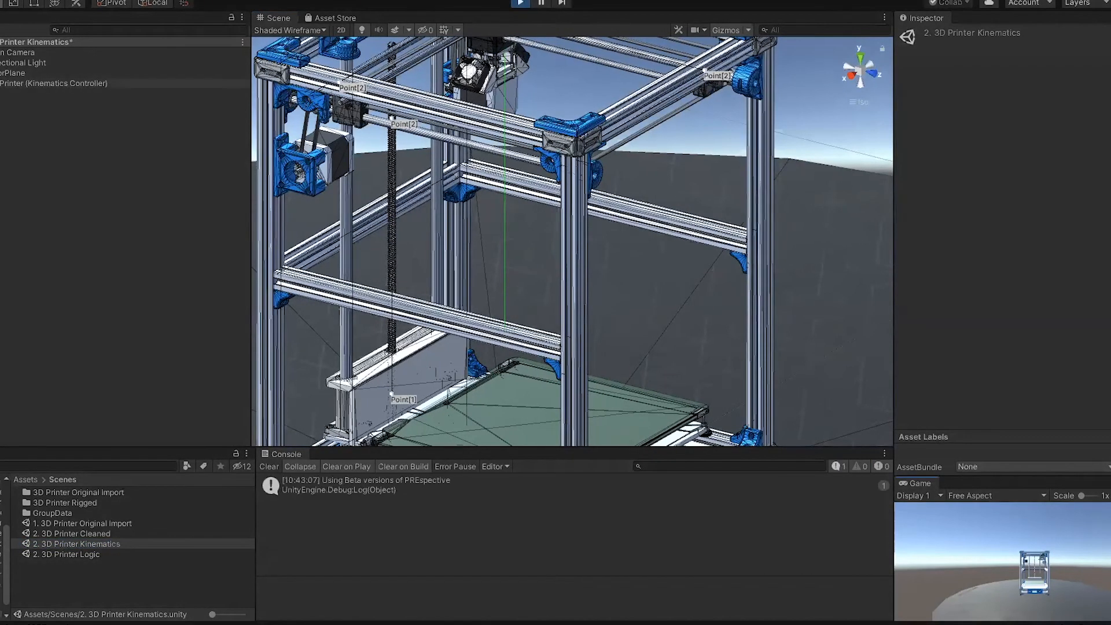
left_click(116, 93)
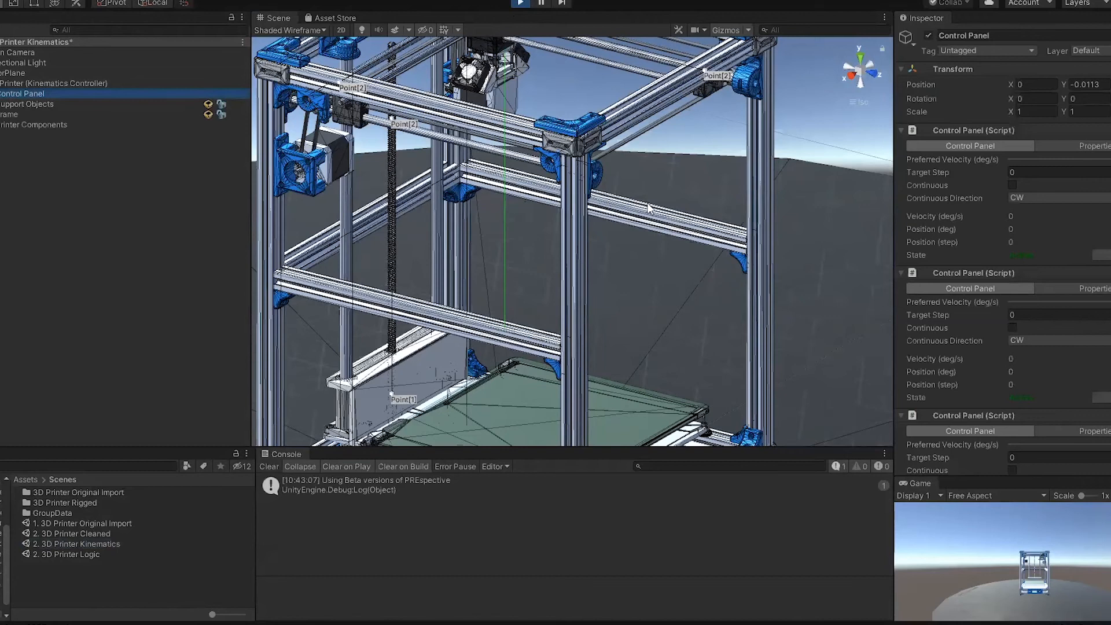
middle_click_drag(594, 237, 696, 338)
left_click(1012, 185)
left_click(1012, 327)
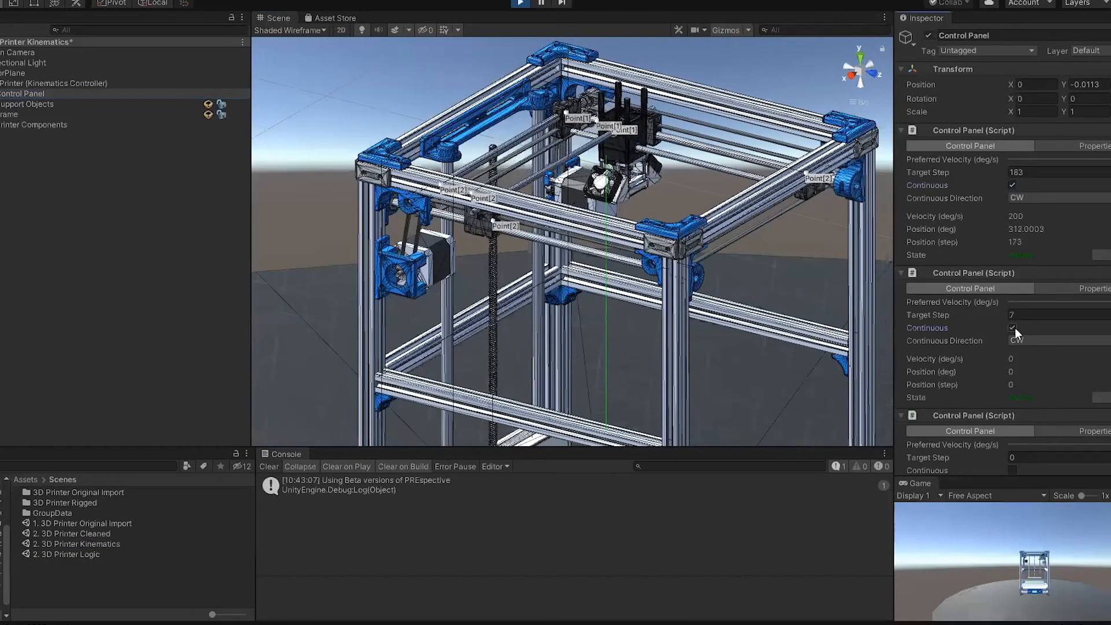
left_click_drag(741, 275, 759, 344, "alt")
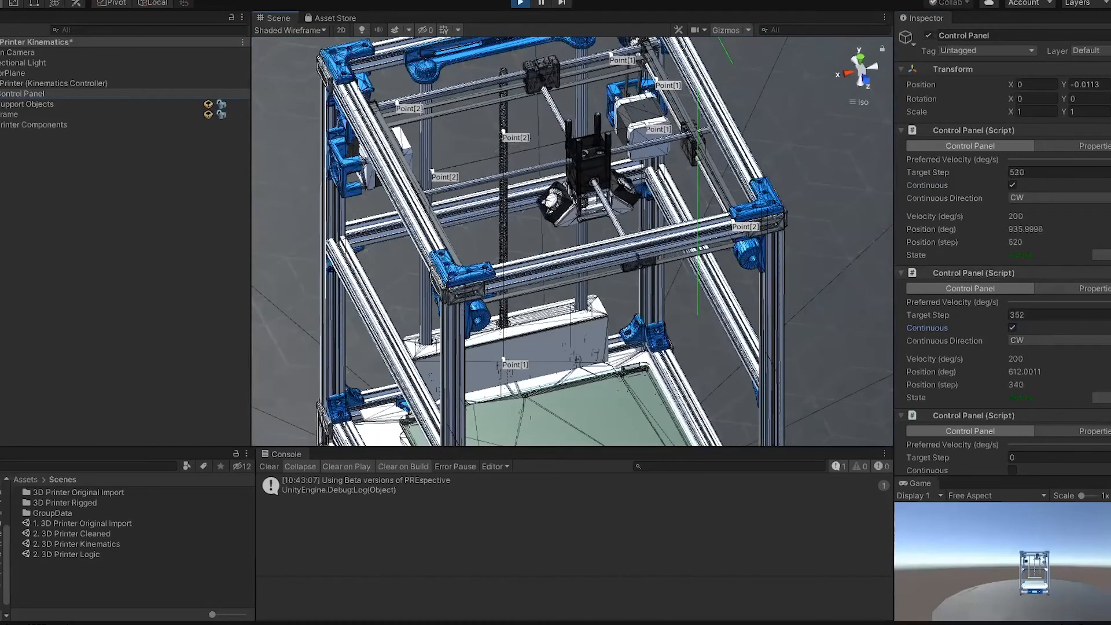
Step: Enable continuous motion for the third motor, inspect the moving build plateau, and exit play mode
scroll(1027, 388, "down", 3)
left_click(1012, 365)
left_click_drag(752, 379, 803, 322, "alt")
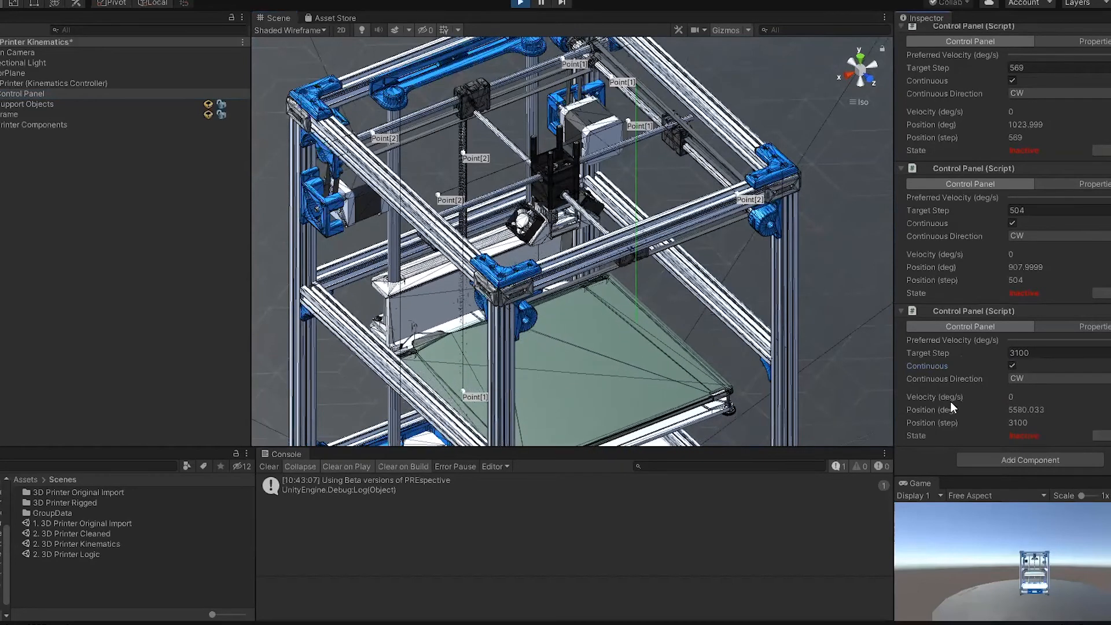
right_click_drag(647, 305, 680, 278)
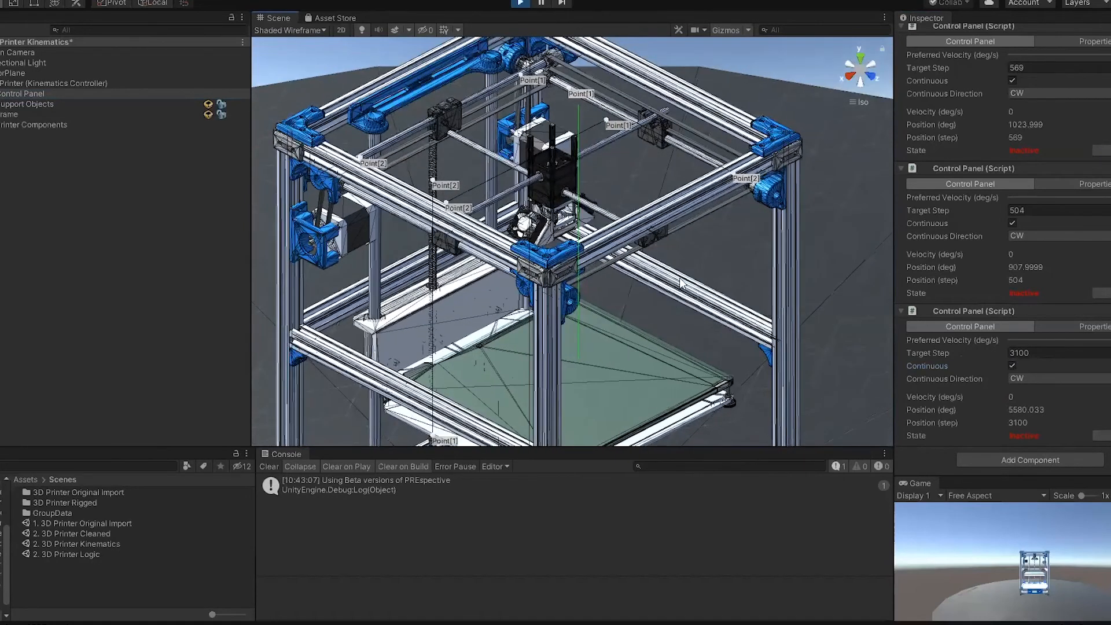
left_click(520, 4)
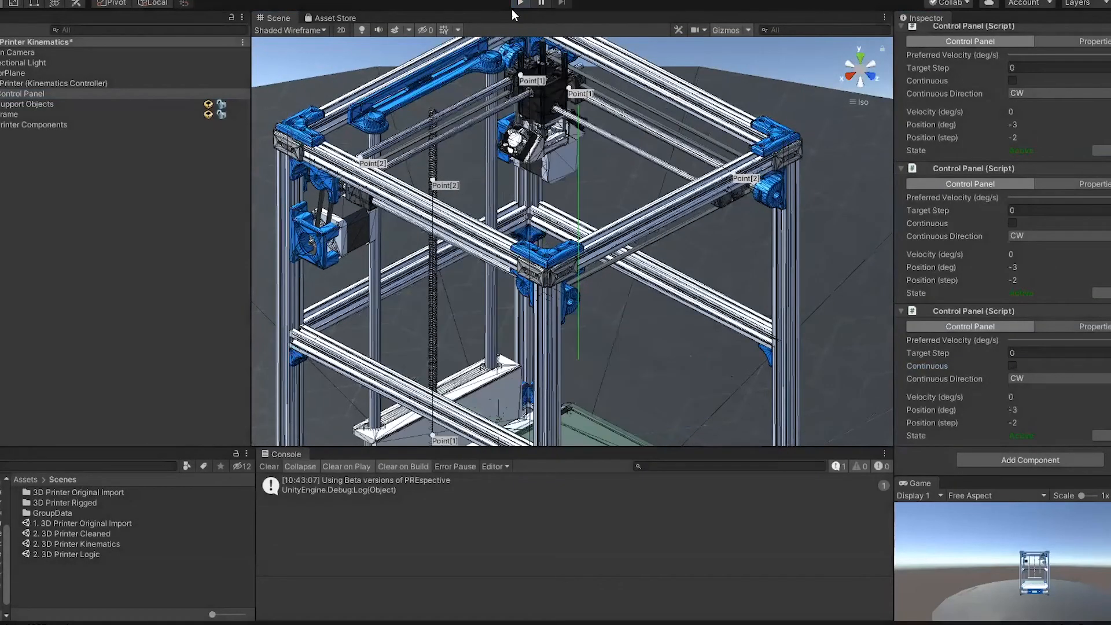
Step: Add a PreLogicSimulator object to the printer scene
left_click(64, 154)
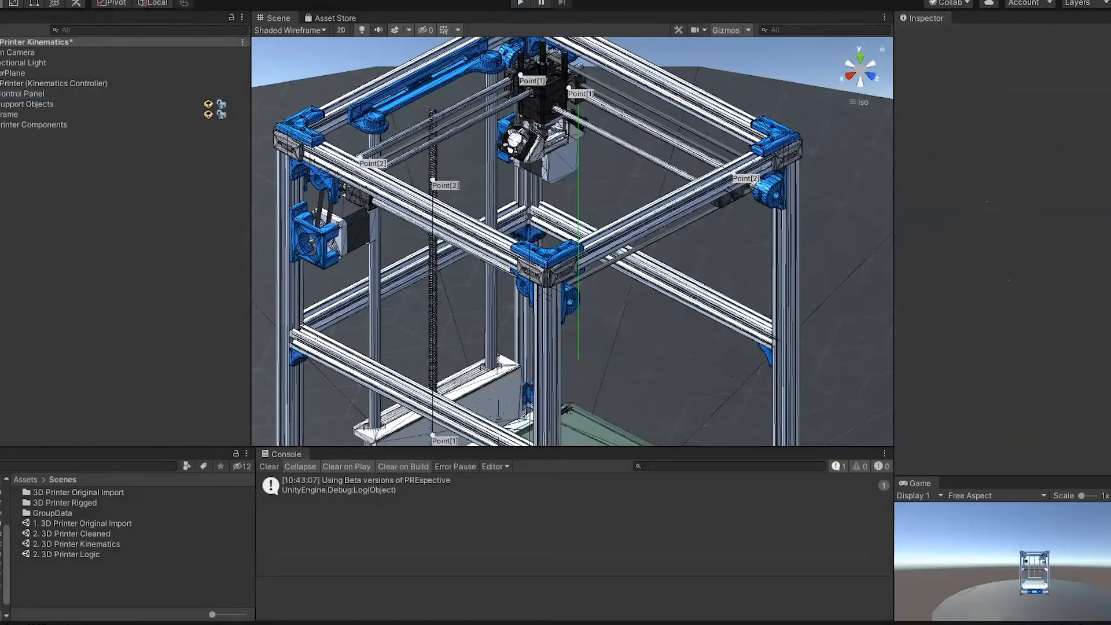
left_click(301, 3)
left_click(41, 134)
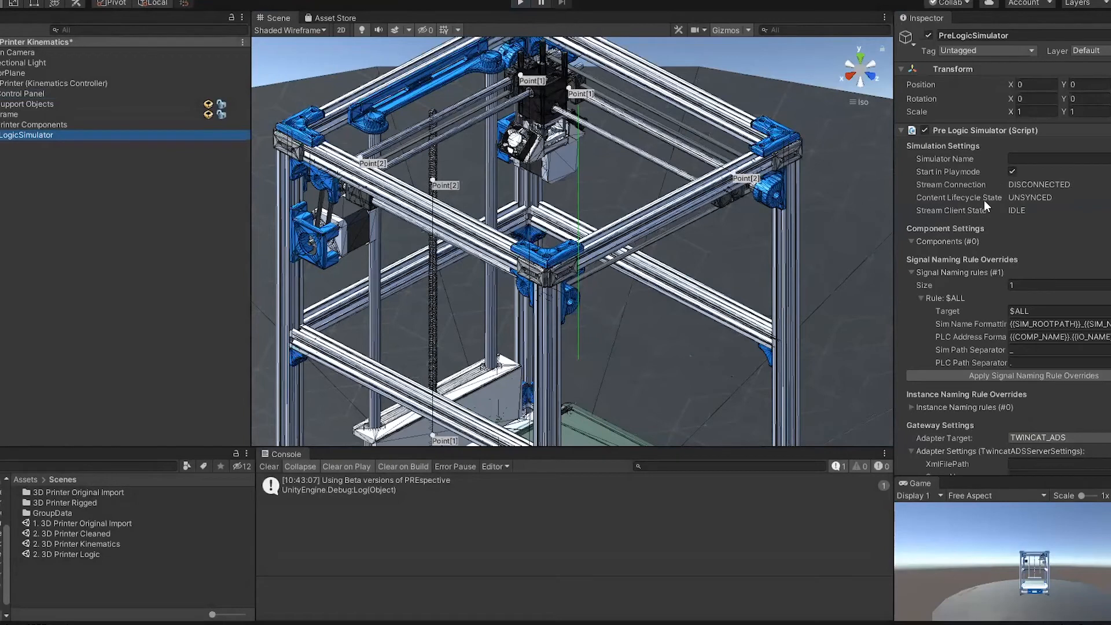
right_click_drag(777, 222, 782, 210)
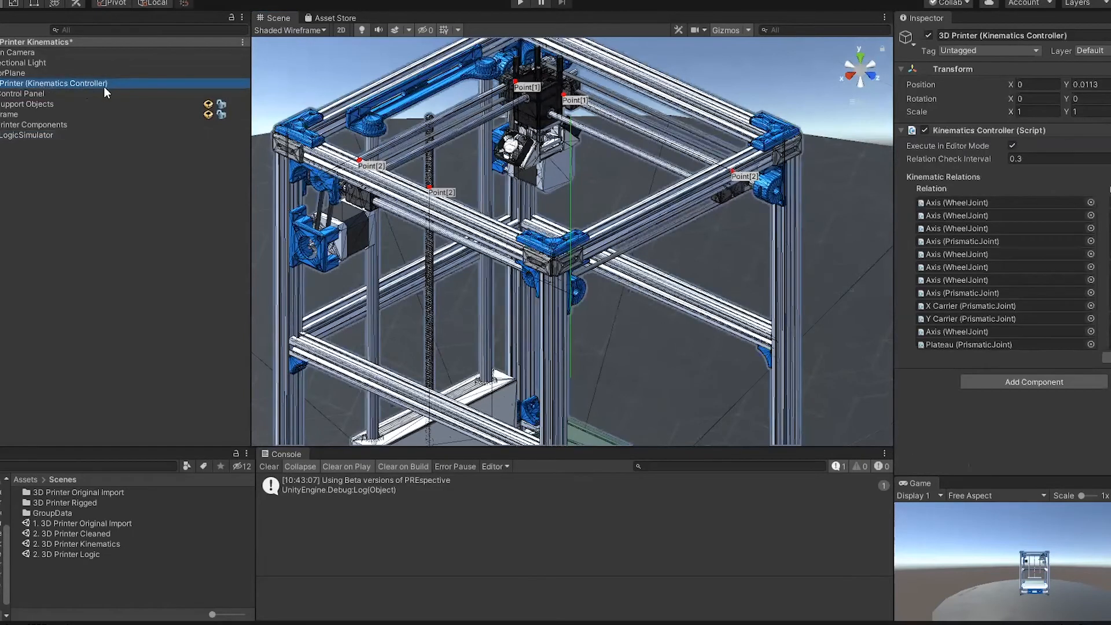
Step: Add a Driven Stepper Motor logic component to the scene from the standard motor components
left_click(33, 166)
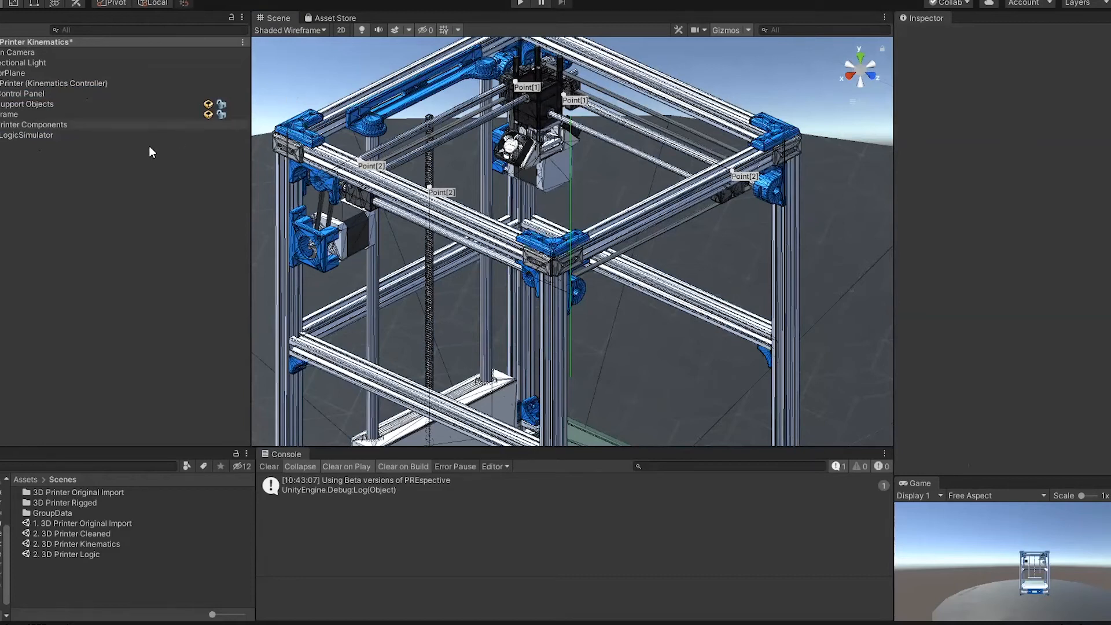
right_click(41, 167)
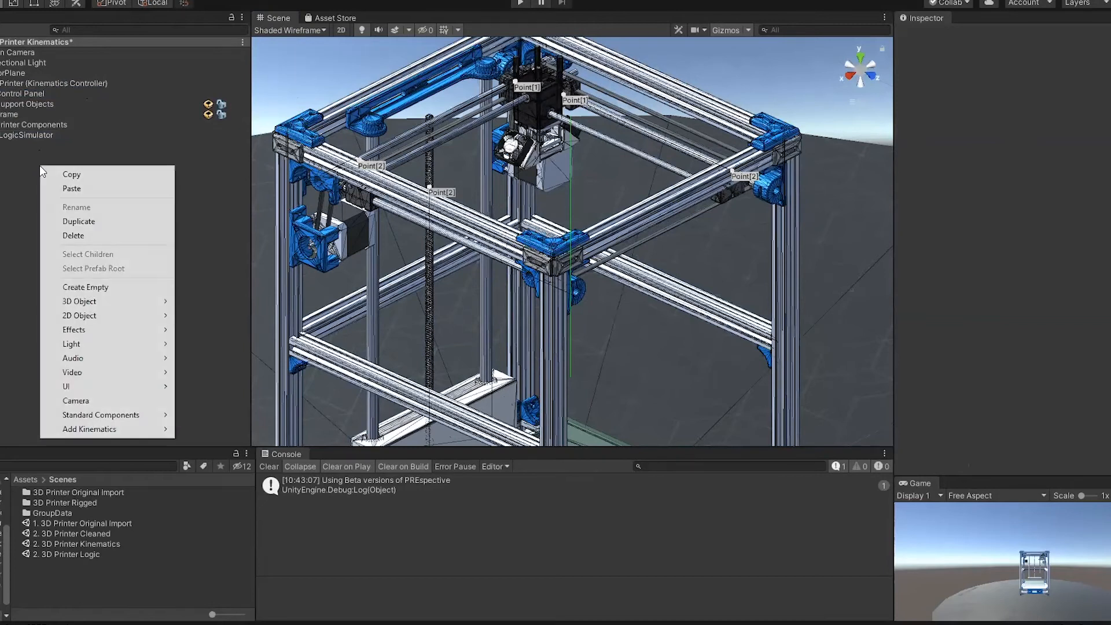
mouse_move(120, 415)
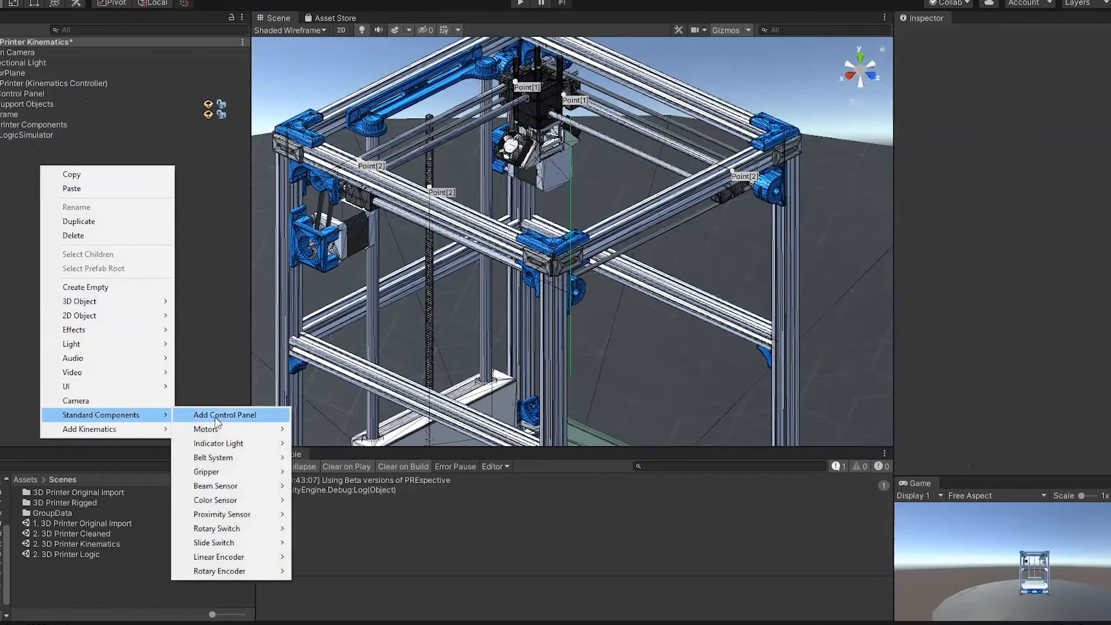
mouse_move(221, 427)
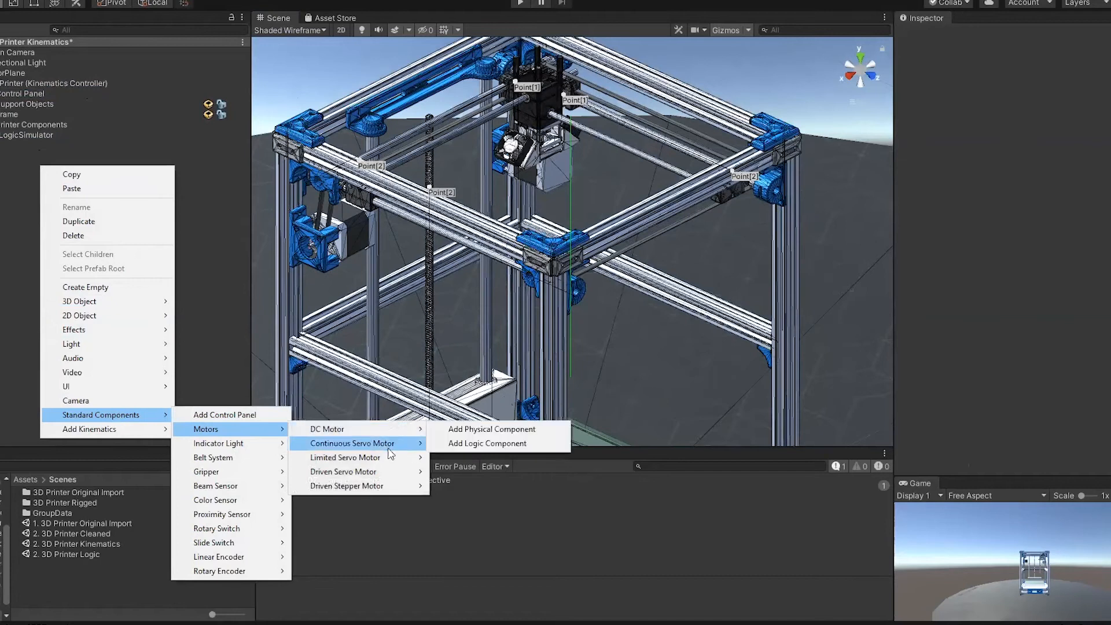
mouse_move(399, 486)
left_click(500, 501)
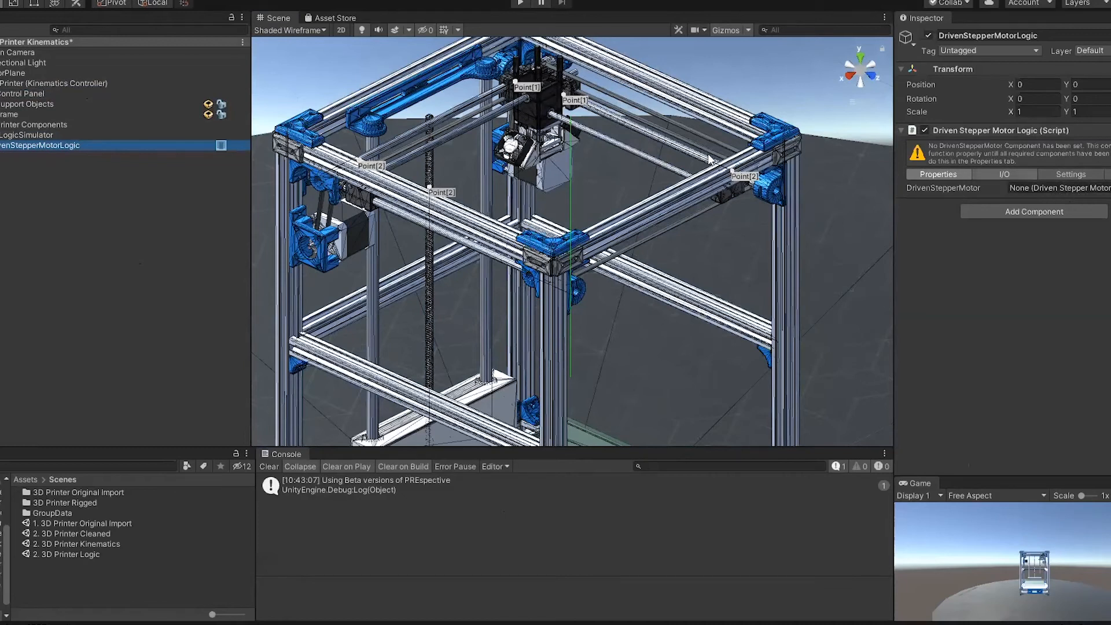
Step: Nest the DrivenStepperMotorLogic object under PreLogicSimulator
left_click_drag(9, 152, 33, 135)
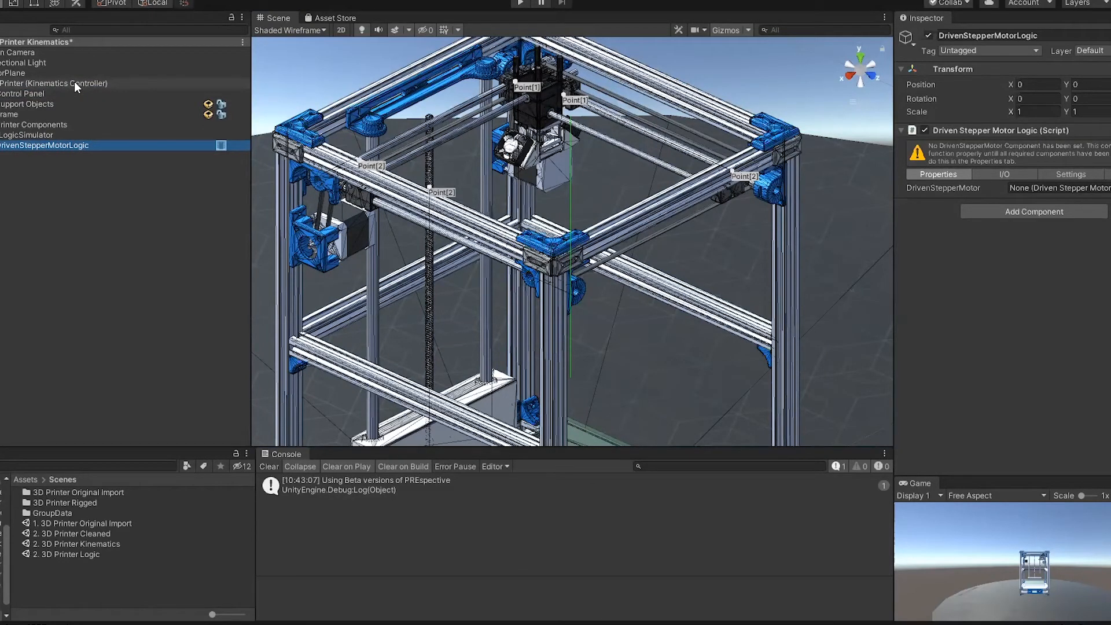
left_click(42, 136)
left_click(45, 146)
Step: Assign the Body of Motor X axis as the DrivenStepperMotor of the DrivenStepperMotorLogic component
middle_click_drag(295, 107, 361, 138)
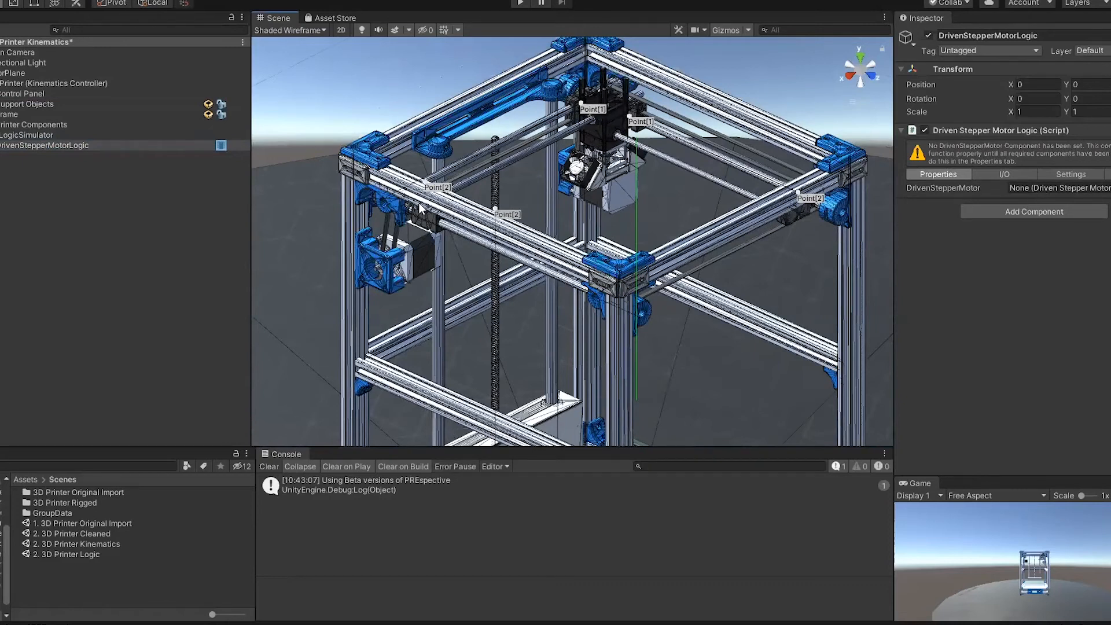
left_click(419, 257)
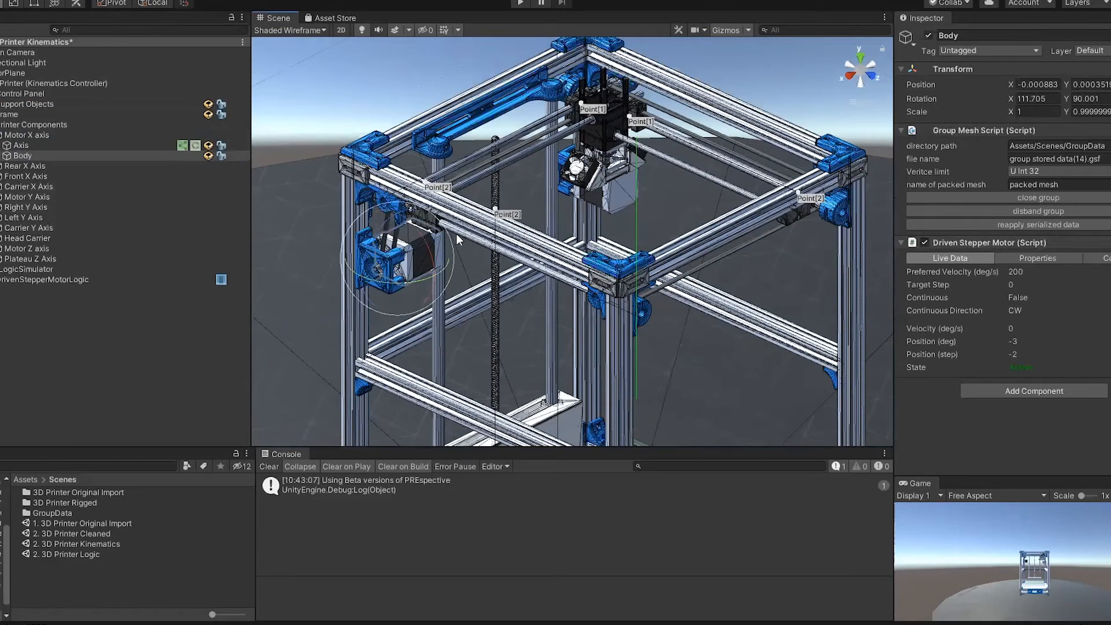
left_click(46, 279)
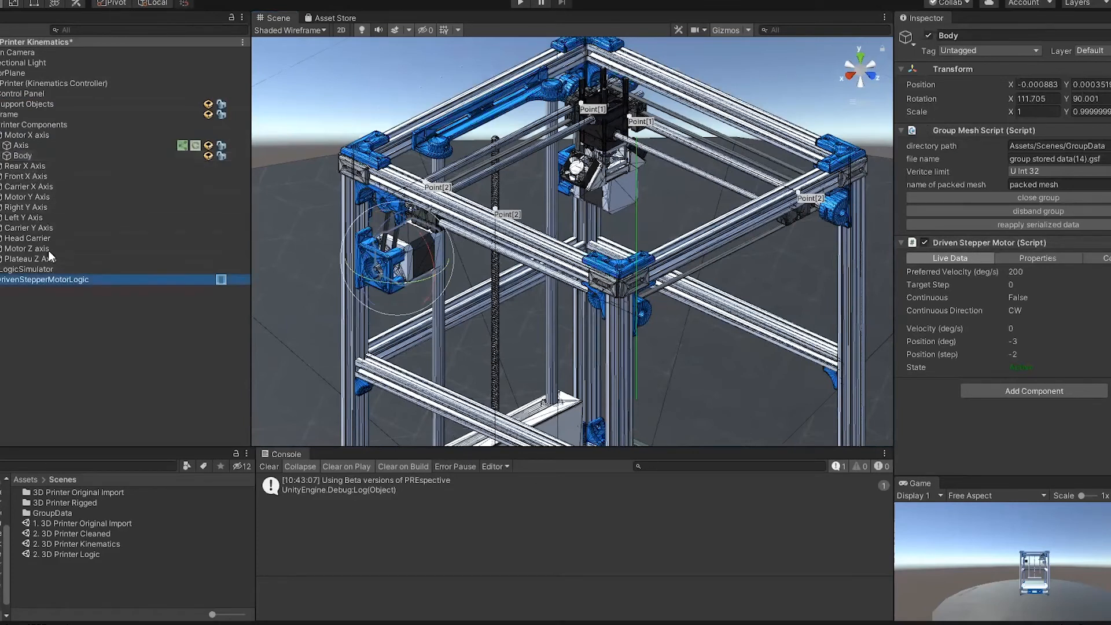
left_click_drag(42, 159, 1066, 189)
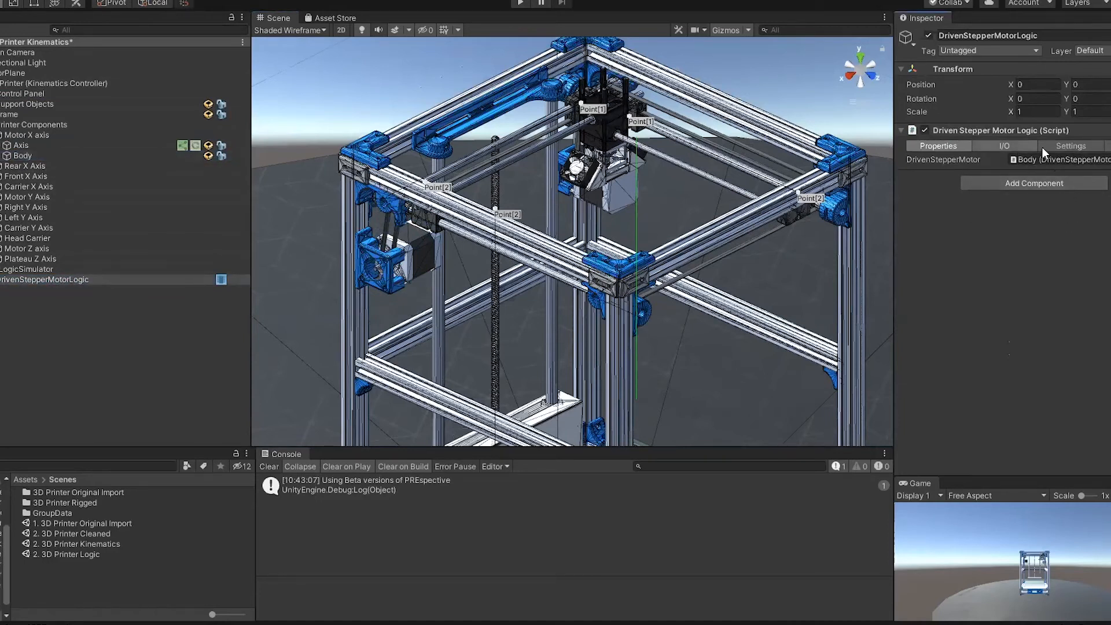
Step: Set the motor logic's PLC address path format to {{INST_NAME}}.{{IO_NAME}} in its signal naming settings
left_click(1063, 148)
left_click(1025, 241)
left_click(1025, 241)
key("BackSpace")
key("BackSpace")
key("Delete")
key("Delete")
type("INST")
Step: Replace the Instance Name Rule's text before the bracketed index with GVLs.DrivenStepperMotor
left_click(1059, 293)
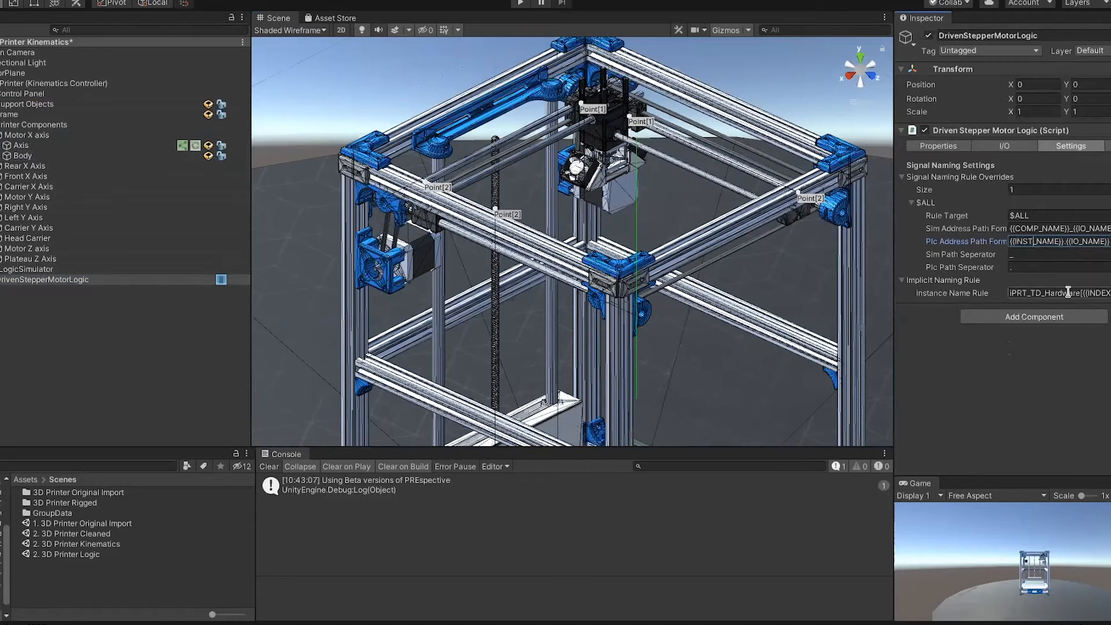
left_click_drag(1079, 292, 893, 301)
type("GVLs.")
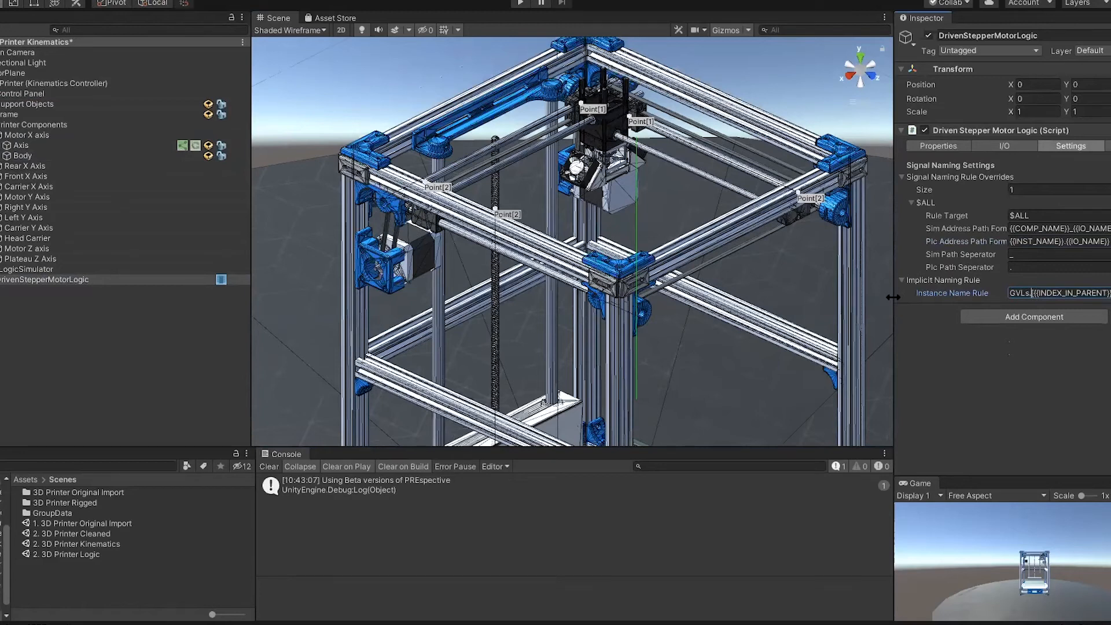
type("DrivenStepperMotor{{")
Step: Review the motor logic's inputs, outputs and motor reference, and check the component list in PreLogicSimulator
left_click(961, 145)
left_click(995, 141)
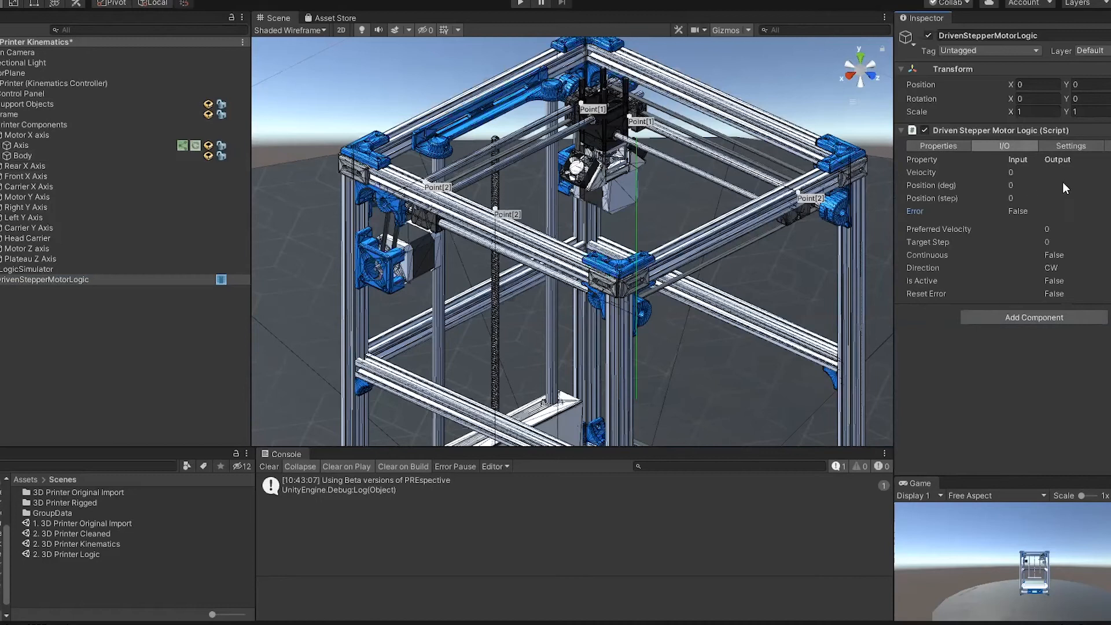
left_click(950, 147)
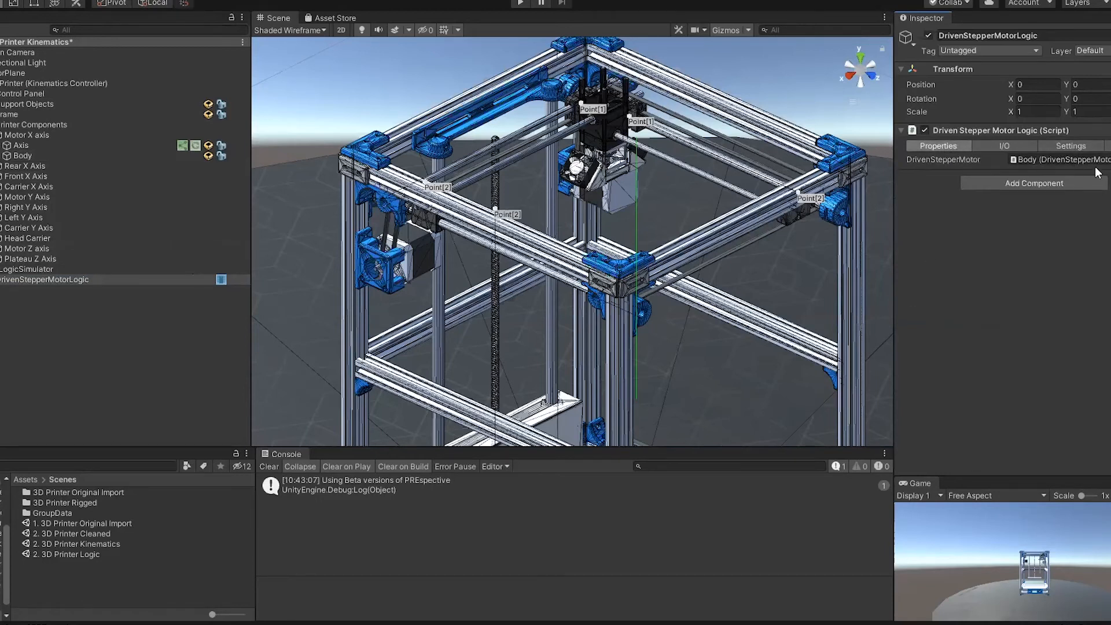
left_click(68, 269)
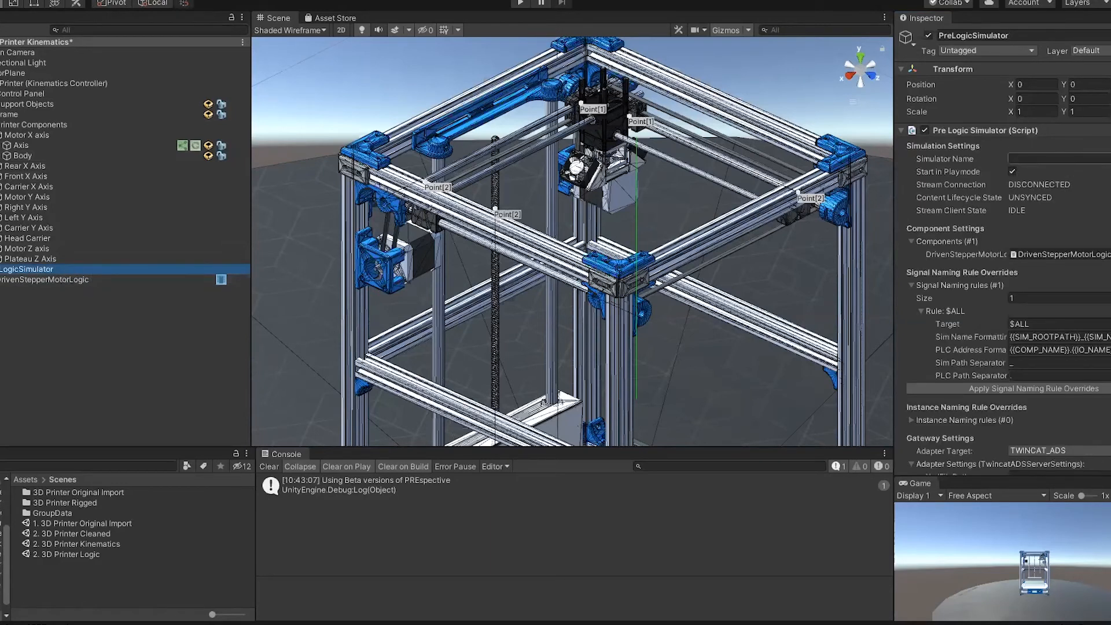
left_click(78, 278)
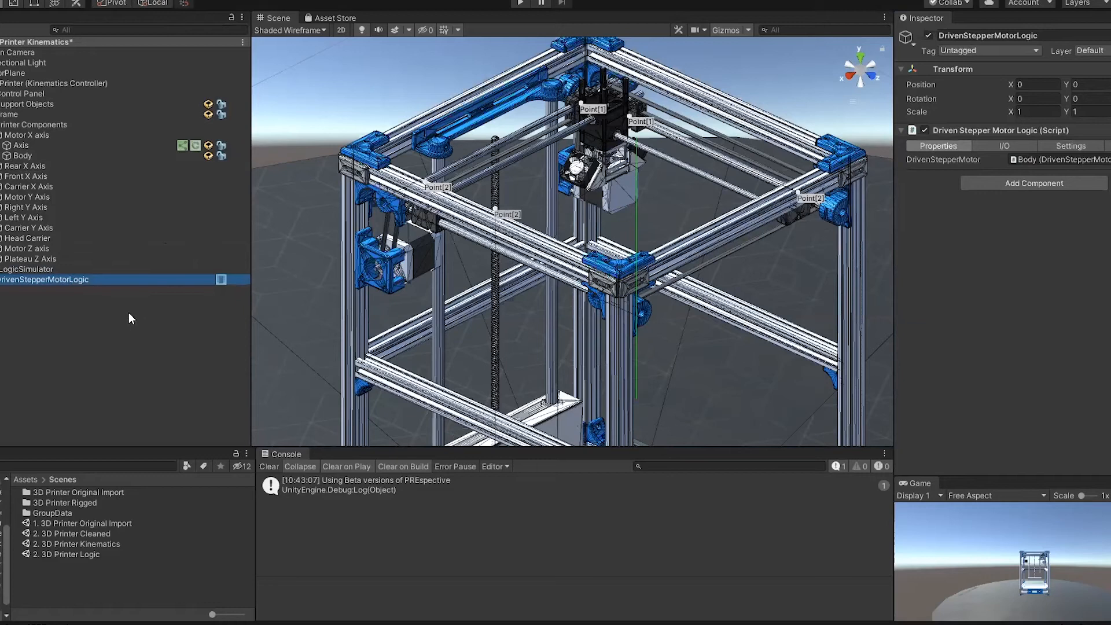
Step: Set the simulator name of PreLogicSimulator to PrinterSim
left_click(84, 270)
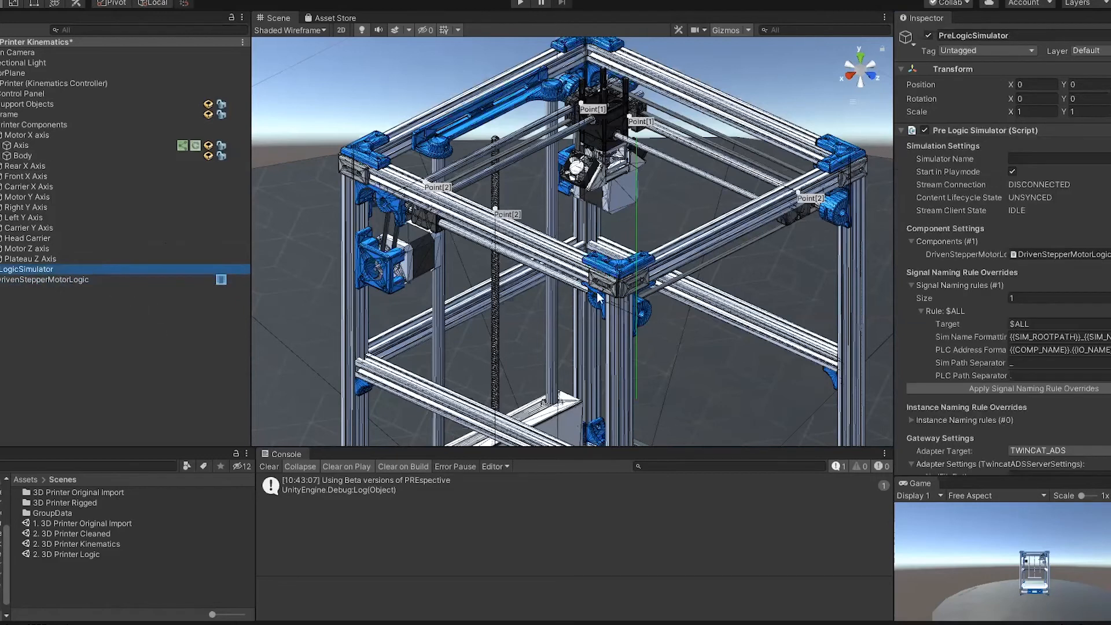
left_click(1059, 159)
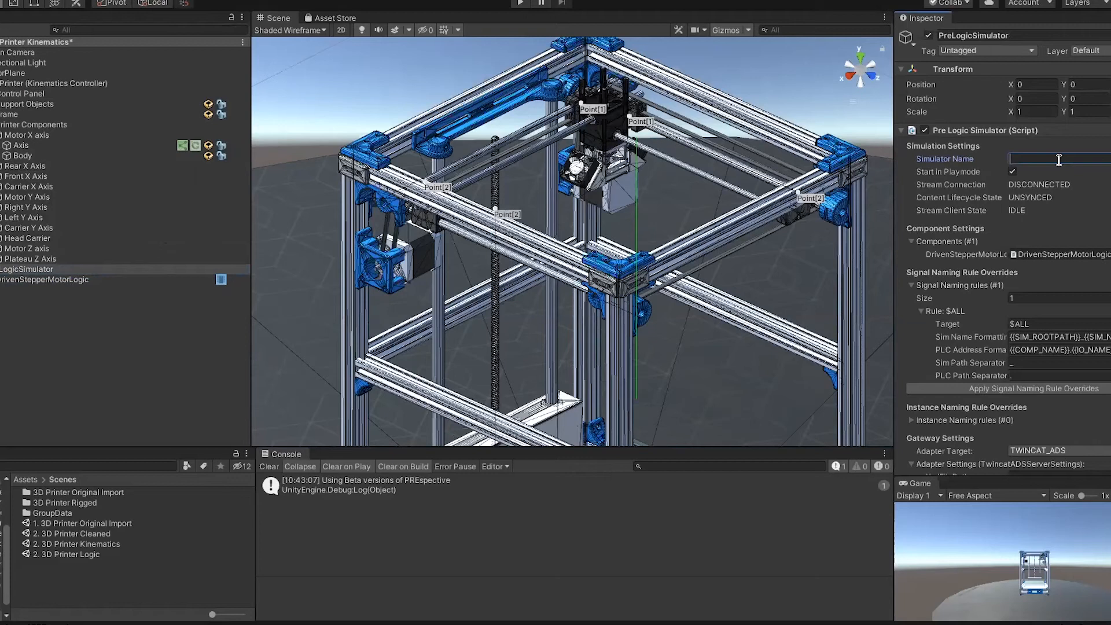
type("PrinterSim")
Step: Set the TwinCAT adapter's XML file path to DemoPrinterPLC.xml and its server name to PrinterServer
scroll(1059, 162, "down", 5)
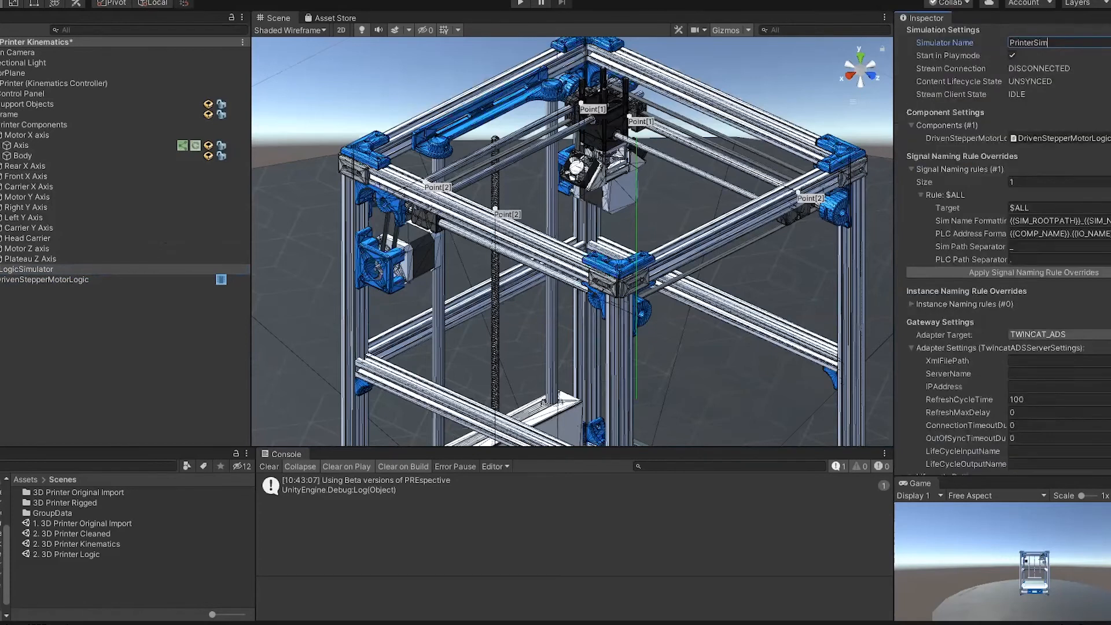
left_click(1034, 244)
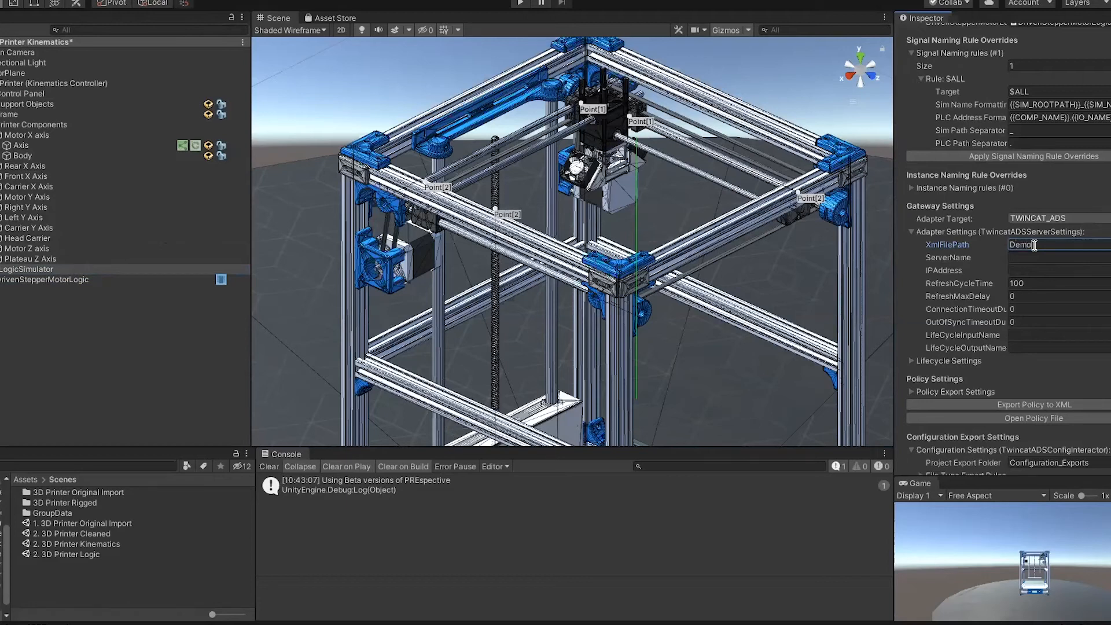
type("DemoPrinterPLC.xml")
left_click(1044, 258)
type("PrinterServer")
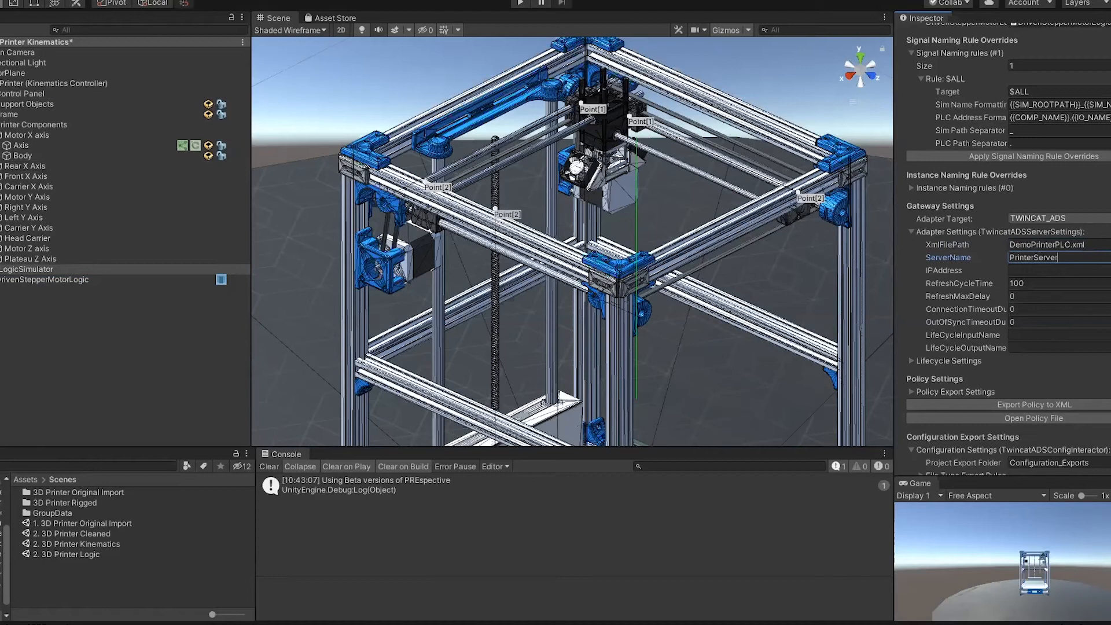
Step: Copy the AMS Net Id from the TwinCAT system information and set the adapter's IP address to 192.168.2.31.1.1:851
right_click(1020, 624)
left_click(1020, 624)
left_click(1020, 624)
right_click(999, 623)
left_click(1035, 518)
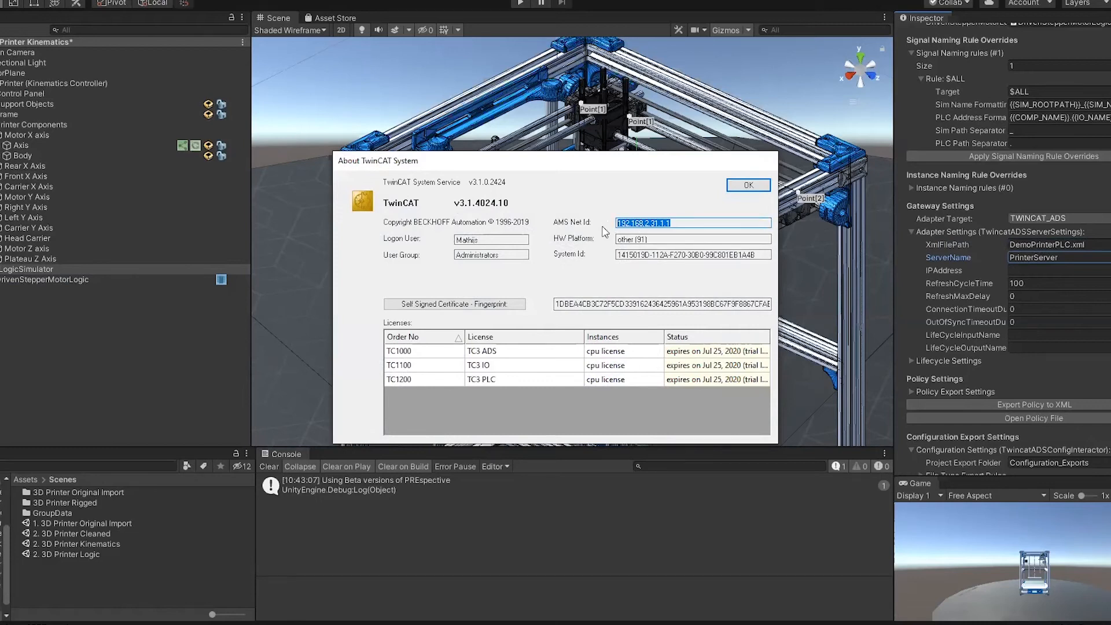
left_click(748, 185)
left_click(1033, 270)
type("192.168.2.31.1.1")
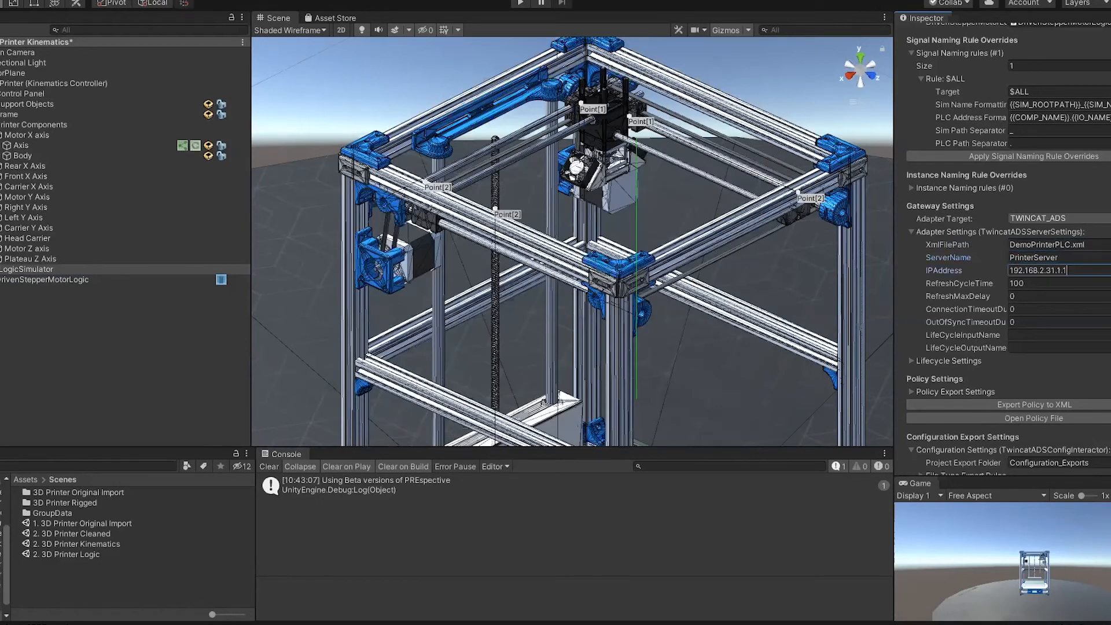
type(":85")
Step: Export the simulator's policy to the DemoPrinterPLC.xml file
scroll(1076, 347, "down", 3)
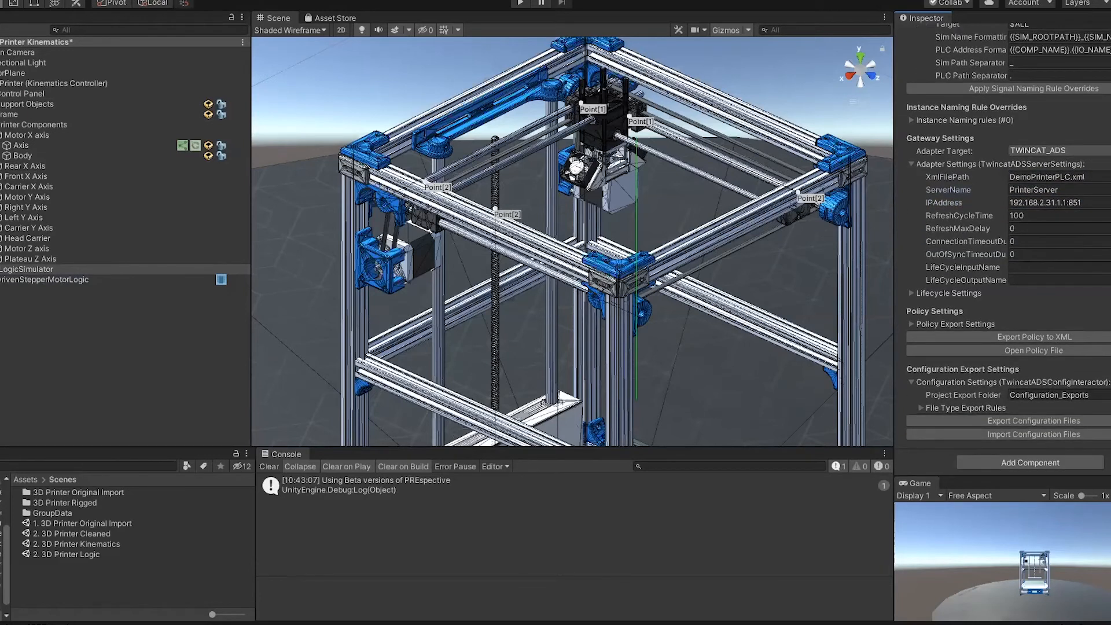
left_click(1051, 338)
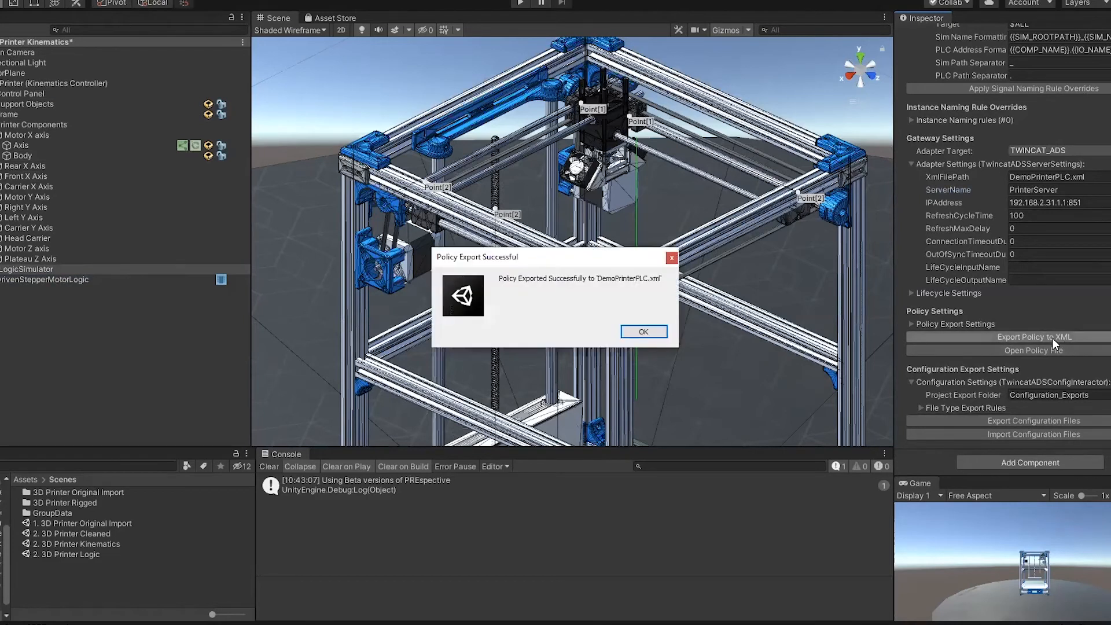
Step: Open the exported policy file and examine the DrivenStepperMotorLogic input names for velocity, position in degrees and position in steps
left_click(643, 332)
scroll(1039, 89, "up", 5)
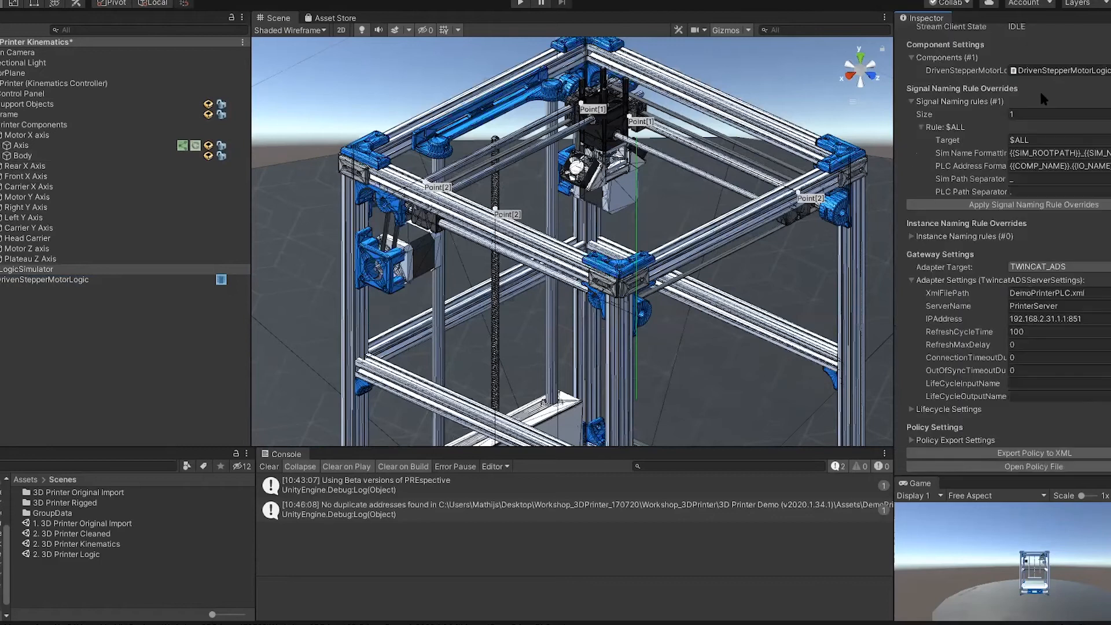
scroll(1039, 101, "down", 5)
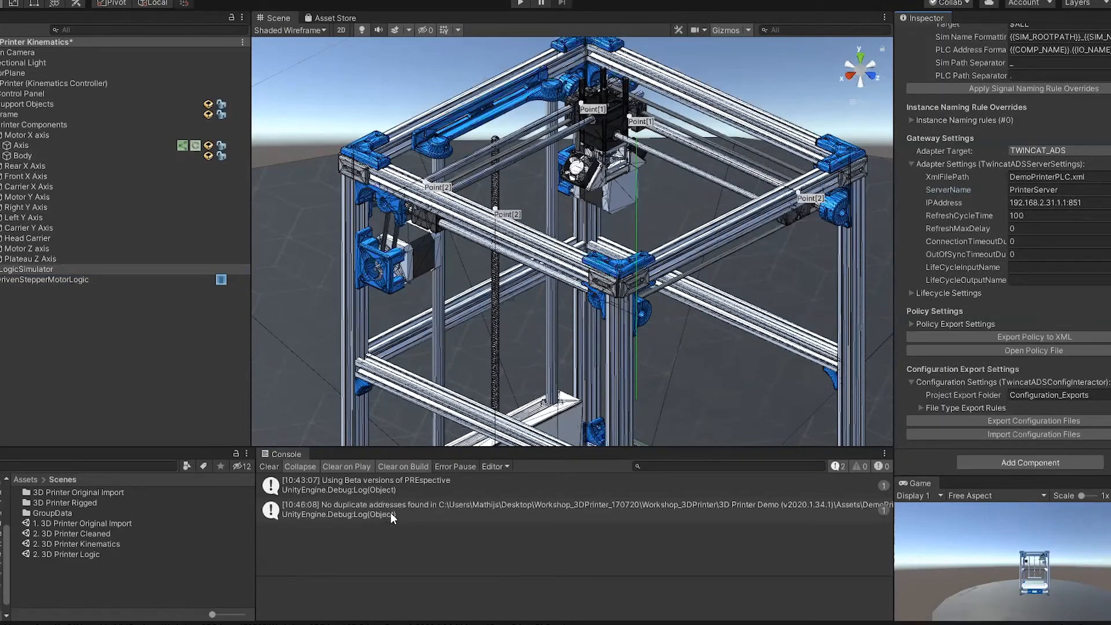
left_click(1044, 353)
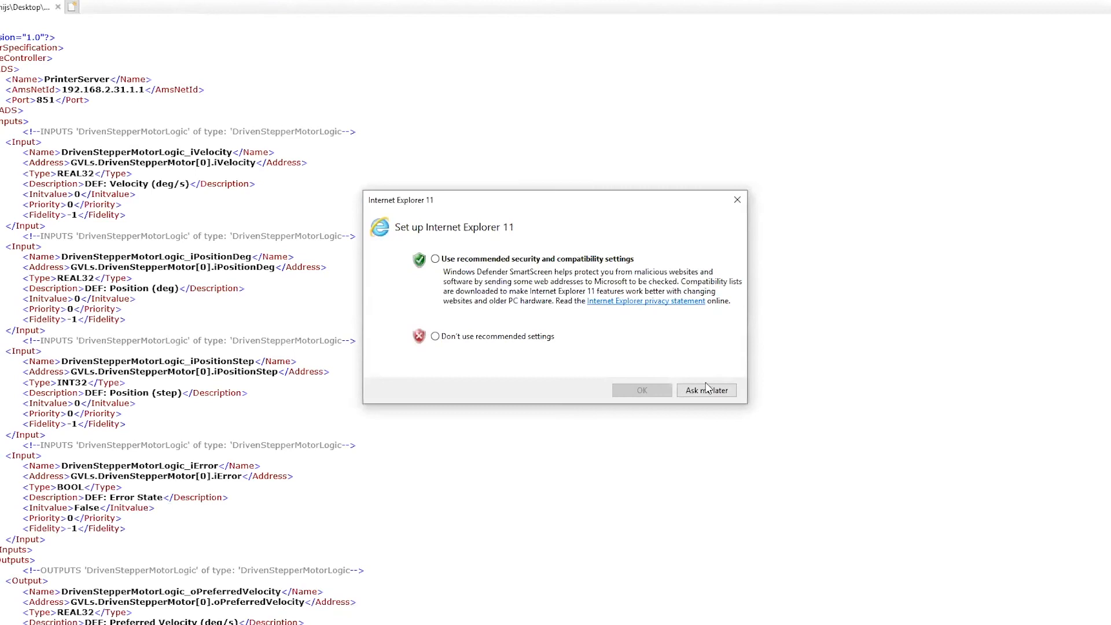
left_click(706, 389)
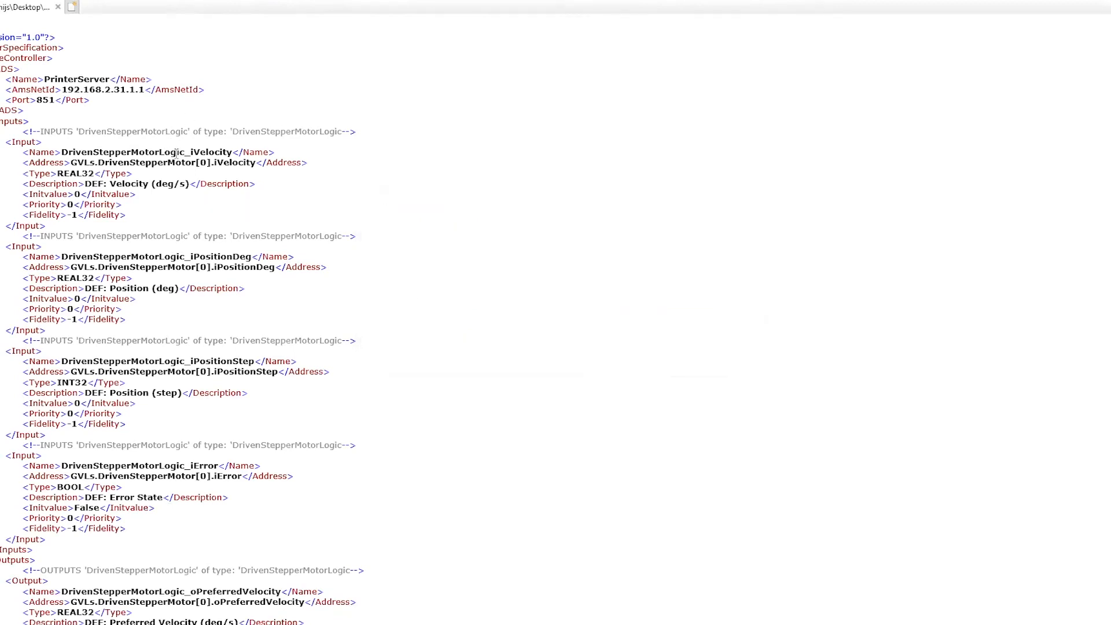
double_click(125, 153)
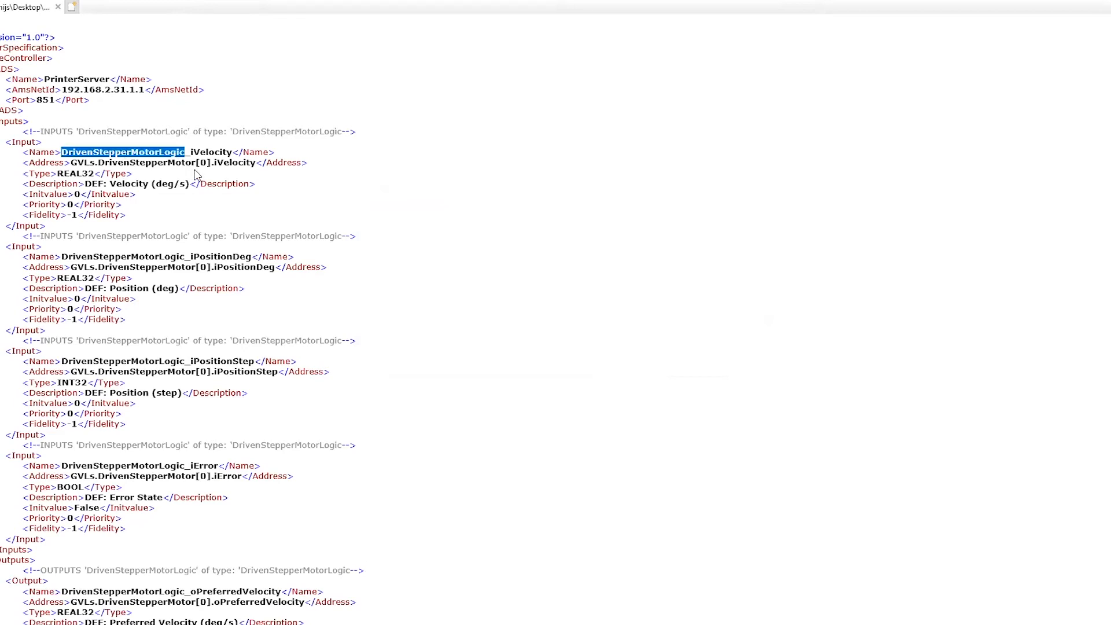
double_click(228, 155)
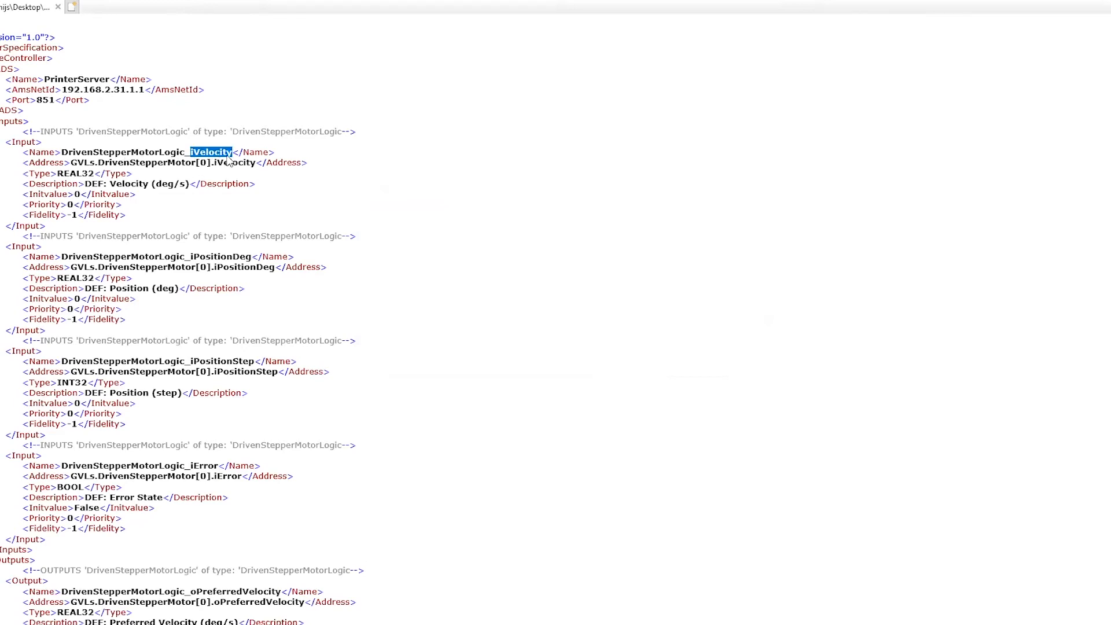
double_click(229, 256)
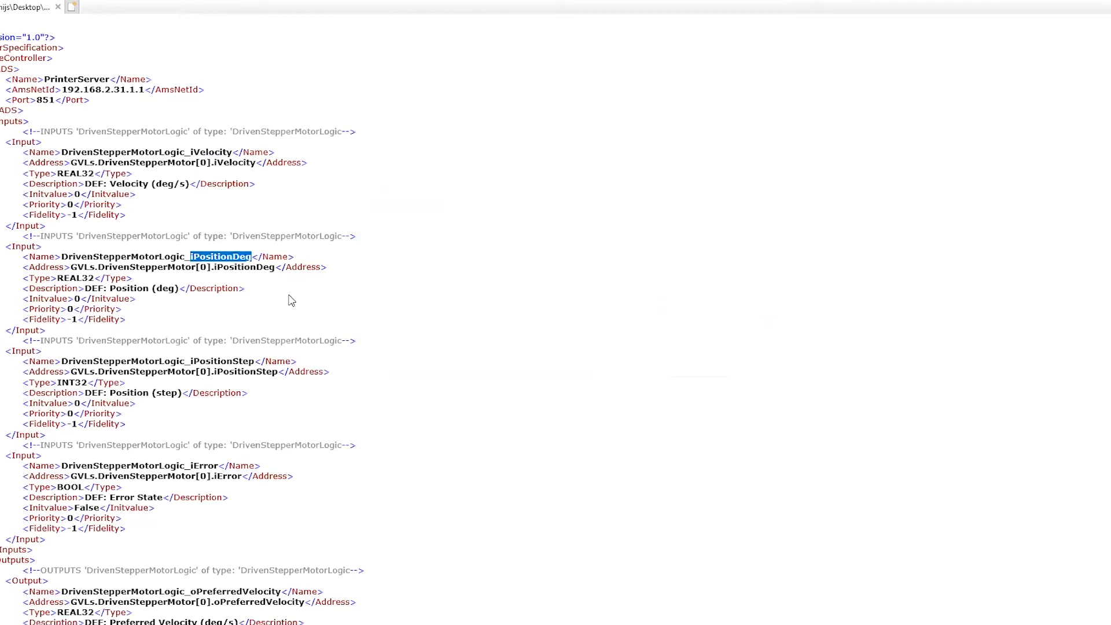
double_click(246, 362)
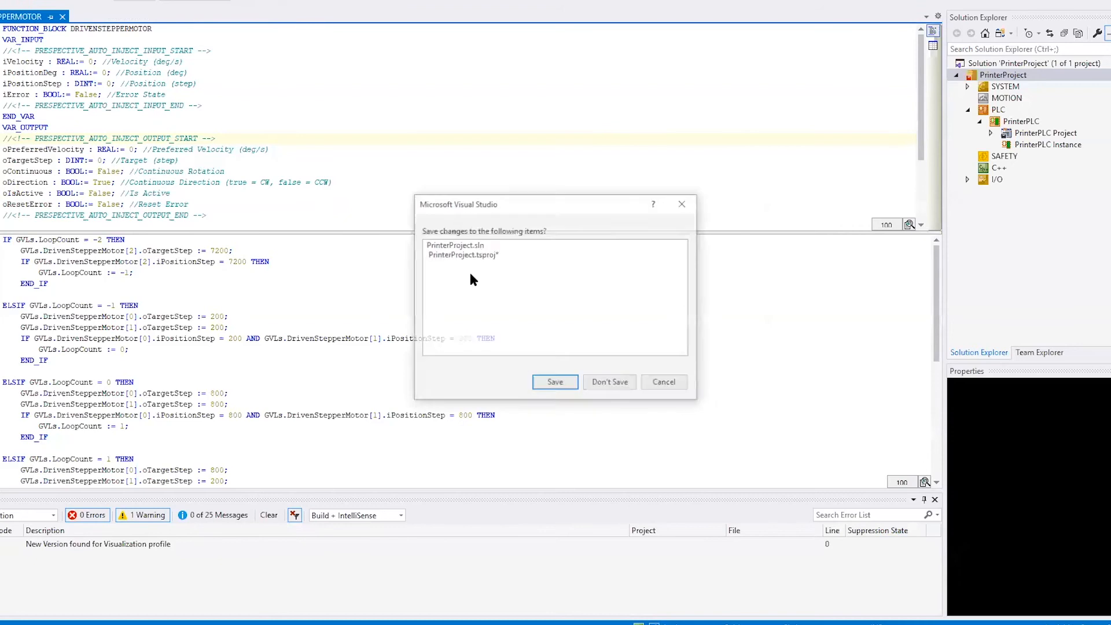
Step: Switch to Visual Studio and close the PrinterProject solution without saving its changes
key("super")
left_click(638, 223)
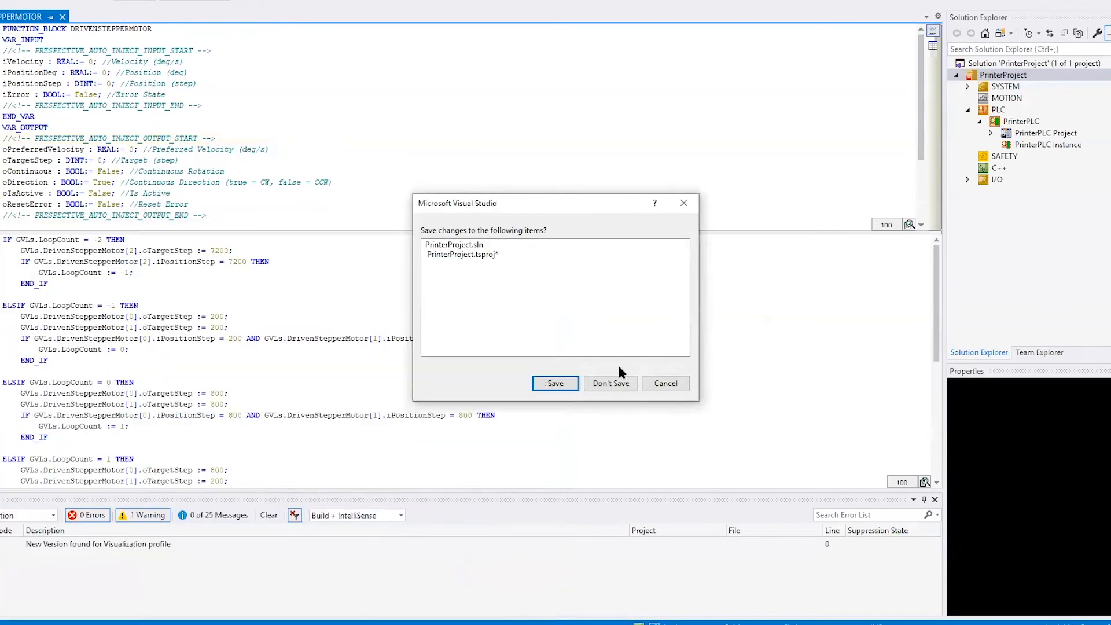
left_click(611, 383)
left_click(617, 366)
left_click(639, 352)
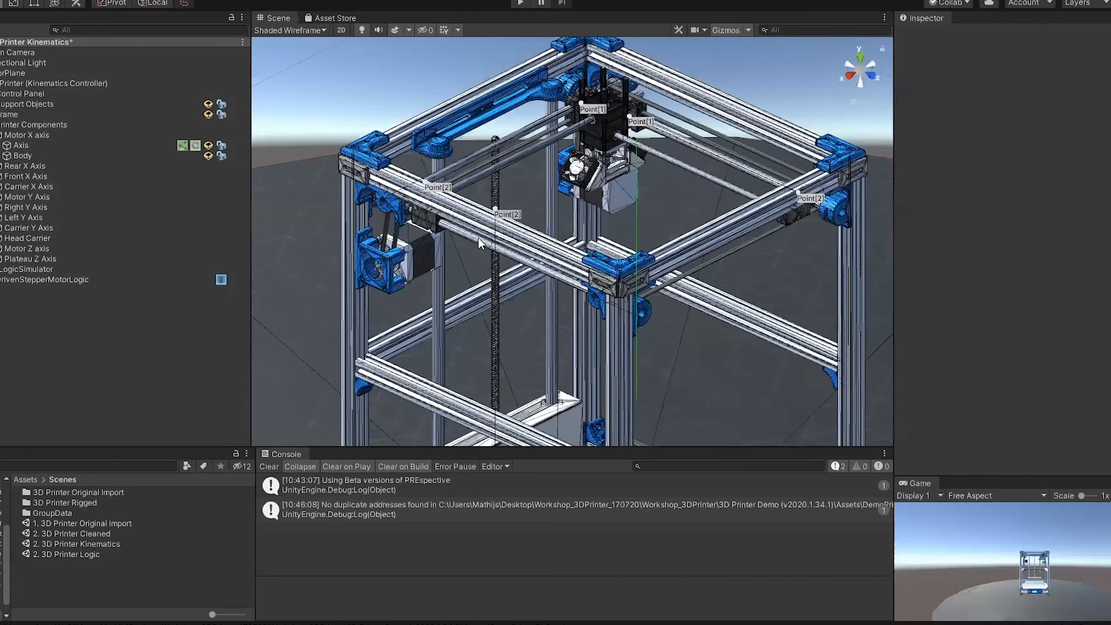
Step: Start Visual Studio 2019 and open the EmptyPLCProject solution
key("super")
type("visual")
key("Return")
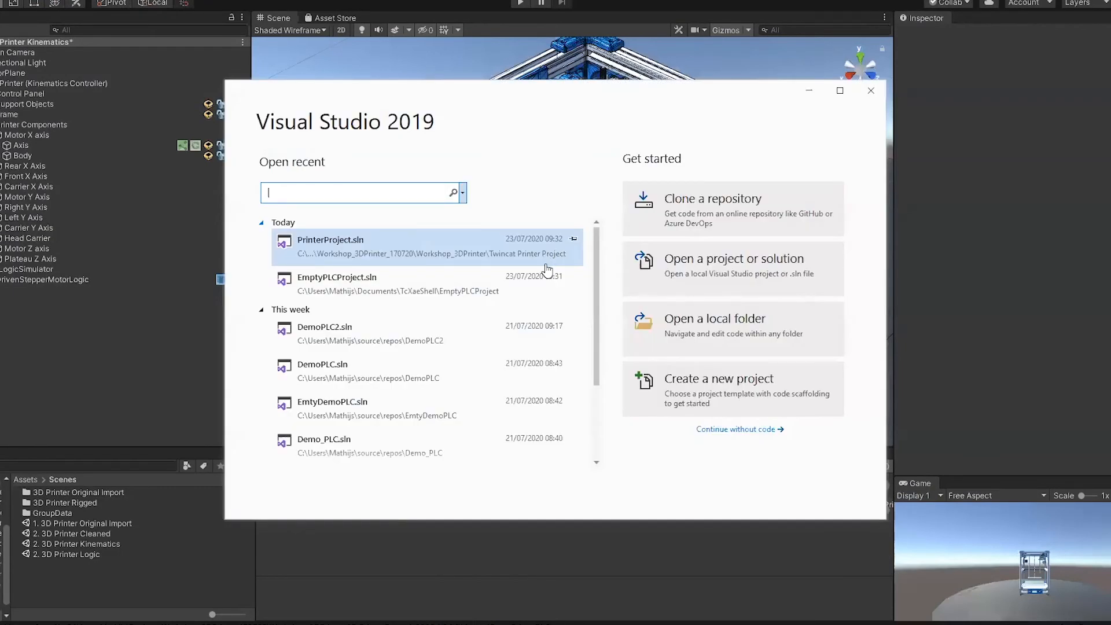
left_click(377, 277)
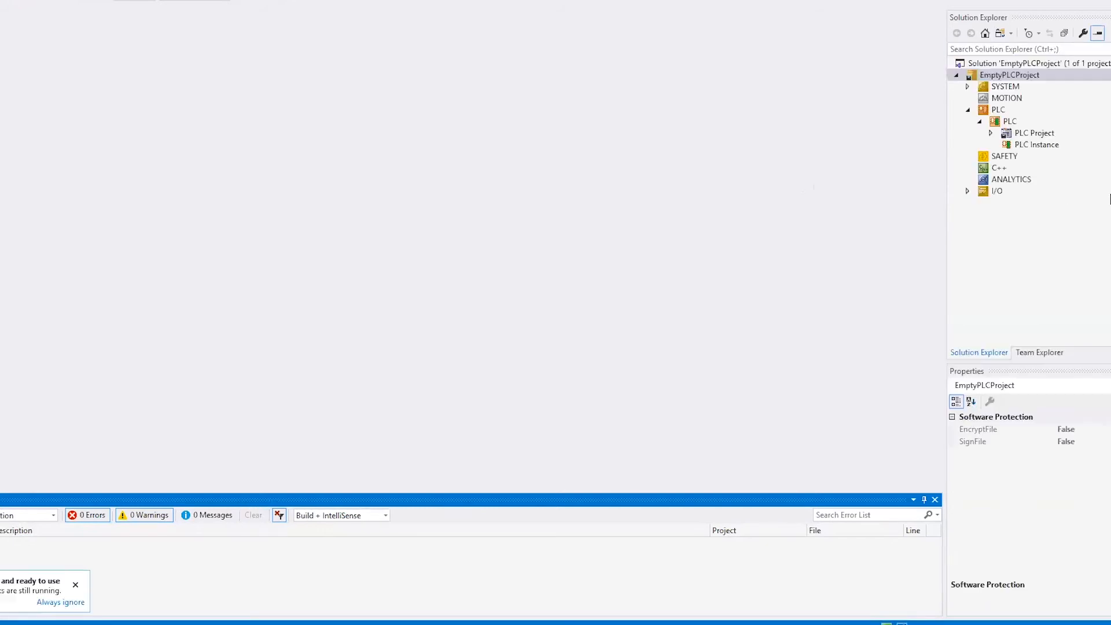
Step: Copy the project folder path from the properties of PLC Project
left_click(1030, 136)
left_click(1078, 442)
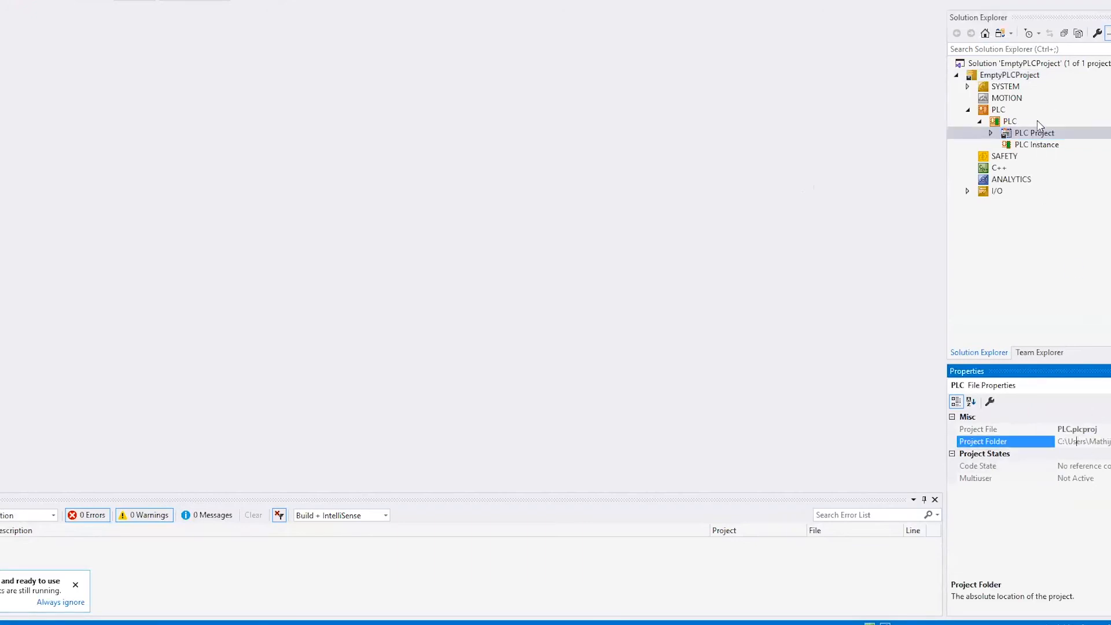
double_click(1093, 441)
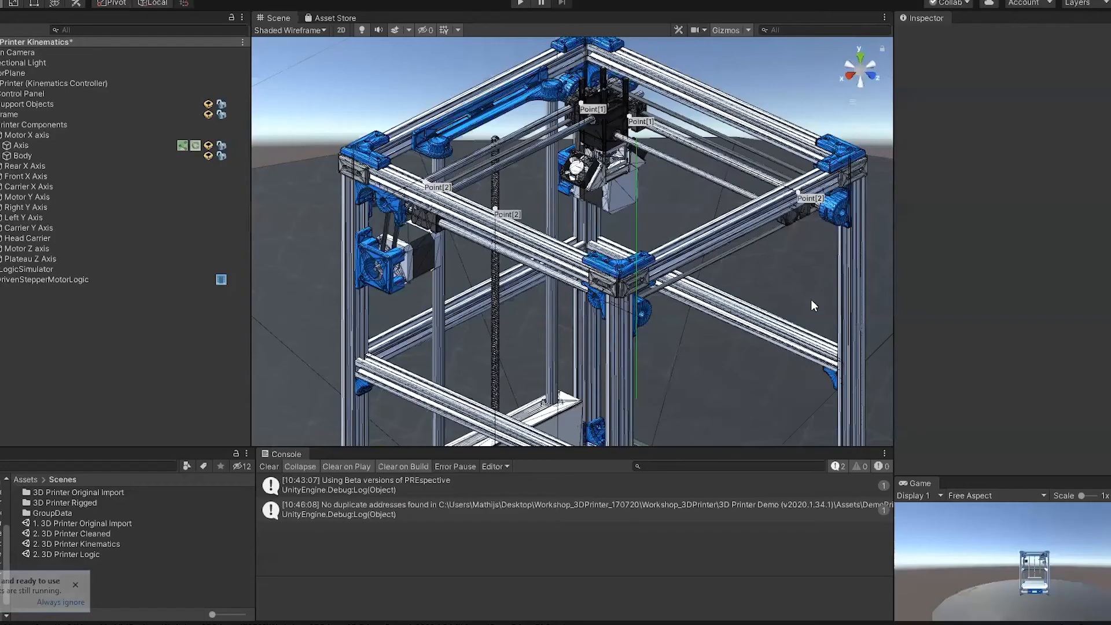
Step: In Unity, set PreLogicSimulator's project export folder to the copied PLC project path and export the configuration files
left_click(51, 268)
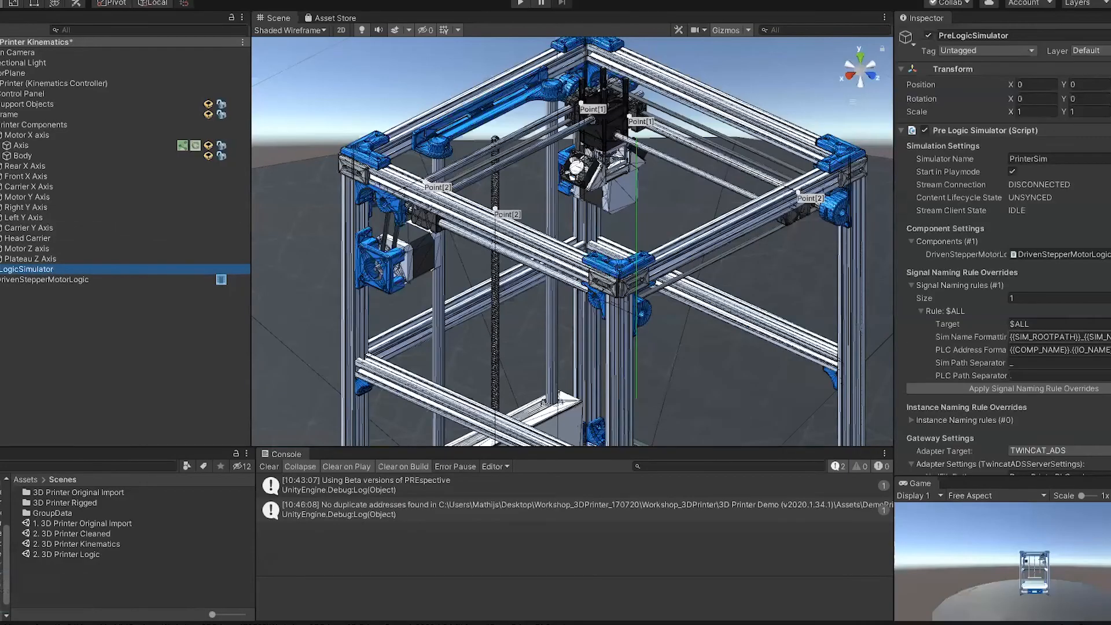
scroll(1089, 380, "down", 10)
left_click(1094, 392)
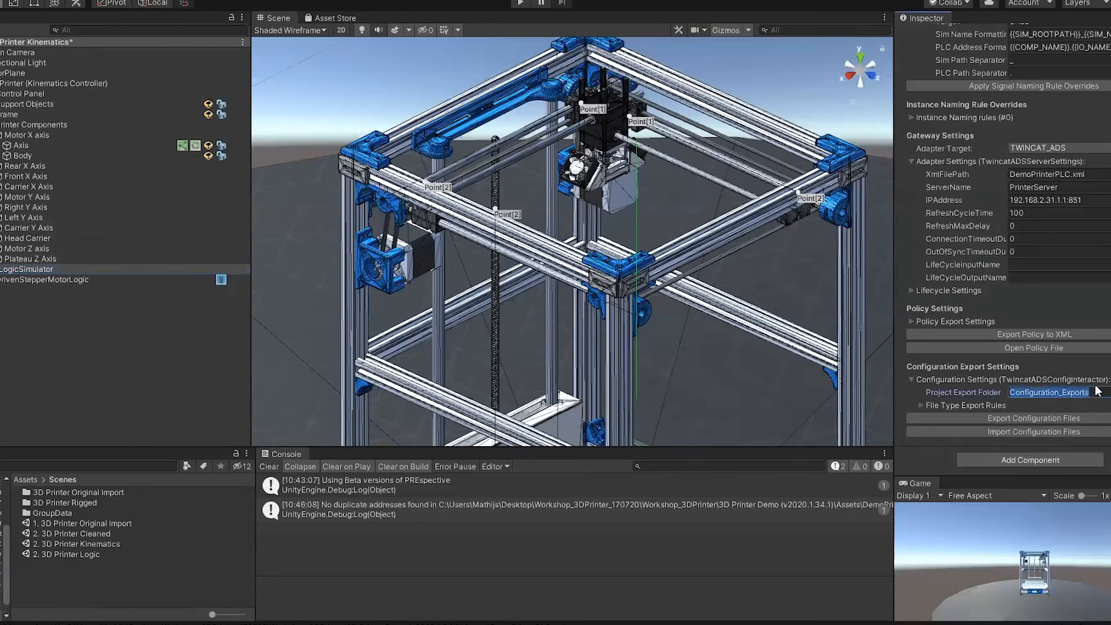
key("ctrl+v")
left_click(1029, 417)
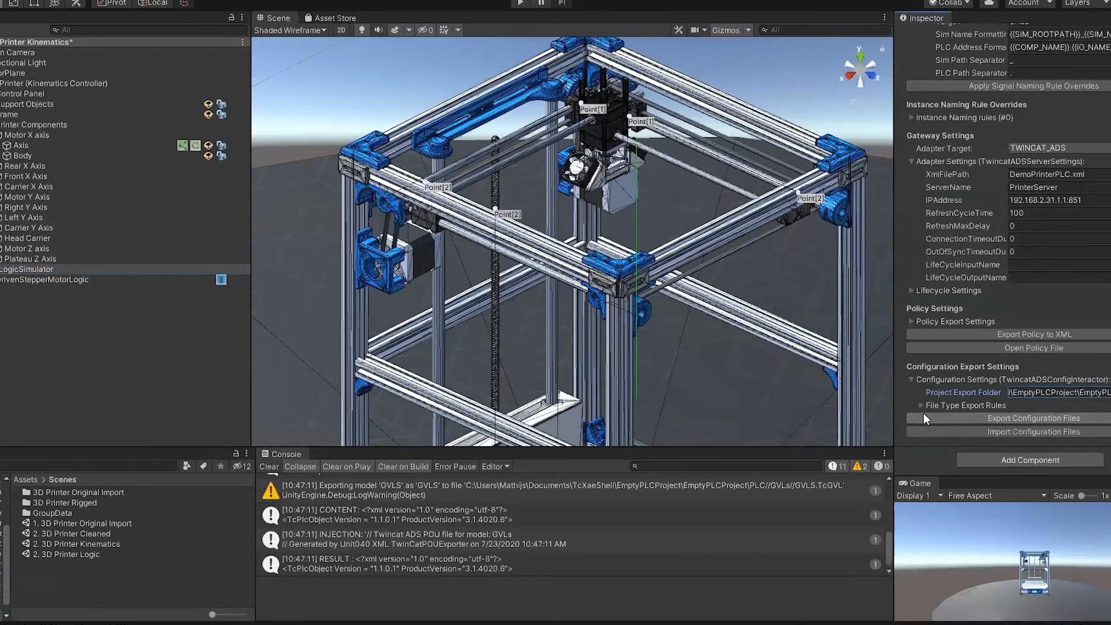
scroll(638, 509, "down", 1)
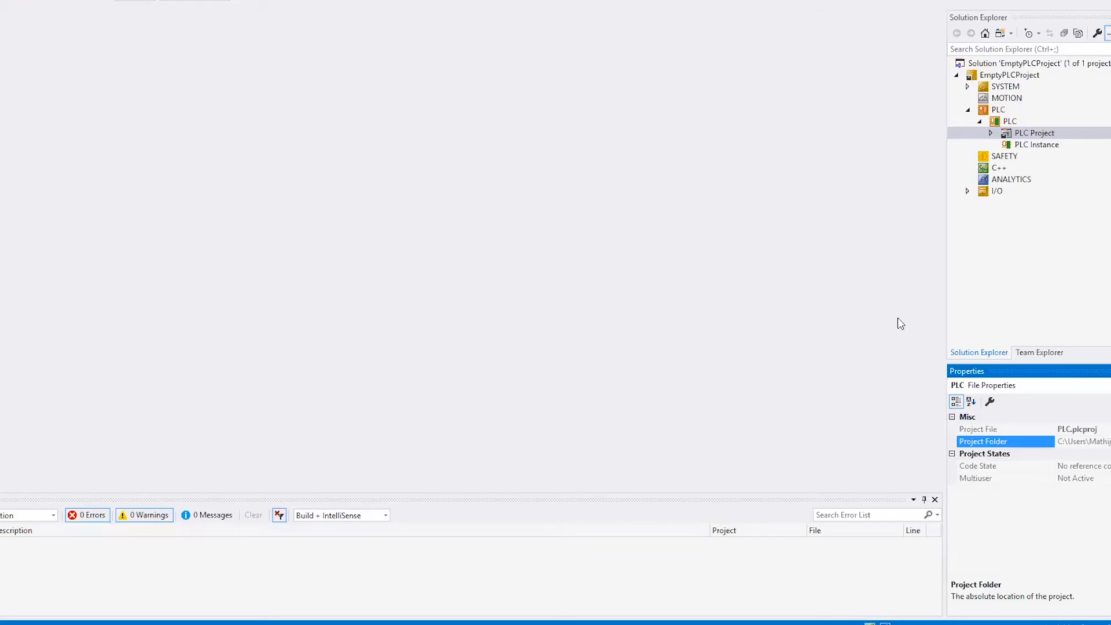
Step: Back in Visual Studio, add the existing file GVLS.TcGVL to the PLC project's GVLs folder
left_click(1012, 245)
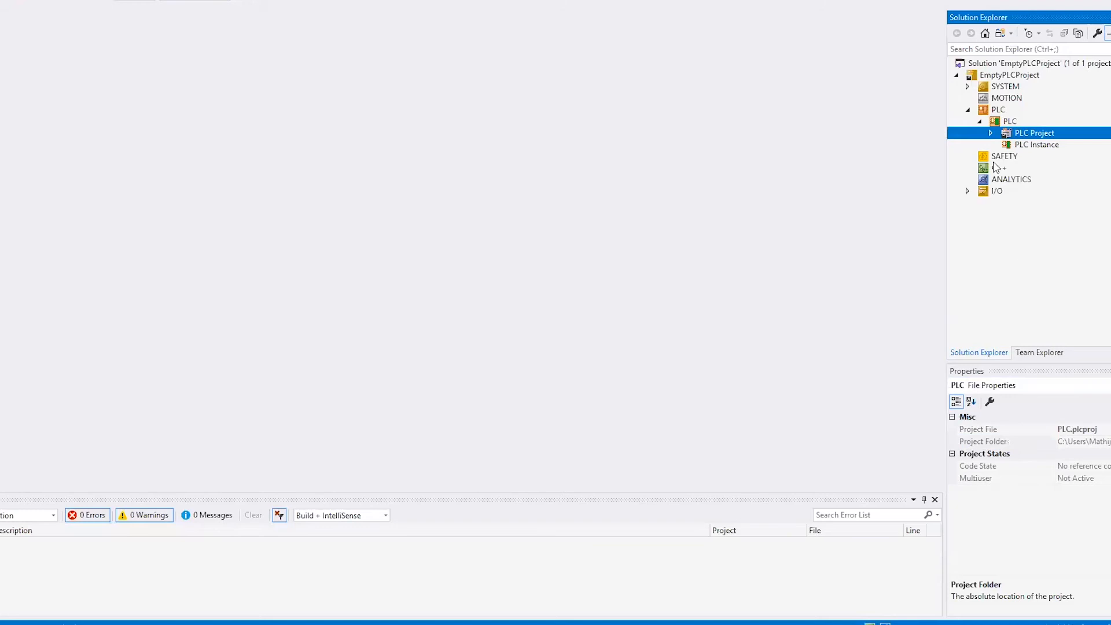
left_click(991, 134)
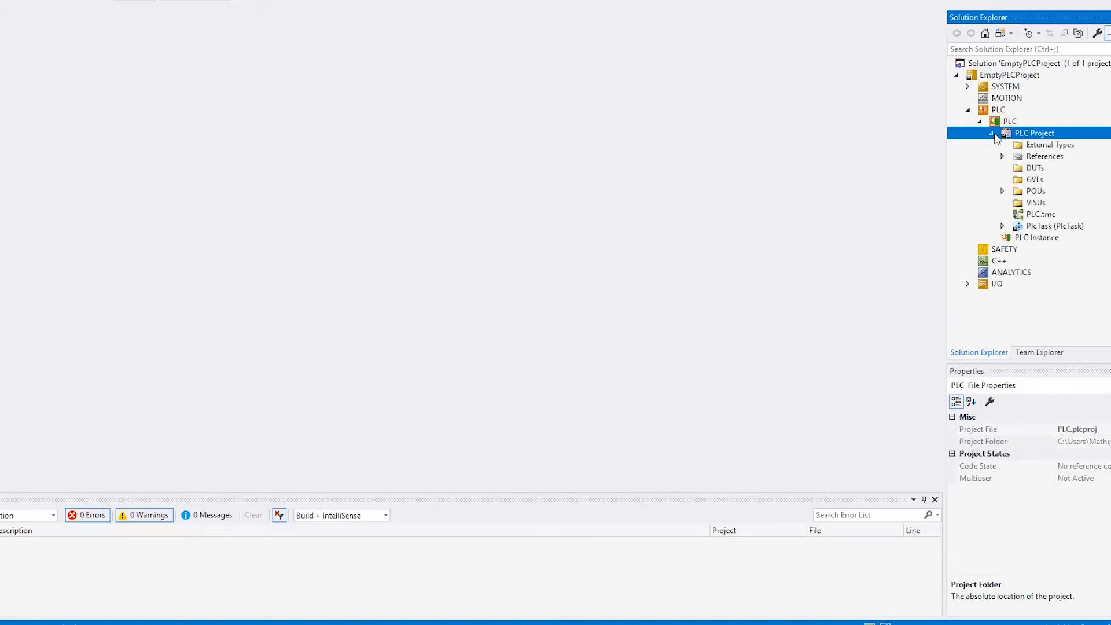
left_click(1038, 191)
left_click(1037, 180)
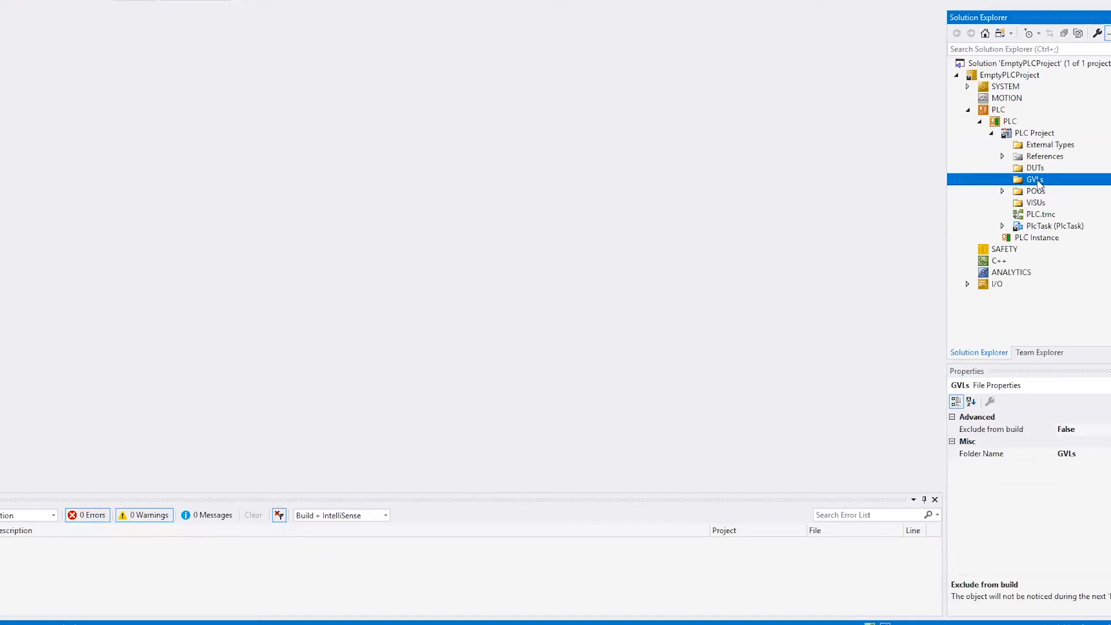
right_click(1038, 183)
mouse_move(1046, 189)
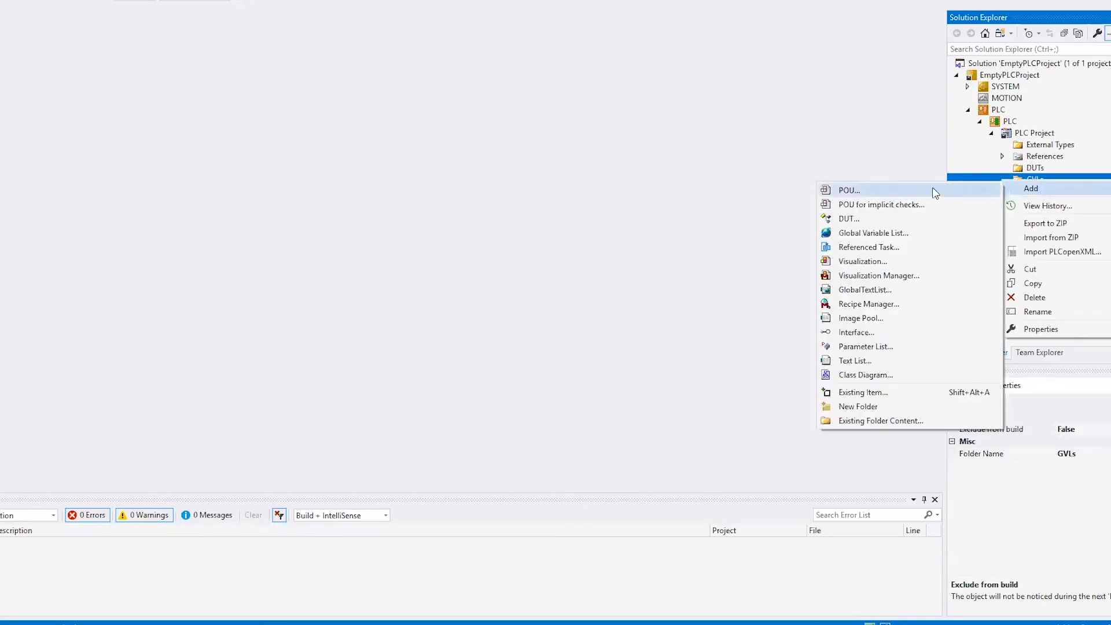
left_click(874, 392)
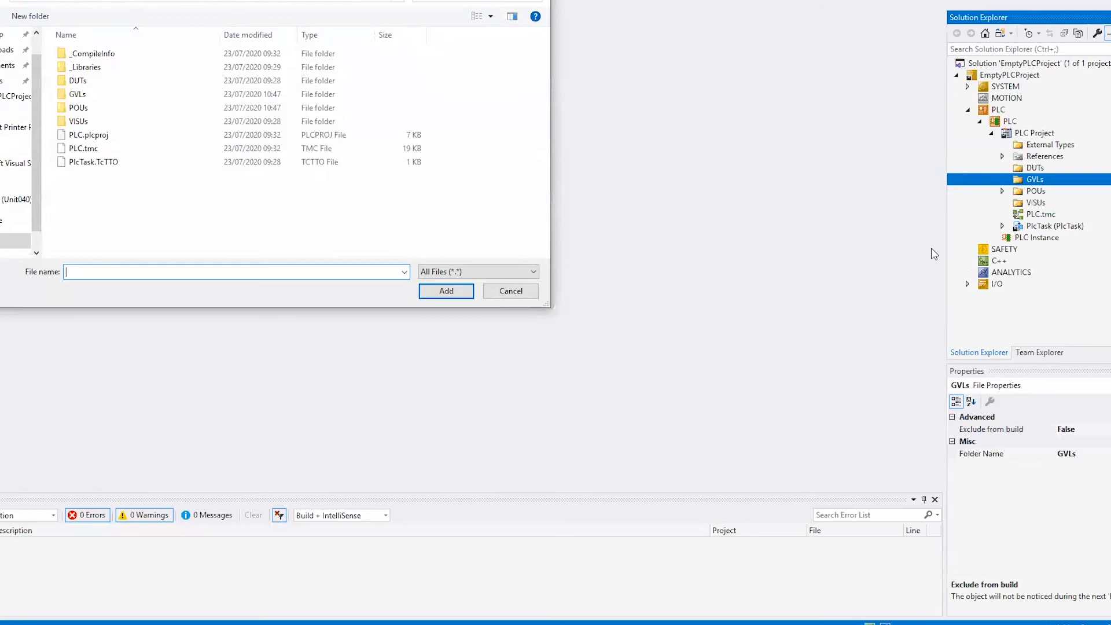
double_click(96, 94)
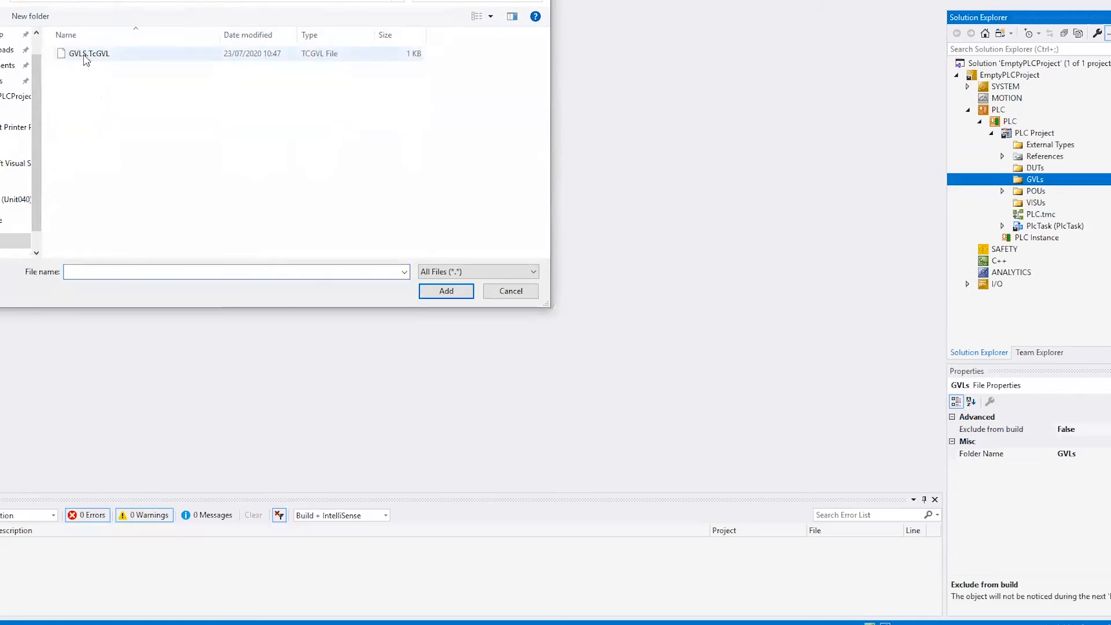
double_click(81, 55)
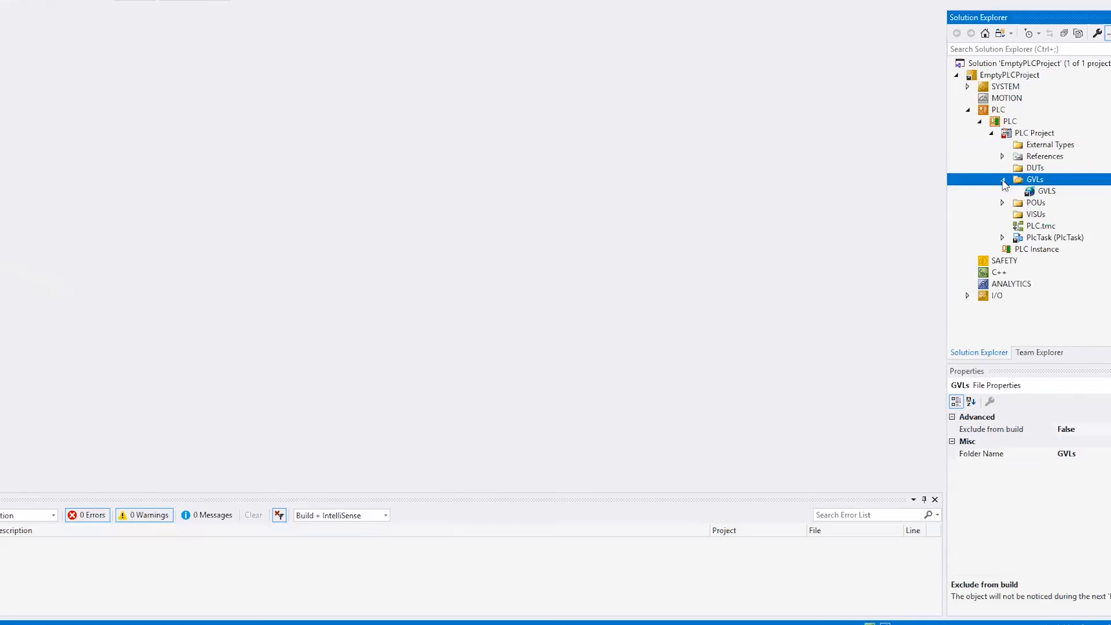
Step: Add the existing file DRIVENSTEPPERMOTOR.TcPOU to the PLC project's POUs folder
right_click(1033, 203)
mouse_move(1031, 209)
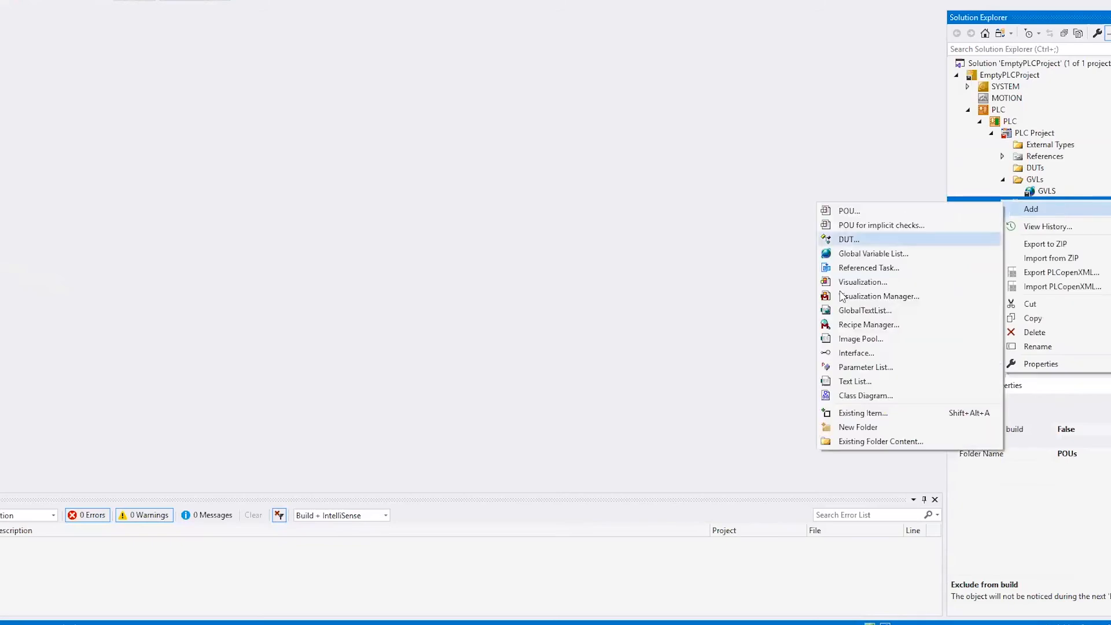
left_click(862, 412)
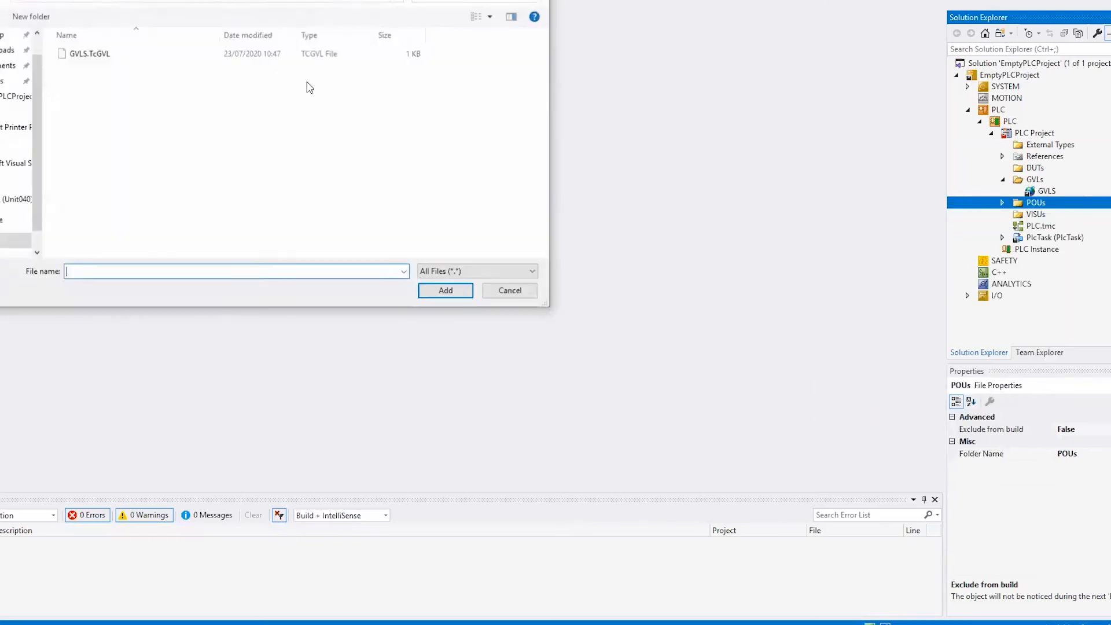
left_click(302, 5)
double_click(101, 107)
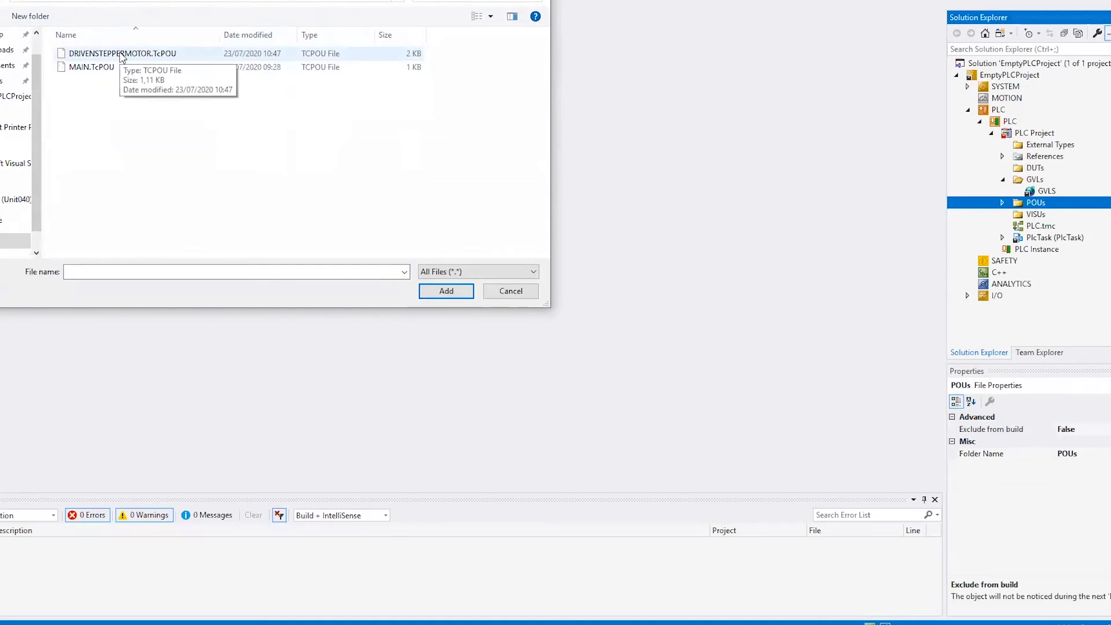
double_click(122, 54)
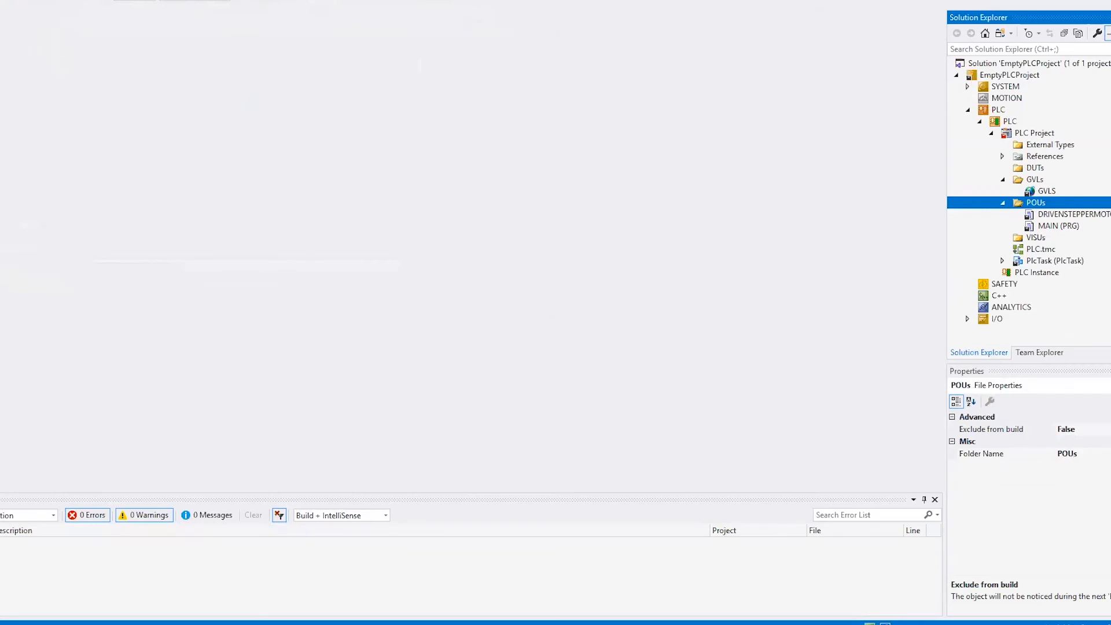
Step: Activate the EmptyPLCProject configuration on the local target with boot project autostart and restart TwinCAT in Run Mode
left_click(261, 0)
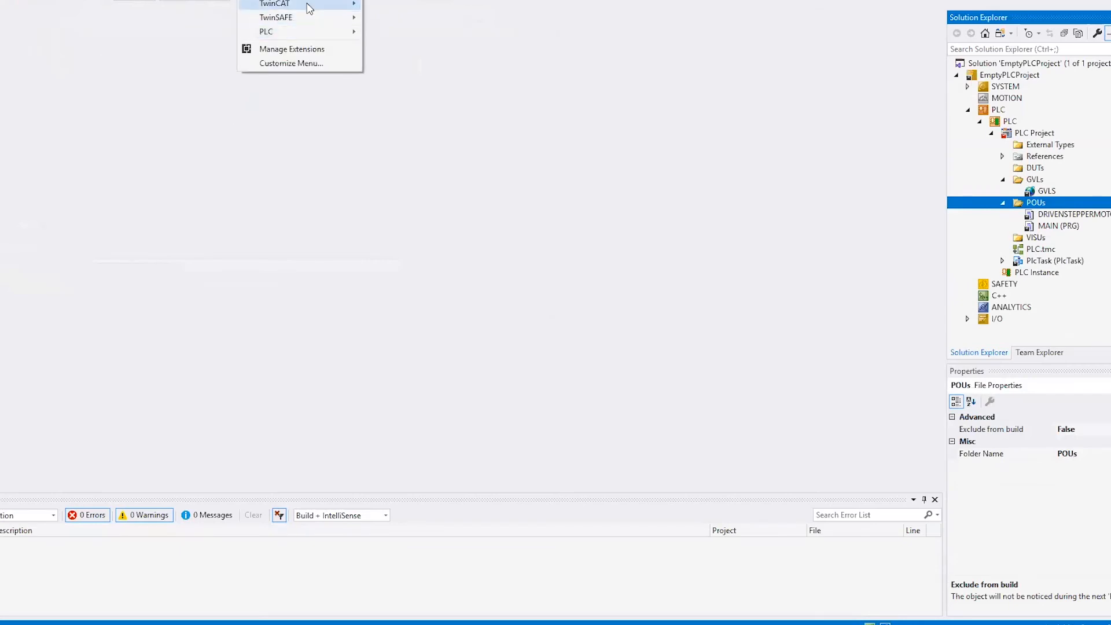
mouse_move(307, 4)
left_click(419, 29)
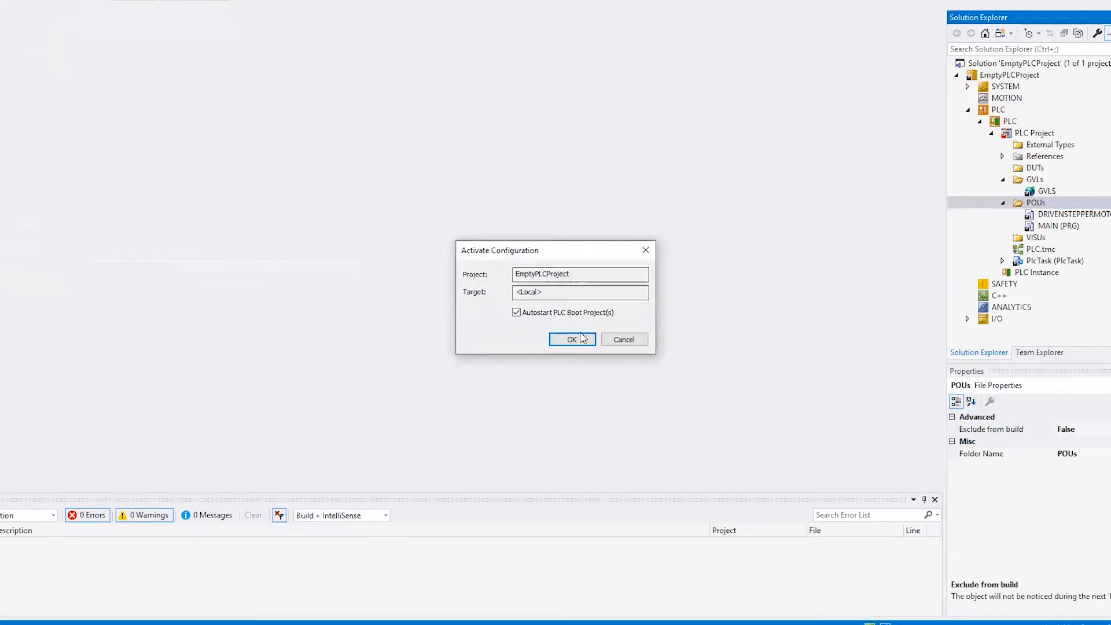
left_click(573, 338)
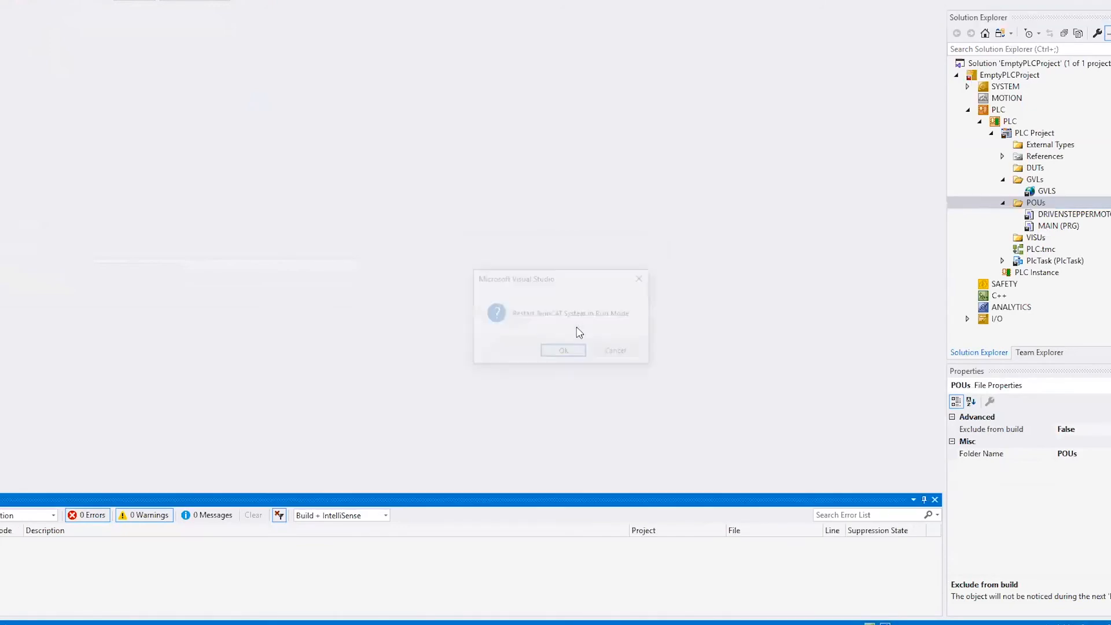
left_click(567, 353)
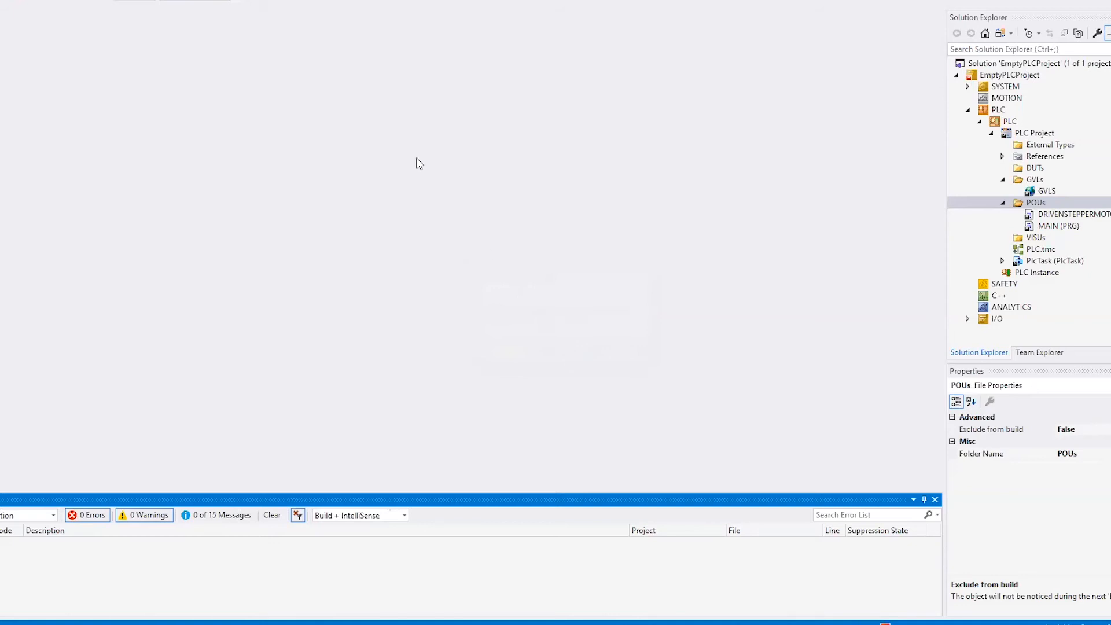
Step: Log in to the PLC and open the GVLS global variable list
left_click(257, 0)
mouse_move(300, 32)
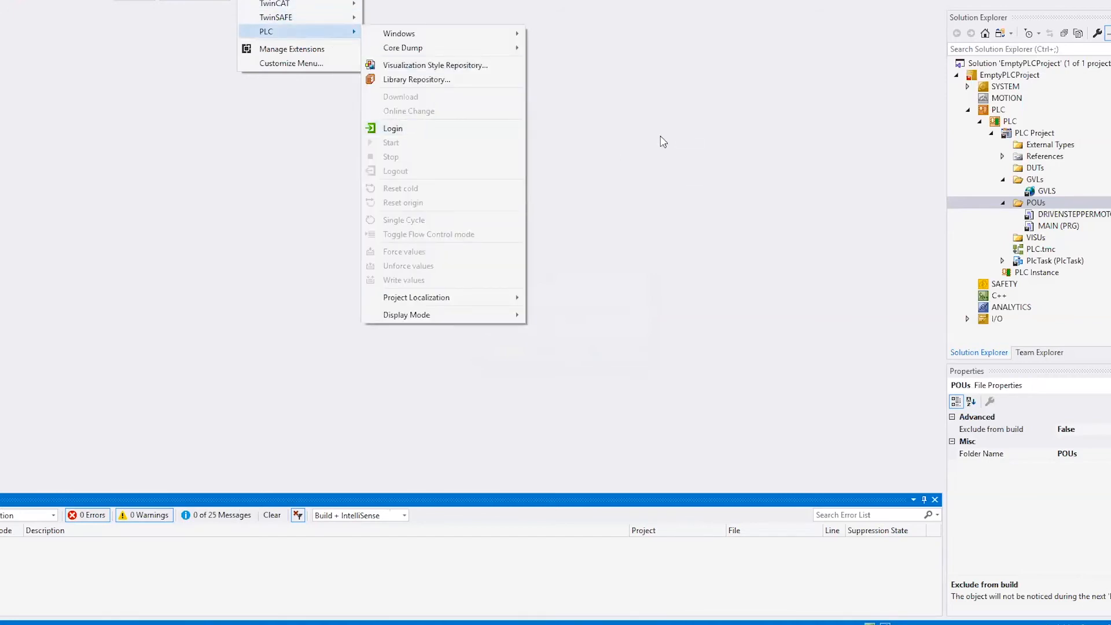
left_click(403, 129)
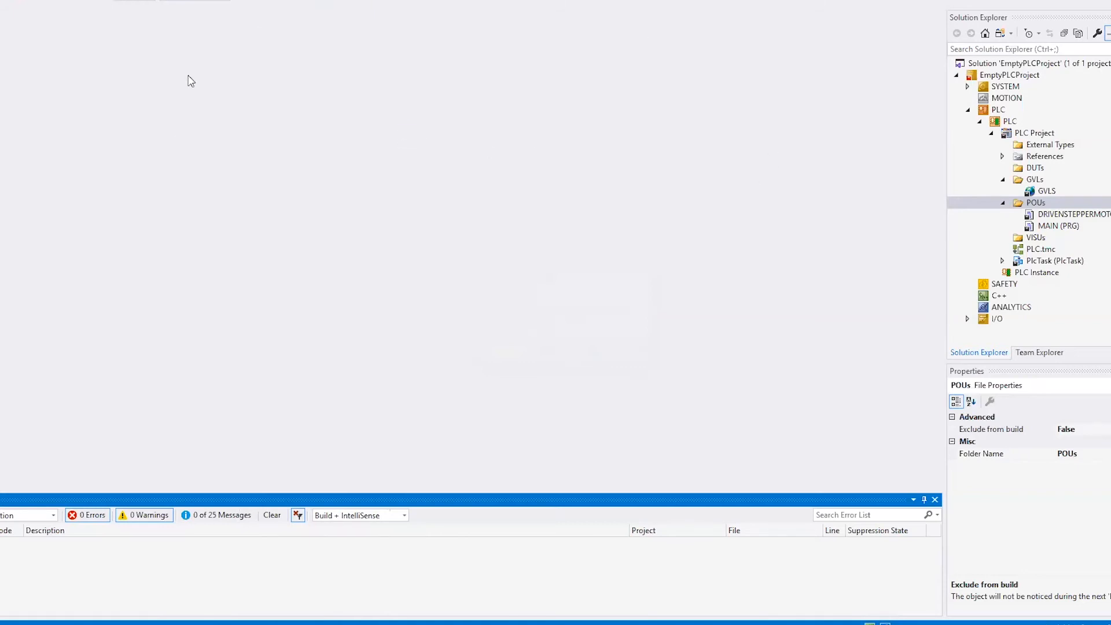
double_click(1052, 191)
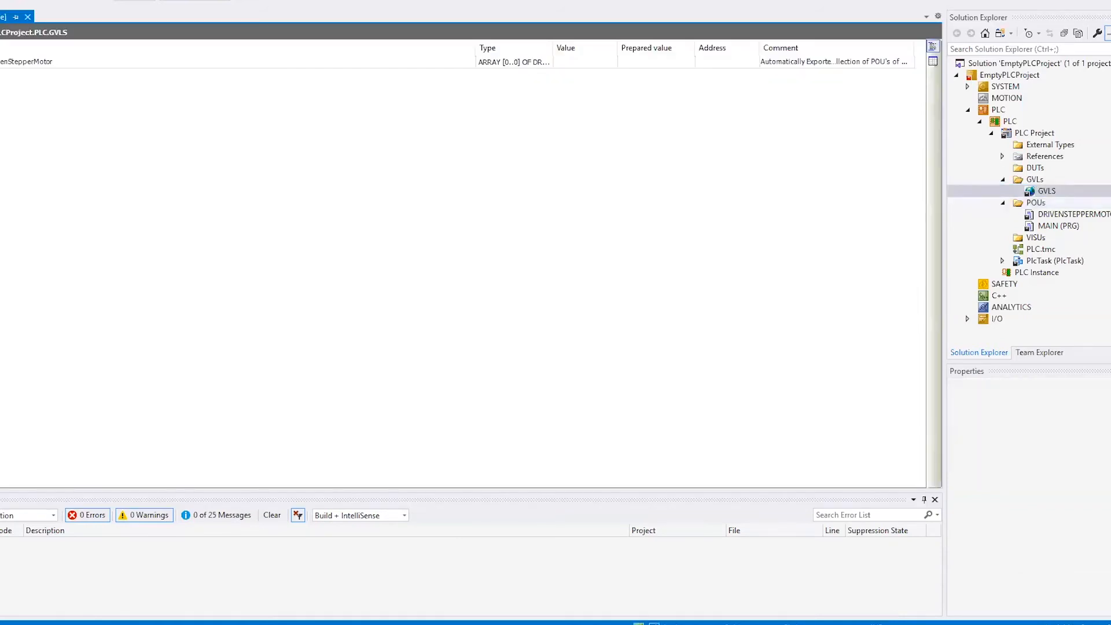
Step: Expand the DrivenStepperMotor array and its element [0] in GVLS, and start the simulation in Unity
left_click(0, 61)
left_click(0, 74)
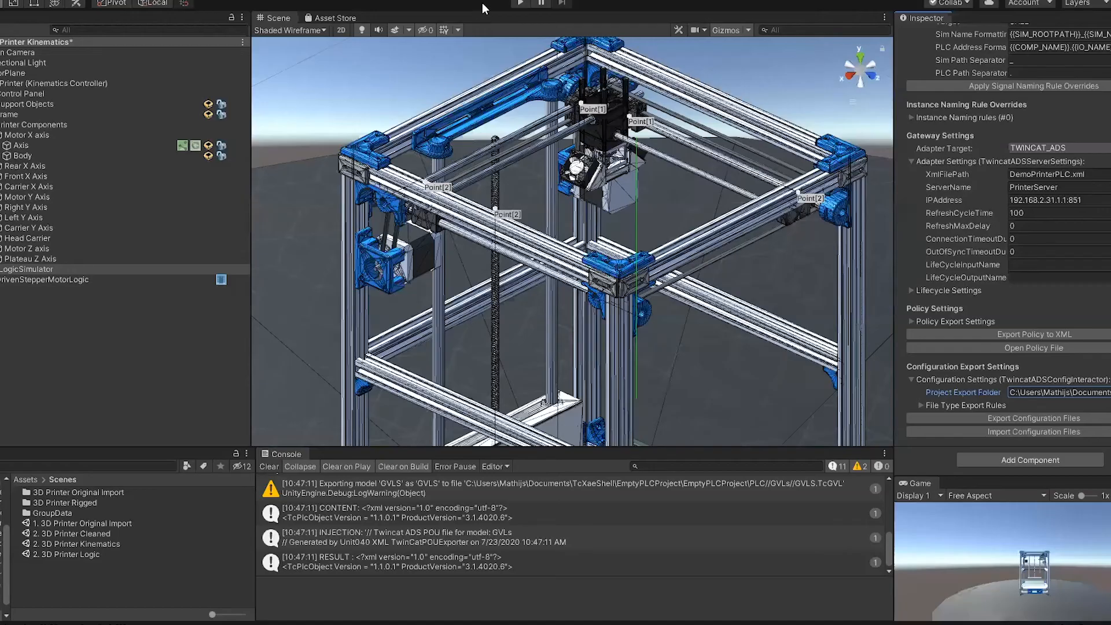
left_click(522, 3)
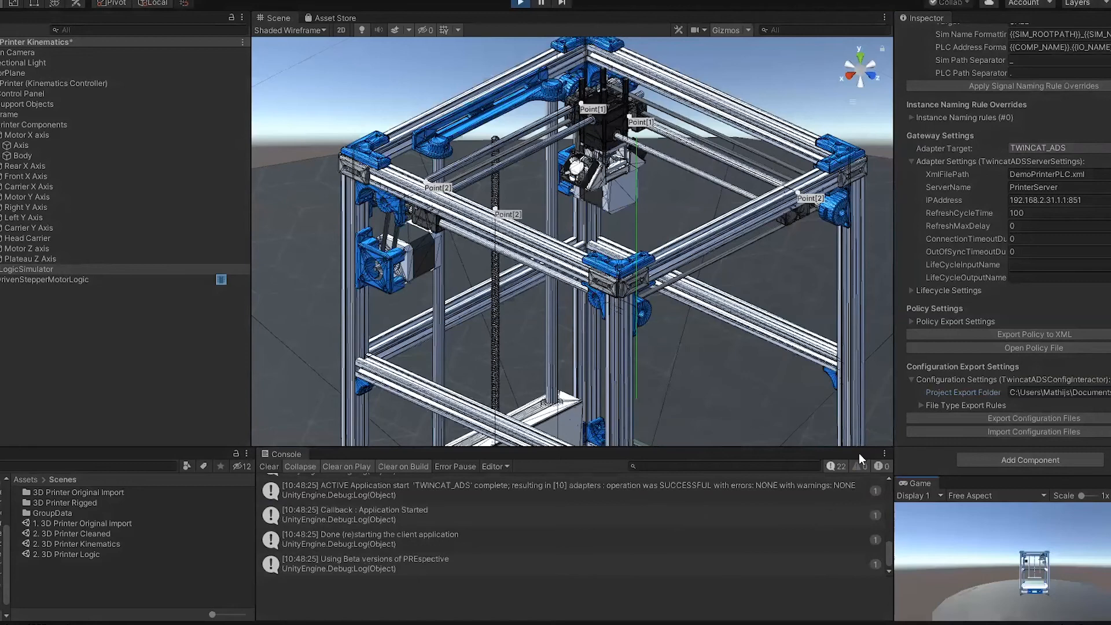
Step: Arrange Unity and Visual Studio side by side and narrow the GVLS Expression column to bring the Type and Value columns into view
left_click_drag(746, 329, 422, 243, "alt")
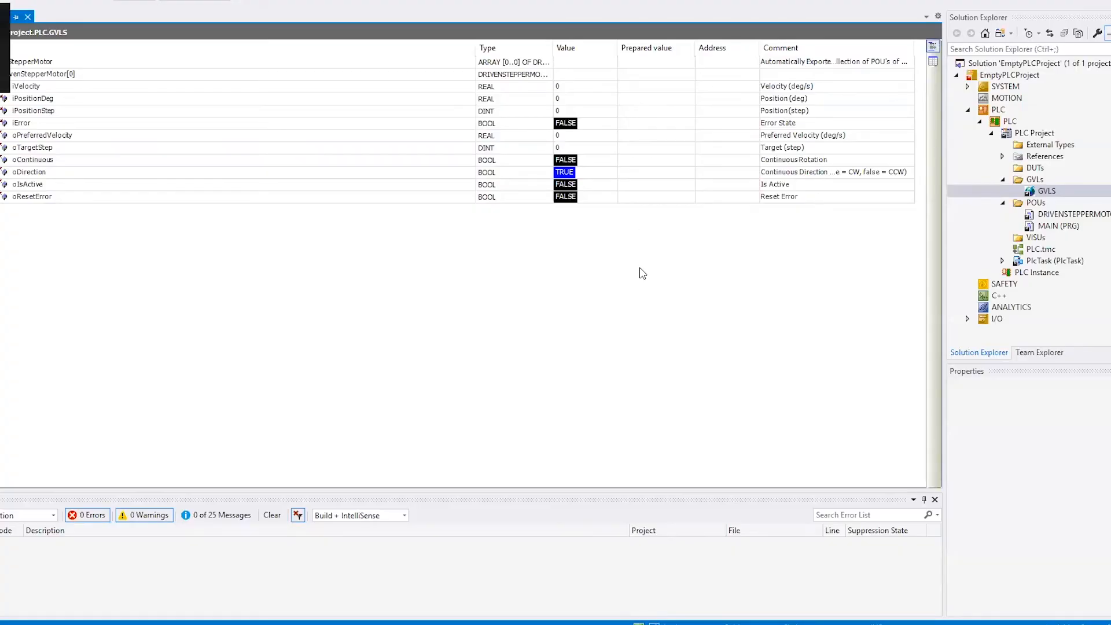
key("super+Right")
left_click(314, 282)
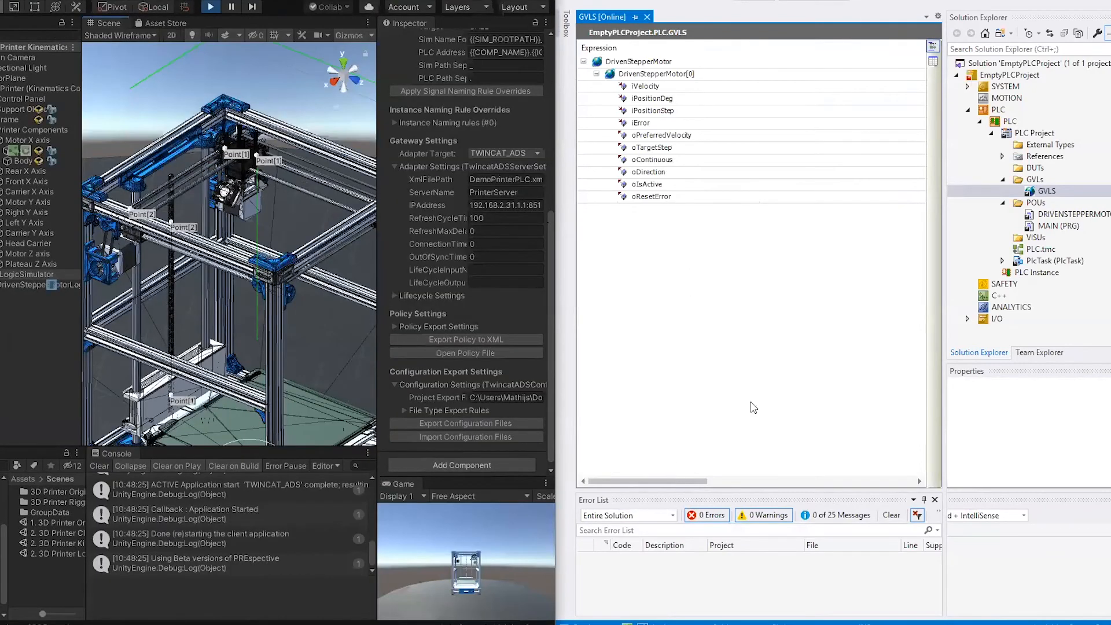
left_click_drag(676, 486, 798, 486)
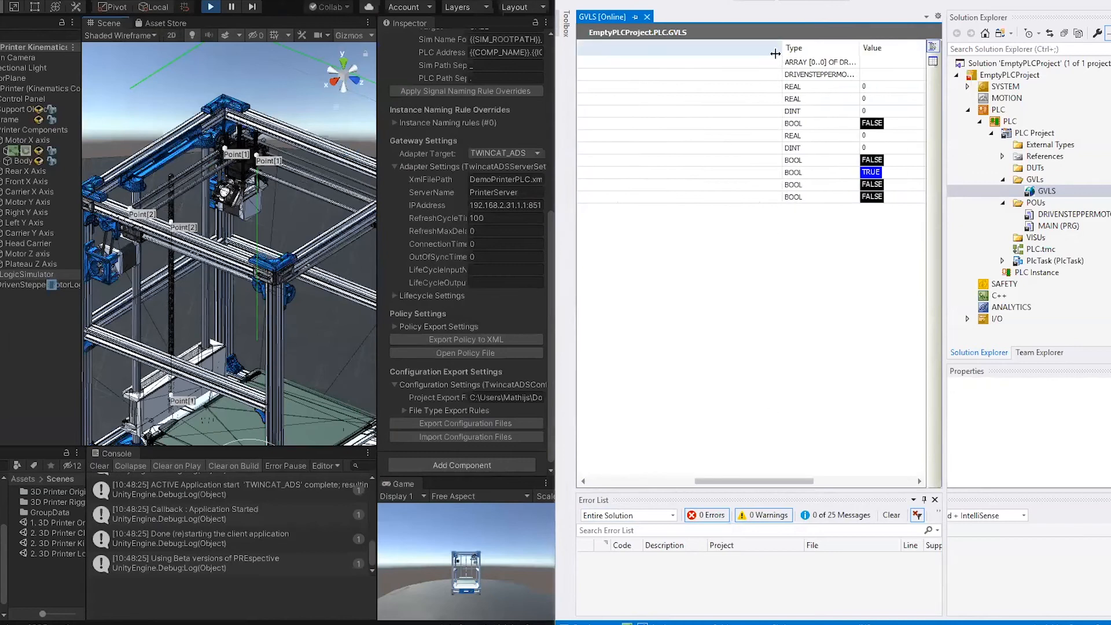
left_click_drag(637, 59, 587, 59)
left_click_drag(827, 484, 689, 485)
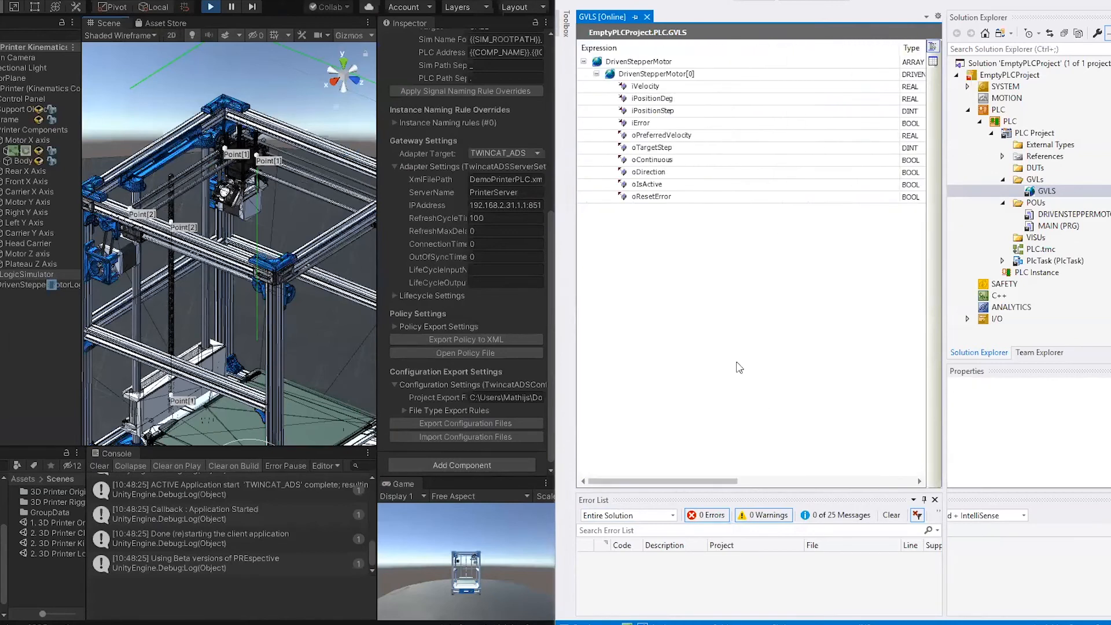
left_click_drag(895, 53, 733, 51)
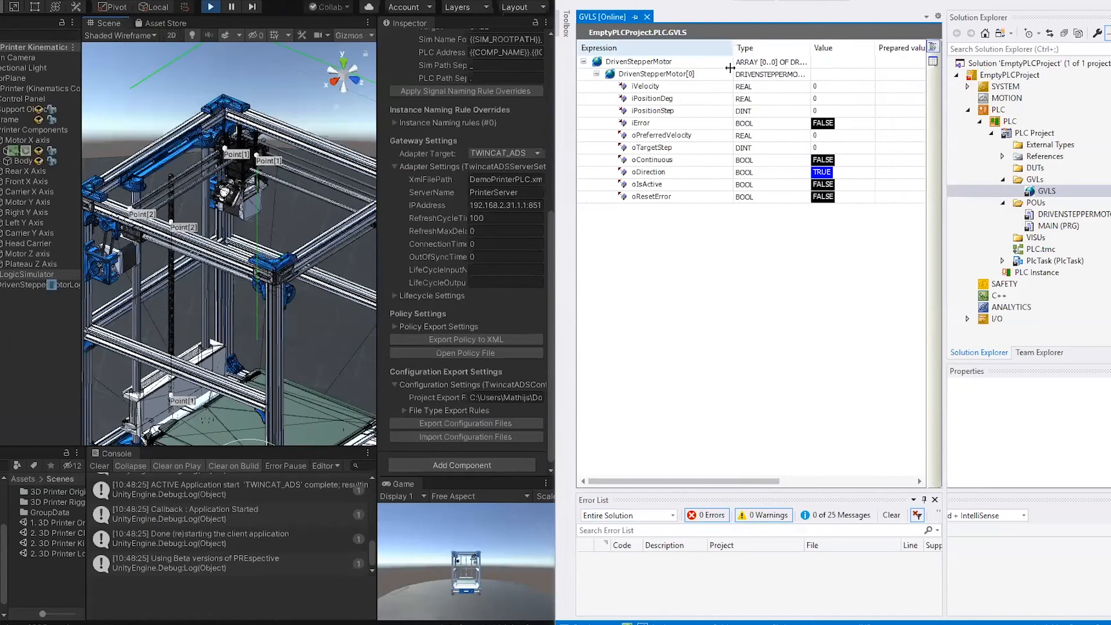
Step: Select the X axis motor's Body in Unity and widen the GVLS variable list by hiding the Solution Explorer, Team Explorer and Properties panes
left_click(135, 259)
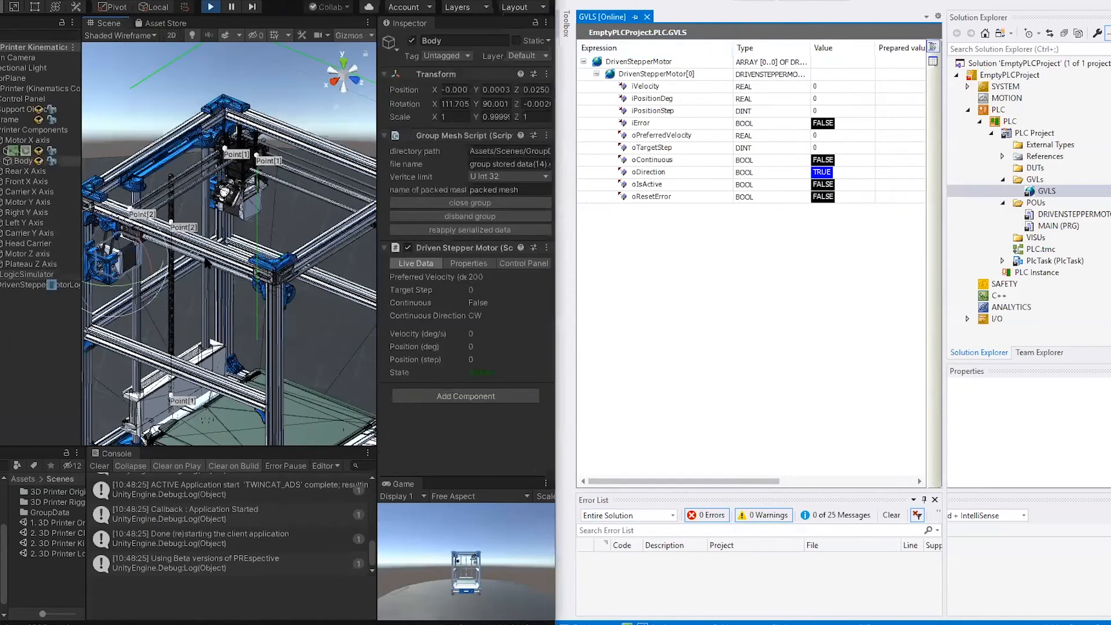
scroll(207, 279, "up", 3)
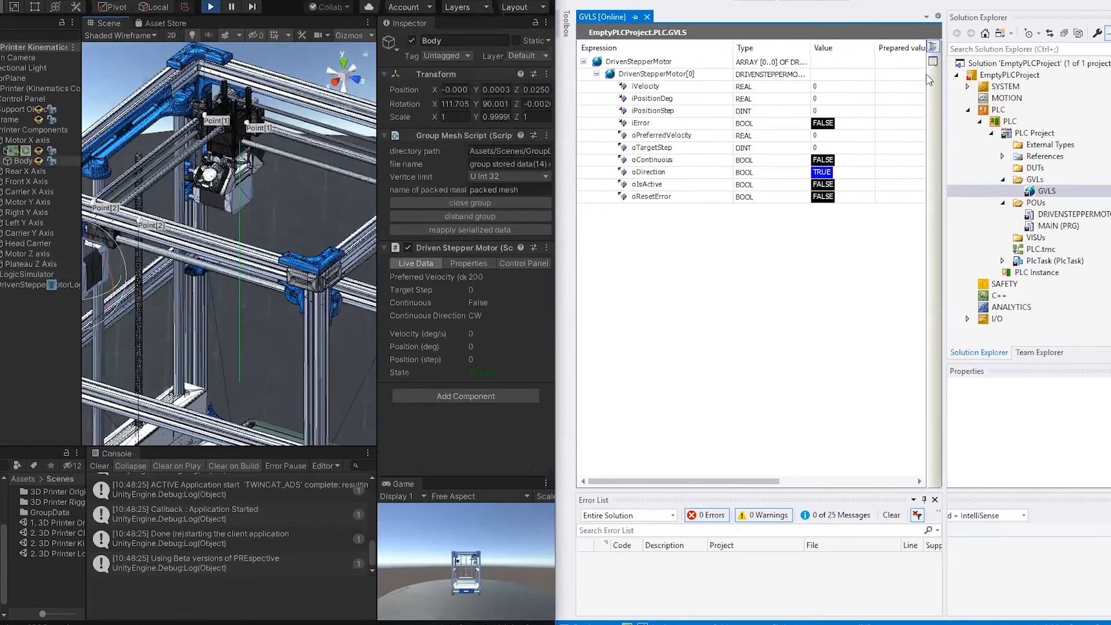
left_click(1110, 18)
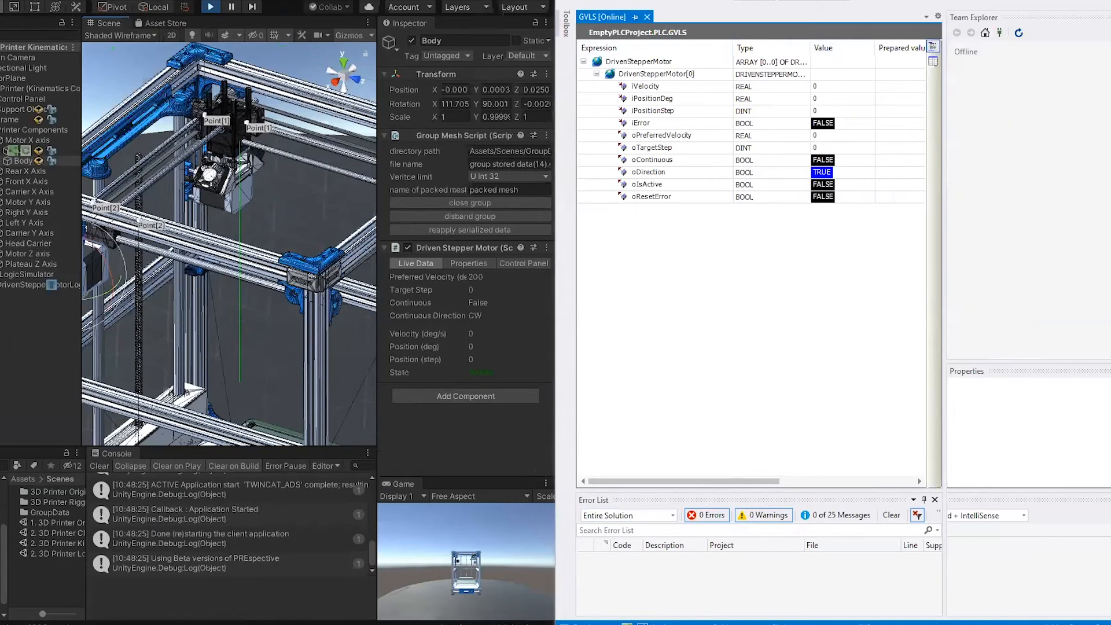
left_click(1110, 17)
left_click_drag(946, 79, 1109, 129)
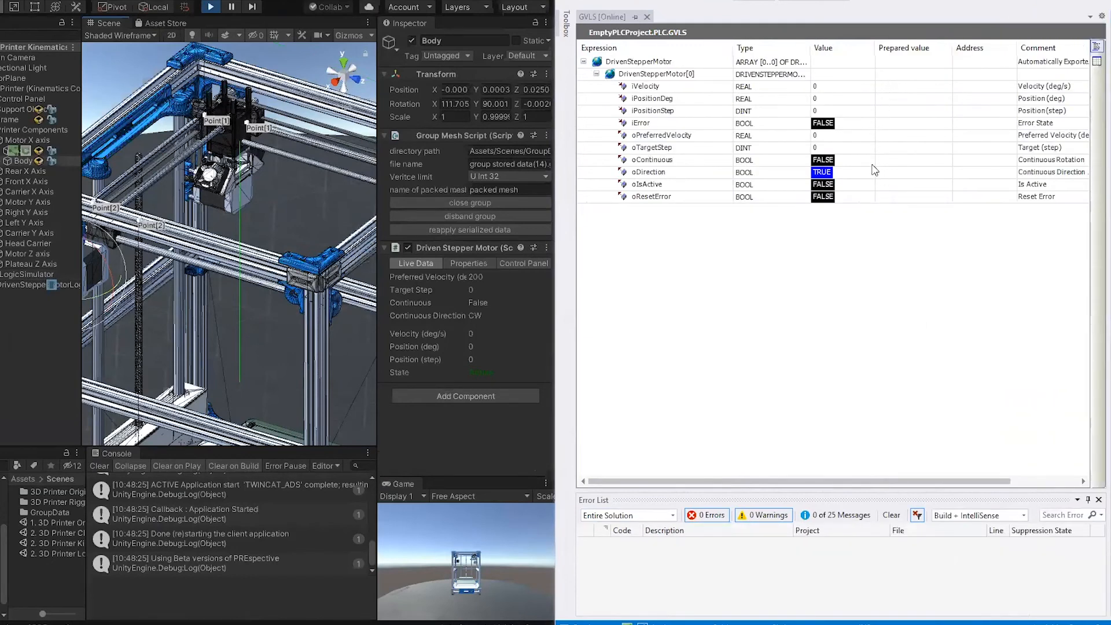
Step: Prepare TRUE for oContinuous of DrivenStepperMotor[0] and write the value to the PLC
left_click(894, 163)
left_click(874, 0)
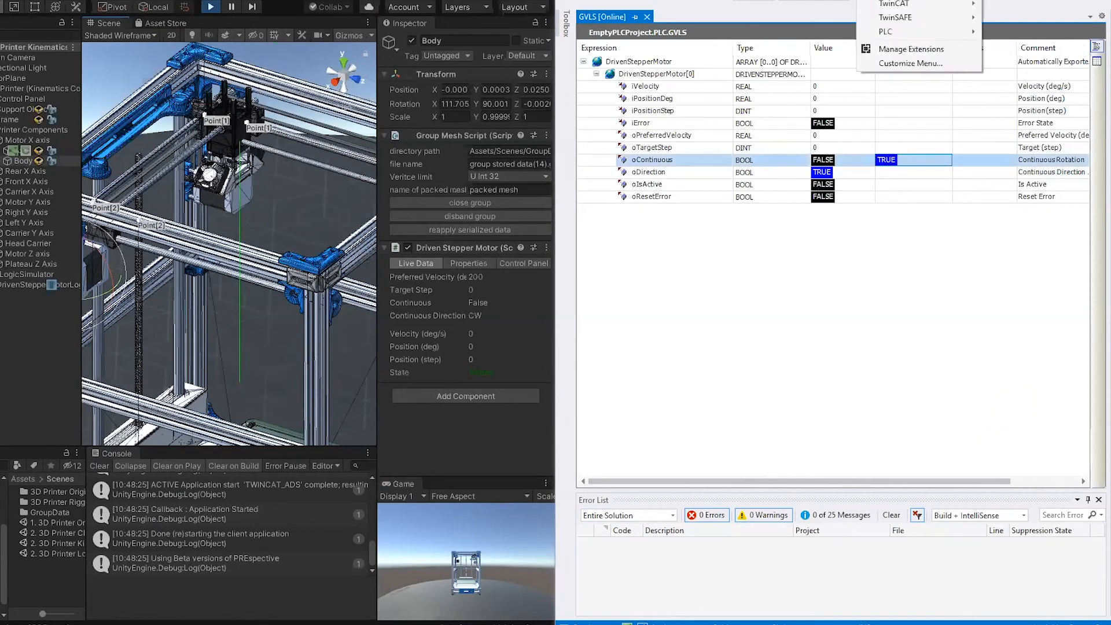
mouse_move(922, 33)
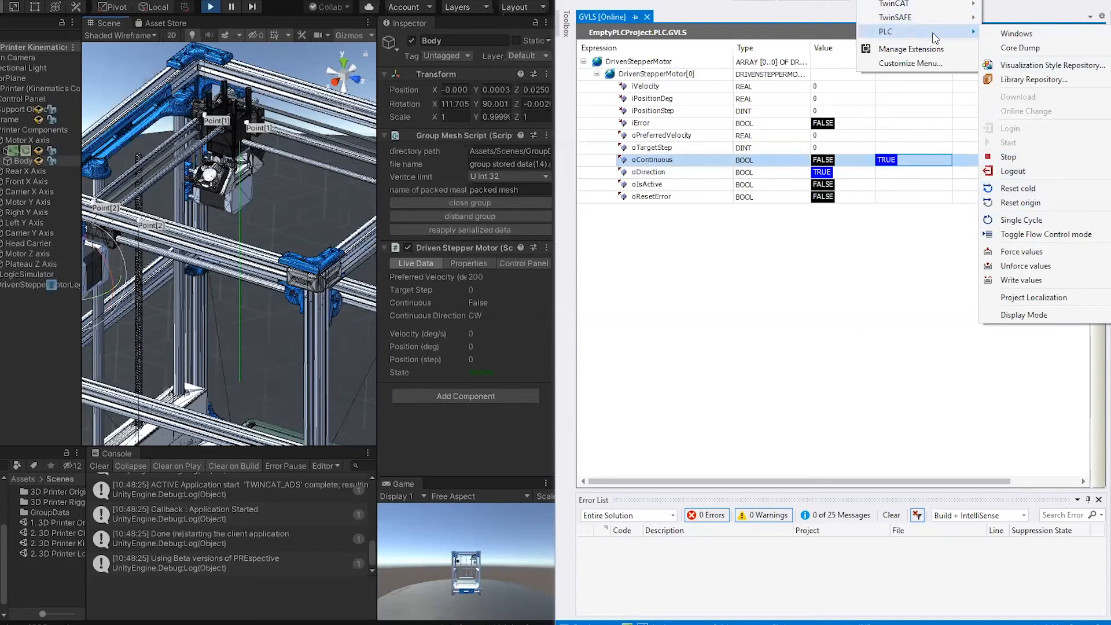
left_click(1044, 280)
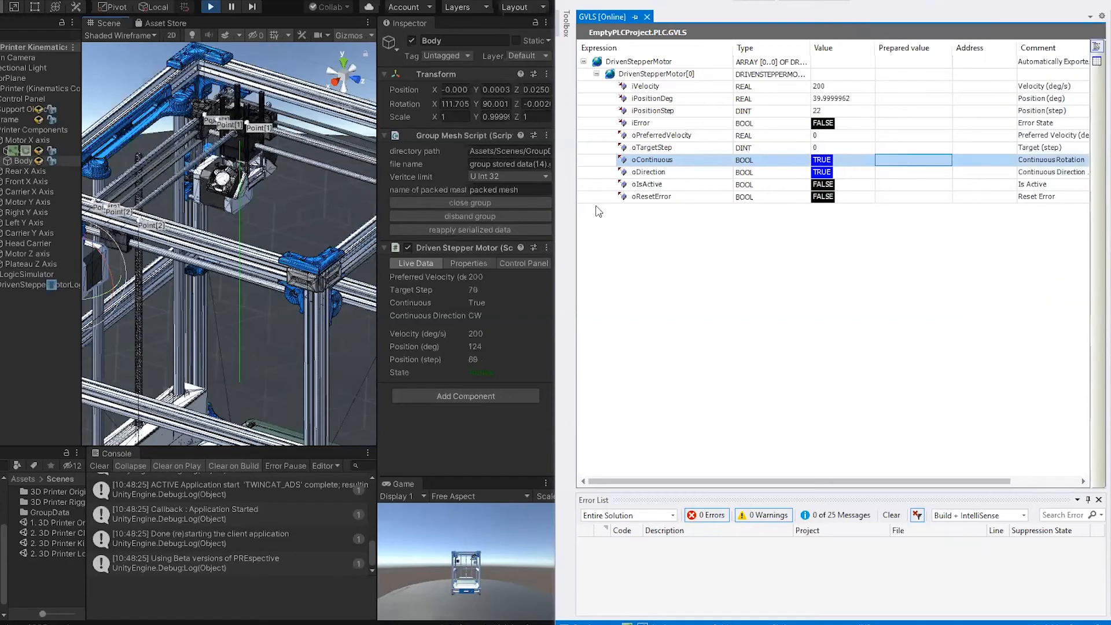
Step: Prepare FALSE for oContinuous of DrivenStepperMotor[0] and write the value to the PLC
left_click(905, 161)
left_click(874, 0)
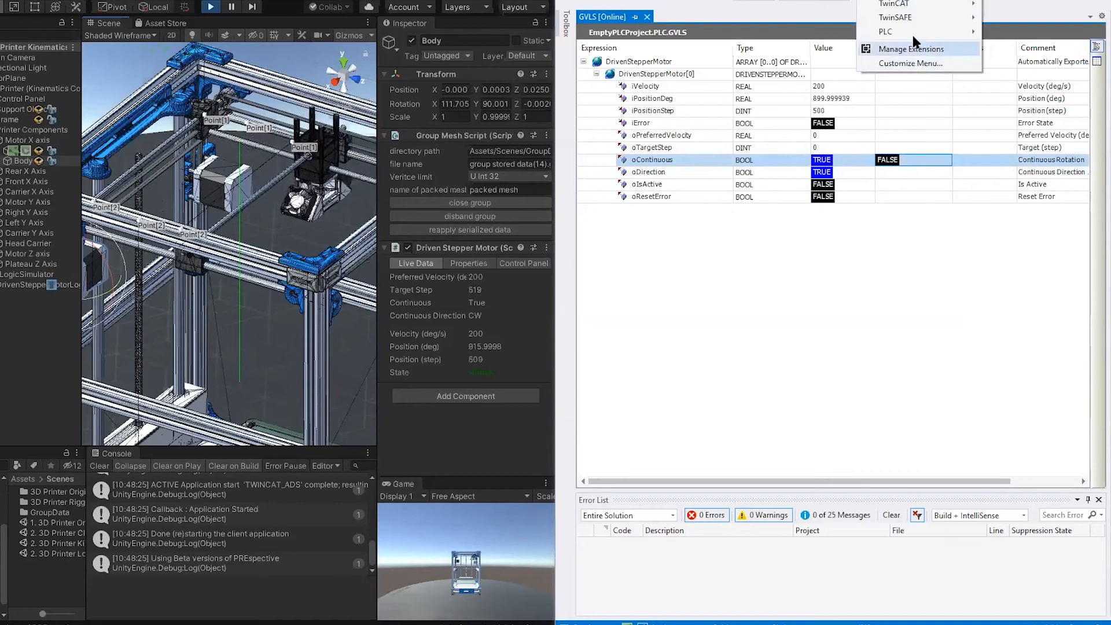
left_click(1043, 279)
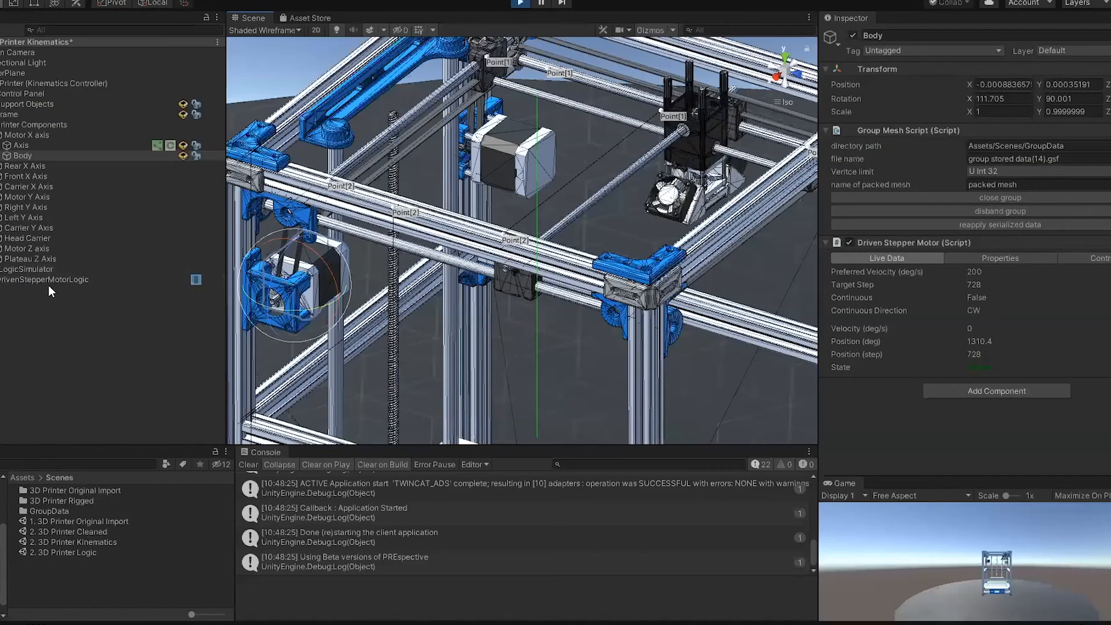
Step: Stop the Unity simulation and open the scene 2. 3D Printer Logic without saving the Kinematics scene
left_click(524, 5)
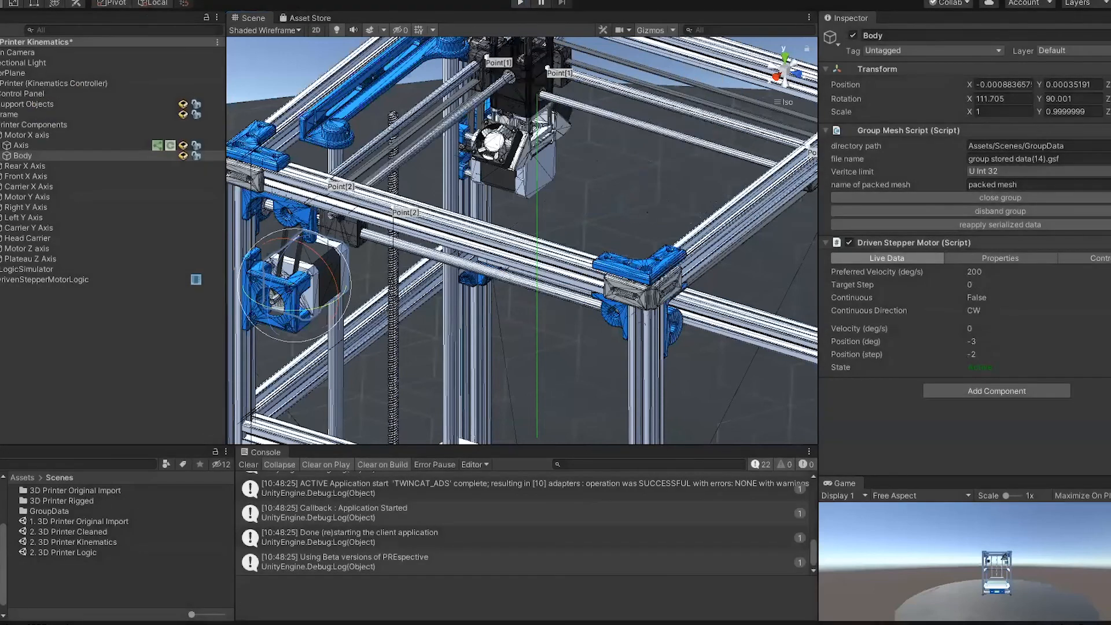
double_click(62, 553)
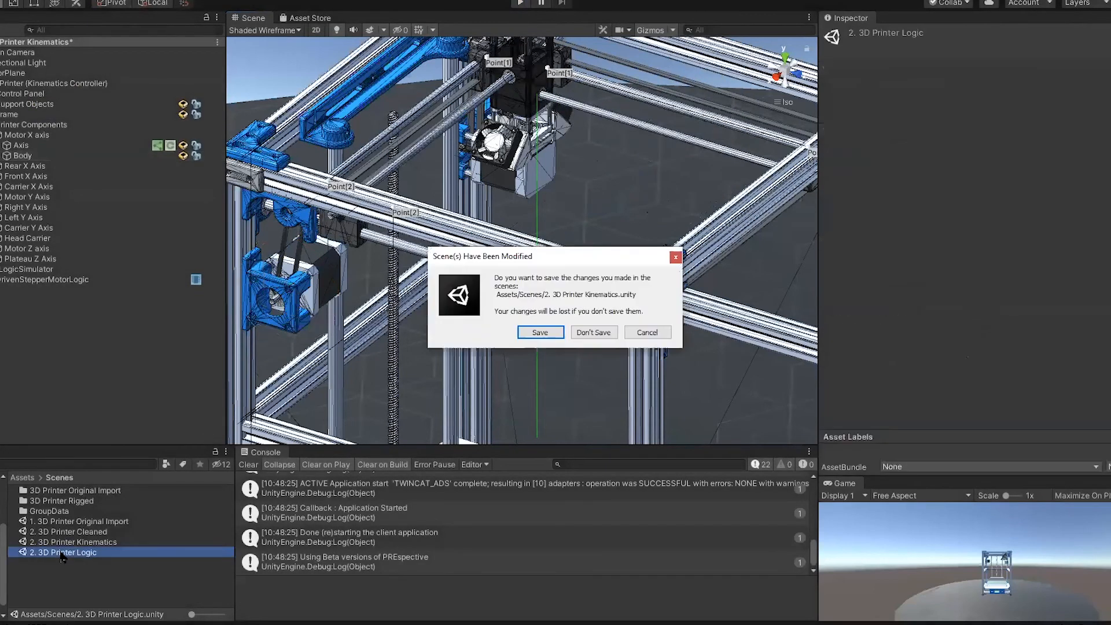
left_click(596, 331)
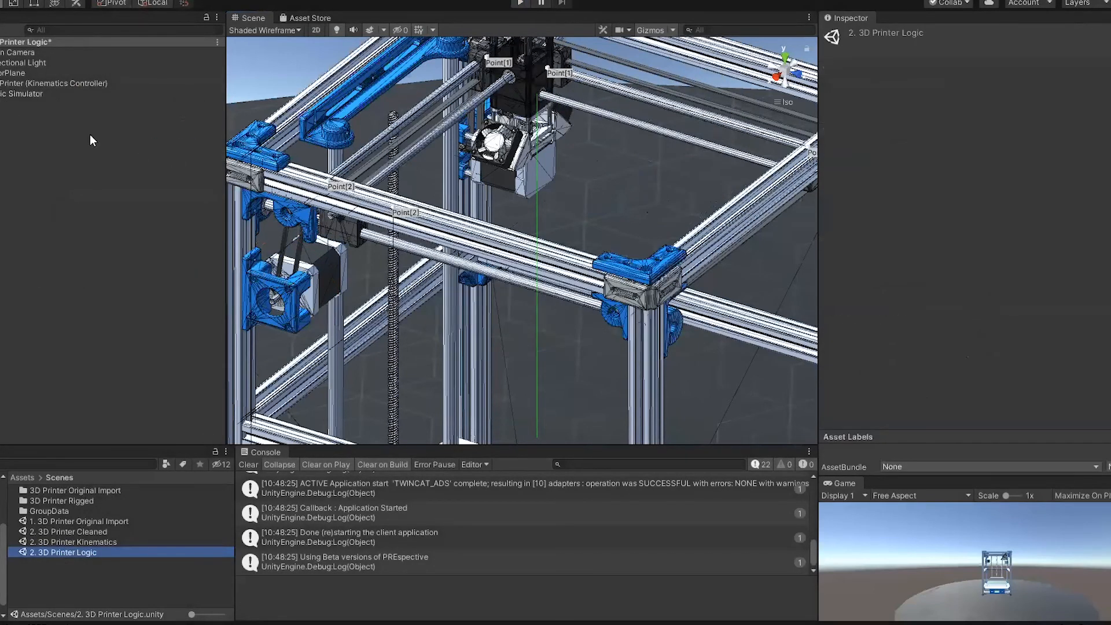
Step: Expand the Logic Simulator and examine the stepper motor logic of Motor X Axis, Motor Y Axis and Motor Z Axis
left_click(1, 94)
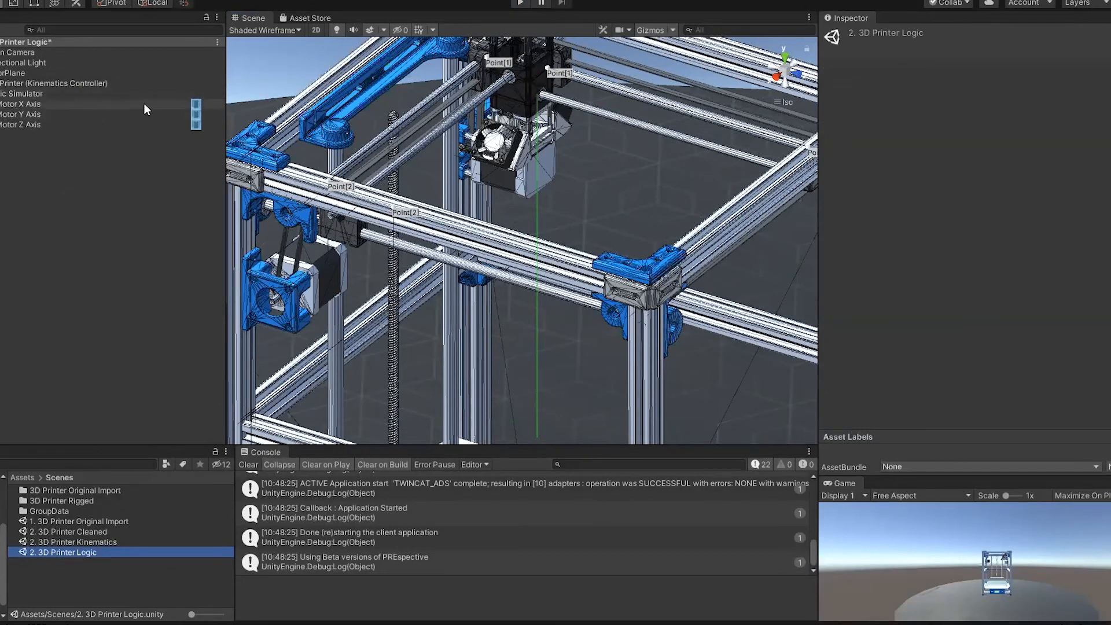
left_click(105, 106)
left_click(105, 116)
left_click(107, 125)
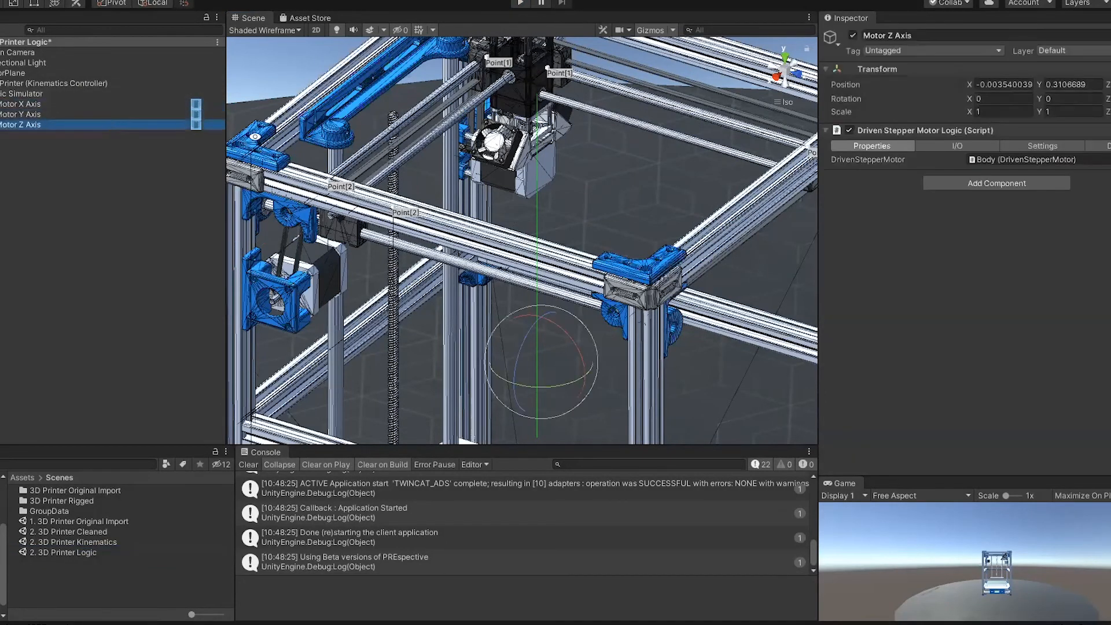
Step: Switch to Visual Studio and close it without saving the EmptyPLCProject changes
key("alt+Tab")
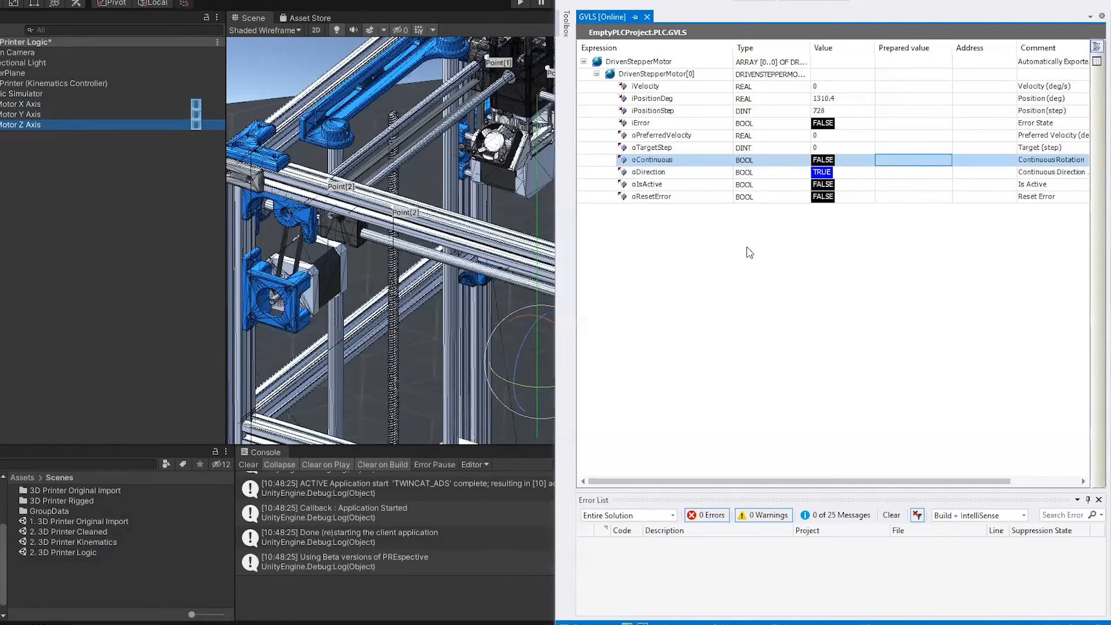
key("alt+F4")
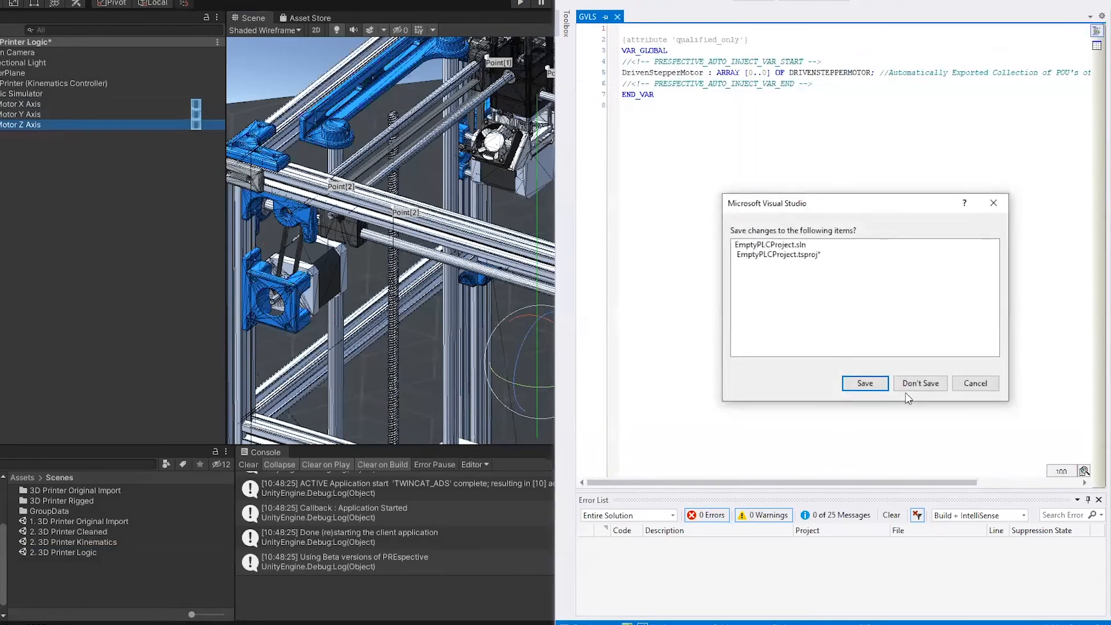
left_click(918, 383)
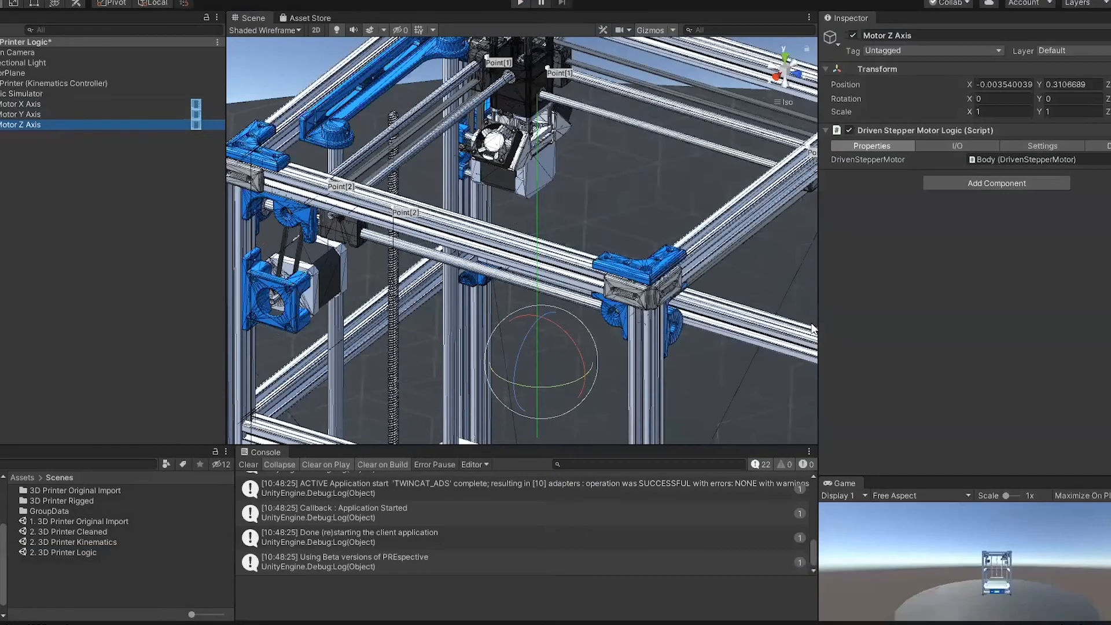
Step: Launch Visual Studio 2019 and open the recent solution PrinterProject.sln
key("super")
type("visual")
key("Return")
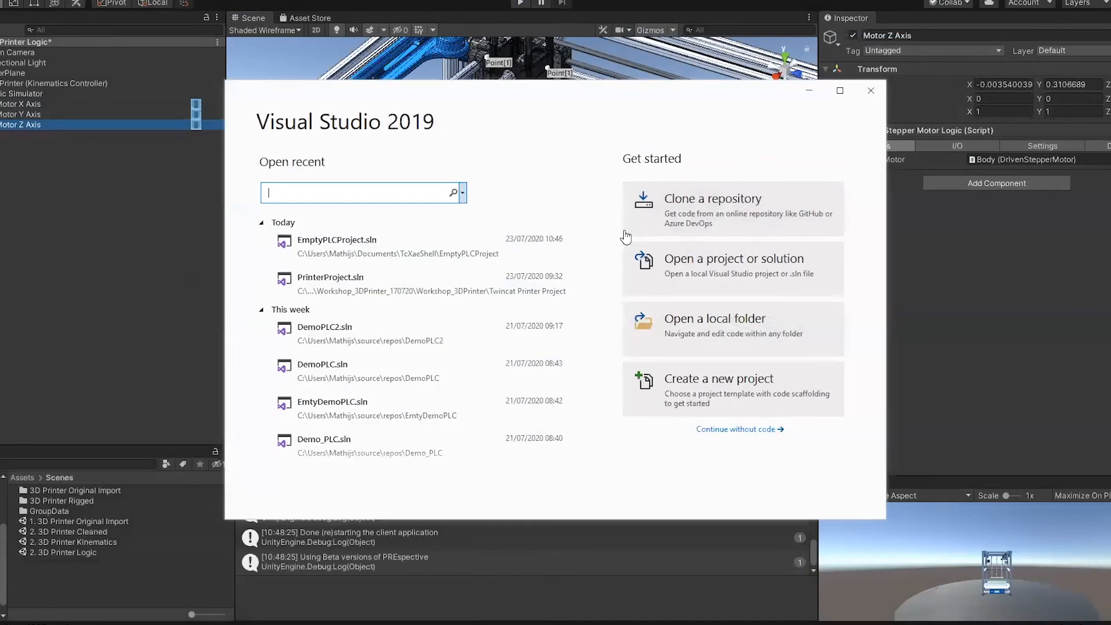
left_click(339, 283)
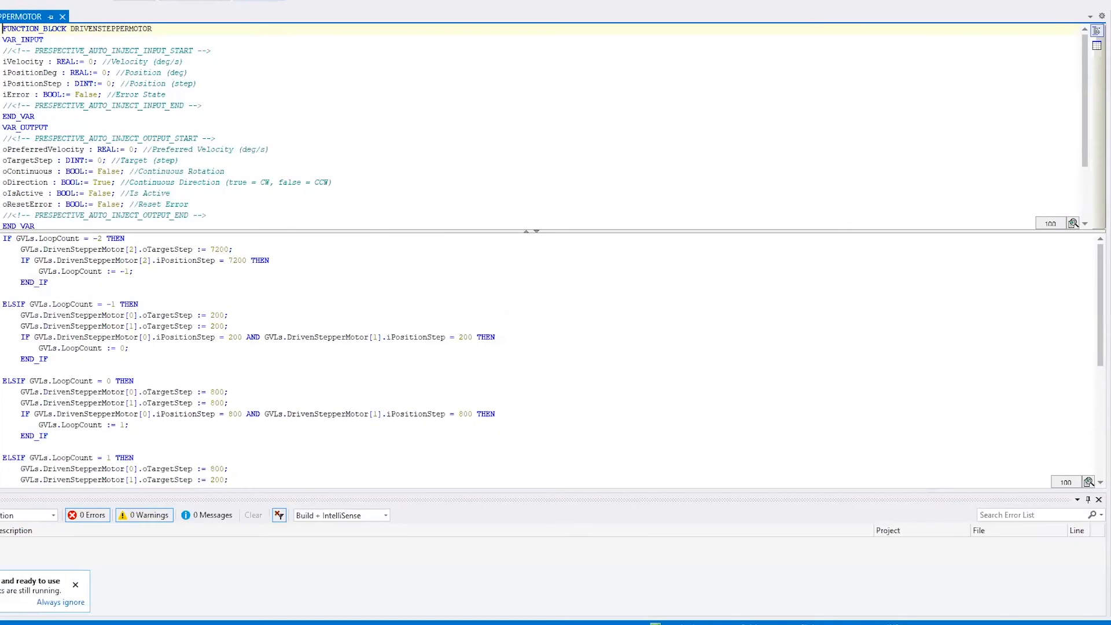
Step: Activate the TwinCAT configuration of PrinterProject
left_click(272, 1)
mouse_move(342, 5)
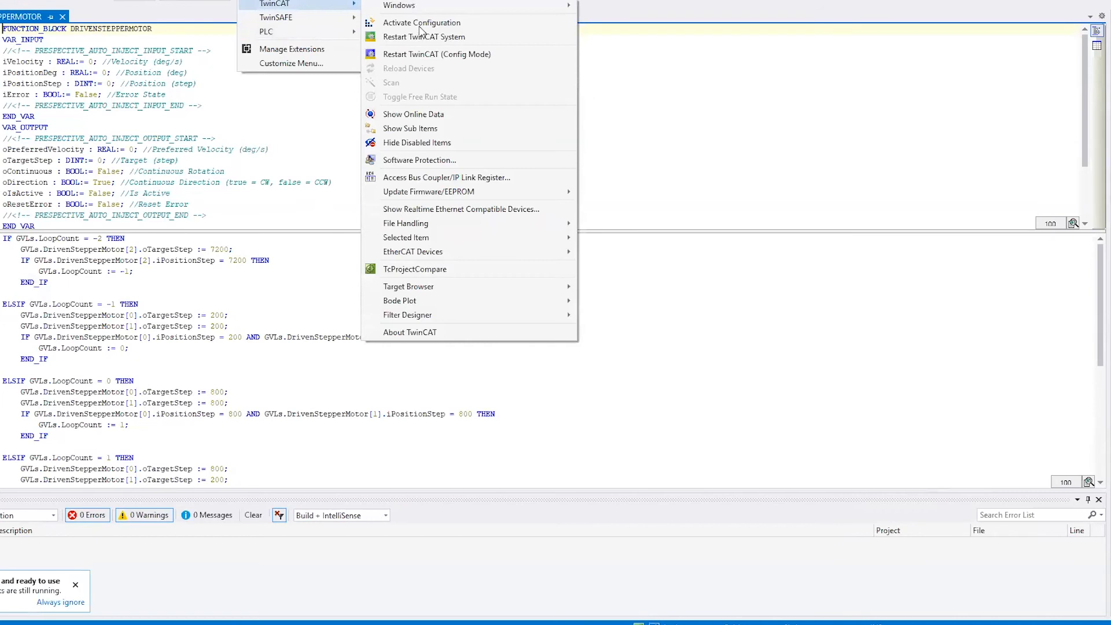
left_click(418, 22)
left_click(570, 339)
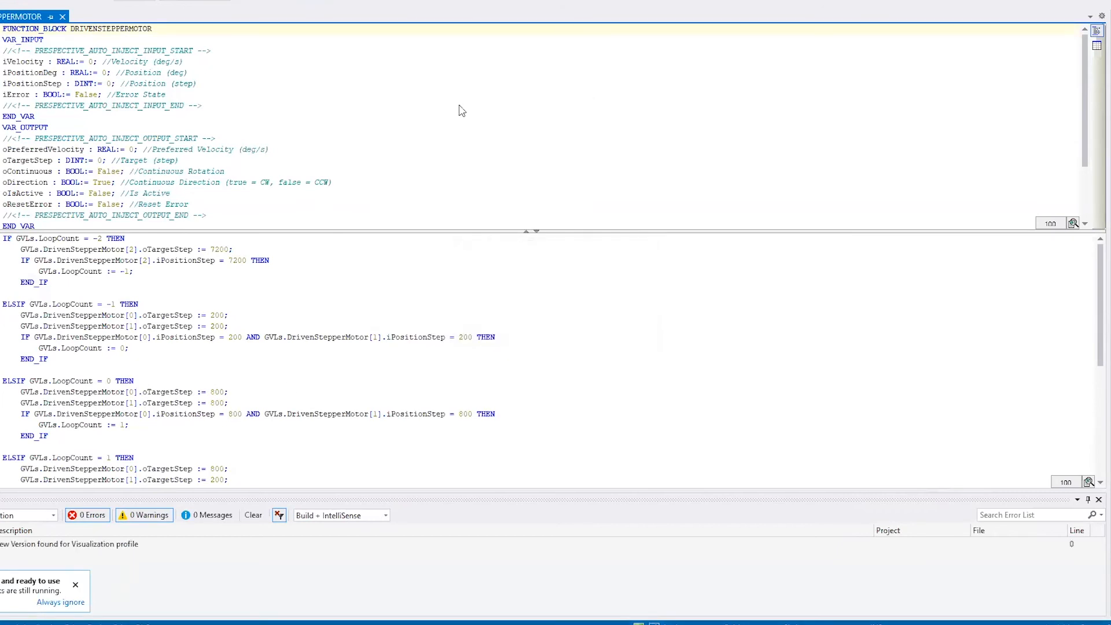
Step: Start the simulation in Unity, and back in Visual Studio overwrite the external changes to PrinterProject
key("alt+Tab")
left_click(514, 8)
key("alt+Tab")
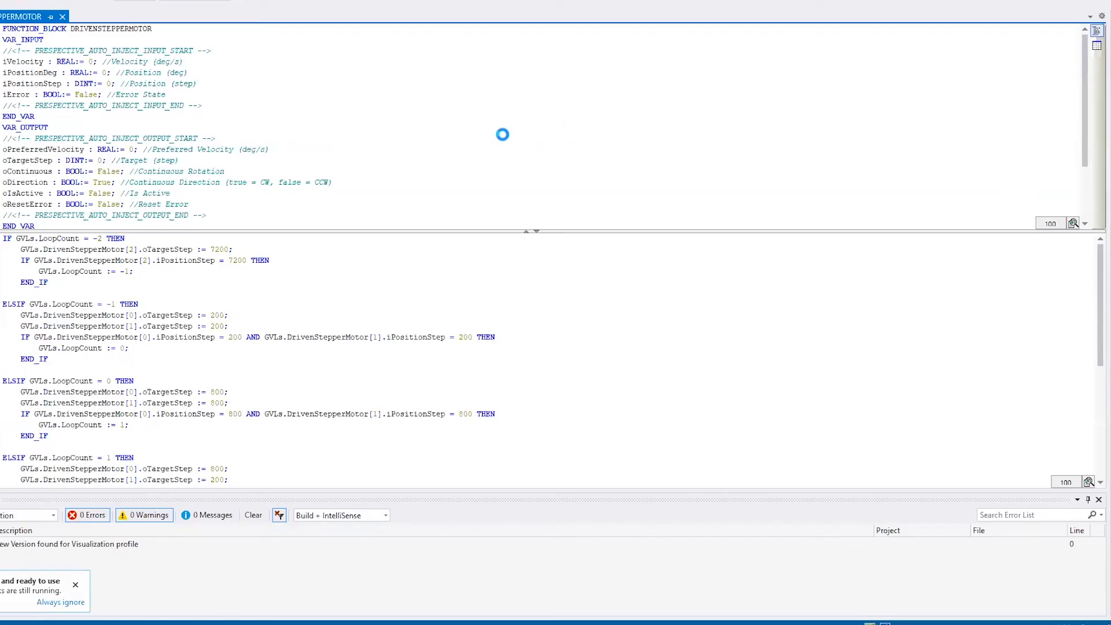
left_click(573, 354)
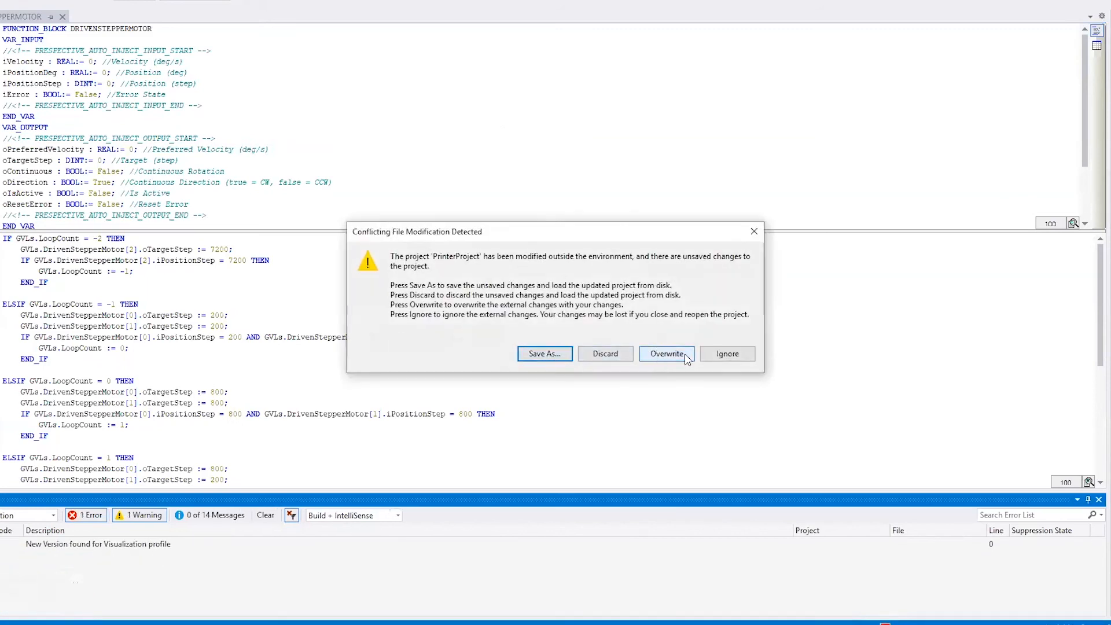
left_click(667, 354)
Step: Log in to the PLC of PrinterProject
left_click(262, 0)
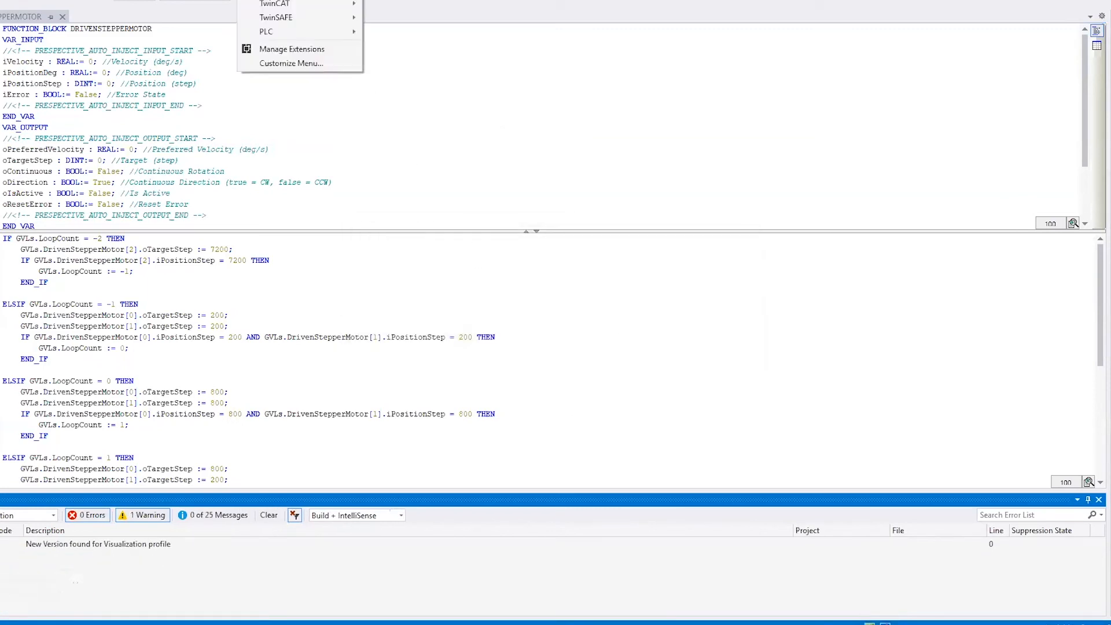
mouse_move(315, 36)
left_click(394, 128)
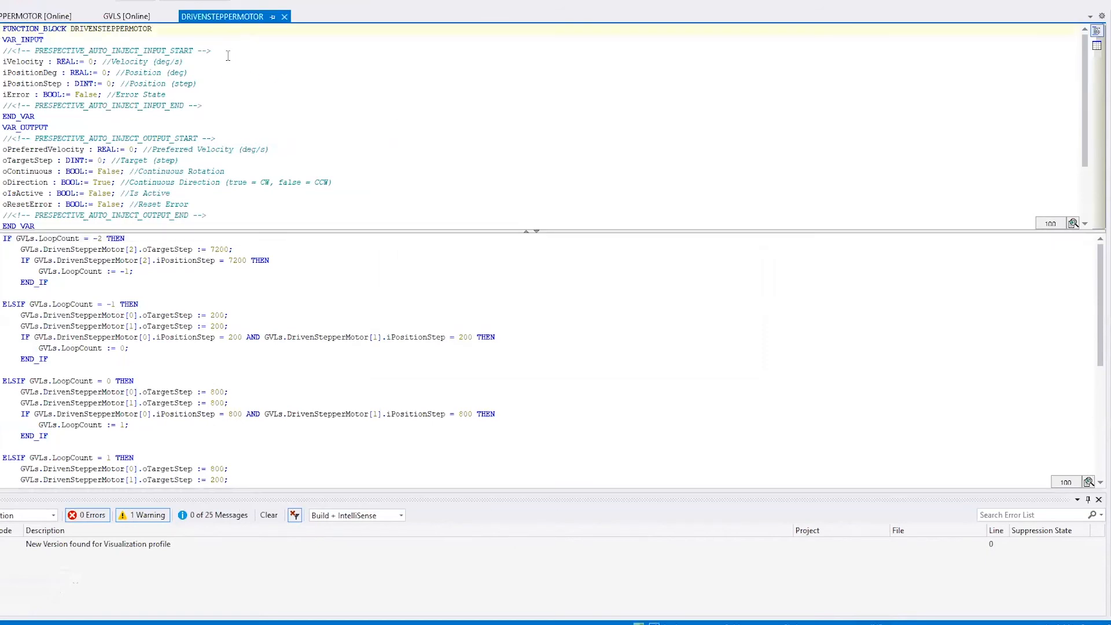
Step: Switch to Unity, clear the console and restart the simulation of the 3D Printer Logic scene
key("alt+Tab")
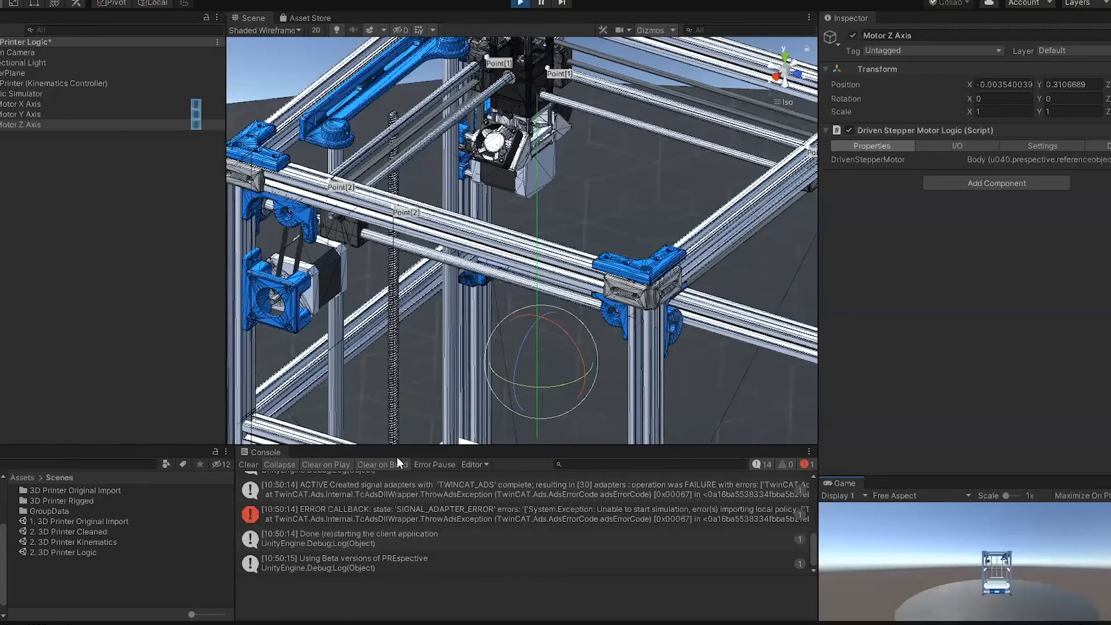
left_click(249, 464)
left_click(515, 5)
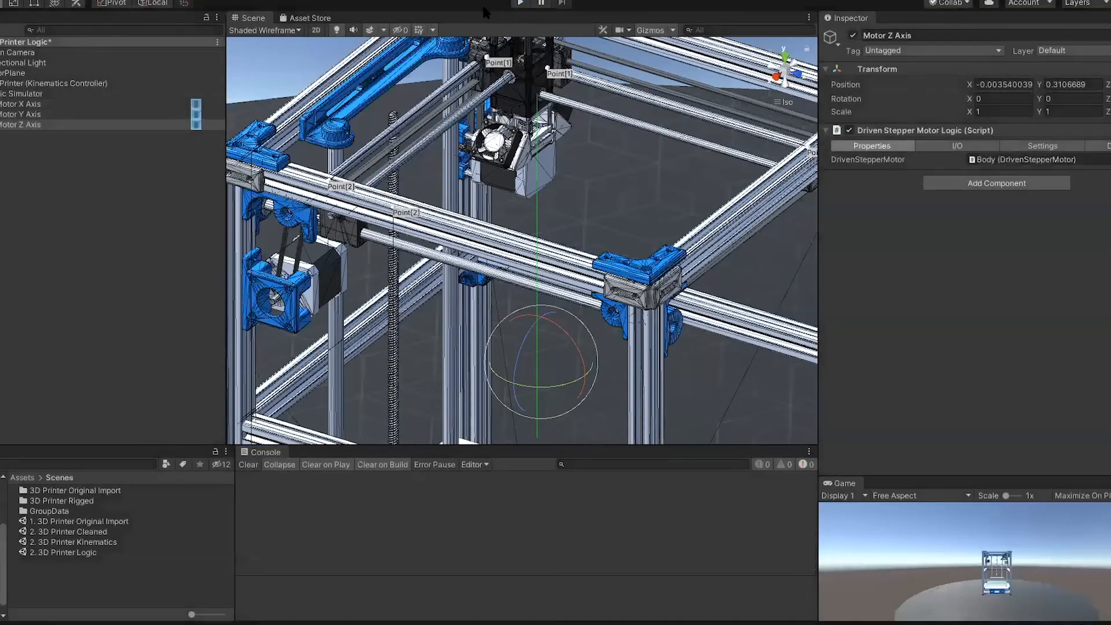
left_click(523, 3)
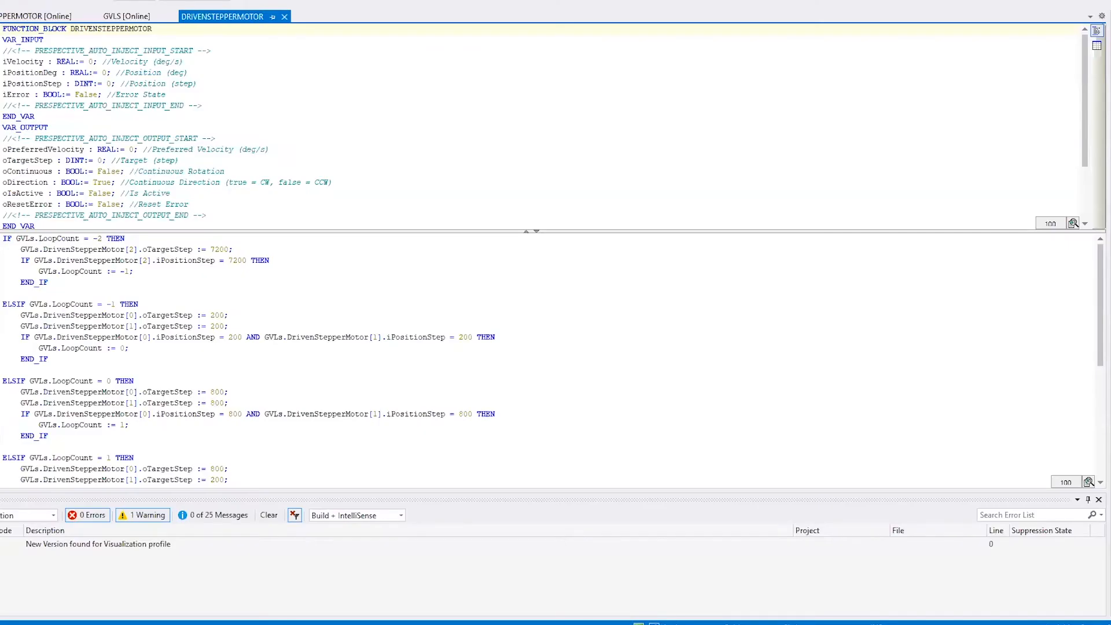
Step: Switch to Visual Studio to check the PLC run commands, and back in Unity clear the console
left_click(254, 0)
mouse_move(288, 35)
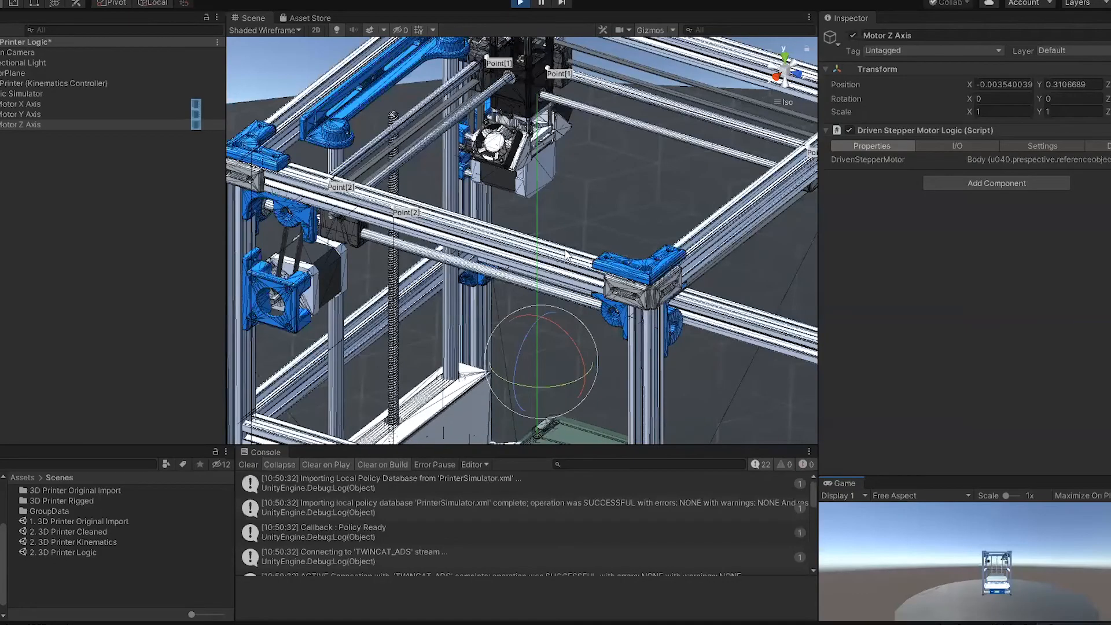
left_click_drag(507, 183, 663, 248, "alt")
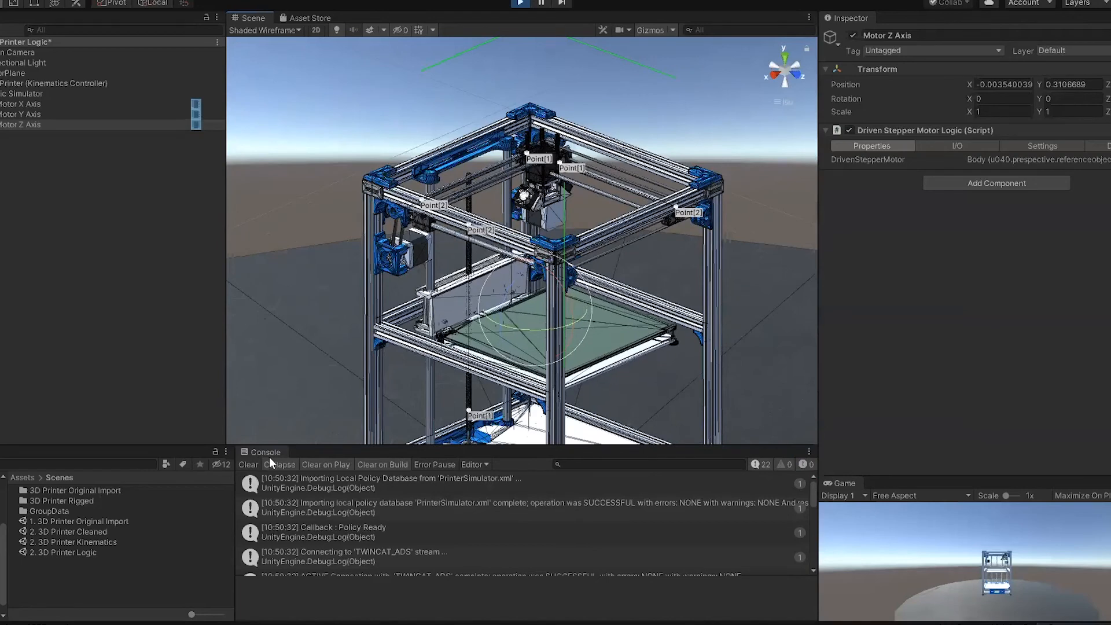
left_click(248, 464)
Step: Deselect Motor Z Axis and display the running printer in Shaded mode with the Scene view gizmos hidden
left_click_drag(636, 290, 468, 327, "alt")
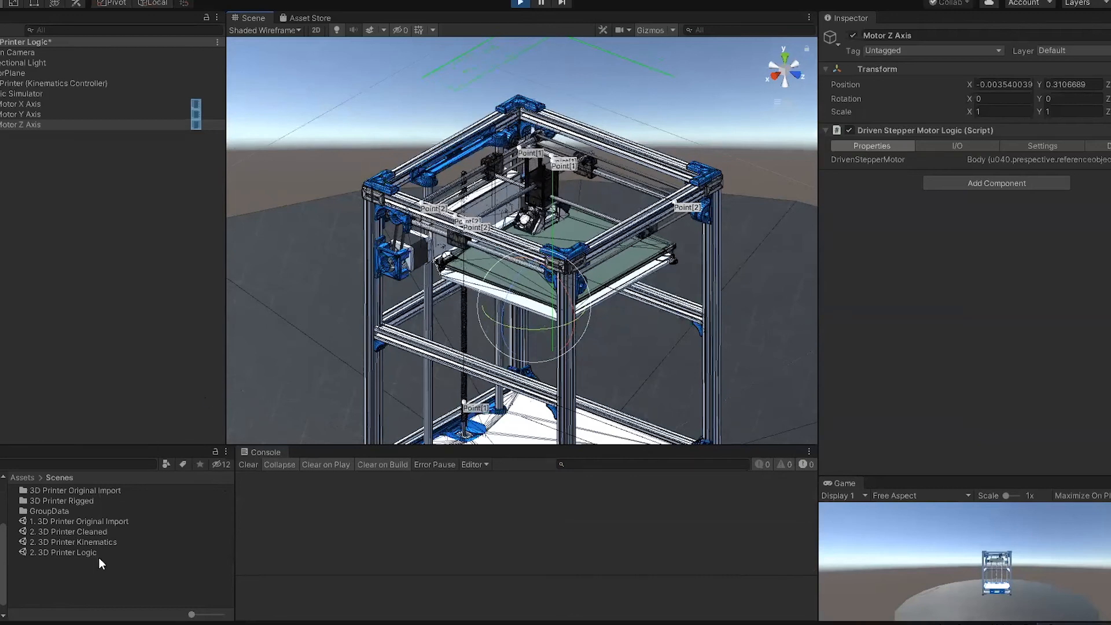
left_click(1018, 624)
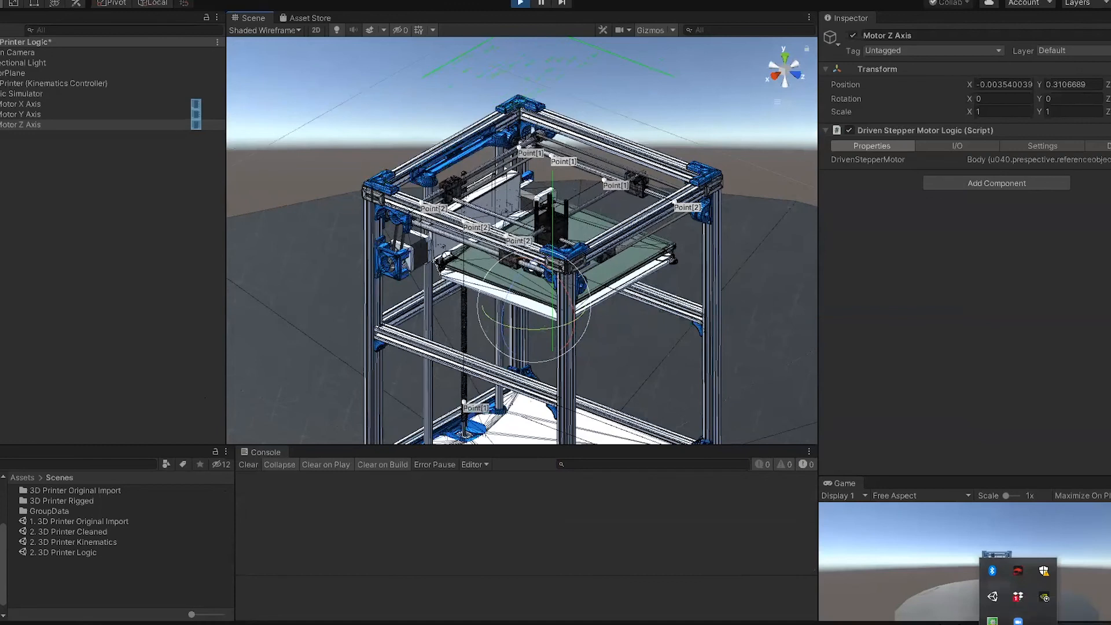
middle_click_drag(643, 344, 628, 283)
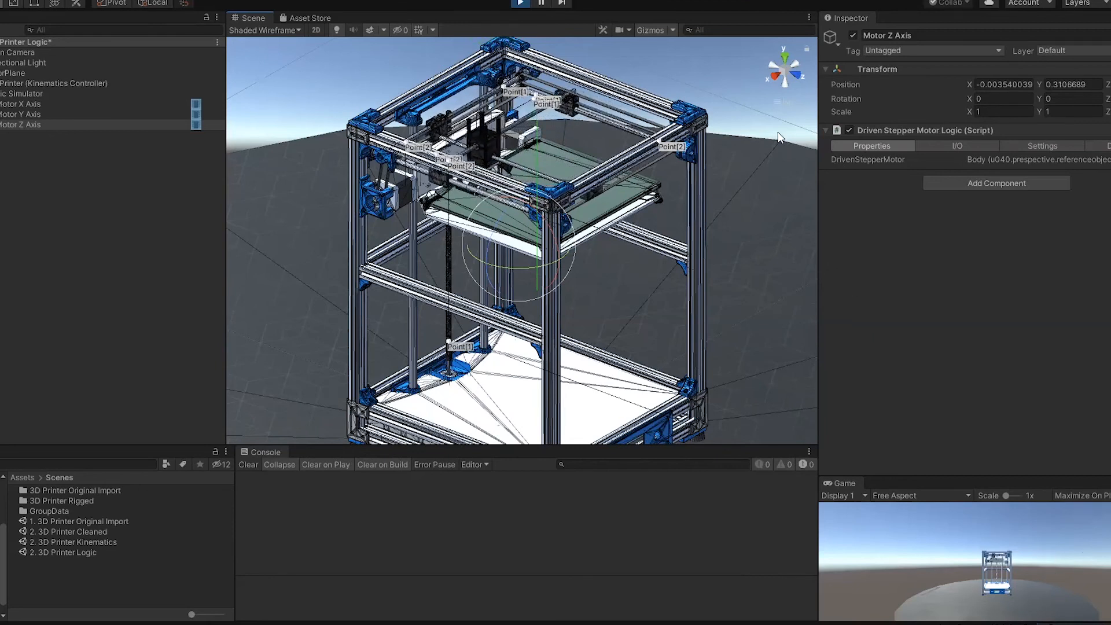
left_click(730, 108)
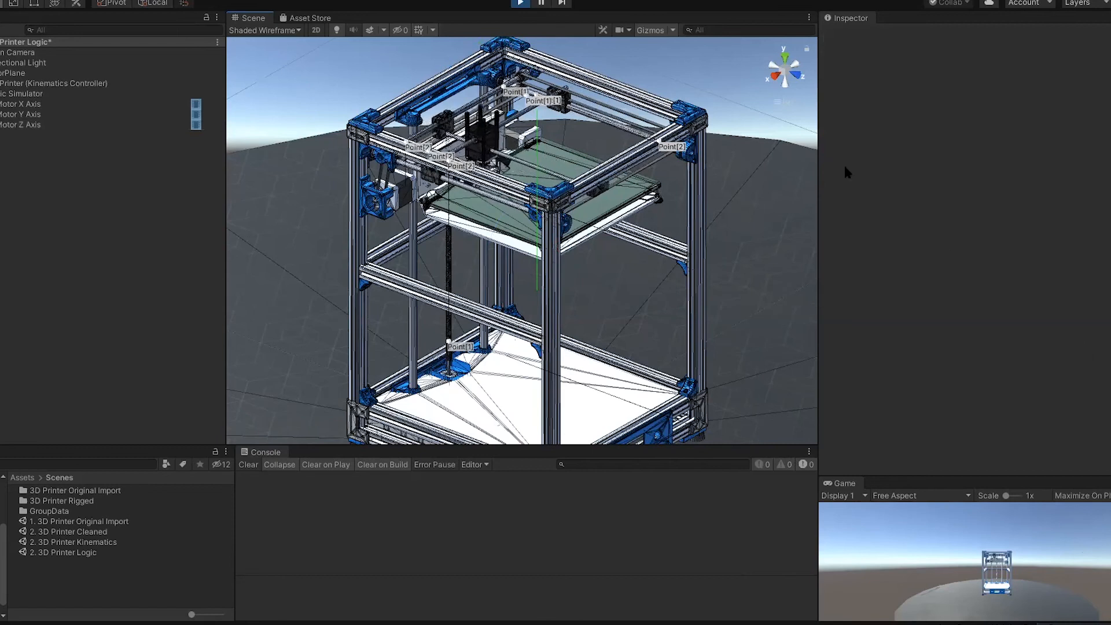
left_click(301, 33)
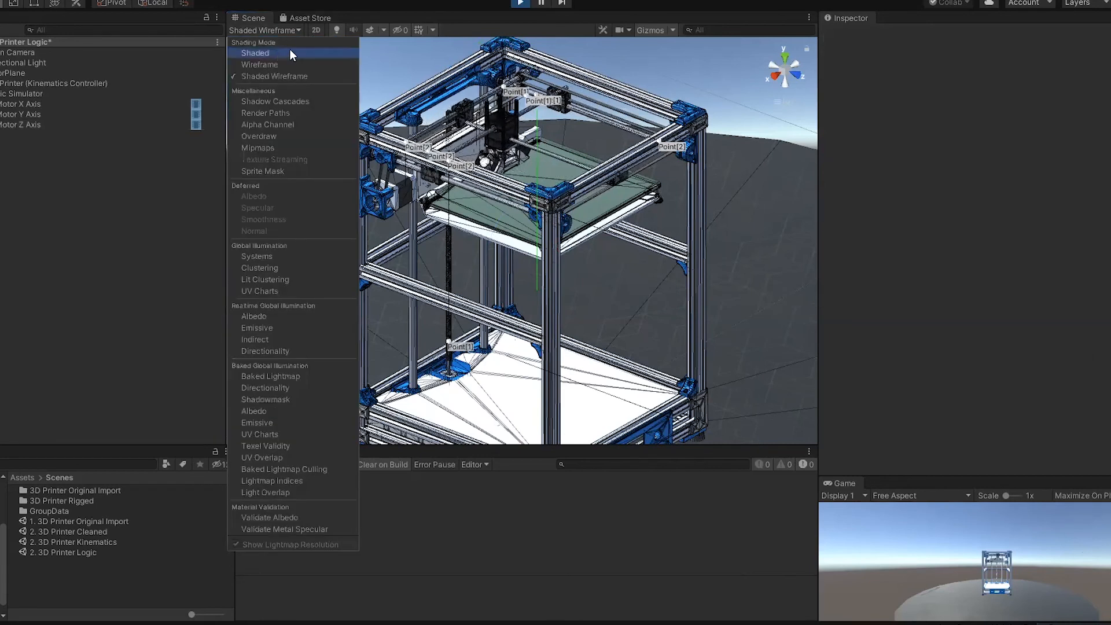
left_click(289, 52)
left_click(648, 30)
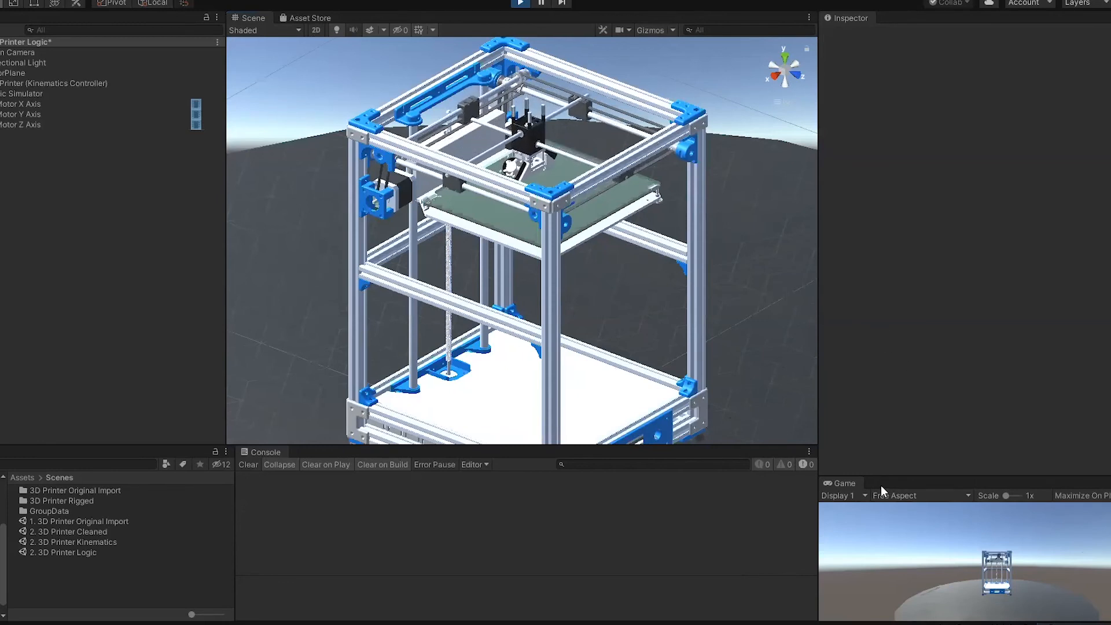
Step: Enlarge the Scene view and change its projection from isometric to perspective
left_click_drag(719, 446, 720, 447)
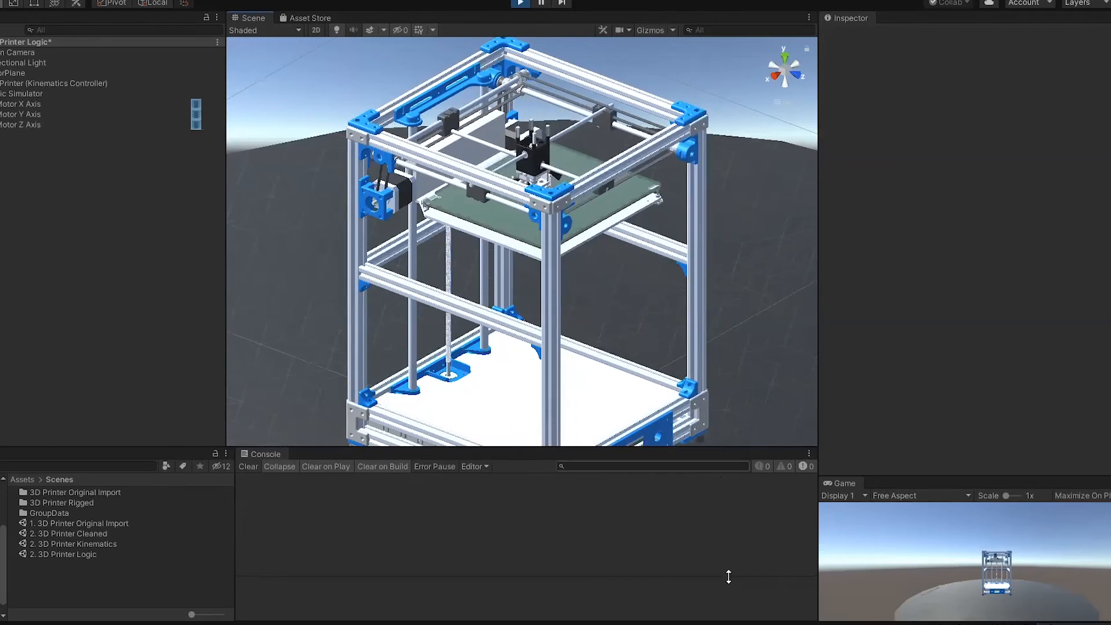
left_click_drag(820, 354, 887, 363)
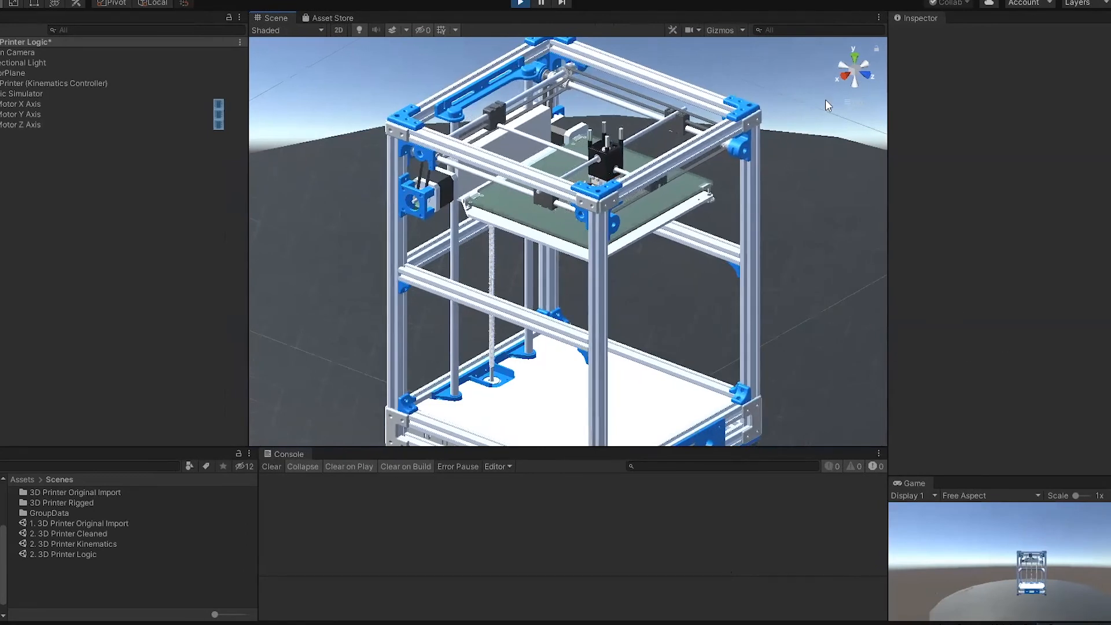
left_click(853, 94)
Step: Examine the moving print head, gantry rods and bed of the running printer up close and from several sides
scroll(672, 289, "down", 8)
scroll(699, 305, "up", 3)
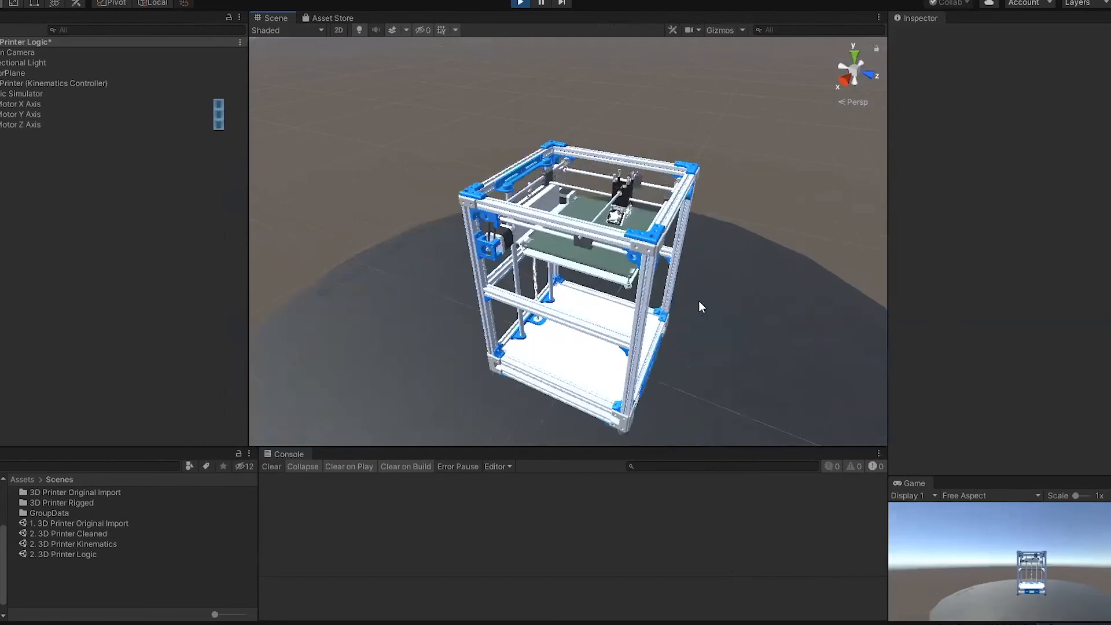
scroll(702, 307, "up", 5)
middle_click_drag(702, 307, 483, 289)
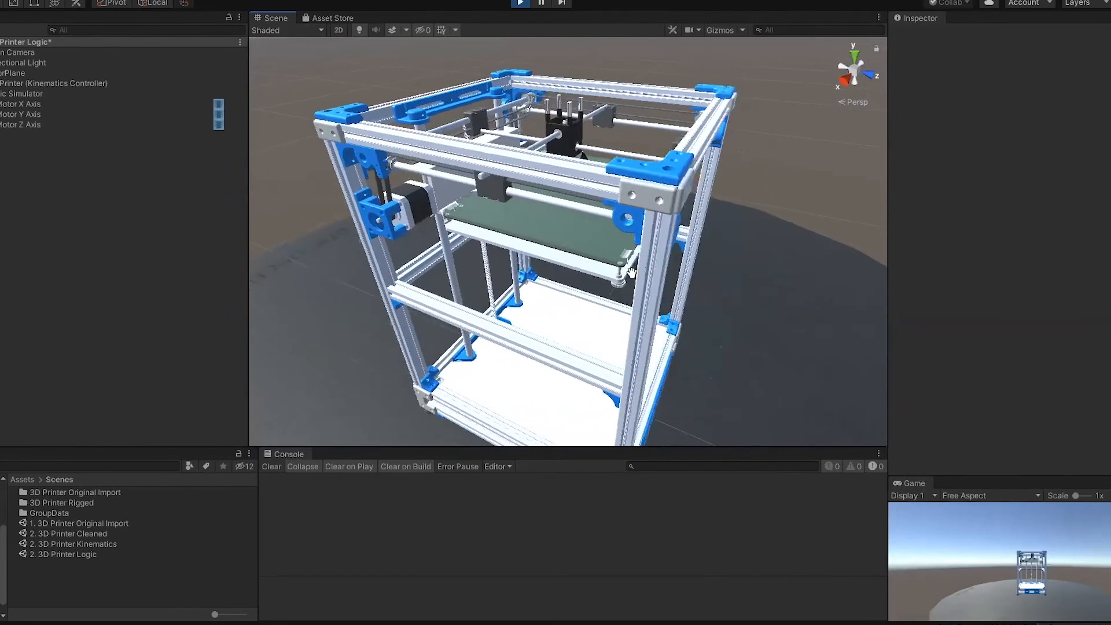
left_click_drag(711, 273, 358, 301, "alt")
middle_click_drag(567, 292, 342, 287)
left_click_drag(475, 281, 311, 274, "alt")
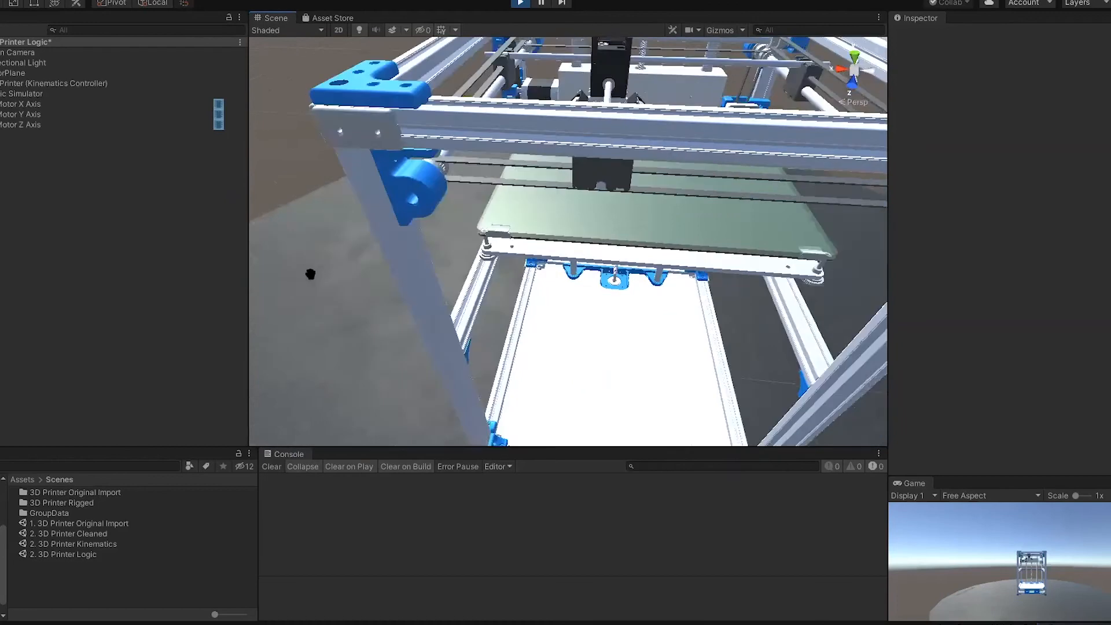
scroll(596, 266, "down", 8)
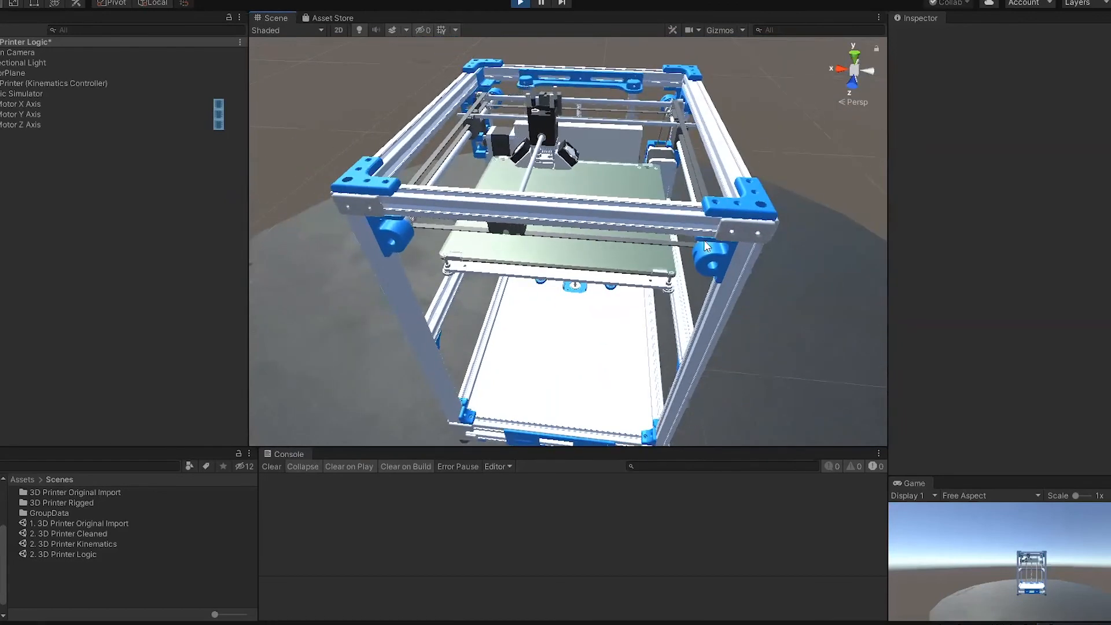
left_click_drag(706, 246, 703, 287, "alt")
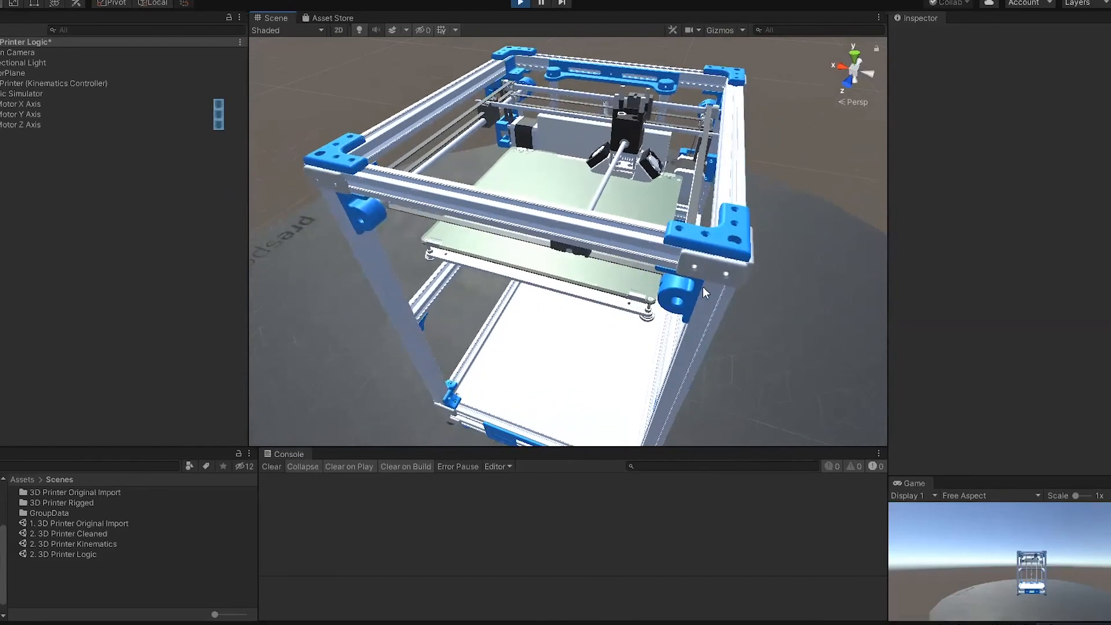